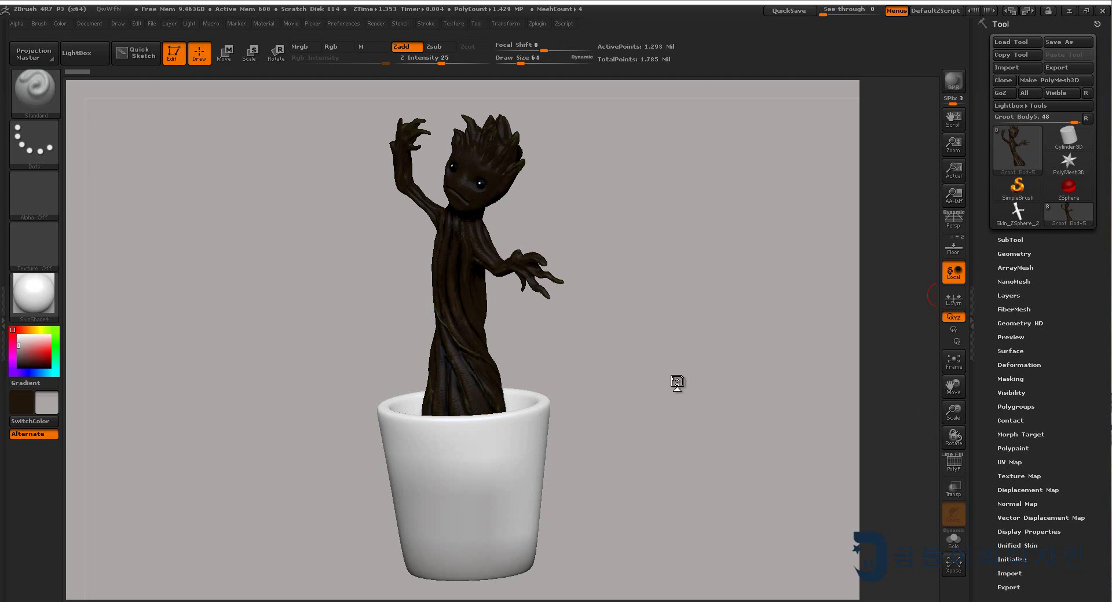
- Turn Groot toward the viewer and expand the SubTool list of body parts, ZSphere and pots
drag(668, 371, 716, 377)
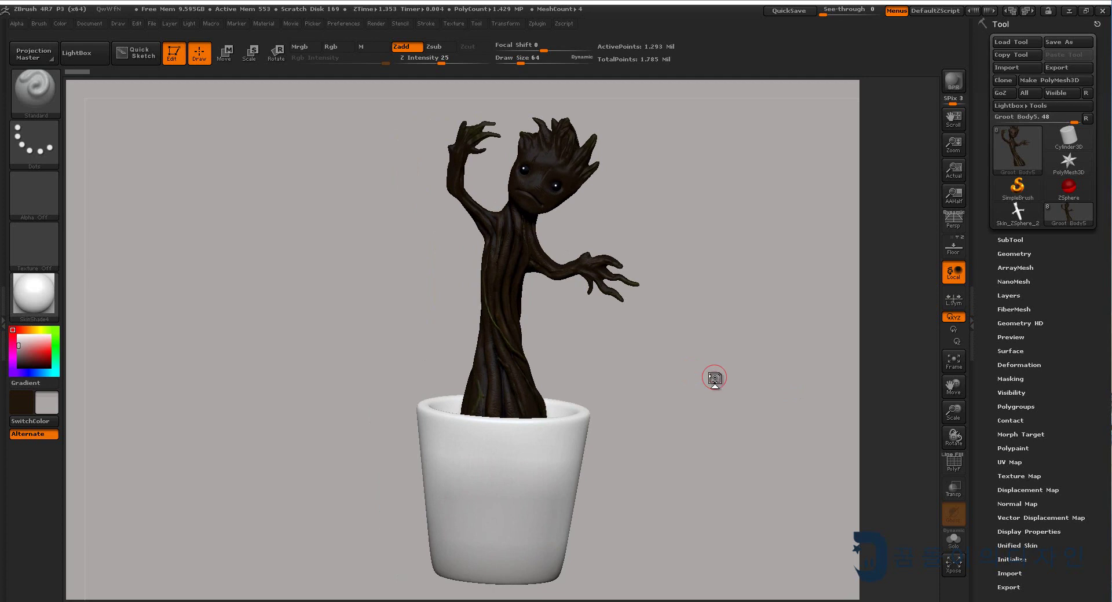
mouse_move(707, 377)
mouse_down()
mouse_move(683, 379)
mouse_move(720, 377)
mouse_move(713, 369)
mouse_move(703, 397)
mouse_move(710, 379)
mouse_move(707, 439)
mouse_move(708, 379)
mouse_up()
click(1024, 242)
mouse_move(1013, 240)
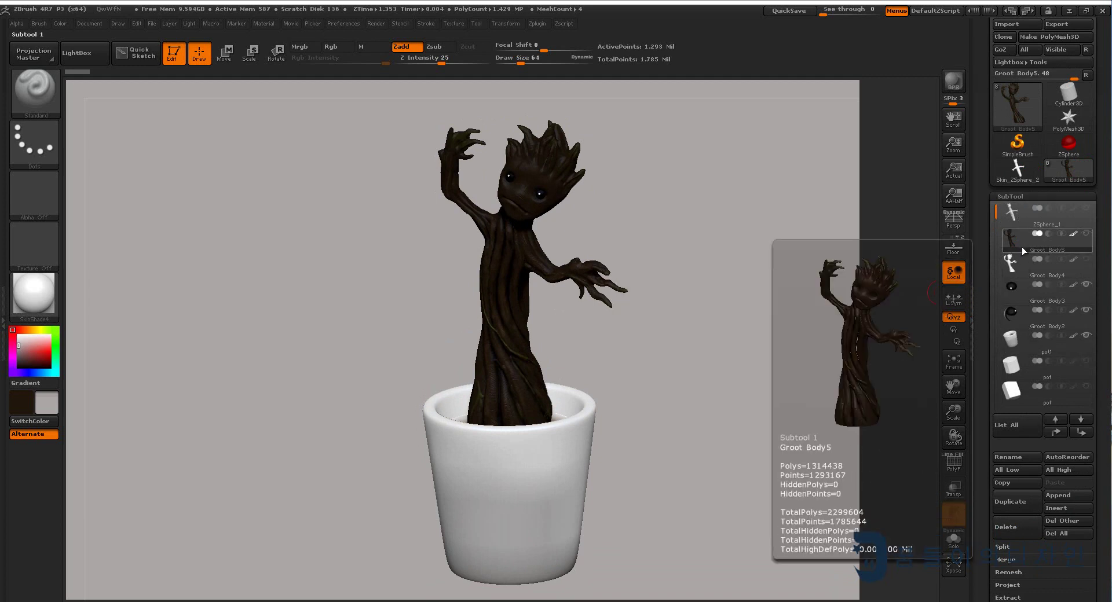
- Isolate Groot Body4 with Solo and show its polygon wireframe on the lower trunk
click(1025, 265)
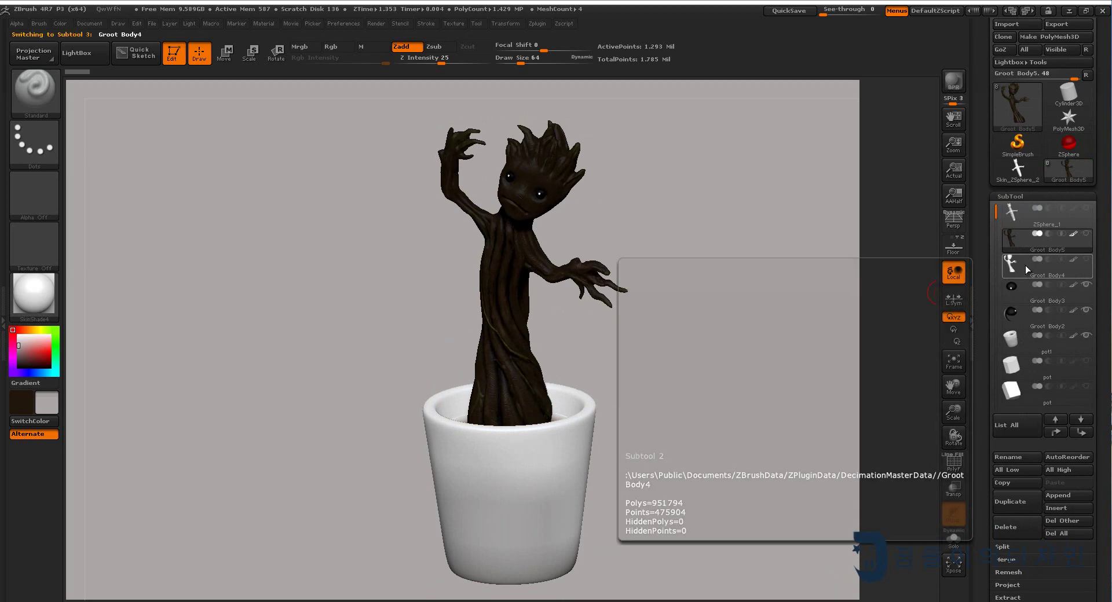
drag(726, 322, 775, 308)
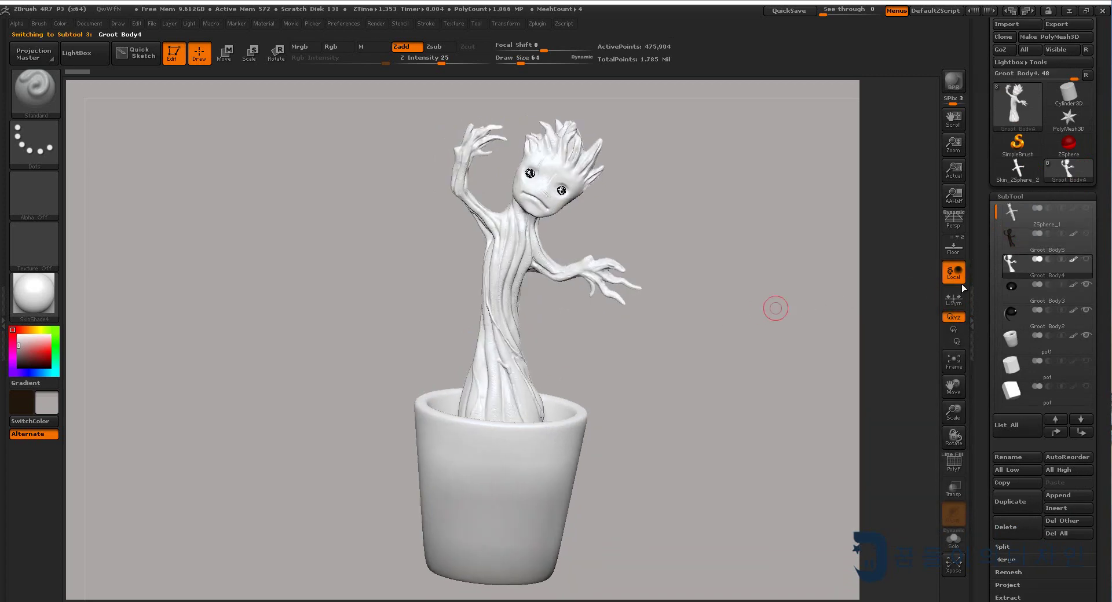
shift+click(1088, 260)
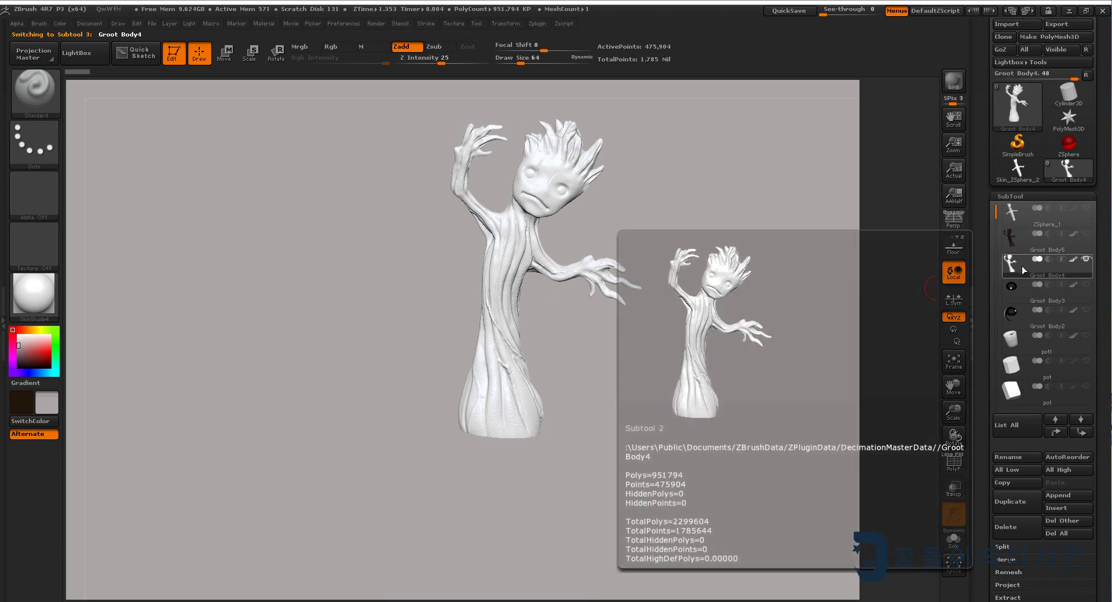
click(957, 471)
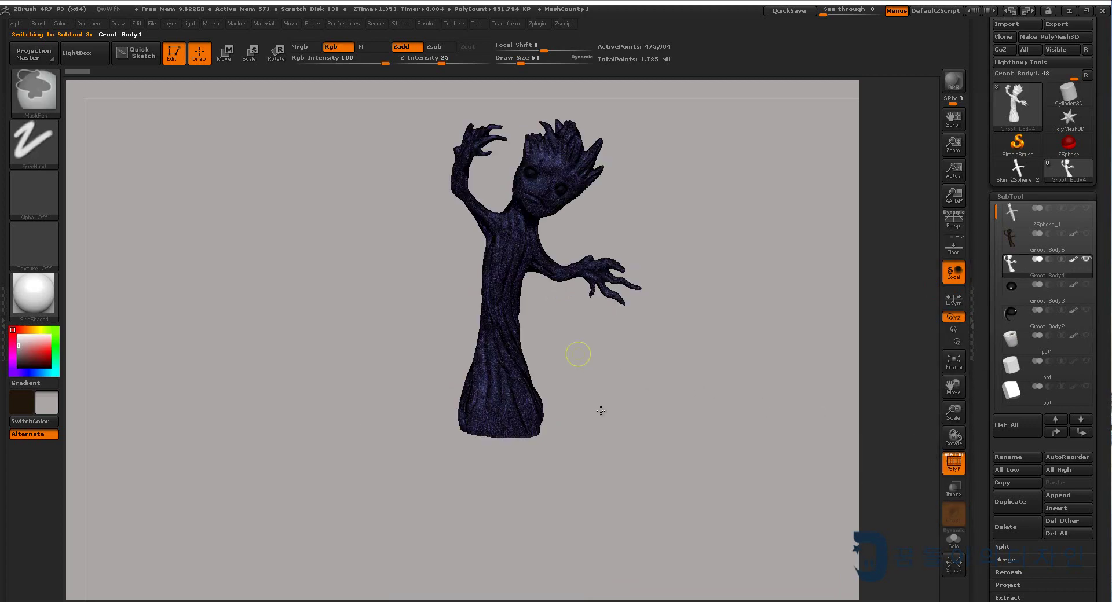
mouse_move(578, 352)
ctrl+mouse_down()
mouse_move(578, 405)
mouse_move(688, 438)
mouse_move(658, 404)
mouse_move(731, 360)
mouse_move(695, 355)
mouse_move(738, 343)
mouse_move(783, 367)
mouse_move(777, 355)
mouse_move(814, 313)
ctrl+mouse_up()
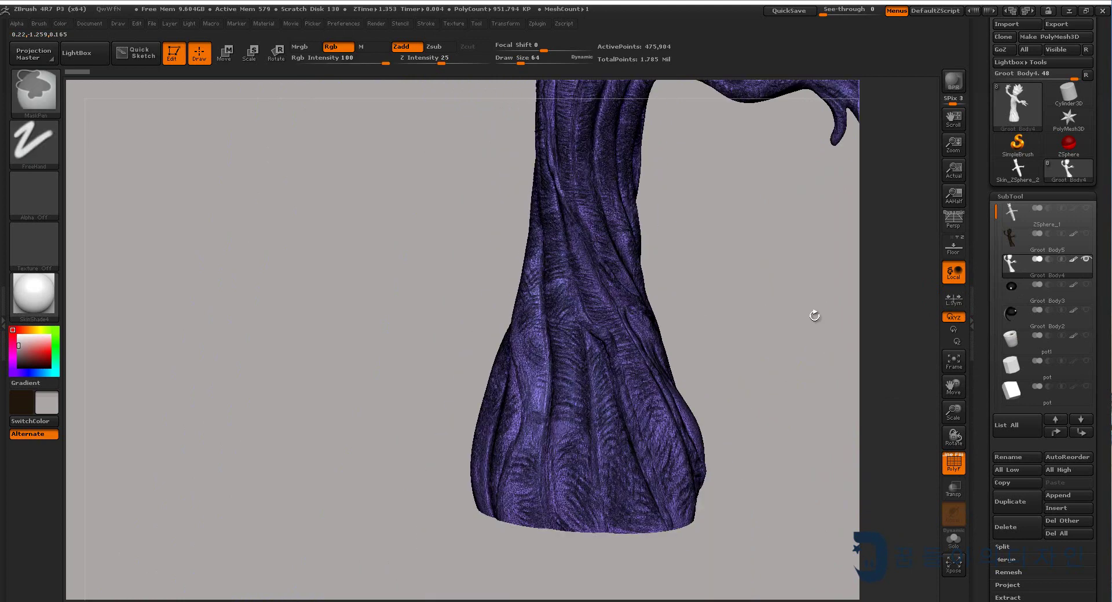
- Compare the trunk wireframes of Groot Body5 and Groot Body4 up close
click(1023, 235)
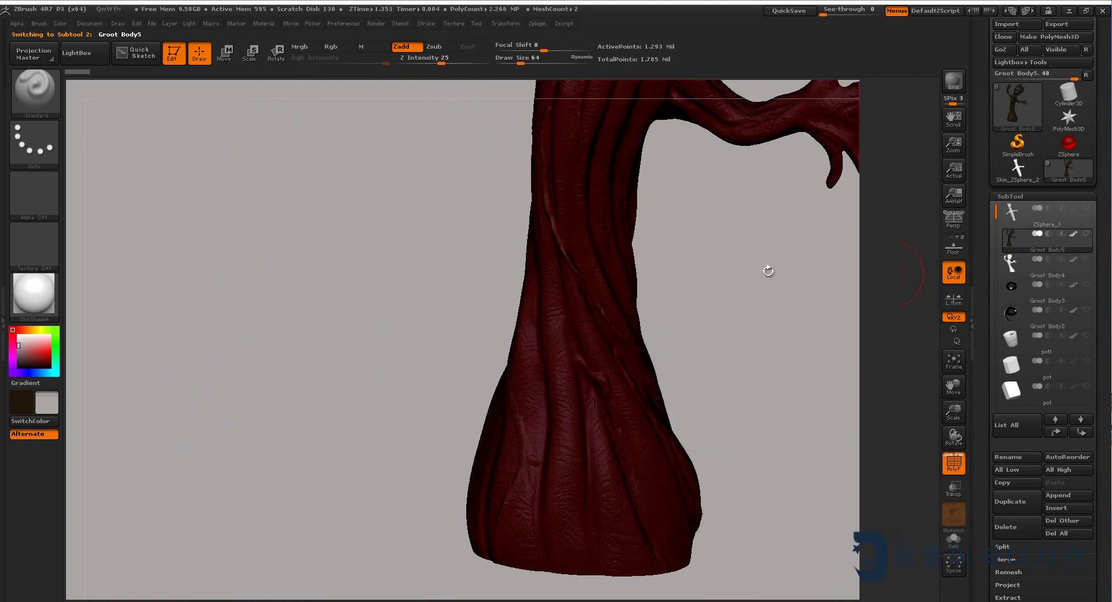
mouse_move(689, 310)
ctrl+mouse_down()
mouse_move(545, 333)
mouse_move(575, 334)
mouse_move(621, 382)
mouse_move(641, 382)
mouse_move(668, 439)
mouse_move(595, 355)
mouse_move(615, 383)
mouse_move(652, 313)
mouse_move(623, 445)
ctrl+mouse_up()
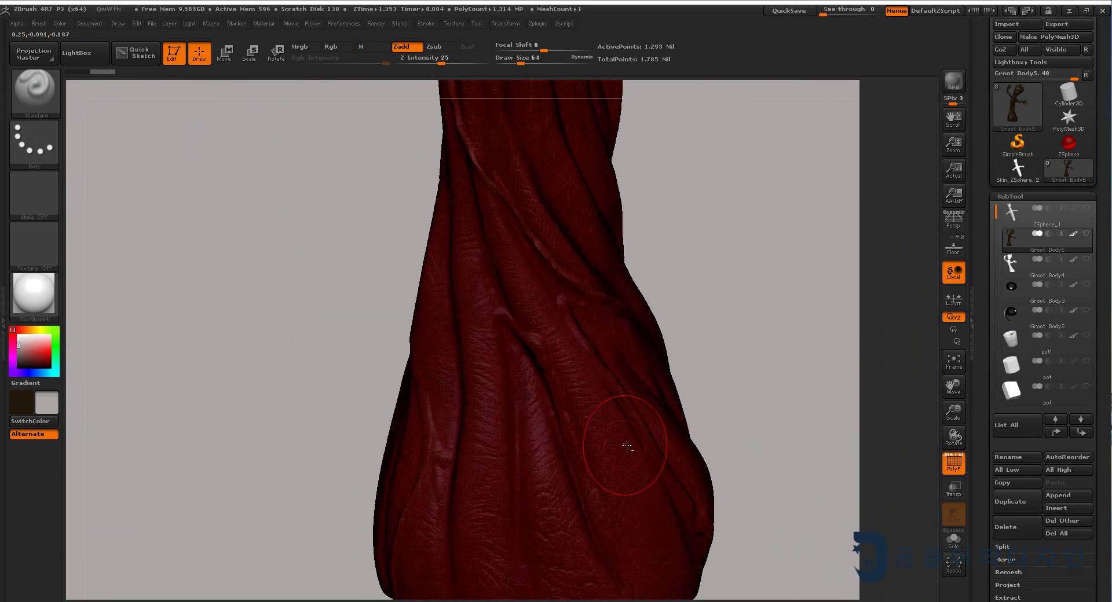
drag(627, 445, 615, 397)
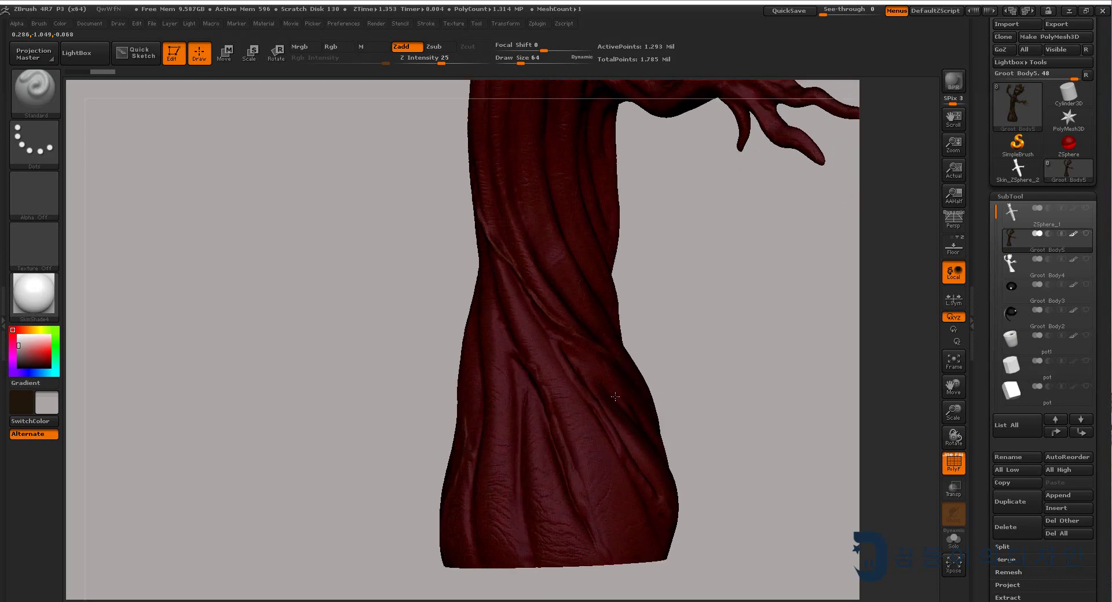
click(1027, 265)
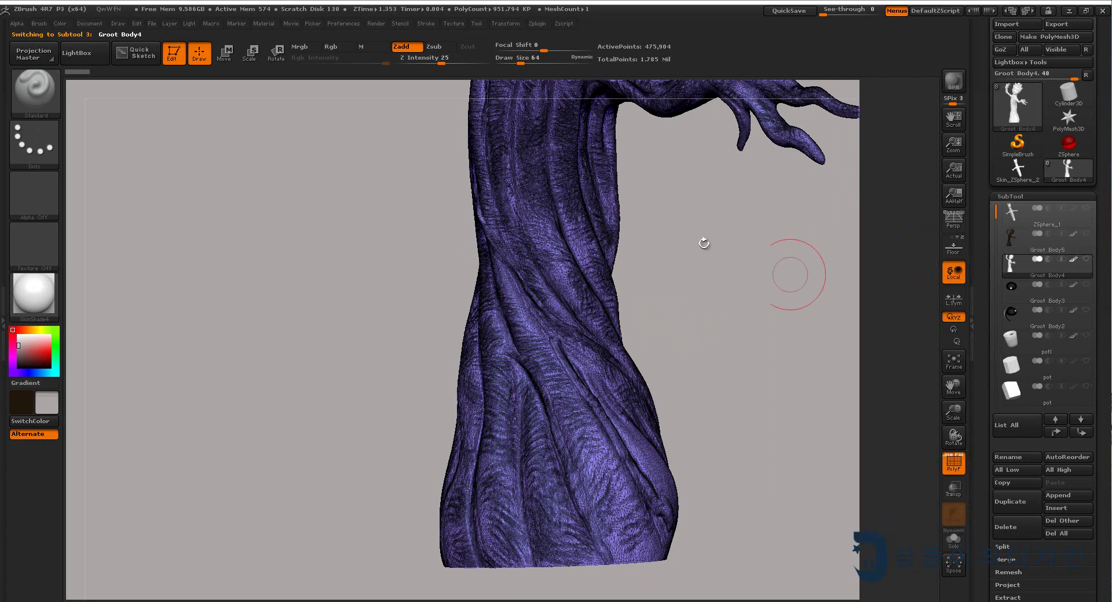
mouse_move(687, 401)
mouse_down()
mouse_move(682, 194)
mouse_move(938, 345)
mouse_up()
- Turn off the wireframe and view the textured Groot Body5 figure from the front
key(f)
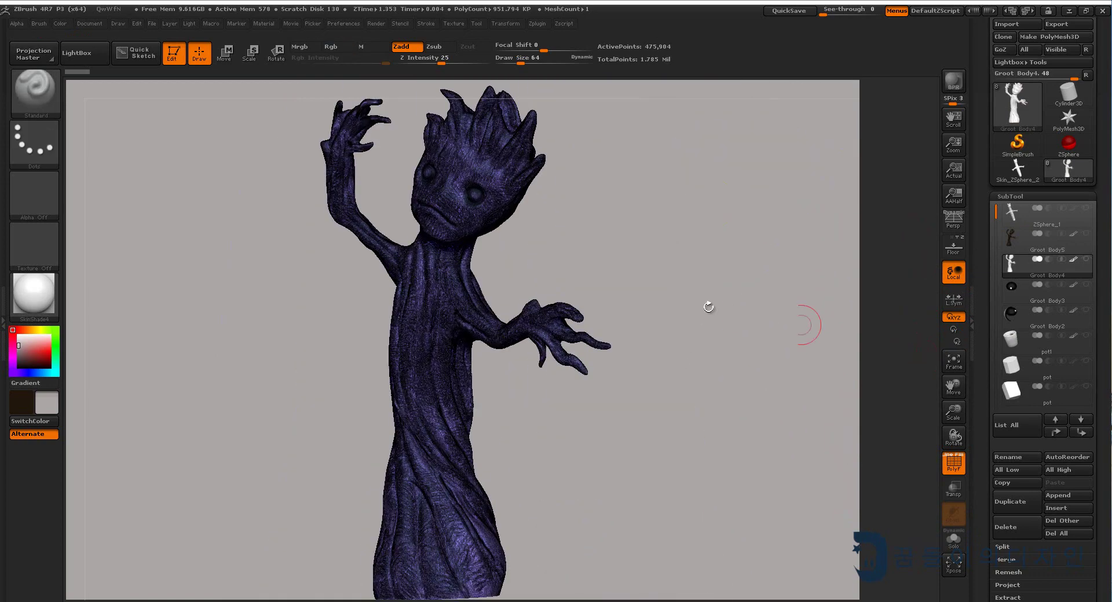
mouse_move(678, 273)
mouse_down()
mouse_move(657, 270)
mouse_move(1030, 307)
mouse_up()
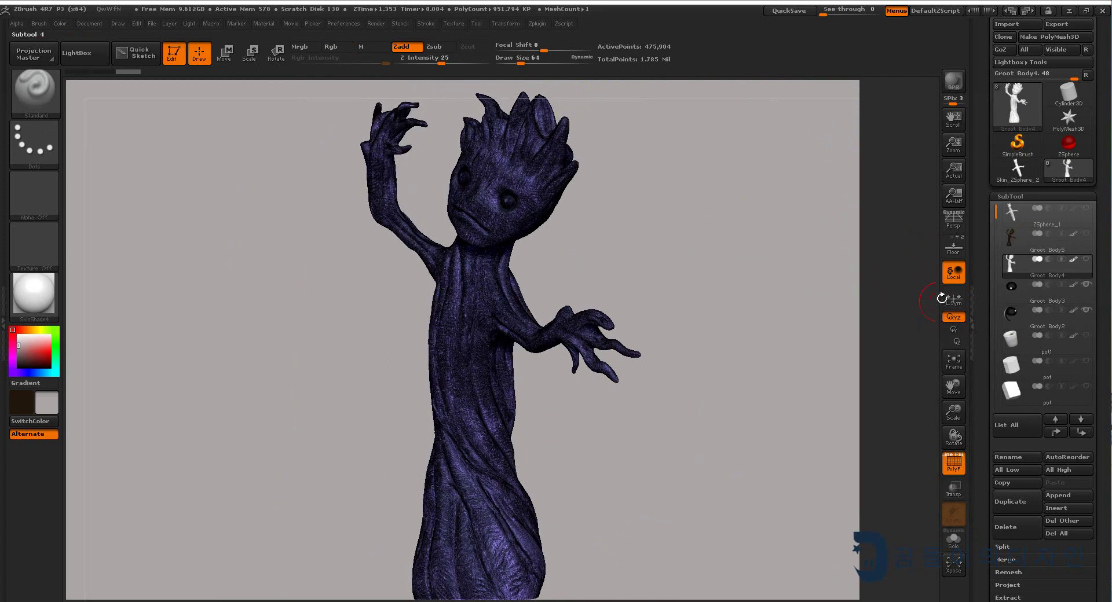
drag(742, 249, 945, 372)
click(944, 462)
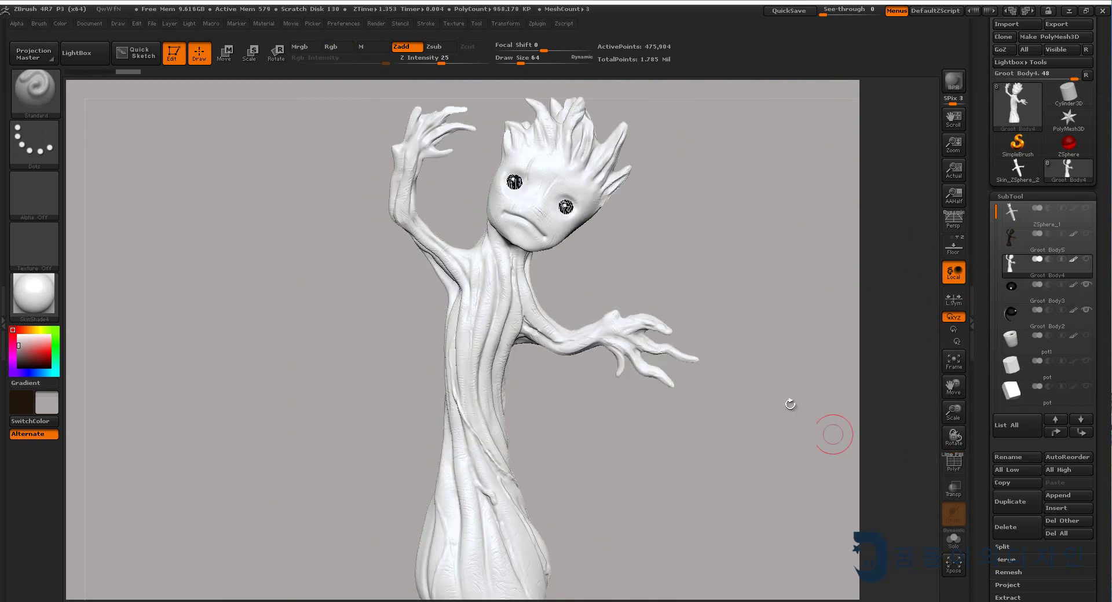
click(1011, 247)
mouse_move(827, 299)
mouse_down()
mouse_move(750, 300)
mouse_move(789, 305)
mouse_move(776, 287)
mouse_move(781, 338)
mouse_move(783, 308)
mouse_up()
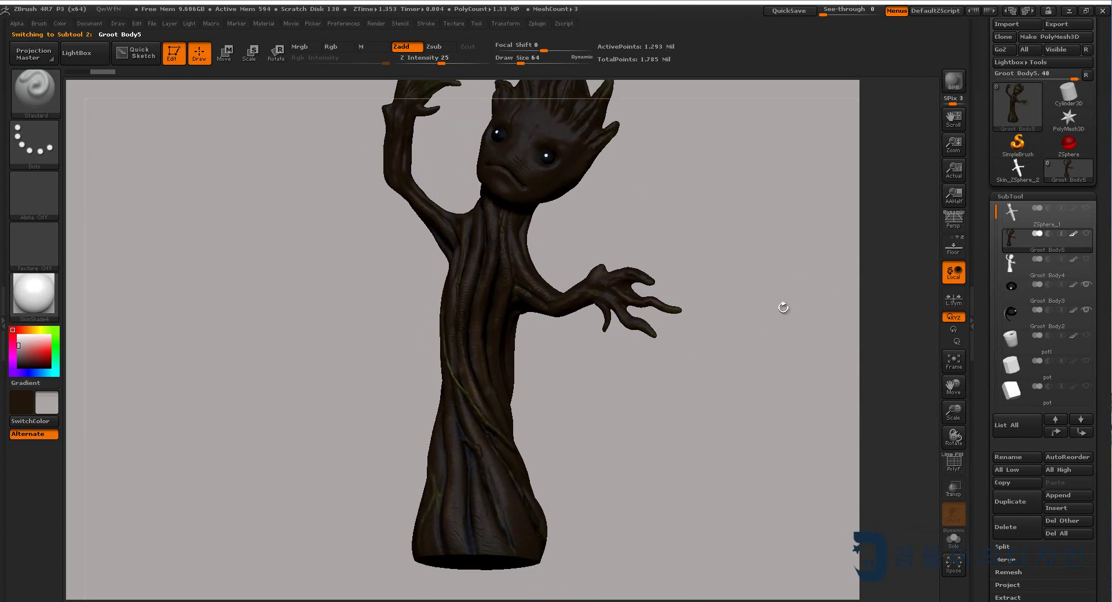
mouse_move(672, 322)
mouse_down()
mouse_move(658, 310)
mouse_move(772, 319)
mouse_move(758, 298)
mouse_up()
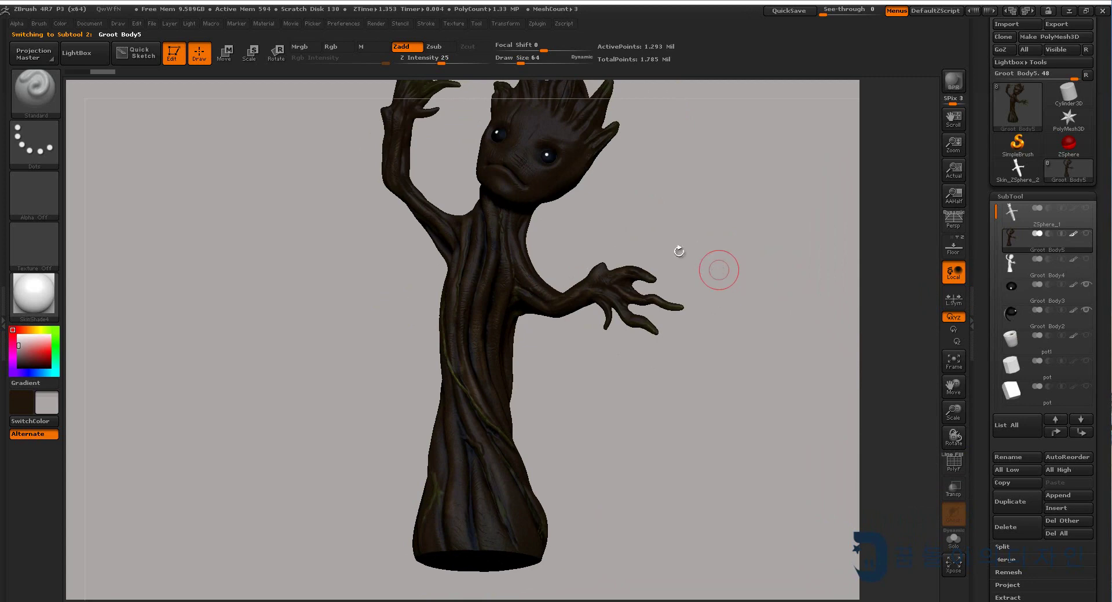
scroll(712, 259, up, 3)
mouse_move(692, 333)
alt+mouse_down()
mouse_move(740, 425)
mouse_move(714, 367)
mouse_move(709, 384)
mouse_move(742, 392)
mouse_move(725, 375)
alt+mouse_up()
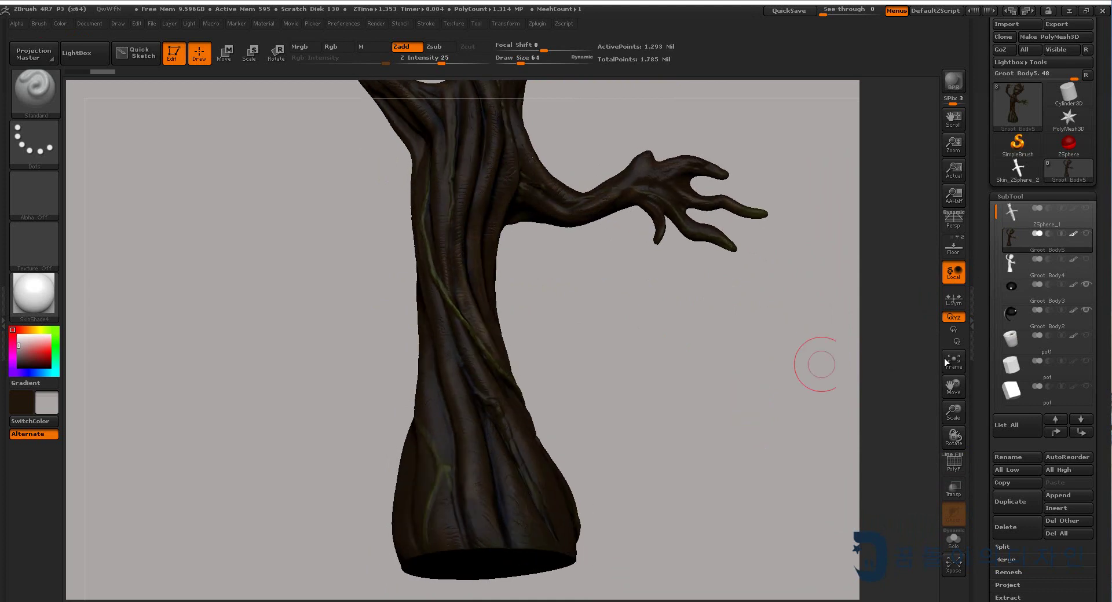
- Make pot1 active and show its polygroup frame lines, centred and upright
click(1021, 348)
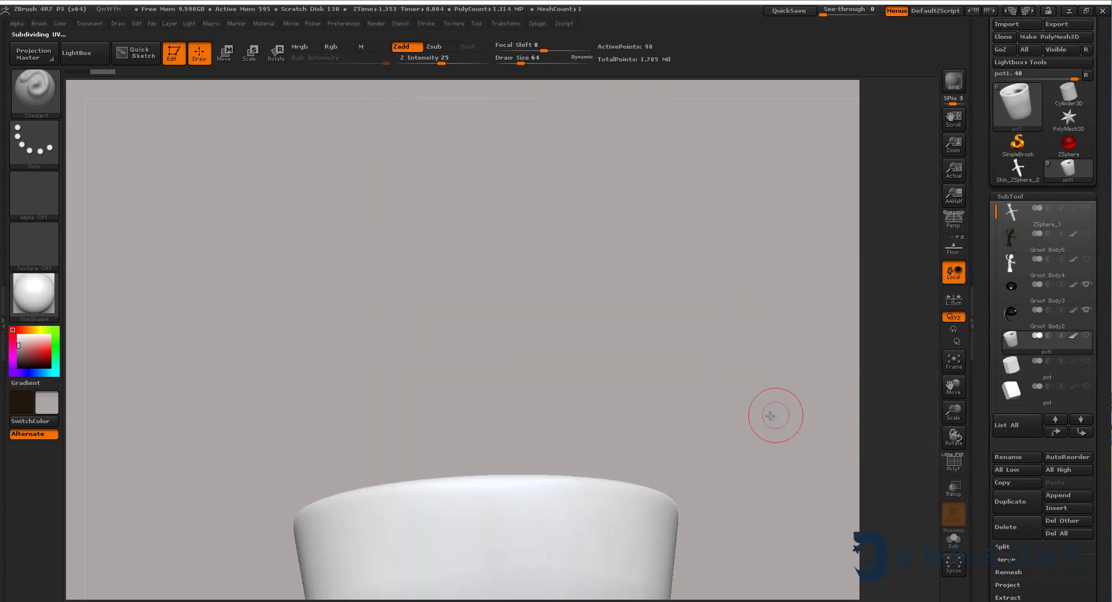
mouse_move(739, 333)
mouse_down()
mouse_move(670, 422)
mouse_move(675, 433)
mouse_up()
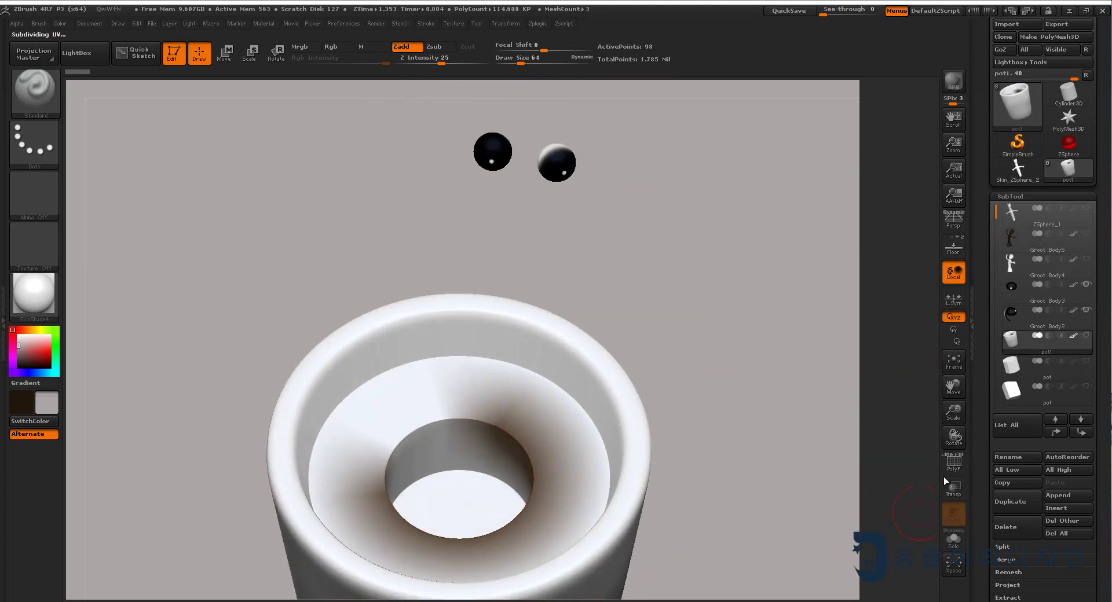
key(shift+f)
mouse_move(752, 478)
mouse_down()
mouse_move(712, 427)
mouse_move(667, 447)
mouse_move(632, 384)
mouse_move(658, 368)
mouse_move(693, 404)
mouse_move(717, 377)
mouse_move(702, 468)
mouse_move(712, 451)
mouse_up()
key(f)
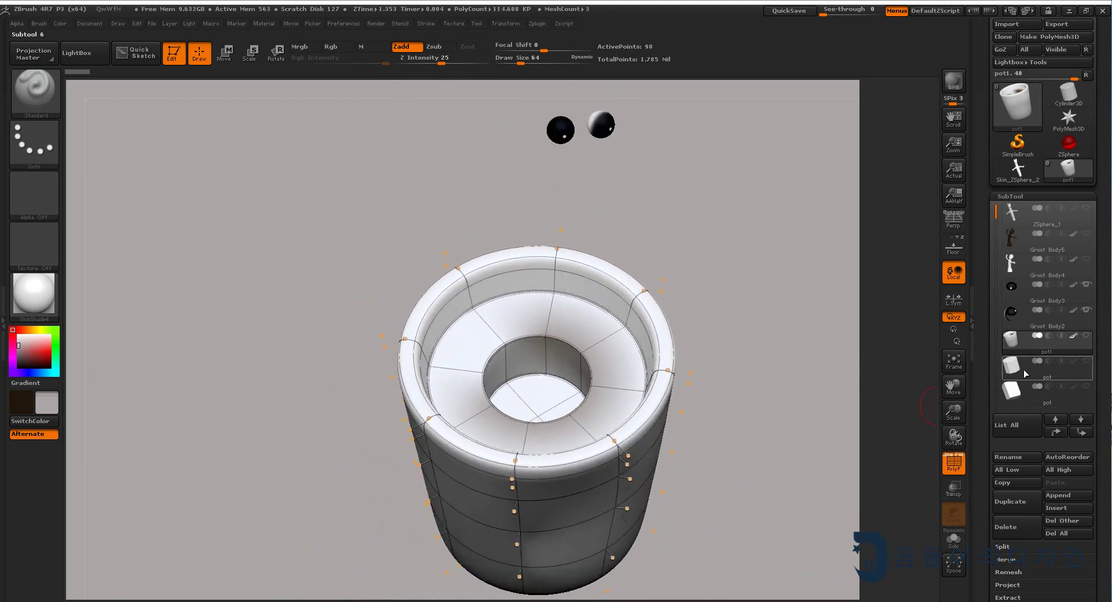
- Switch to the octagonal pot mesh and make Groot Body4 visible again, viewed from below
click(1023, 370)
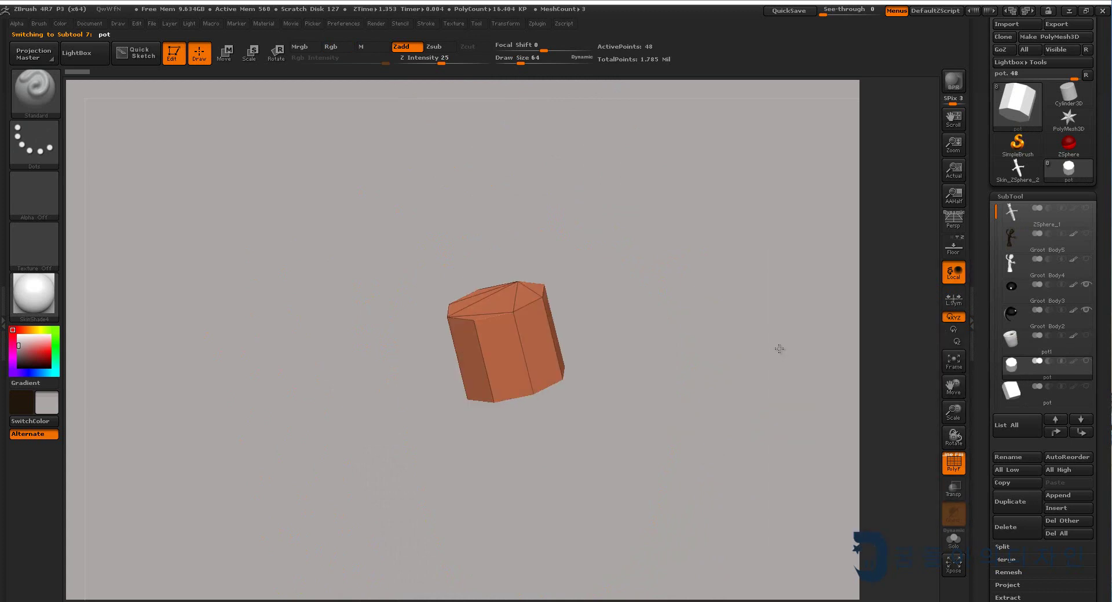
mouse_move(779, 348)
mouse_down()
mouse_move(792, 400)
mouse_move(768, 404)
mouse_up()
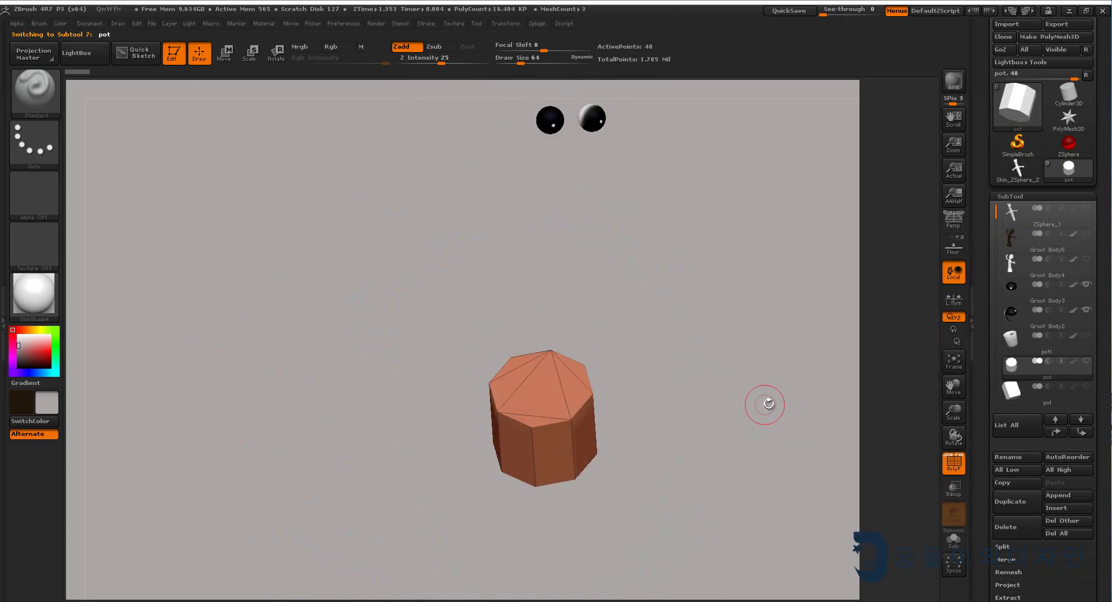
click(1086, 258)
mouse_move(744, 422)
mouse_down()
mouse_move(732, 288)
mouse_move(739, 369)
mouse_move(940, 375)
mouse_up()
- Hide the Groot bodies and view pot1 with the octagonal pot inside from above
click(1086, 336)
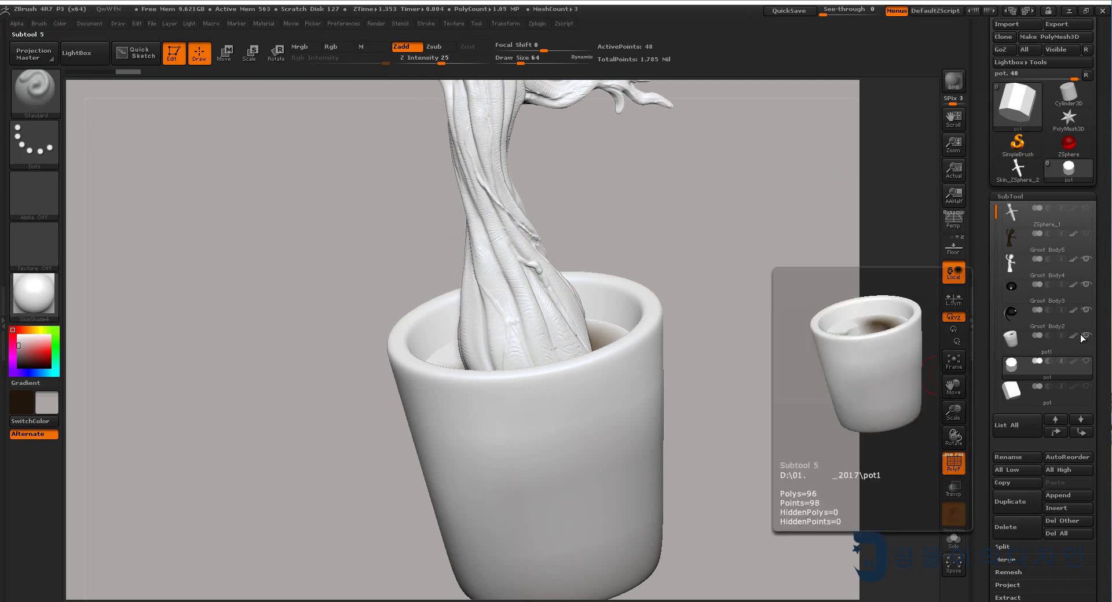
click(1086, 337)
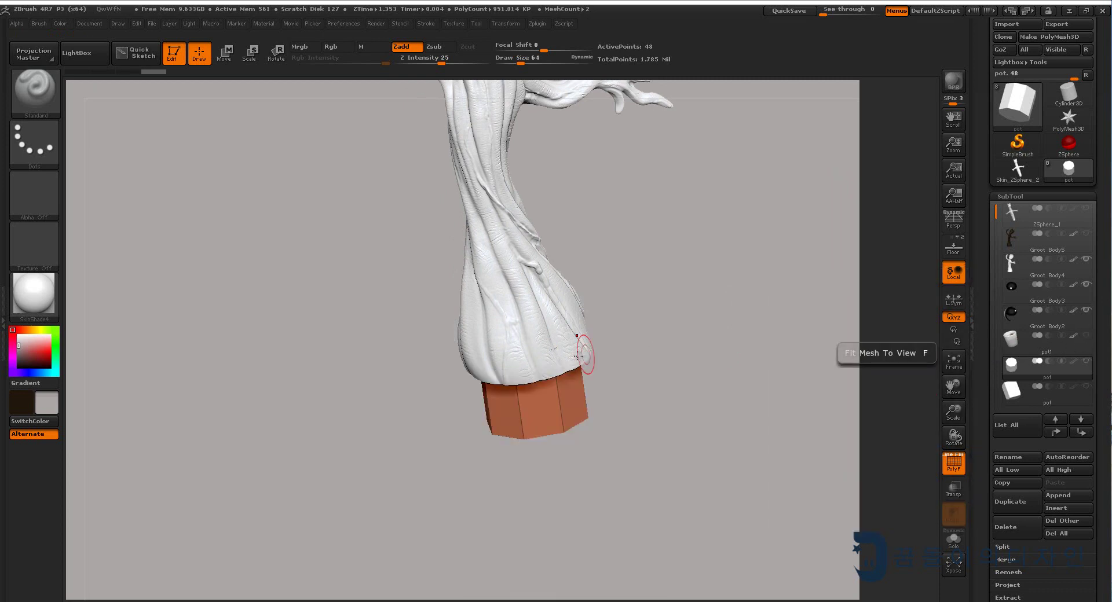
drag(555, 312, 551, 355)
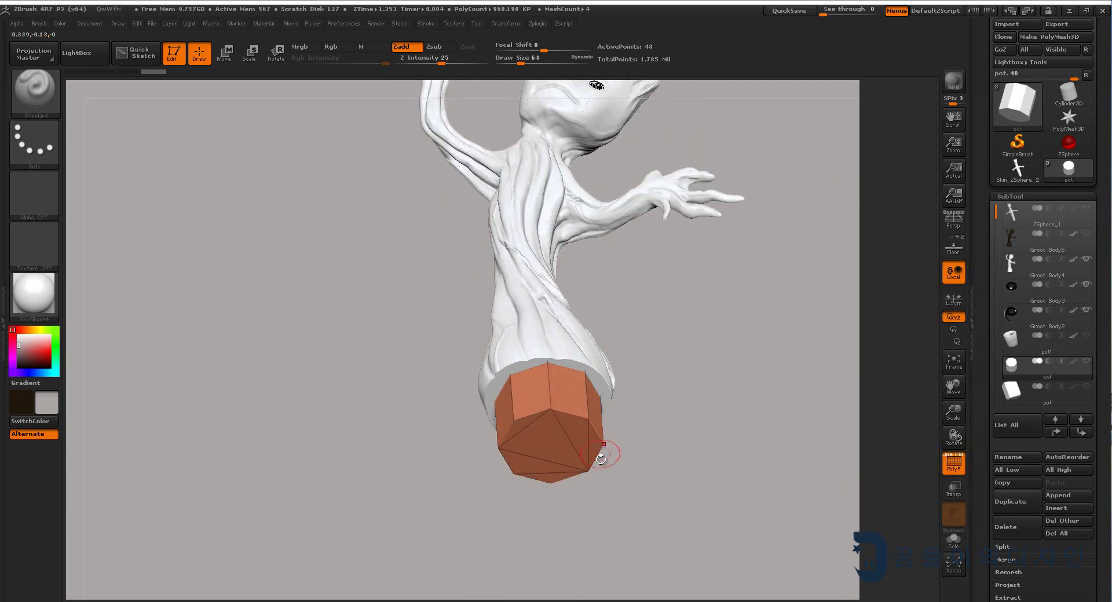
drag(686, 473, 694, 473)
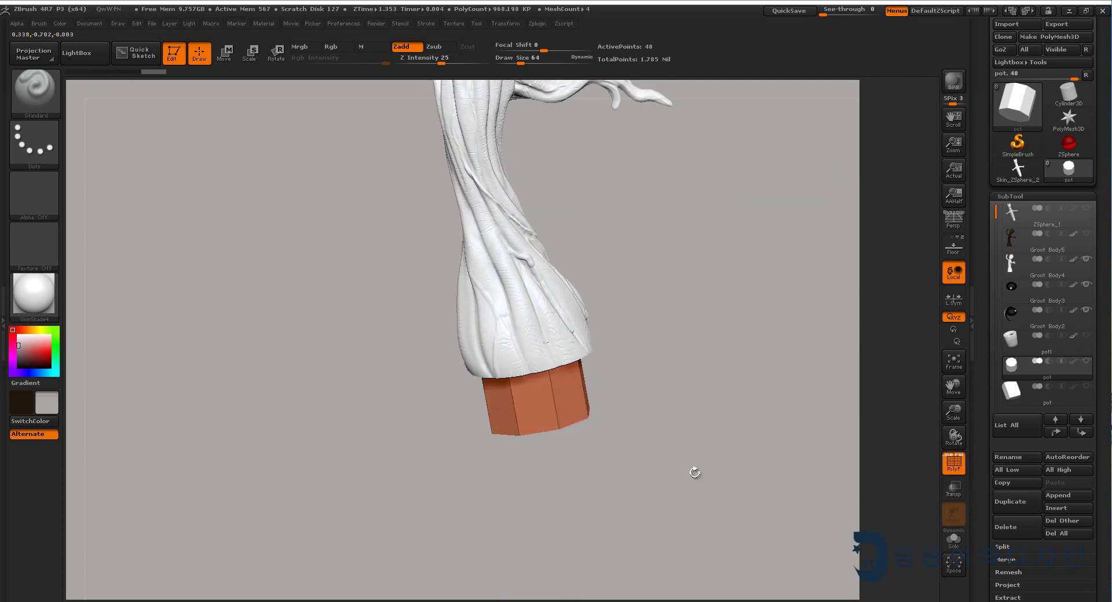
mouse_move(1043, 339)
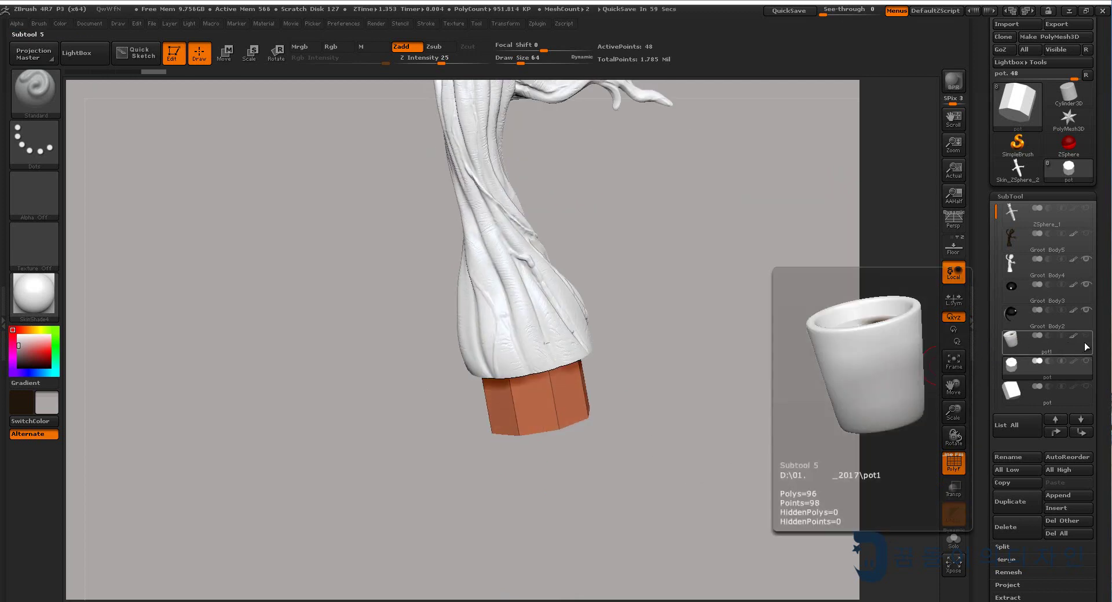
shift+click(1085, 361)
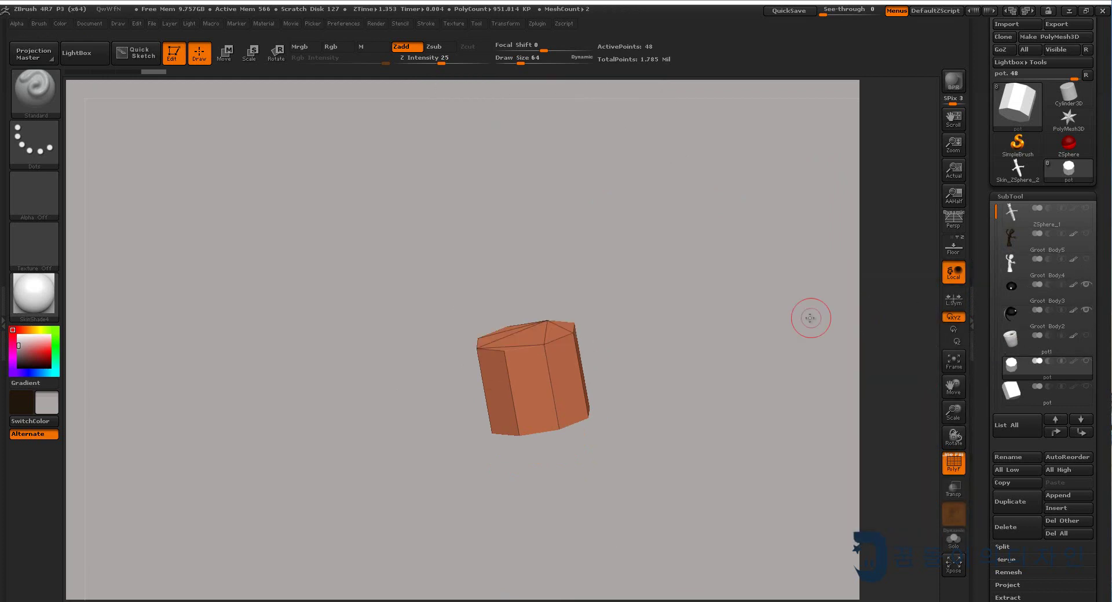
click(1021, 345)
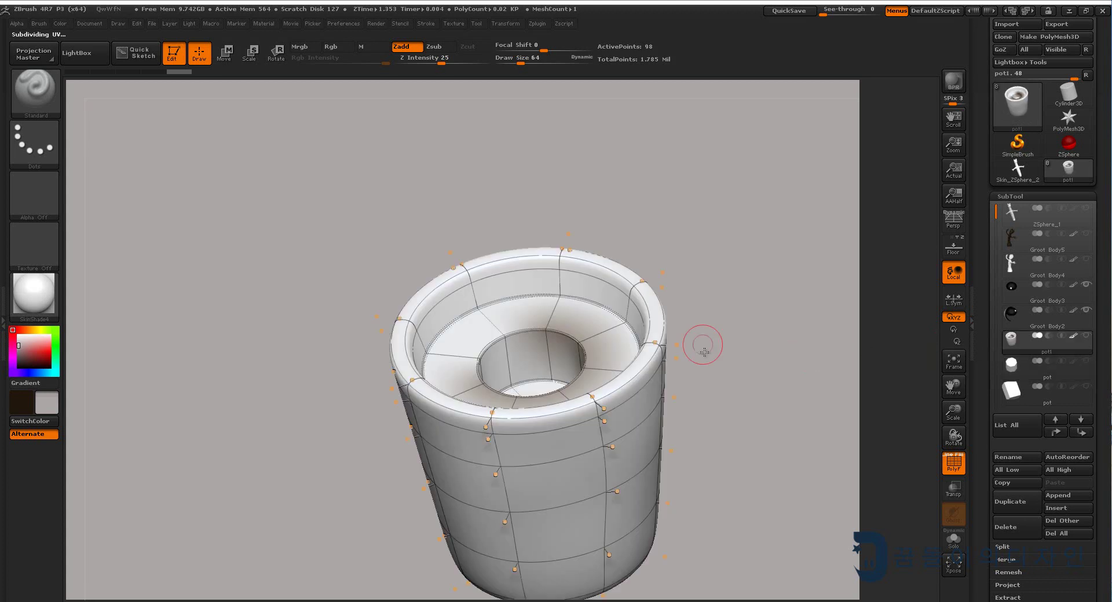
click(1086, 361)
mouse_move(735, 356)
mouse_down()
mouse_move(733, 426)
mouse_move(745, 339)
mouse_move(755, 389)
mouse_move(735, 349)
mouse_move(757, 394)
mouse_move(747, 350)
mouse_move(757, 410)
mouse_up()
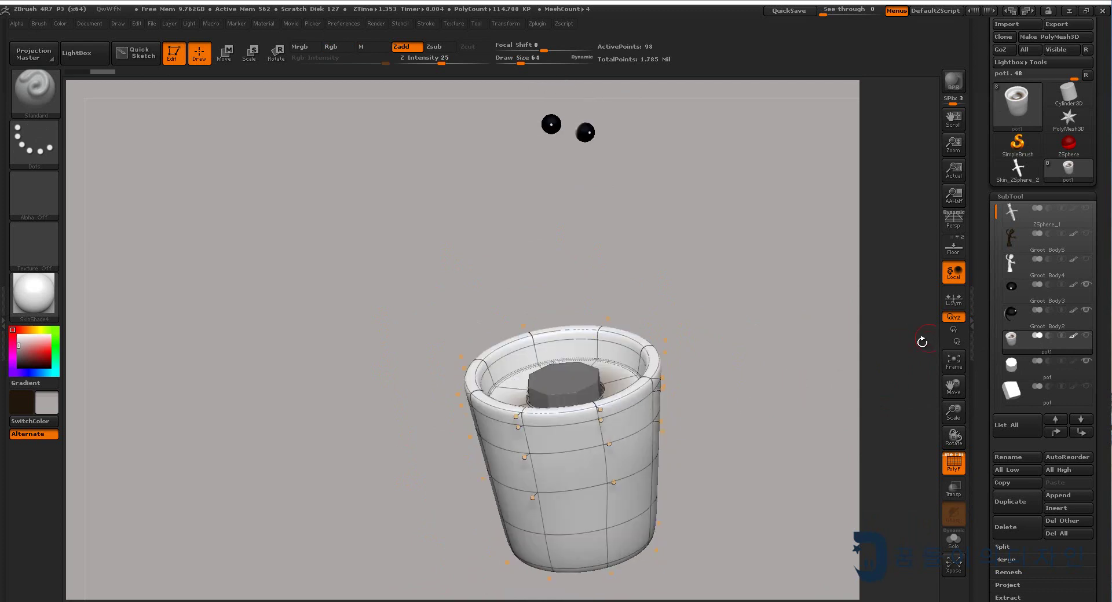
- With Groot Body5 active, inspect the octagonal base from several angles, then select Groot Body4
click(1025, 246)
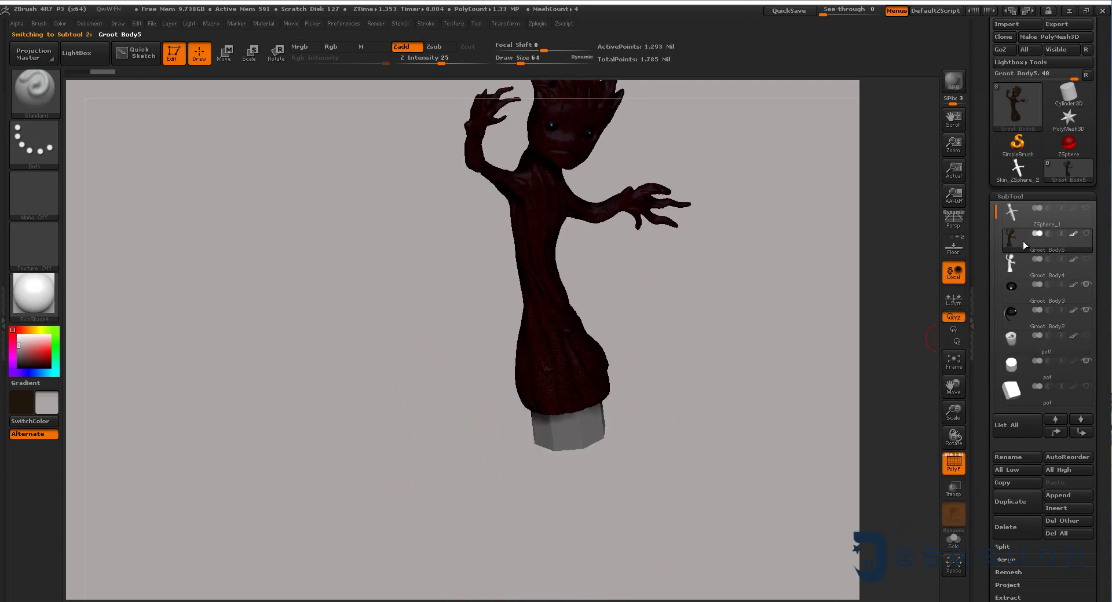
mouse_move(759, 326)
mouse_down()
mouse_move(762, 389)
mouse_move(744, 367)
mouse_move(848, 347)
mouse_up()
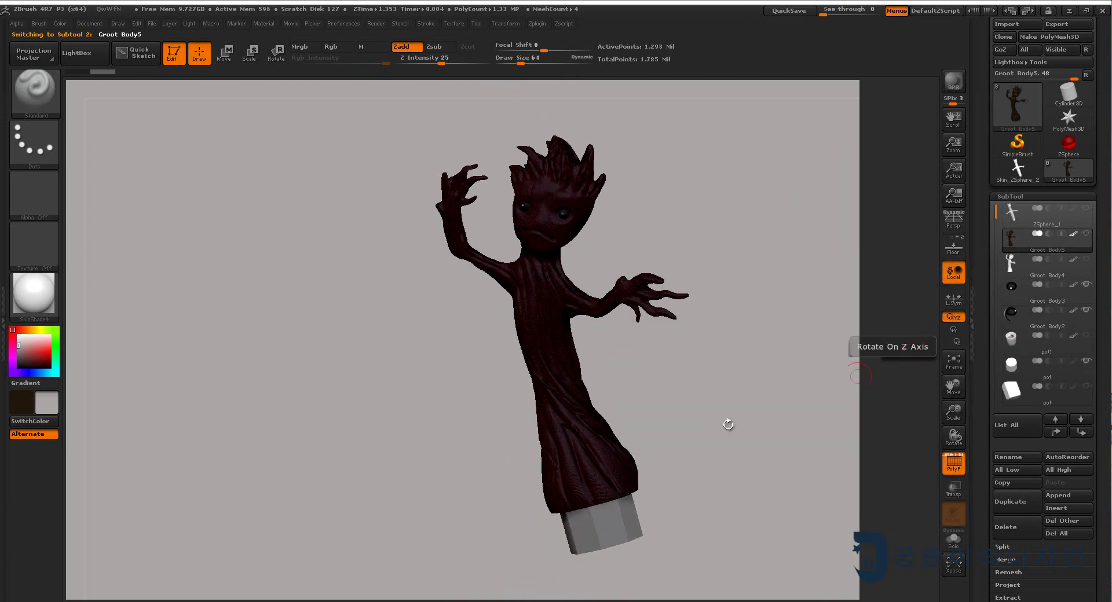
mouse_move(727, 425)
mouse_down()
mouse_move(726, 364)
mouse_move(662, 434)
mouse_move(654, 428)
mouse_move(641, 527)
mouse_move(648, 440)
mouse_move(584, 470)
mouse_up()
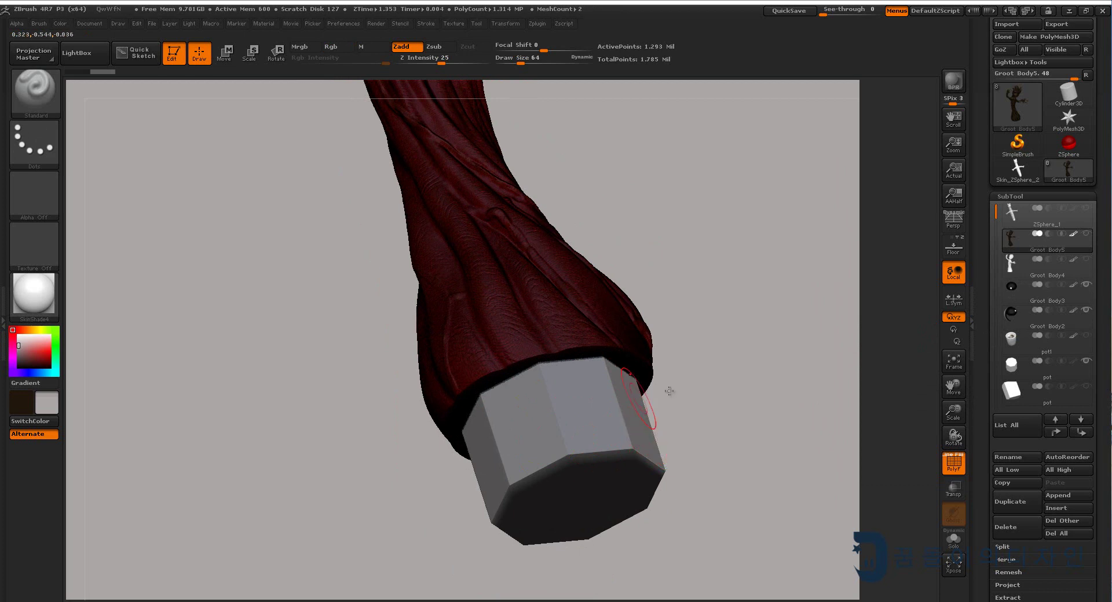
mouse_move(638, 483)
mouse_down()
mouse_move(671, 427)
mouse_move(681, 373)
mouse_move(738, 379)
mouse_move(668, 376)
mouse_up()
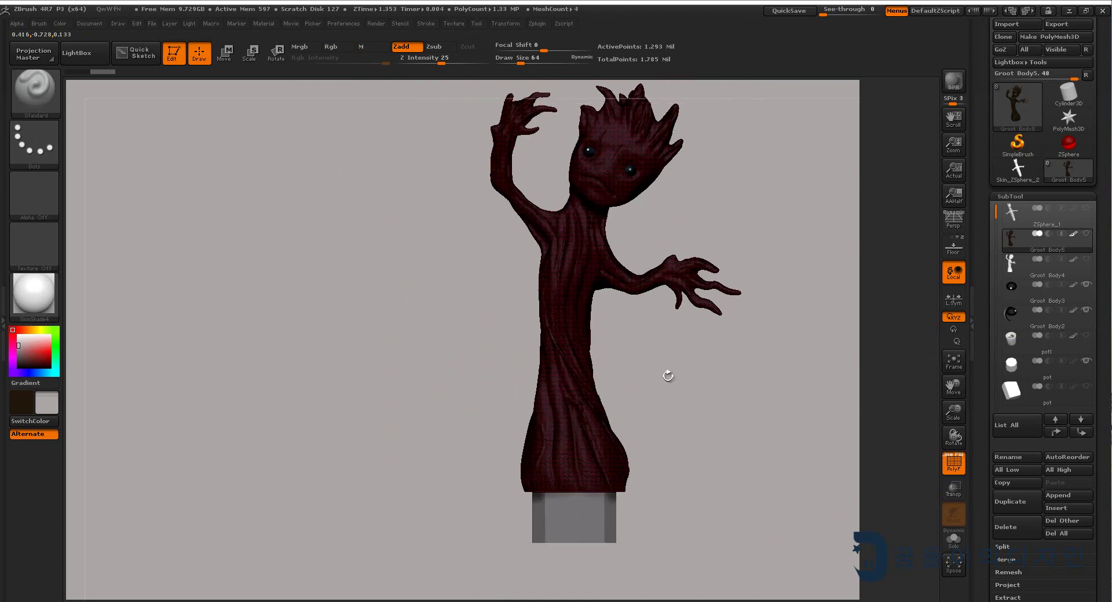
click(1010, 268)
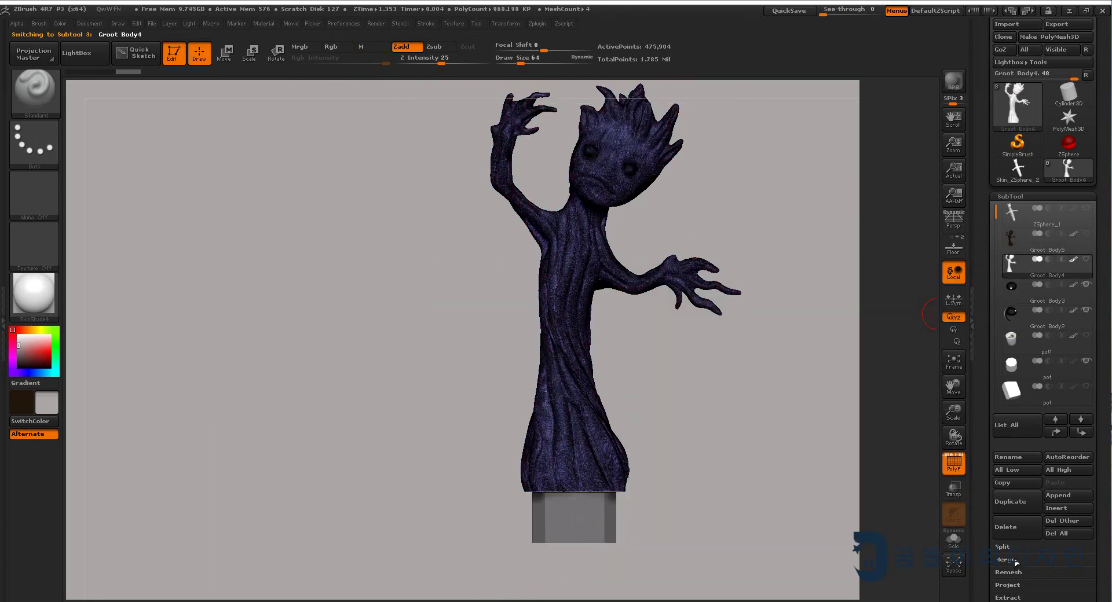
- Delete Groot Body4 and MergeDown Groot Body3 and Groot Body2 into Groot Body5
click(1012, 527)
click(906, 554)
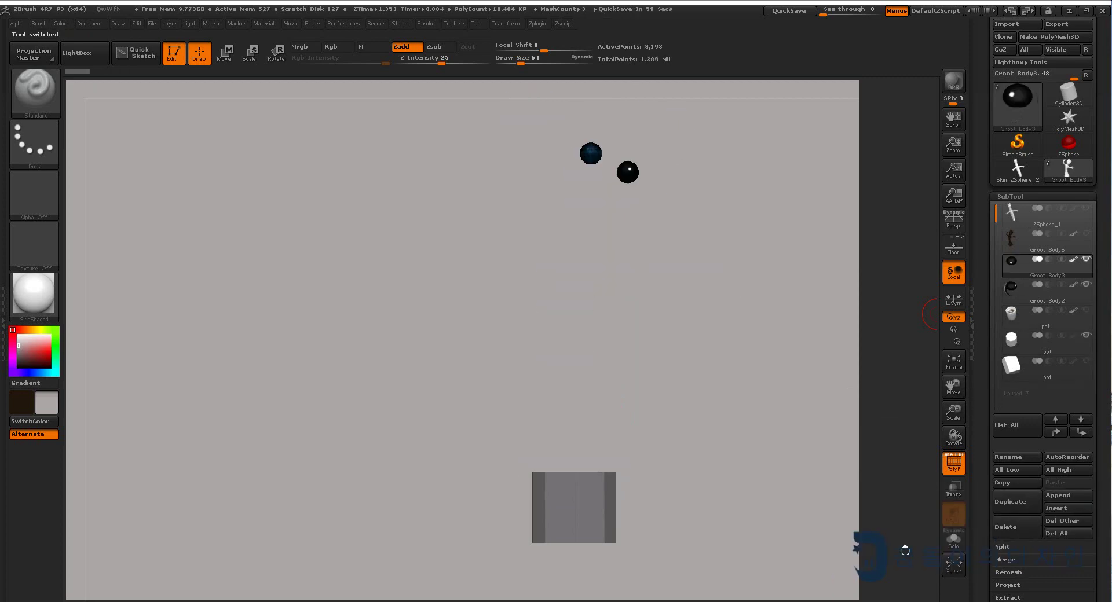
click(1042, 242)
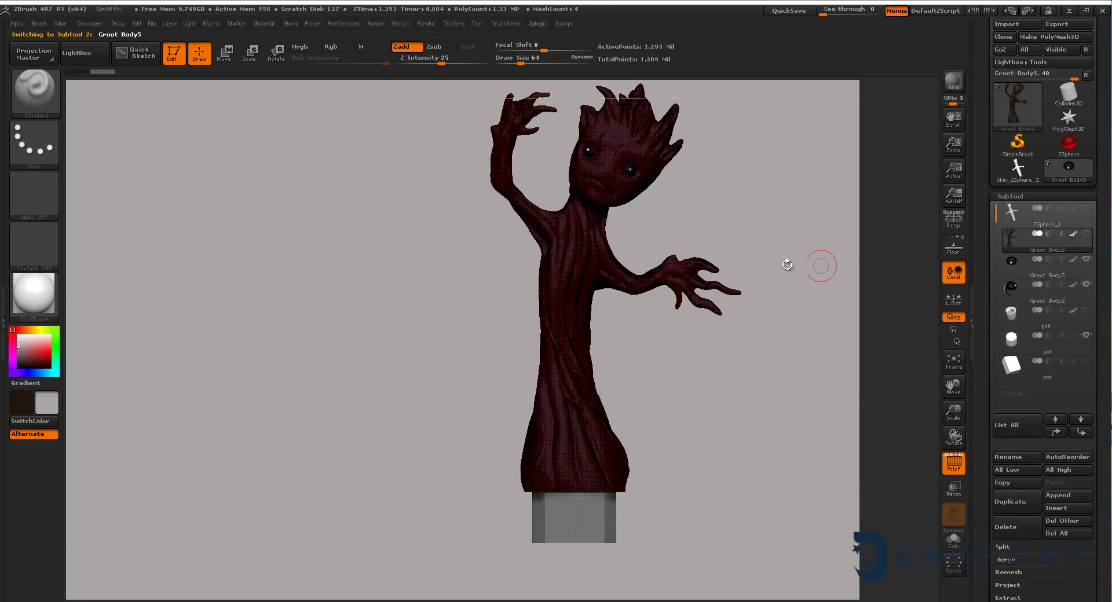
click(1011, 559)
click(1013, 572)
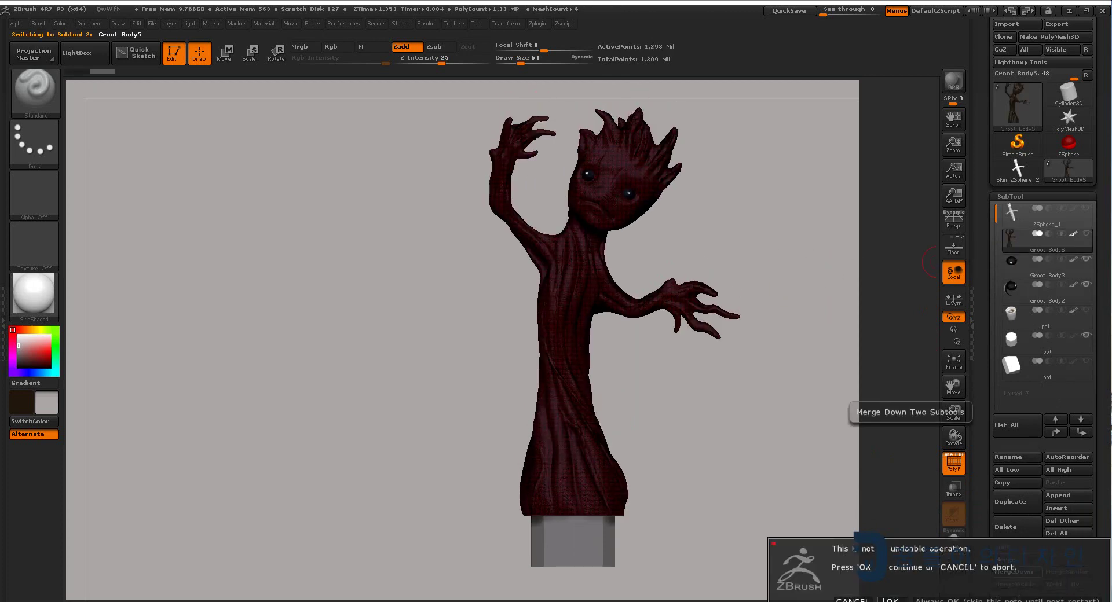
click(890, 600)
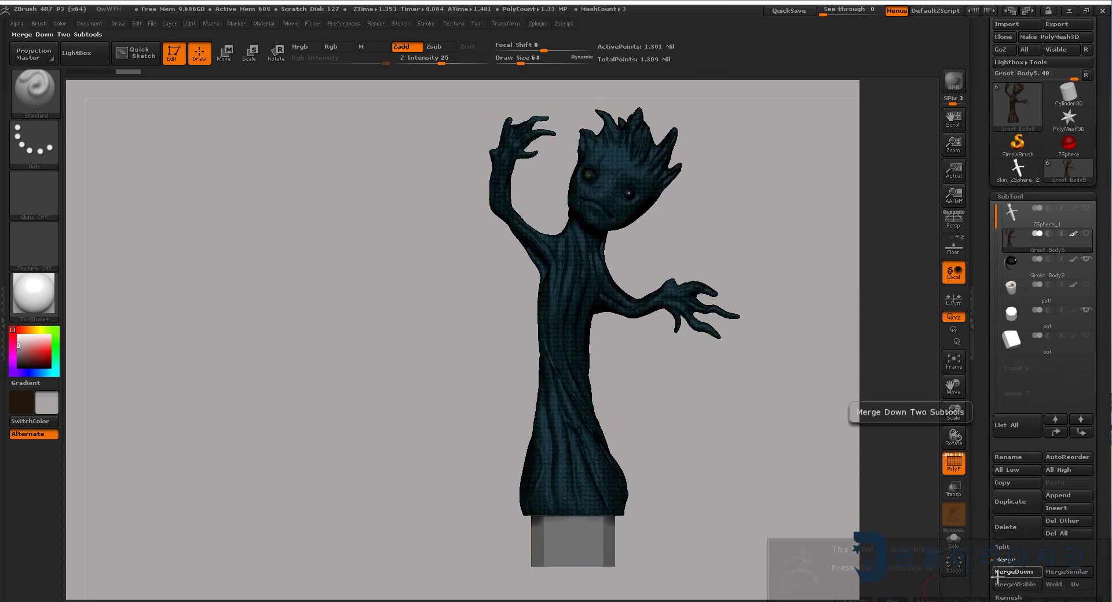
click(890, 600)
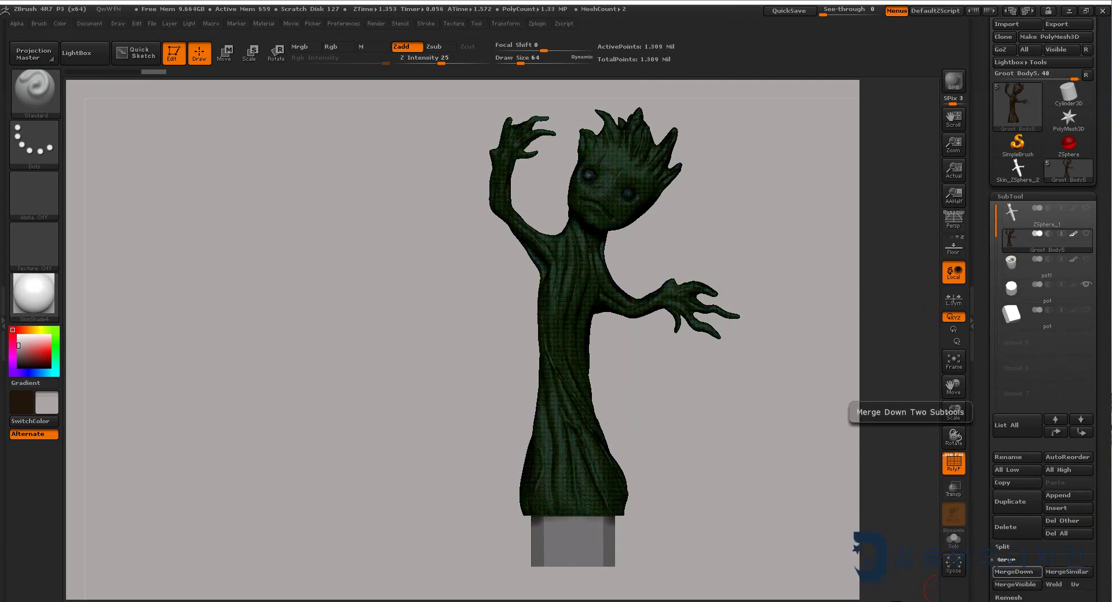
- Turn off the polygon frame display and zoom in on Groot's face
click(954, 464)
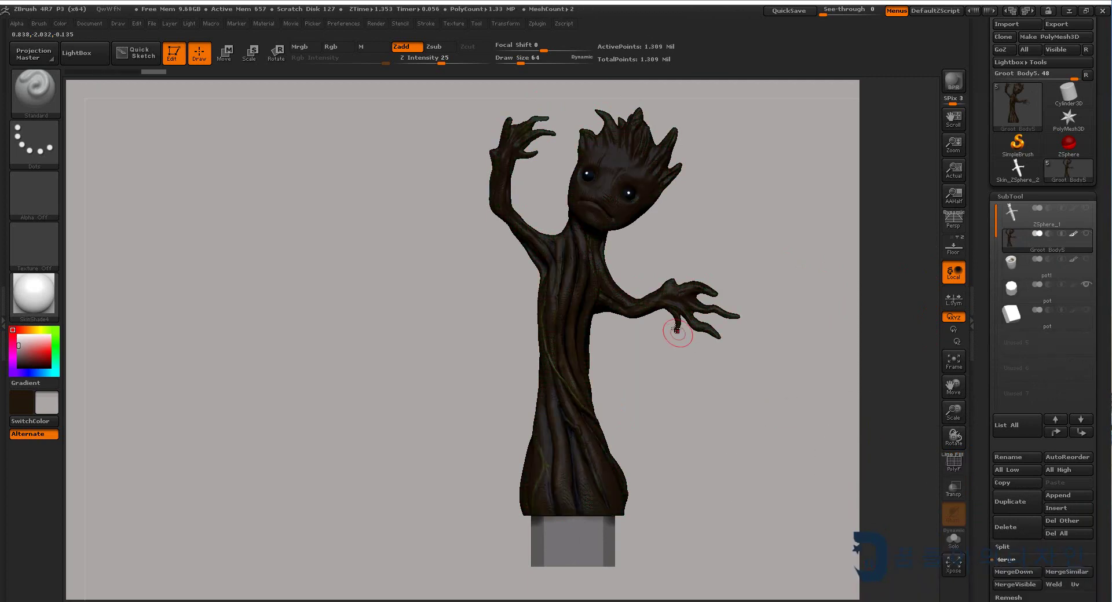
alt+drag(670, 335, 716, 475)
mouse_move(598, 340)
mouse_down()
mouse_move(643, 399)
mouse_move(799, 194)
mouse_move(827, 444)
mouse_move(690, 315)
mouse_move(707, 389)
mouse_move(640, 293)
mouse_move(751, 467)
mouse_move(707, 449)
mouse_move(720, 446)
mouse_up()
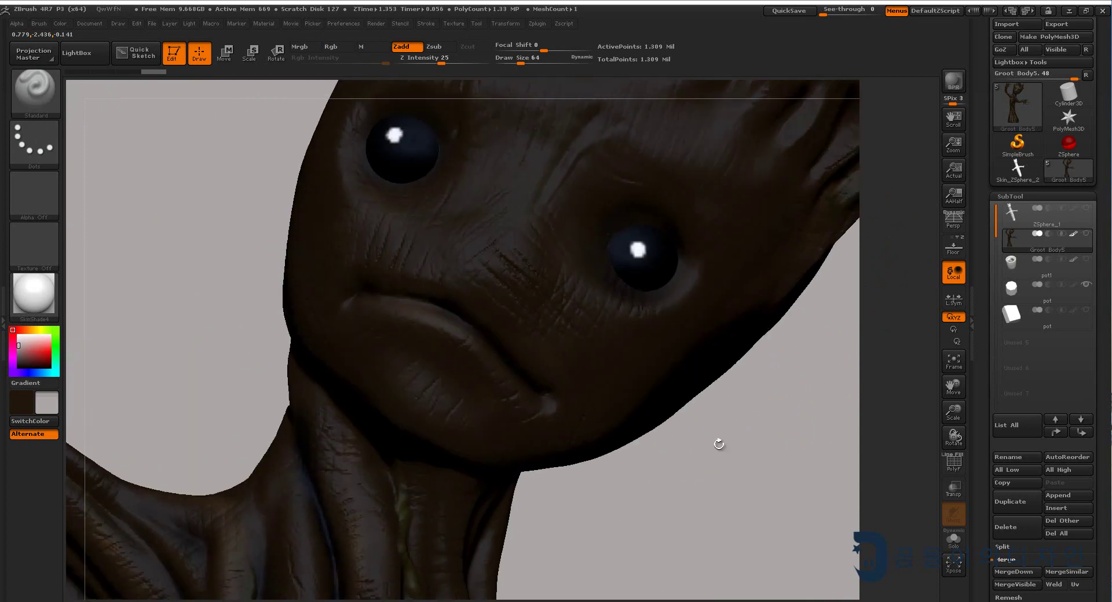
- Remesh Groot Body5 with DynaMesh, Ctrl-clicking to project the original detail back
click(1014, 197)
click(1021, 210)
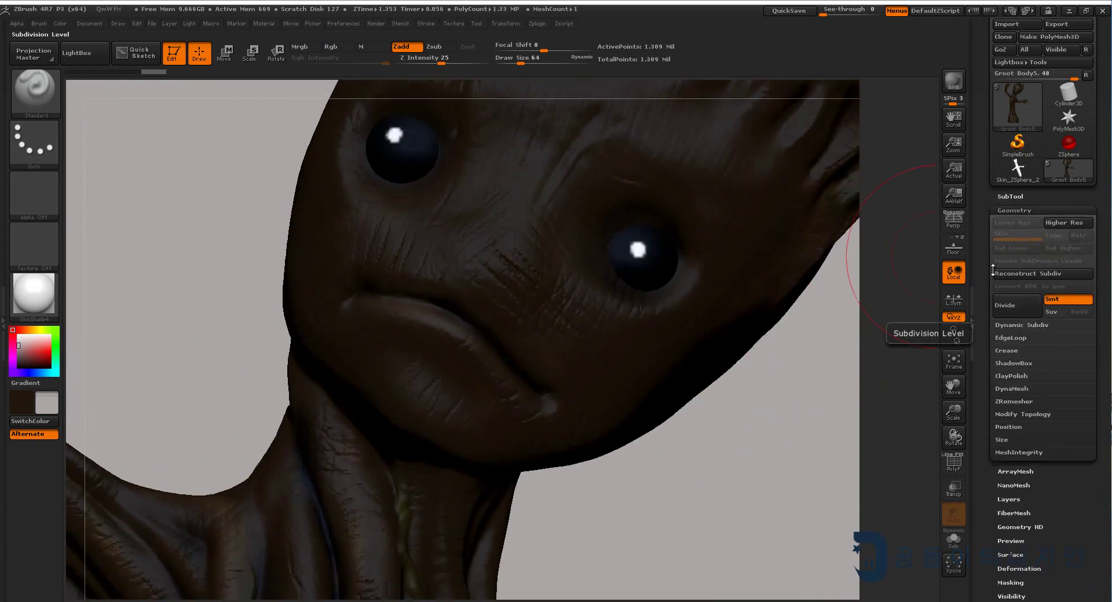
click(1015, 388)
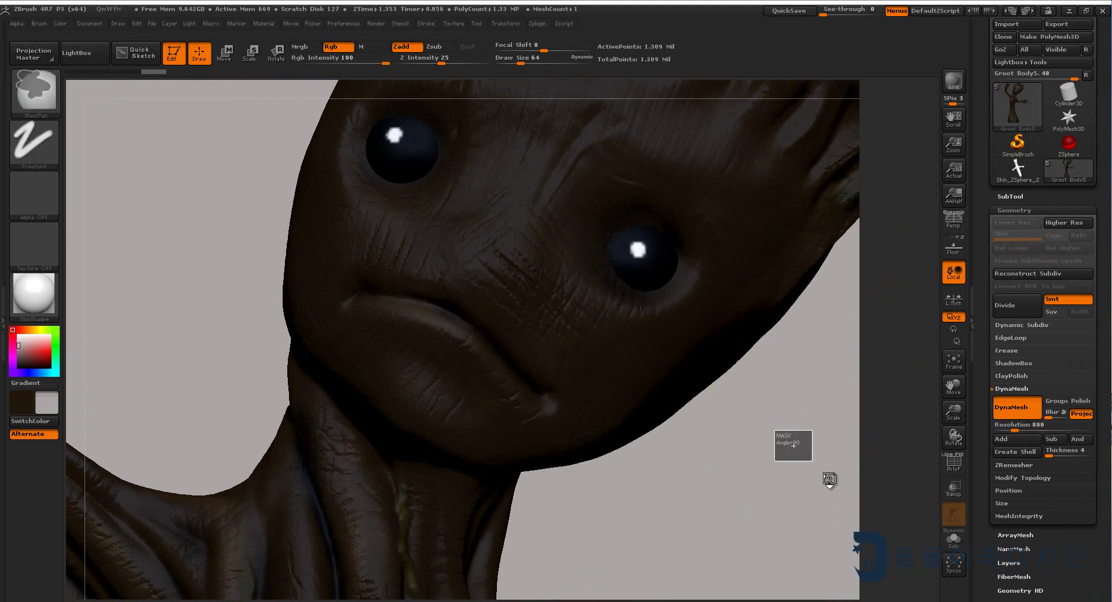
key(ctrl)
ctrl+click(793, 445)
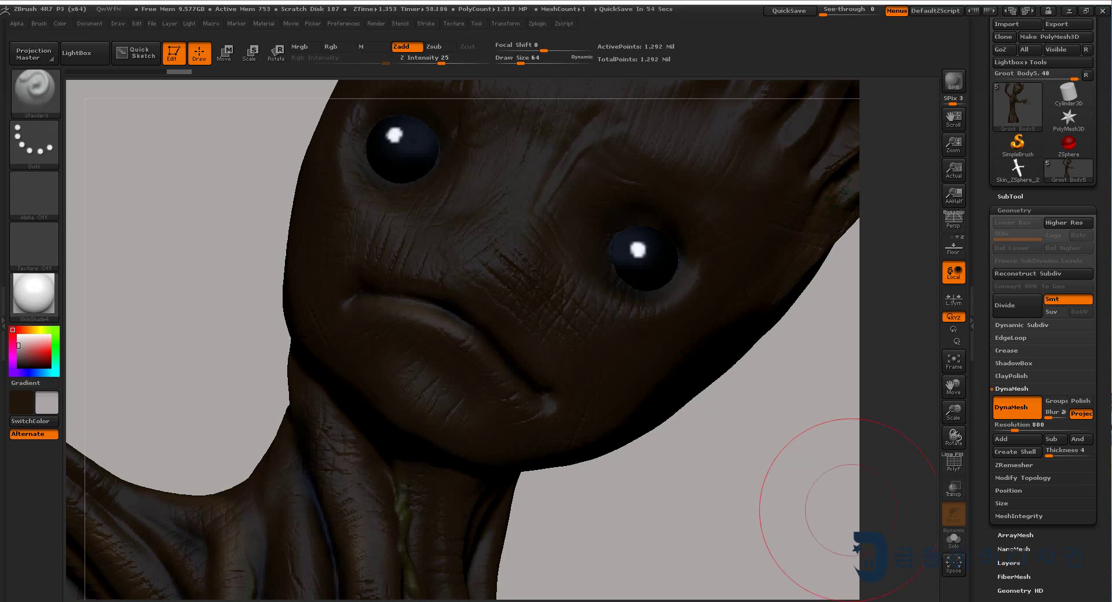
- Zoom in on Groot's right eye with the polygon wireframe on to check mesh density
mouse_move(776, 405)
mouse_down()
mouse_move(761, 450)
mouse_move(638, 501)
mouse_move(633, 526)
mouse_up()
alt+drag(591, 447, 602, 417)
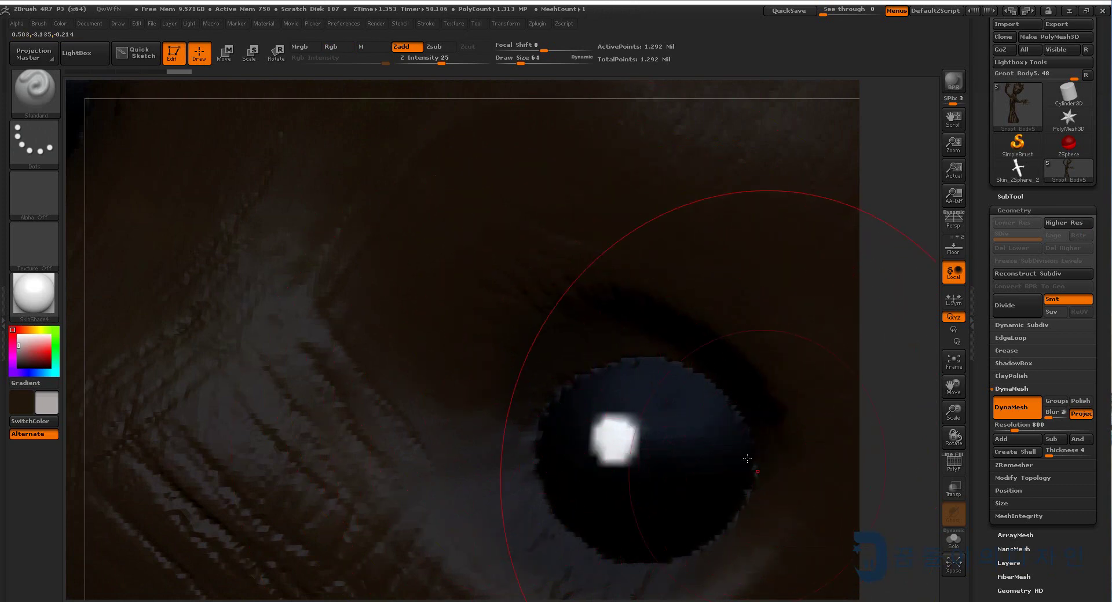
click(953, 462)
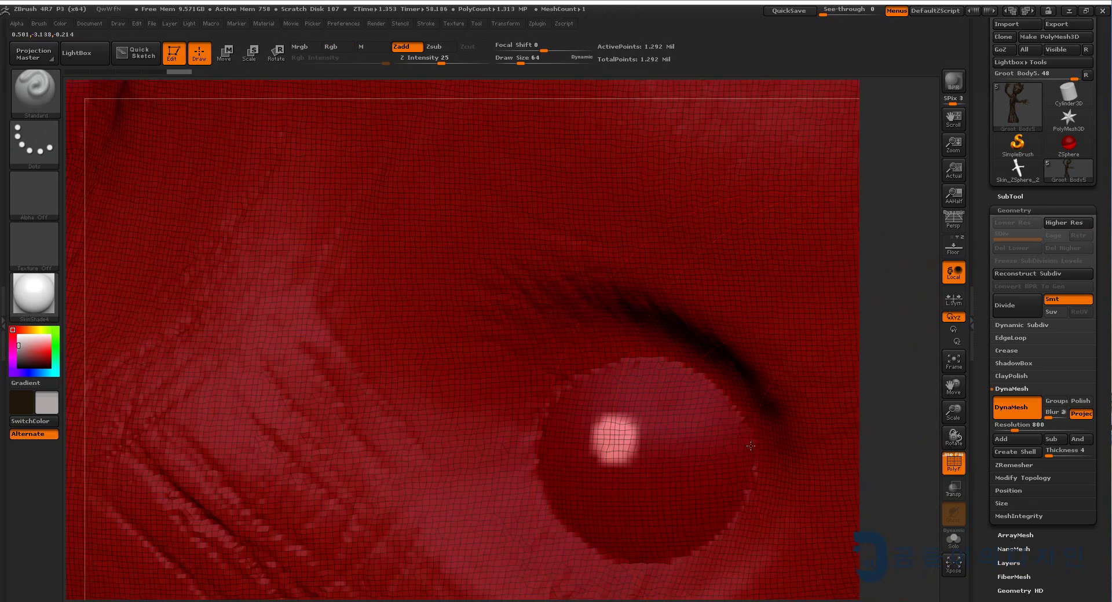
mouse_move(750, 446)
right_down()
mouse_move(740, 456)
mouse_move(621, 309)
mouse_move(745, 408)
mouse_move(843, 347)
right_up()
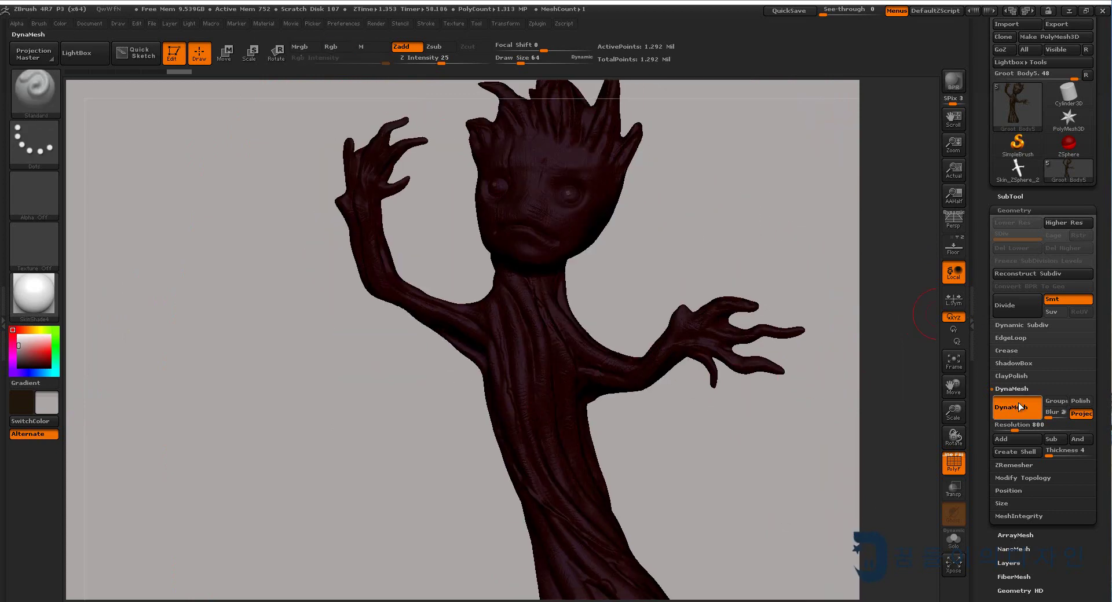
- Save the project as a copy with '2' appended to the original 그루트 file name
click(1015, 203)
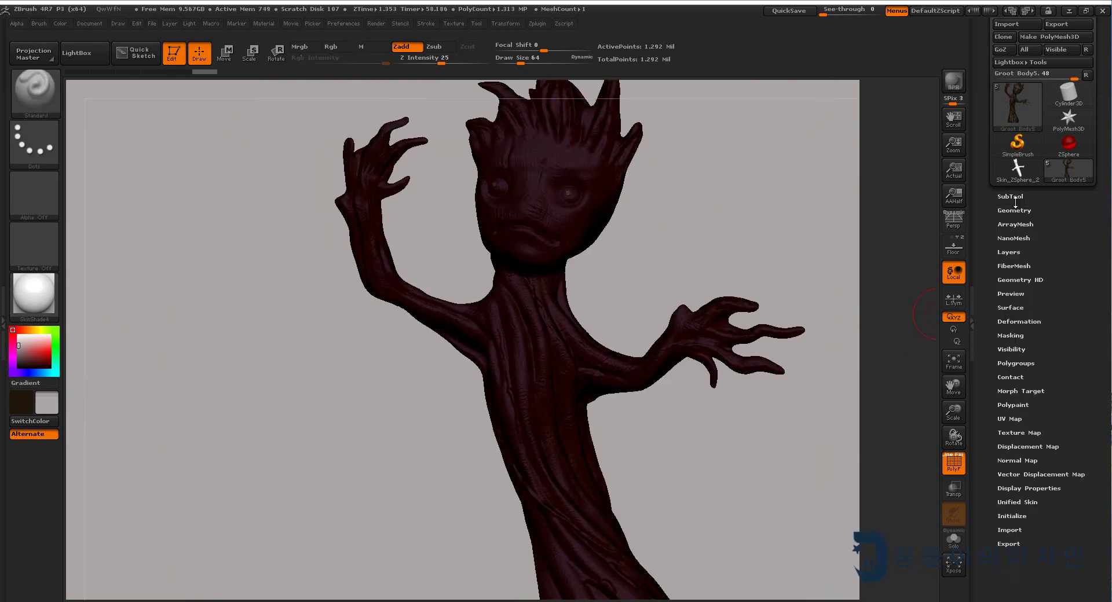
click(1016, 199)
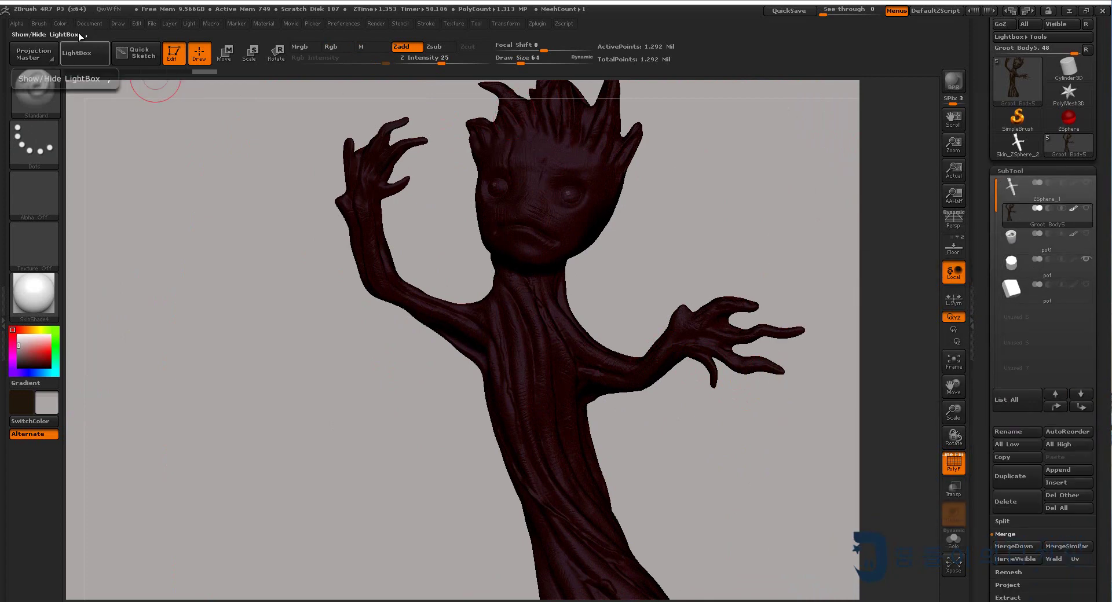
click(152, 23)
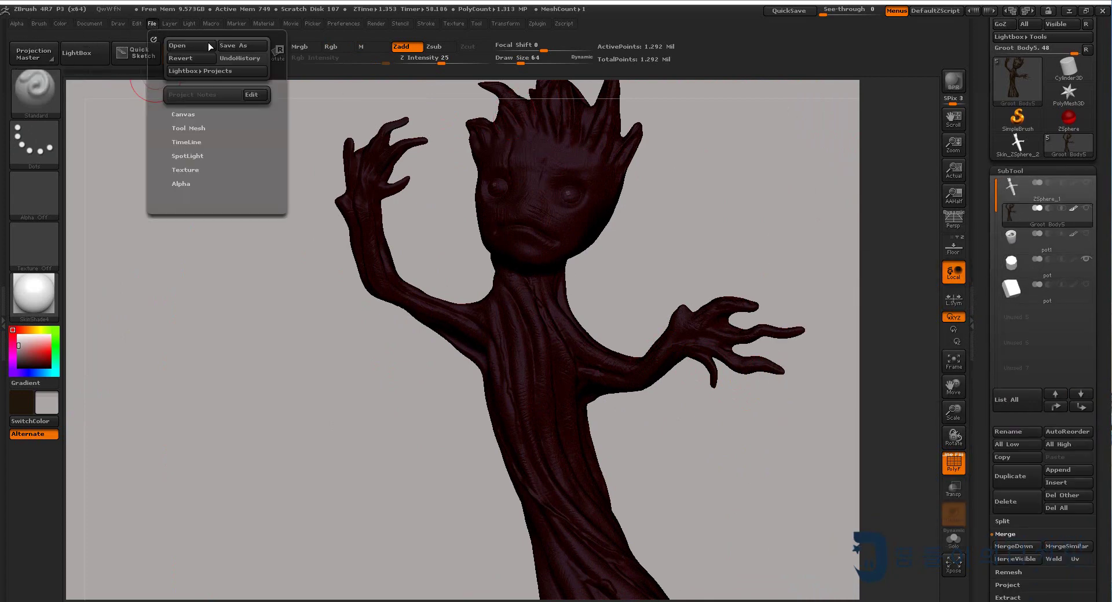
click(240, 45)
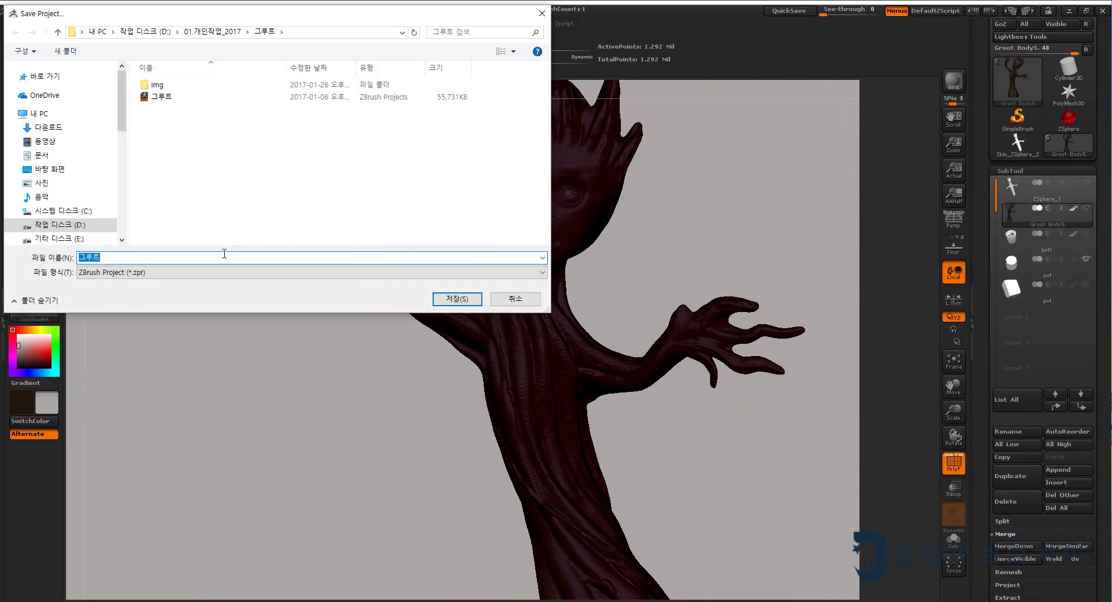
click(224, 254)
text(2)
key(Return)
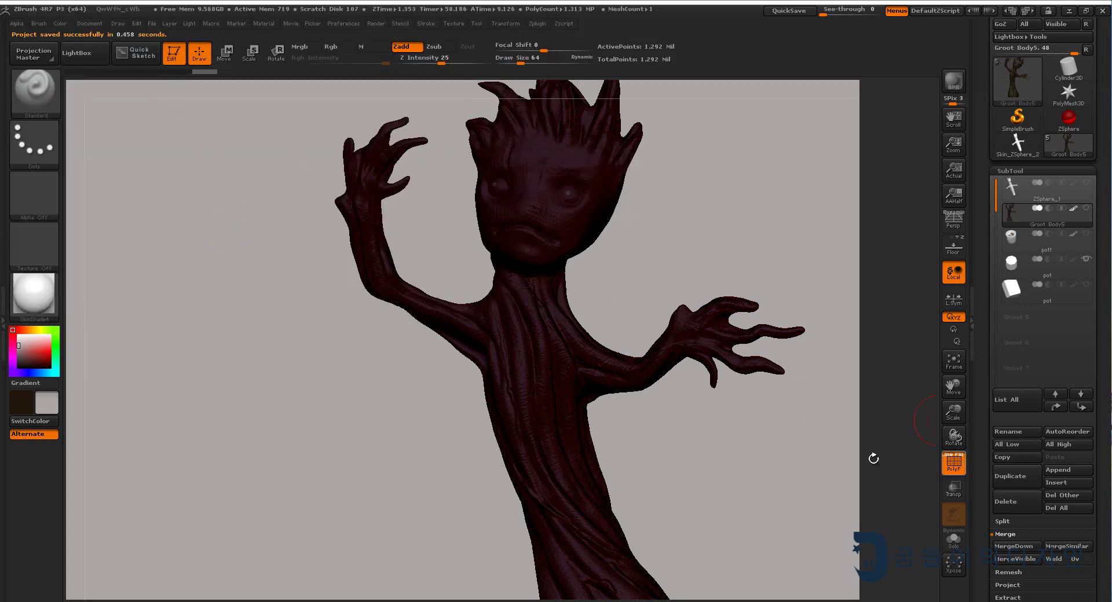
mouse_move(873, 459)
mouse_down()
mouse_move(720, 464)
mouse_move(603, 382)
mouse_move(658, 410)
mouse_move(784, 367)
mouse_up()
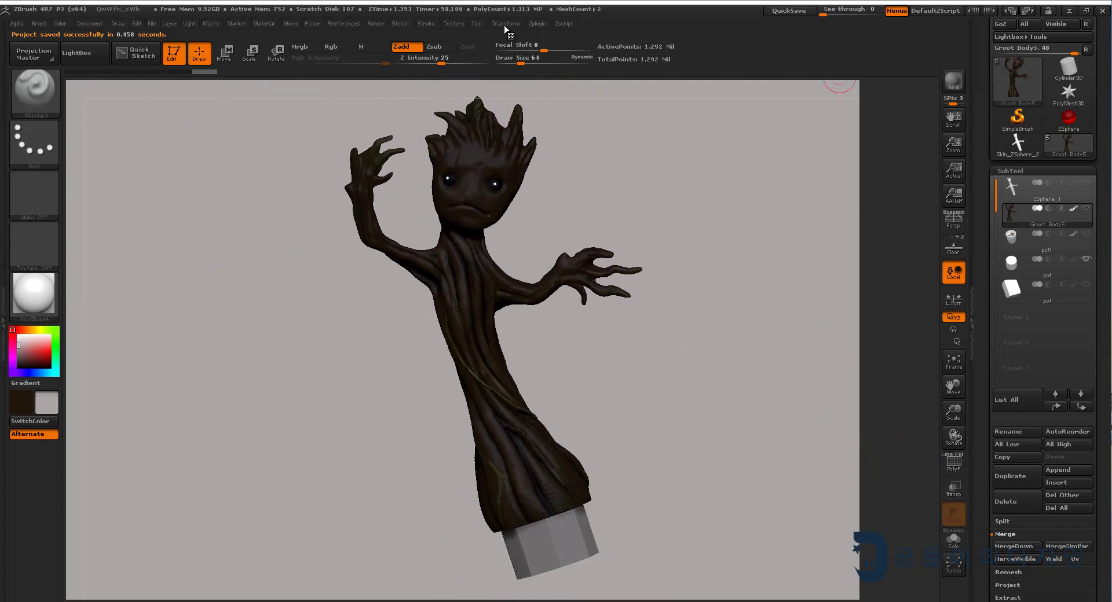
- Pre-process Groot Body5 in Decimation Master, then Decimate Current at 20%
click(545, 24)
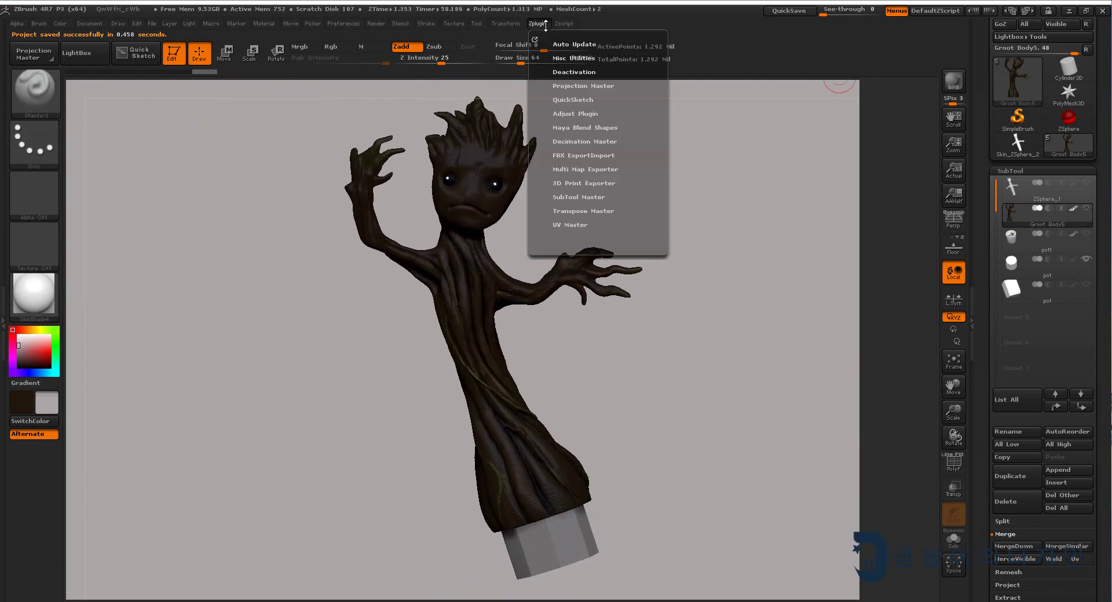
click(559, 142)
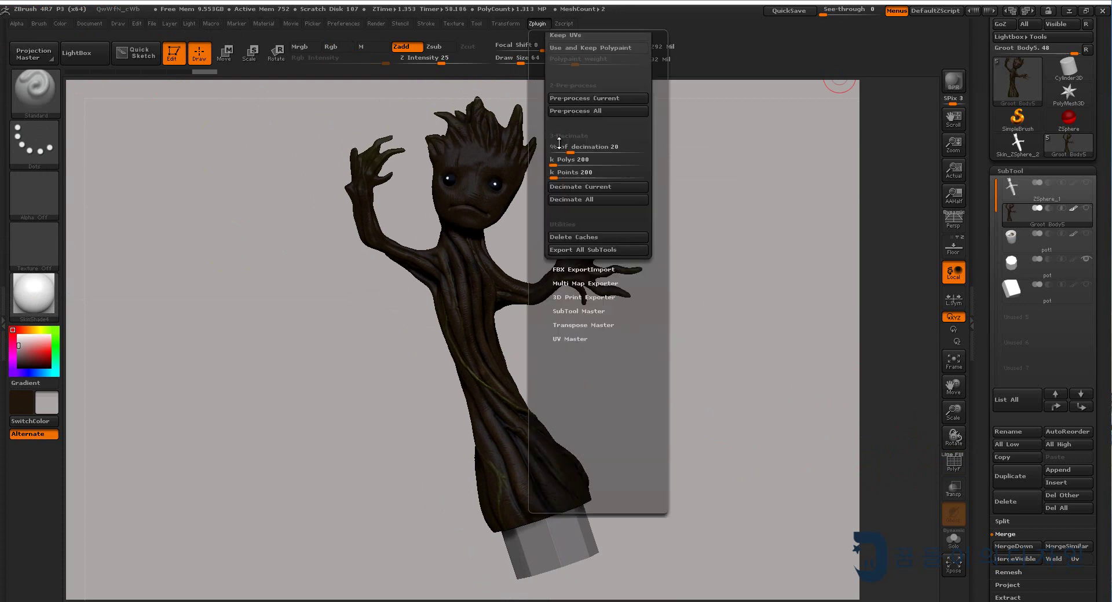
scroll(547, 174, down, 1)
scroll(547, 182, up, 3)
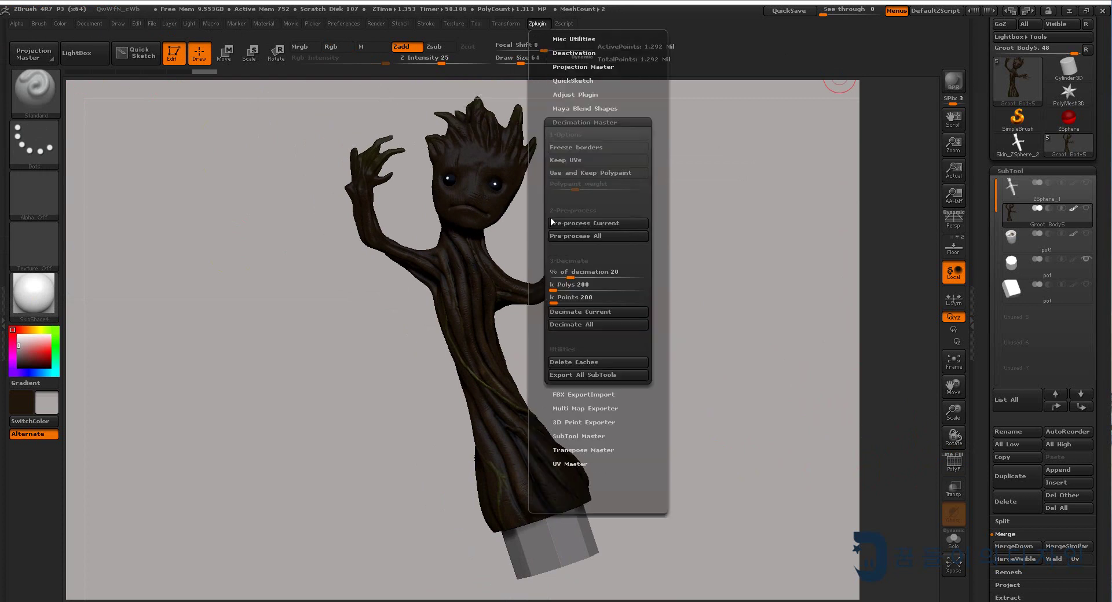
click(584, 227)
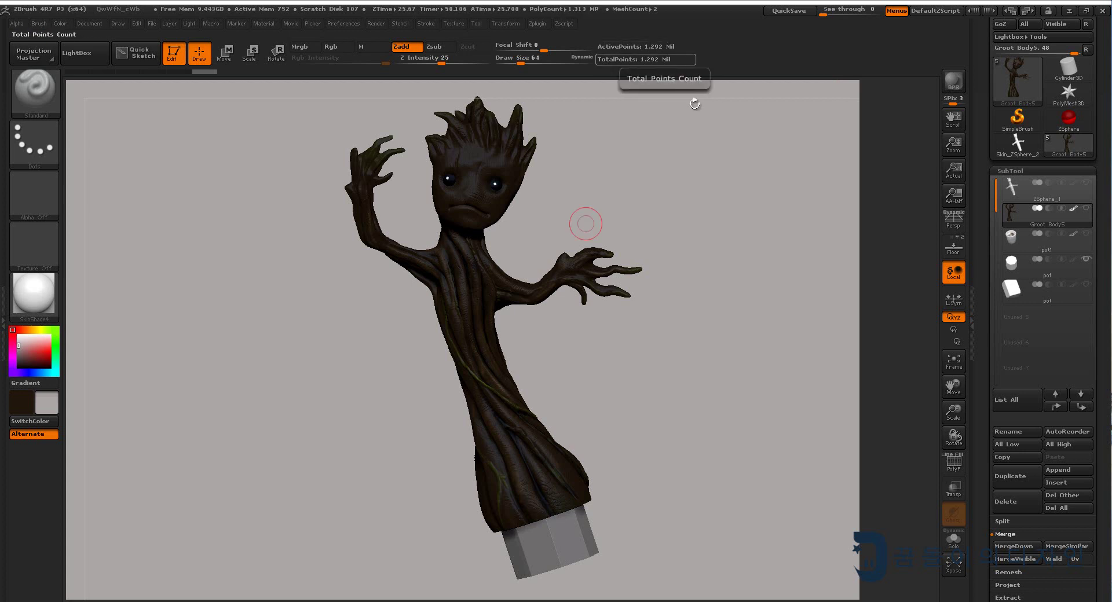
click(539, 24)
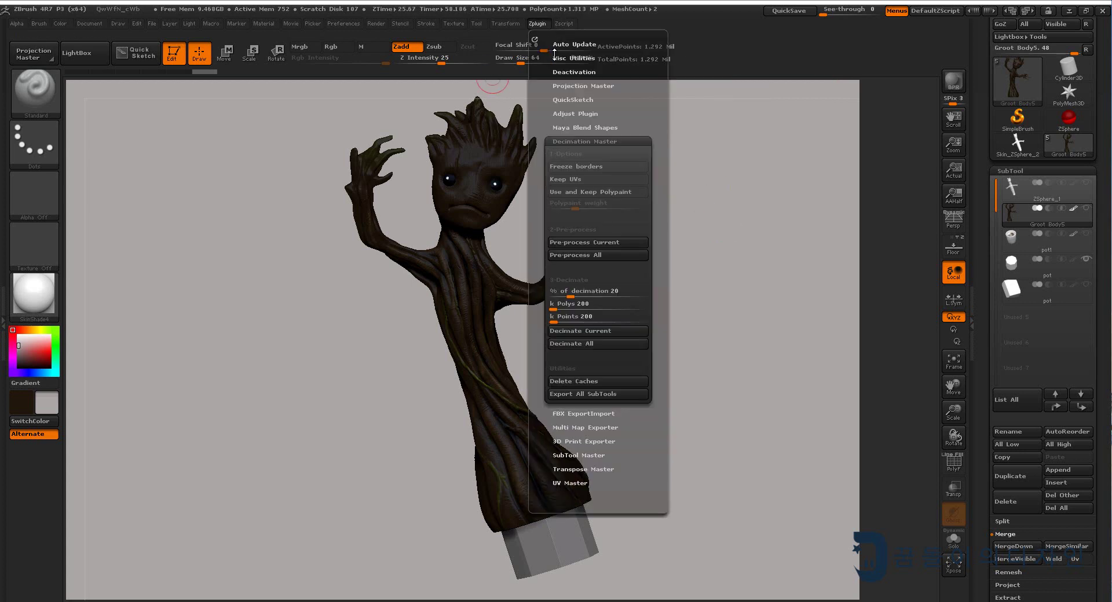
click(630, 333)
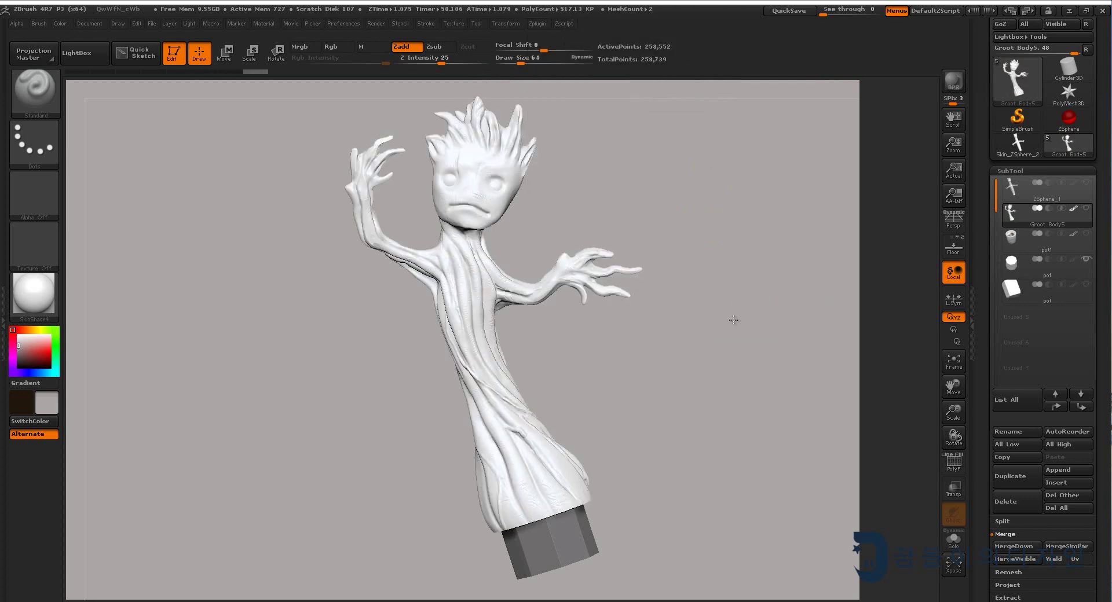
- Inspect the decimated wireframe at the neck with PolyF on, then zoom out to the whole figure
mouse_move(732, 318)
mouse_down()
mouse_move(707, 347)
mouse_move(603, 330)
mouse_move(657, 527)
mouse_move(633, 384)
mouse_up()
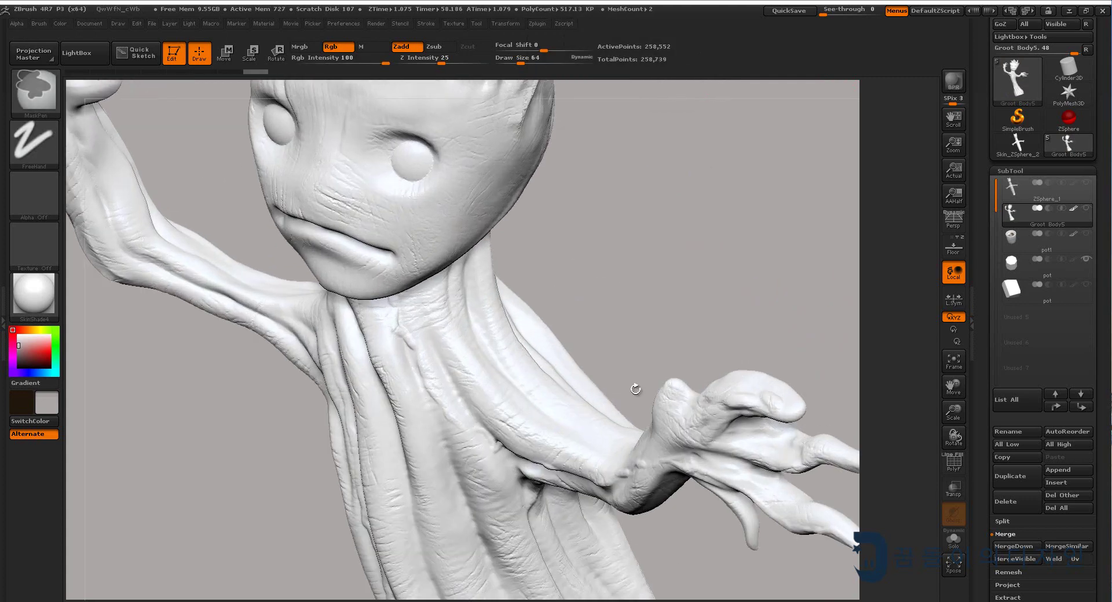
click(945, 463)
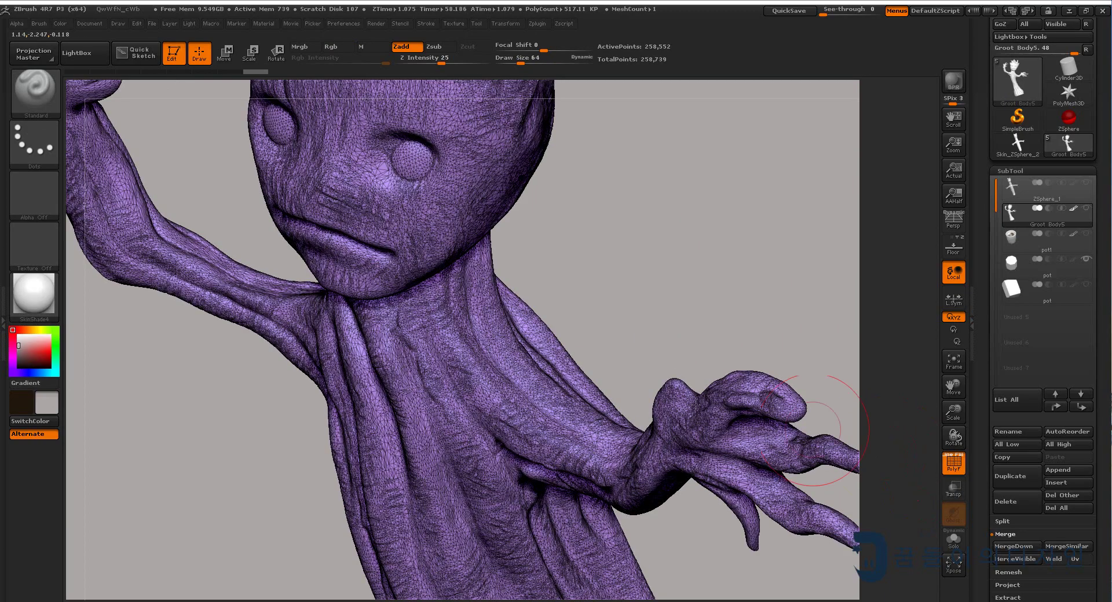
mouse_move(621, 330)
ctrl+mouse_down()
mouse_move(606, 288)
mouse_move(633, 260)
mouse_move(622, 81)
ctrl+mouse_up()
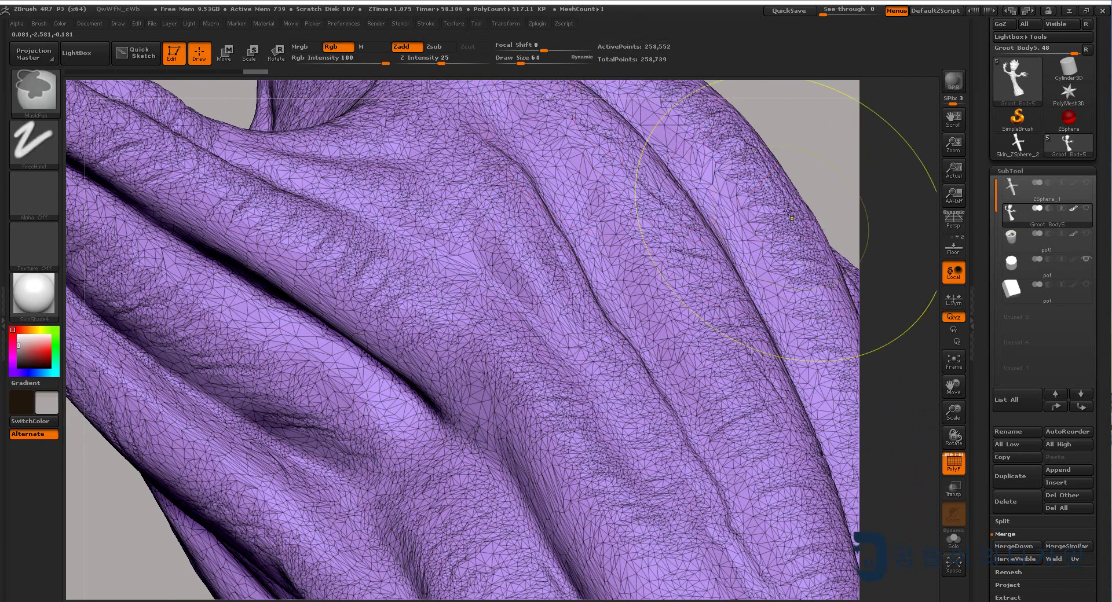
mouse_move(738, 86)
mouse_down()
mouse_move(608, 347)
mouse_move(486, 372)
mouse_move(704, 402)
mouse_up()
mouse_move(691, 441)
mouse_down()
mouse_move(651, 425)
mouse_move(671, 454)
mouse_move(660, 411)
mouse_up()
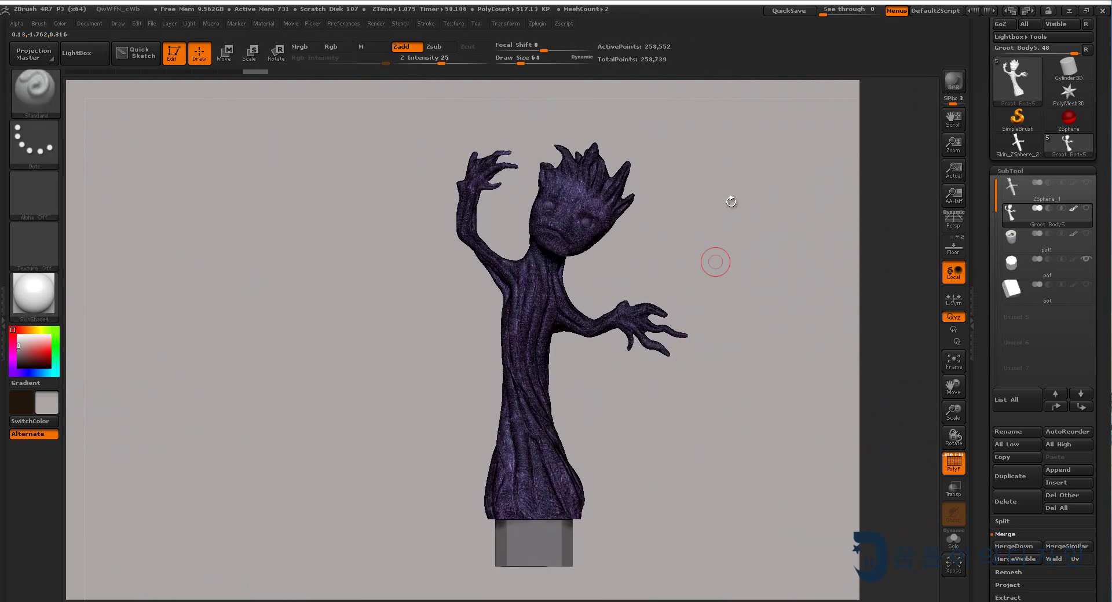
- Export the decimated body as OBJ, overwriting the existing Groot Body4 file
scroll(993, 269, up, 2)
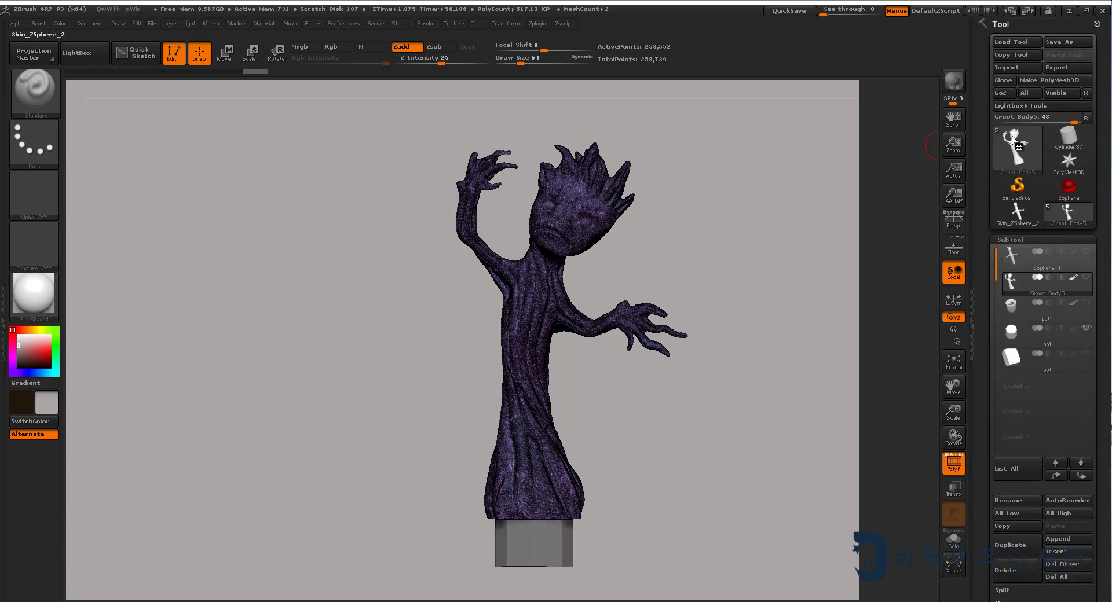
click(1054, 66)
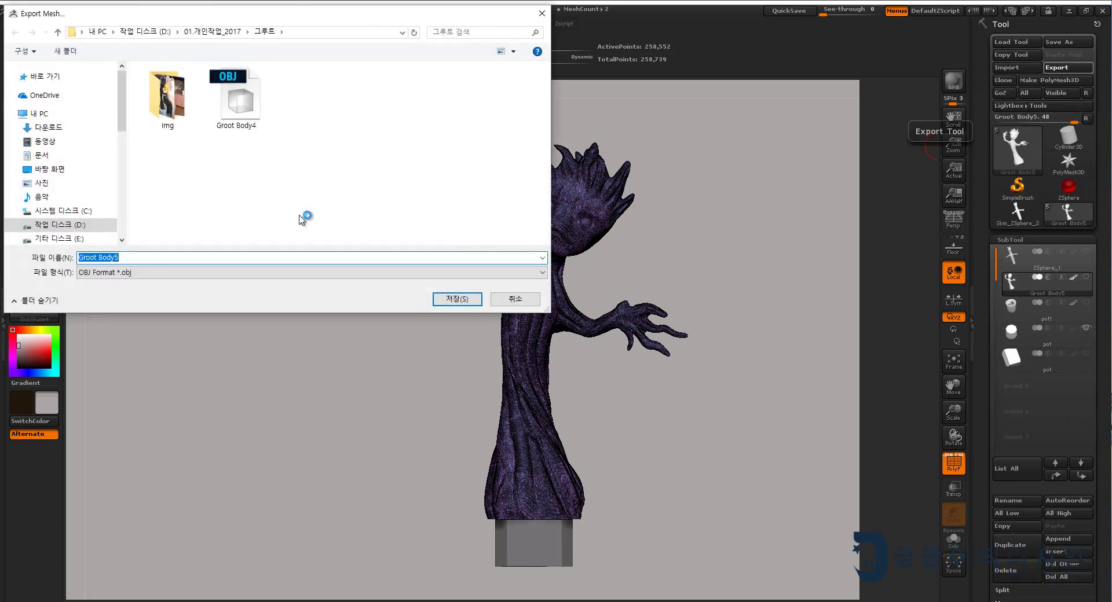
double_click(231, 122)
click(575, 309)
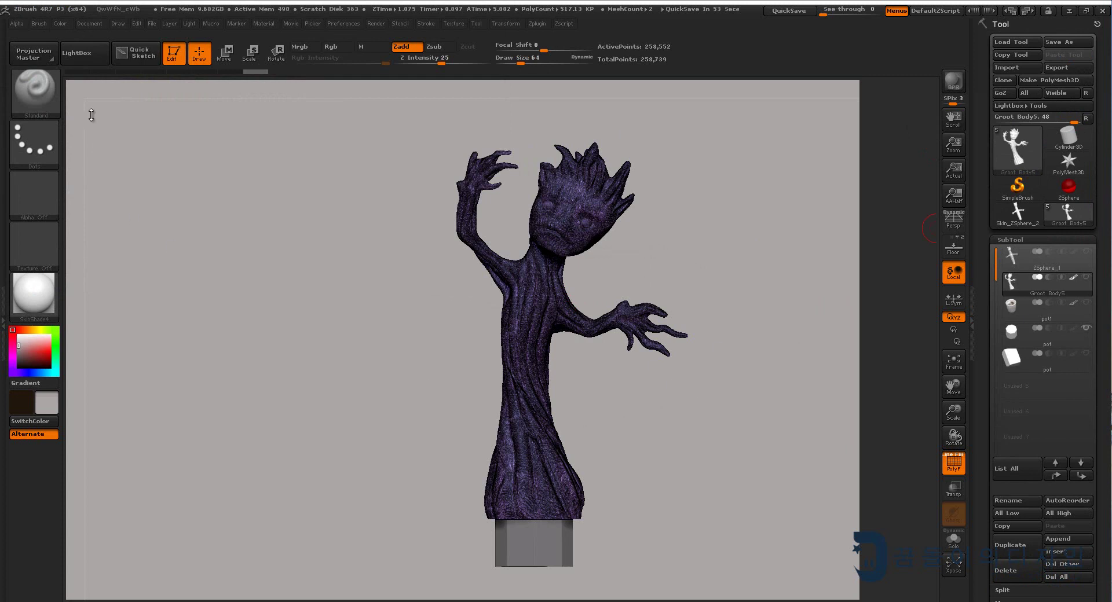
click(228, 55)
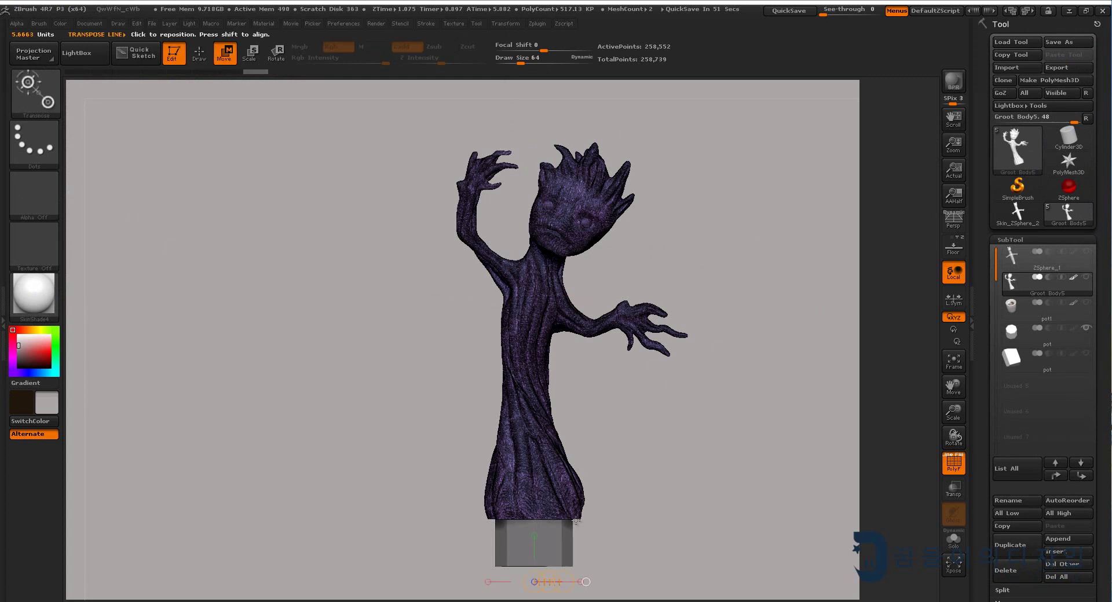
shift+drag(573, 520, 559, 139)
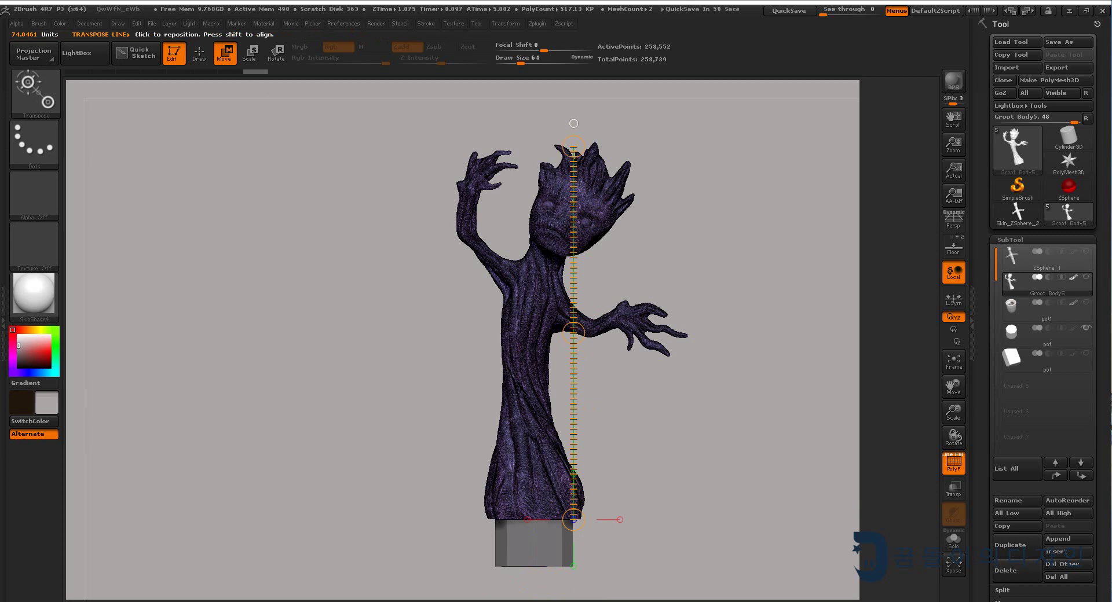
click(200, 61)
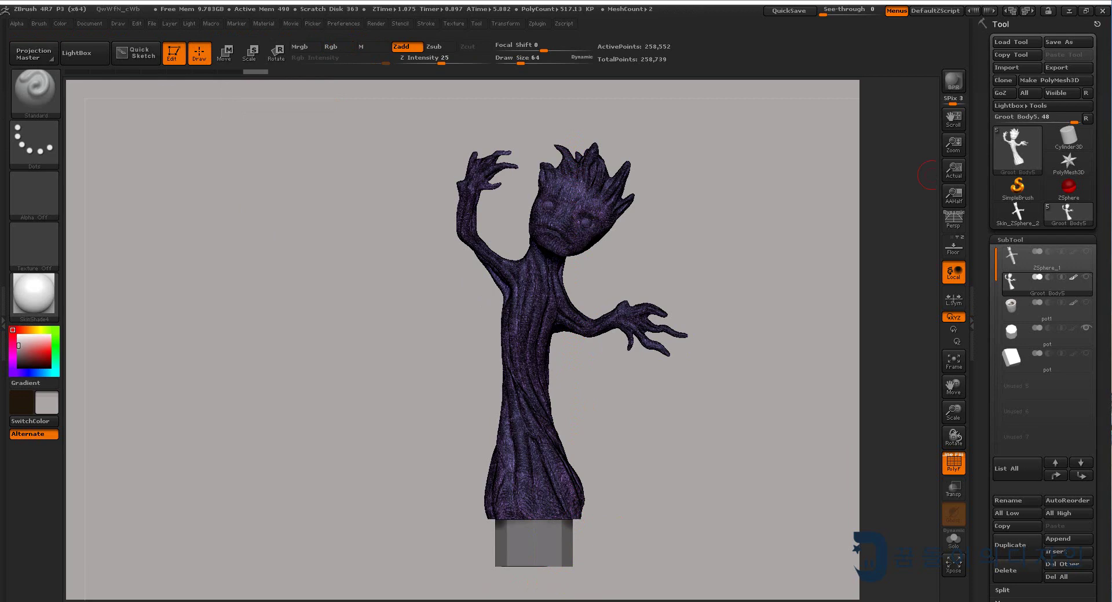
- Launch Rhinoceros 5 and open 그루트 화분.3dm by dropping it into the viewport
key(super)
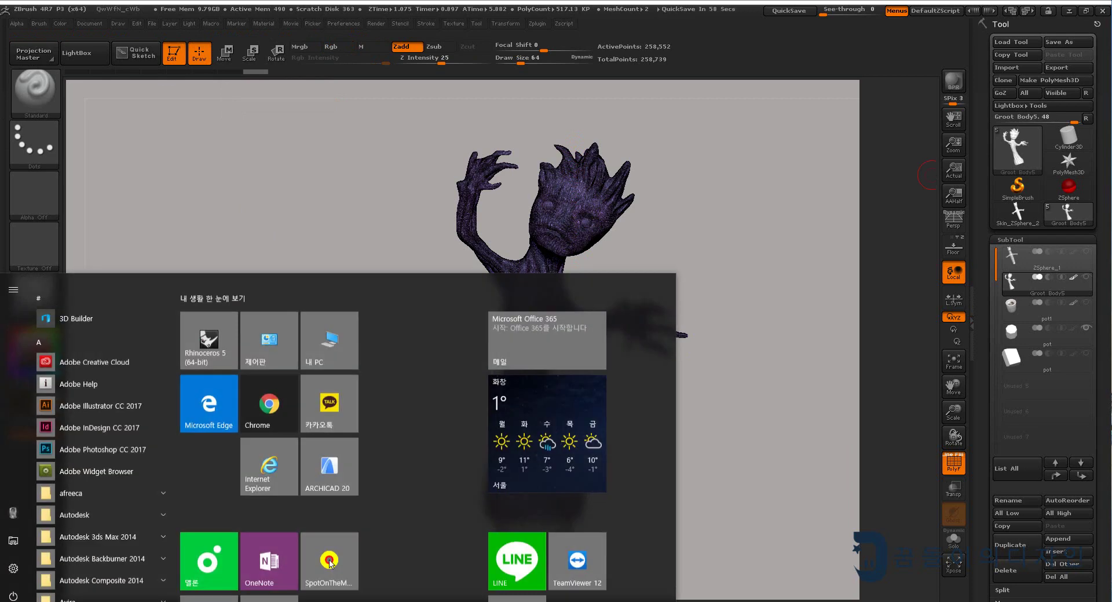
click(954, 31)
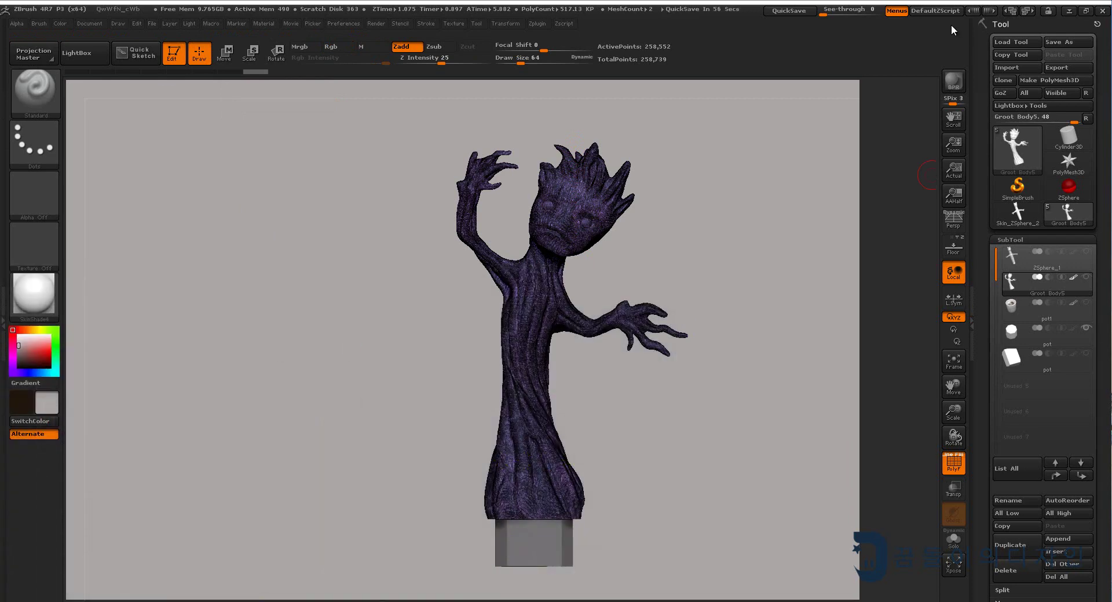
click(1071, 11)
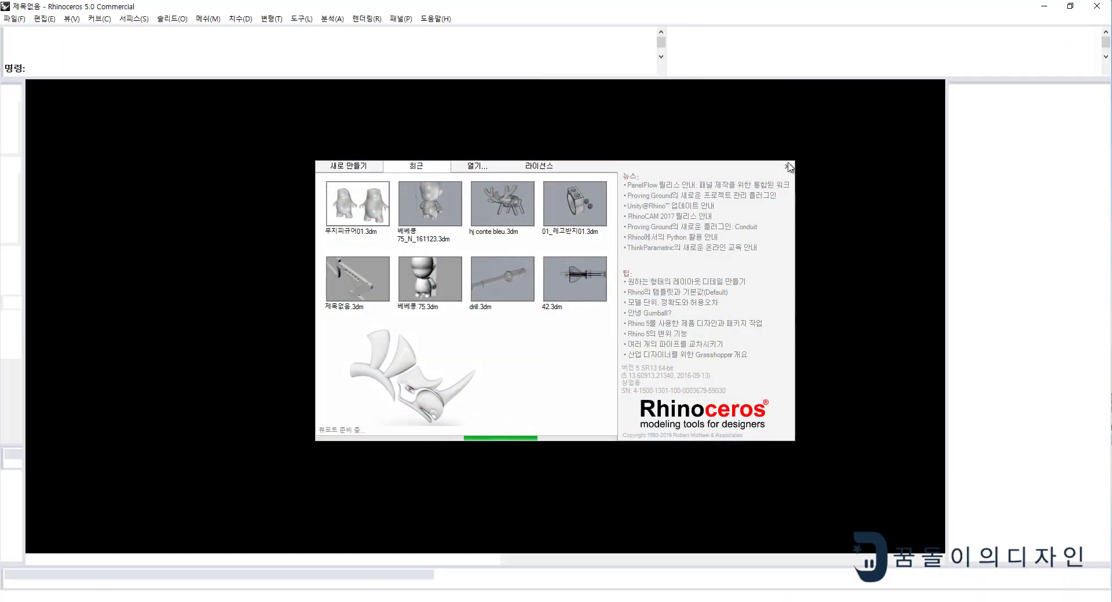
click(787, 167)
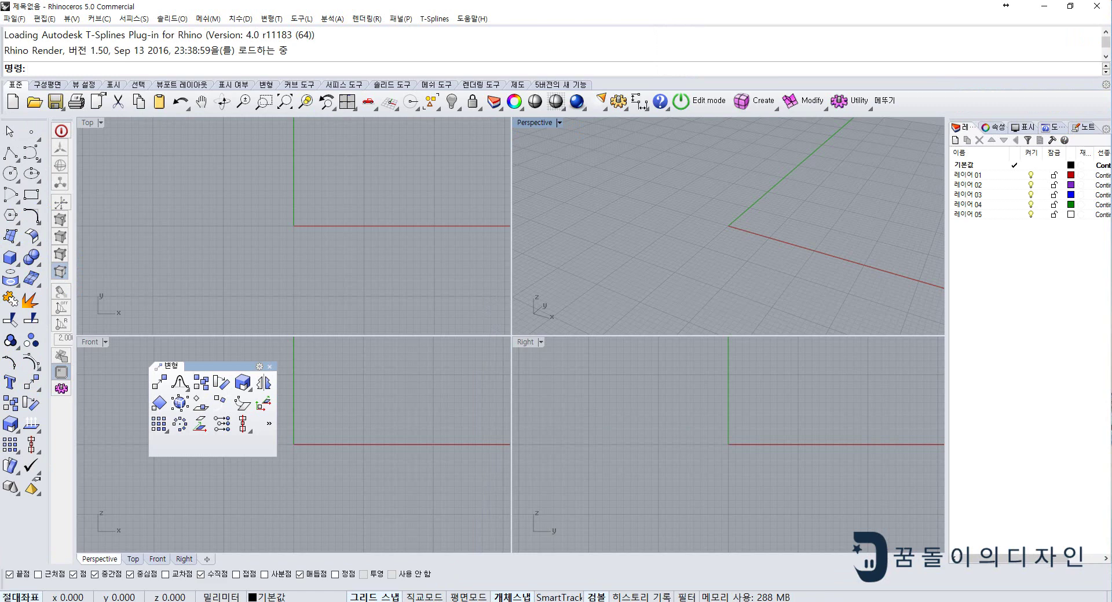
drag(446, 248, 449, 241)
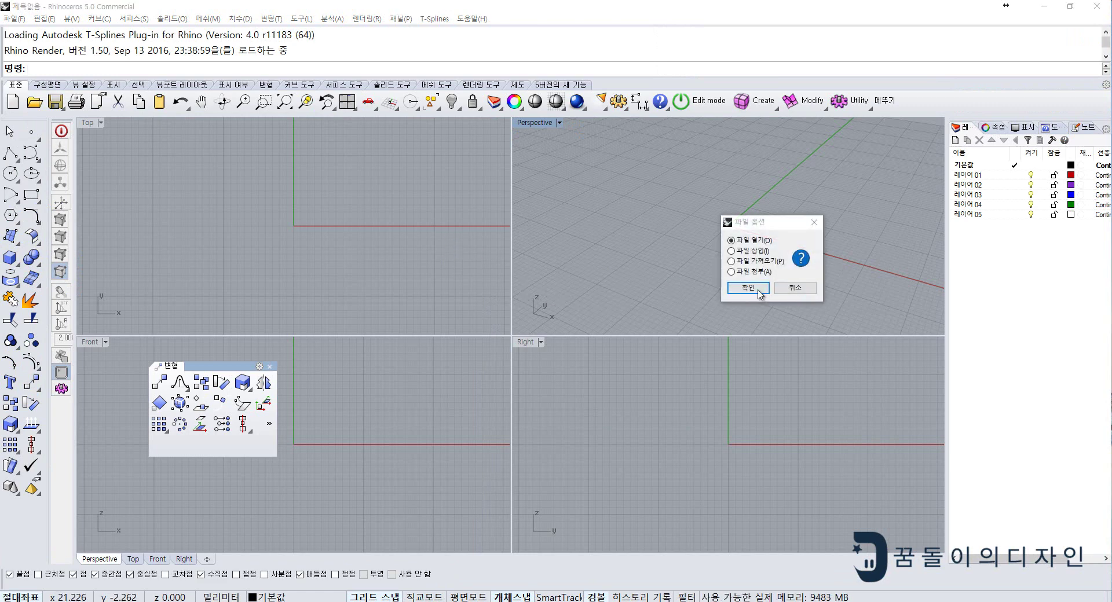
click(759, 291)
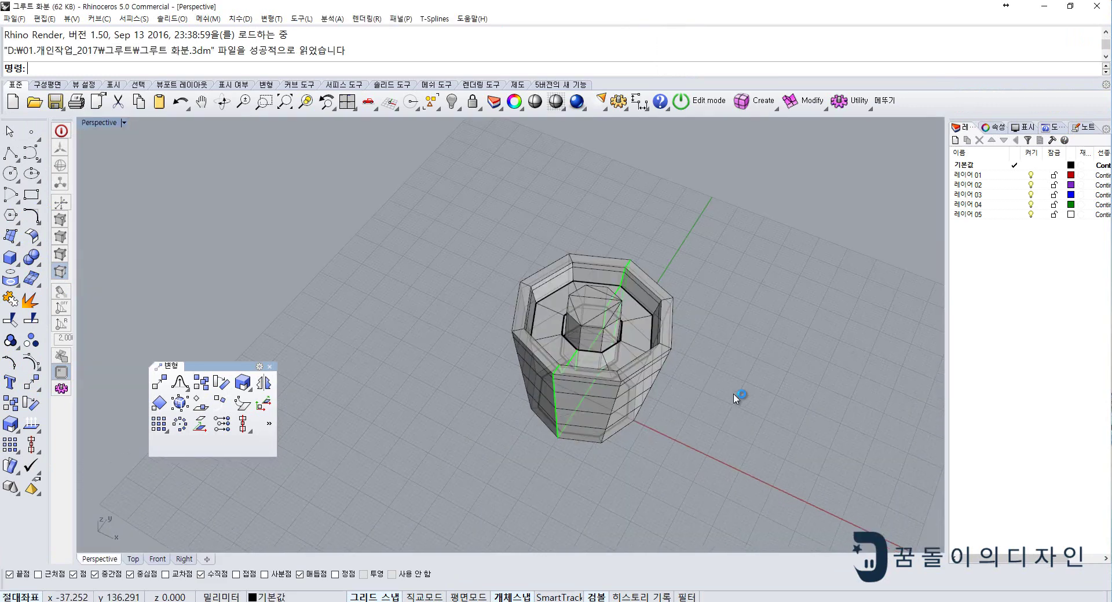
- Select the outer pot and inner hexagonal peg and toggle them to smooth T-splines
scroll(735, 398, up, 3)
mouse_move(735, 398)
right_down()
mouse_move(486, 330)
mouse_move(528, 348)
right_up()
scroll(528, 348, up, 2)
click(528, 348)
scroll(679, 359, up, 1)
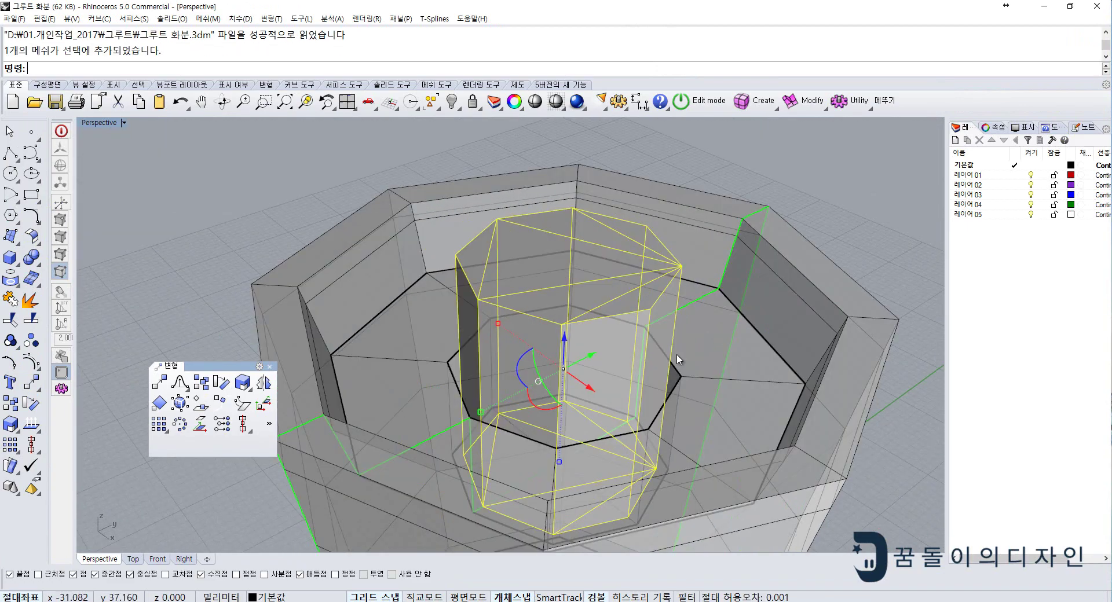
scroll(679, 359, down, 2)
shift+click(807, 367)
mouse_move(807, 367)
right_down()
mouse_move(863, 385)
mouse_move(795, 339)
right_up()
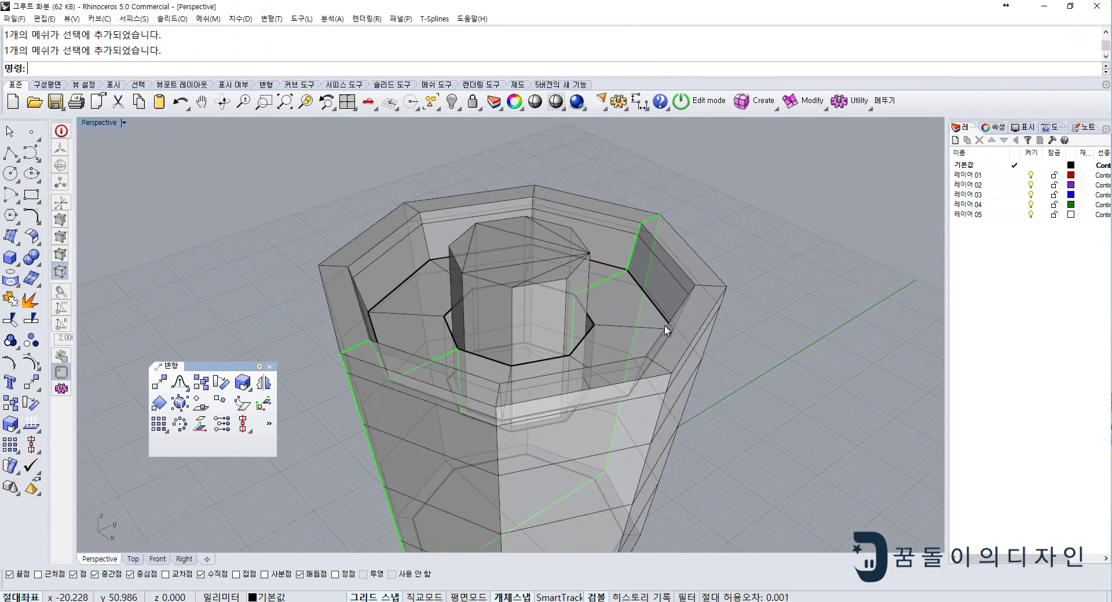
click(992, 129)
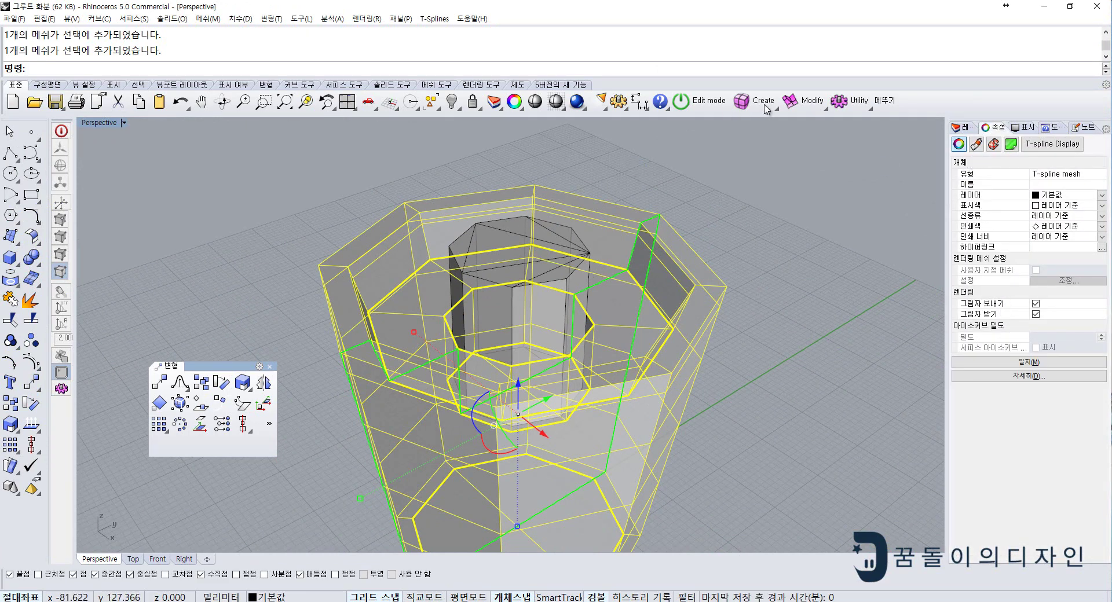
click(808, 102)
click(790, 128)
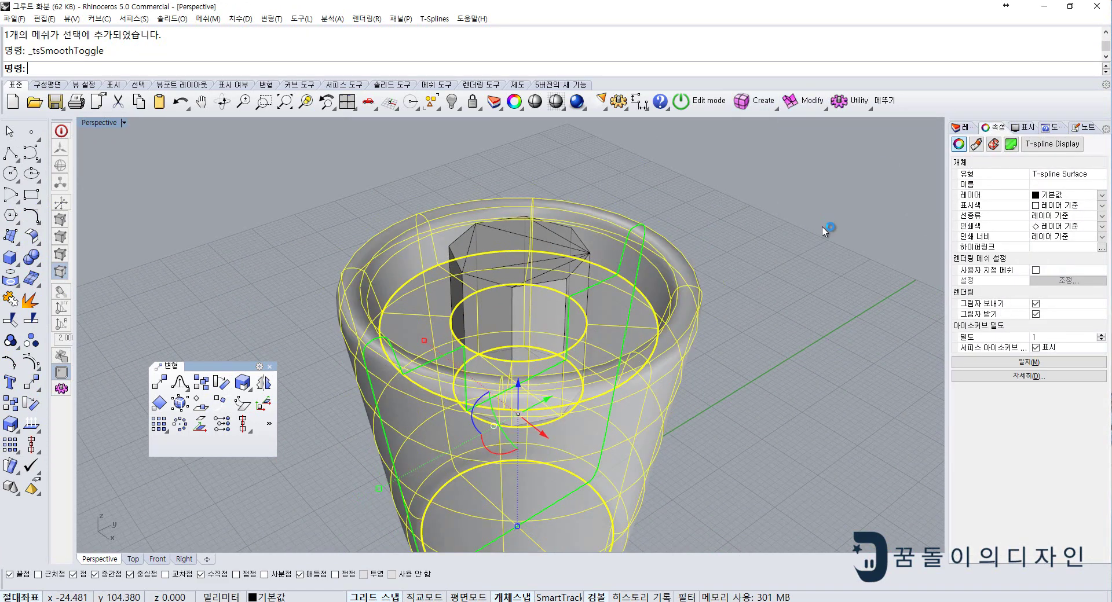
- Inspect the smoothed cup, then drag in the Groot OBJ file and choose Import File
right_drag(757, 230, 591, 223)
key(Escape)
mouse_move(685, 225)
right_down()
mouse_move(642, 438)
mouse_move(595, 397)
mouse_move(565, 333)
right_up()
scroll(540, 400, up, 3)
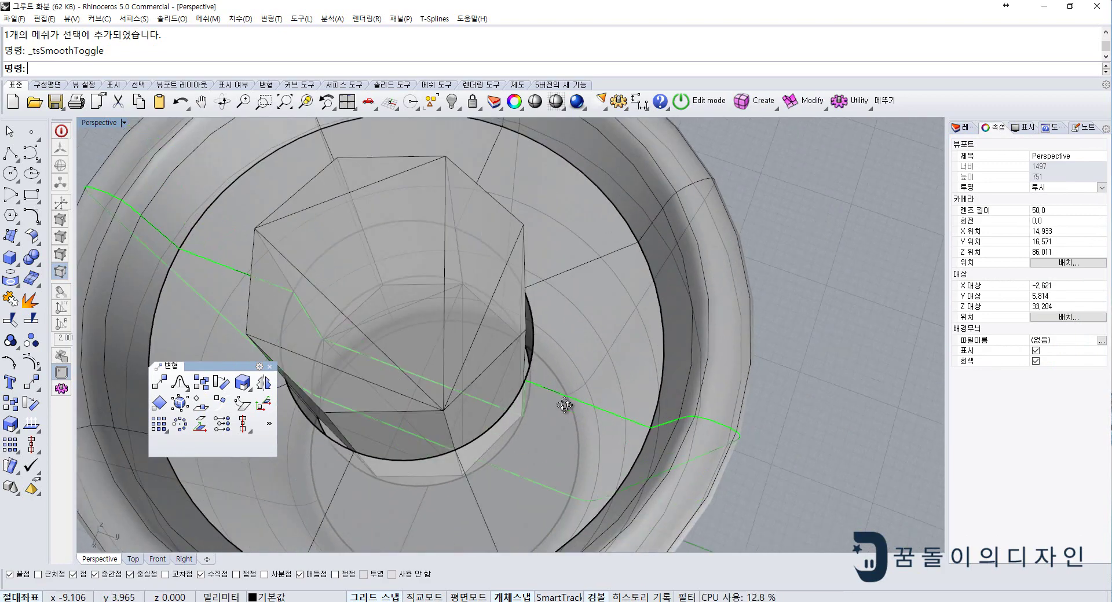
scroll(562, 333, down, 4)
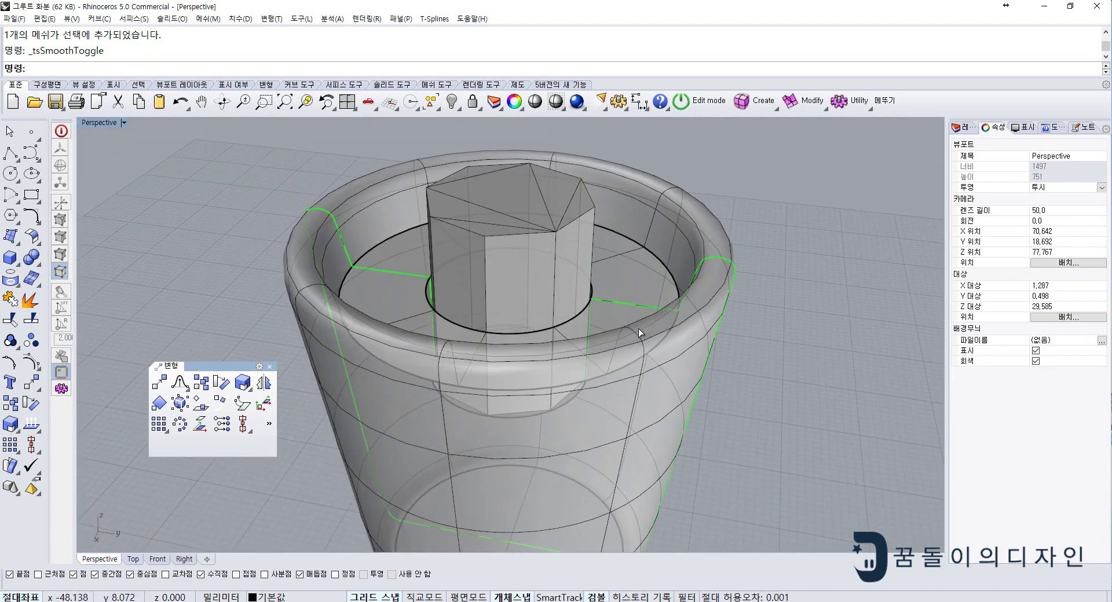
click(639, 329)
key(Escape)
mouse_move(638, 328)
shift+right_down()
mouse_move(695, 295)
mouse_move(652, 307)
mouse_move(692, 308)
mouse_move(675, 302)
mouse_move(670, 333)
mouse_move(696, 322)
mouse_move(655, 312)
mouse_move(655, 291)
shift+right_up()
click(655, 291)
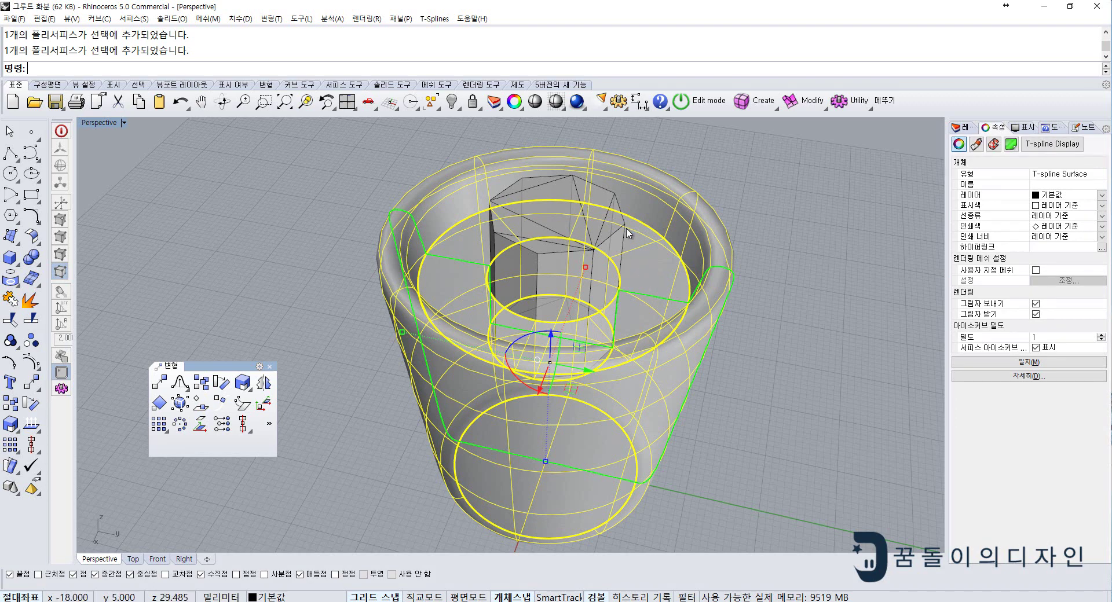
click(641, 238)
click(682, 268)
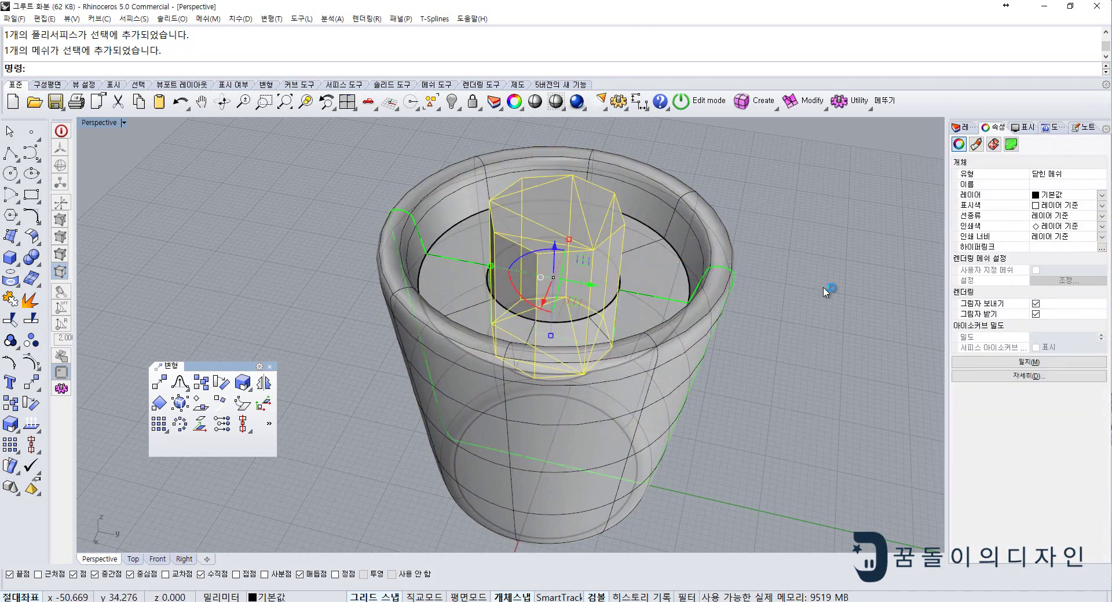
click(834, 286)
shift+right_drag(756, 281, 686, 292)
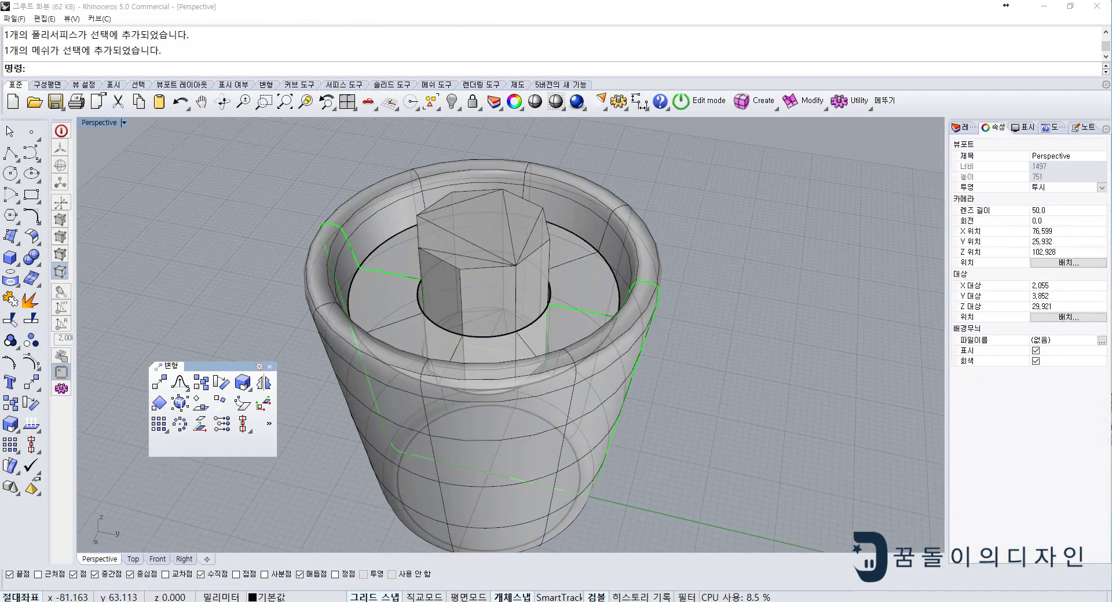
click(699, 311)
click(755, 292)
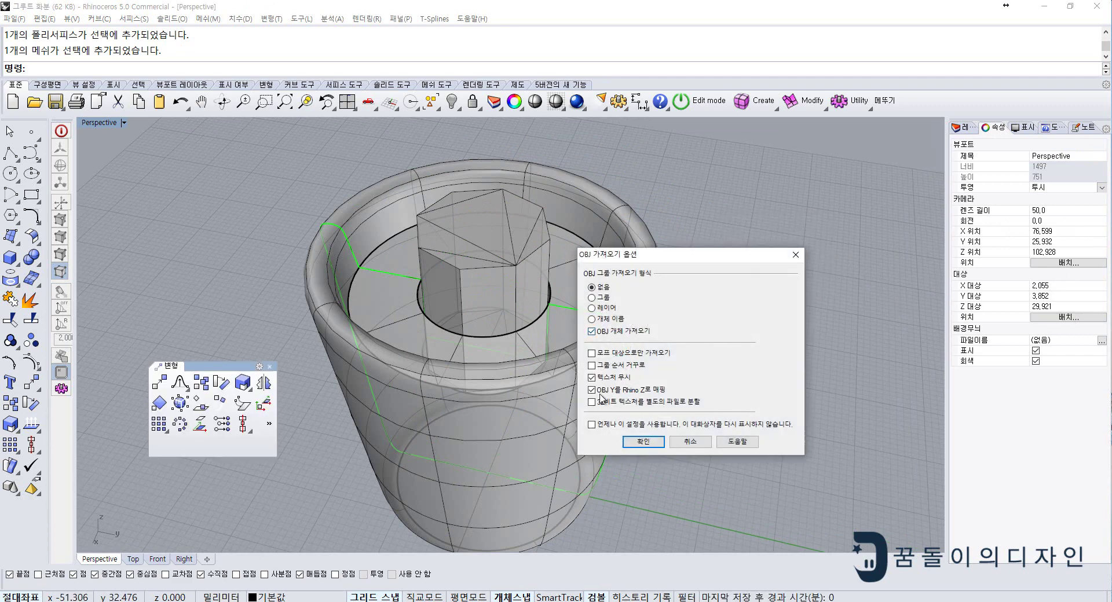
- Accept the OBJ import options so the Groot Body4 mesh stands inside the pot
click(648, 443)
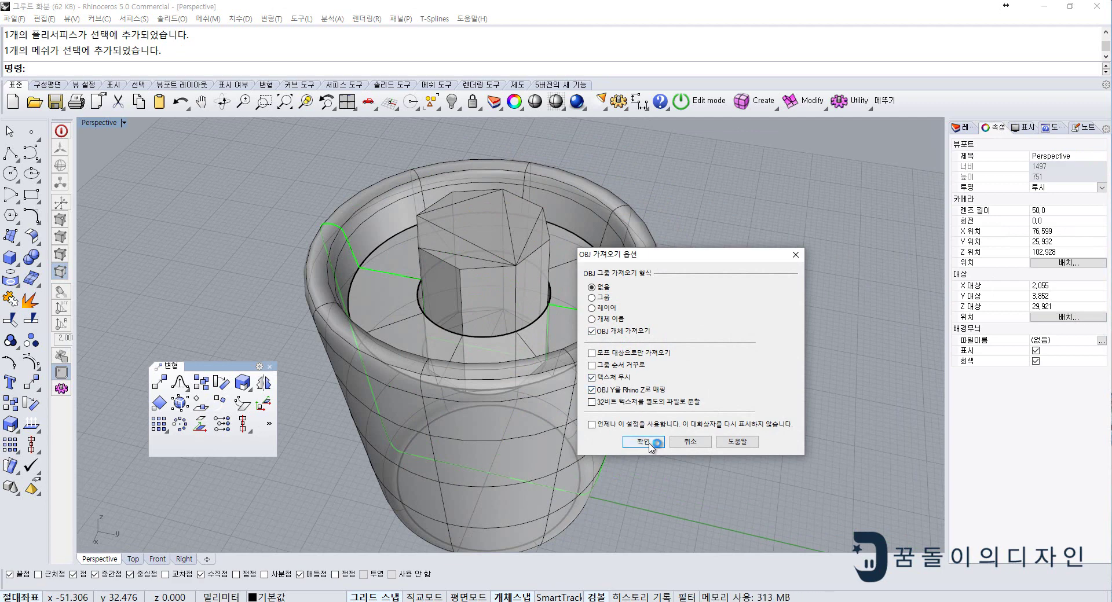
click(649, 443)
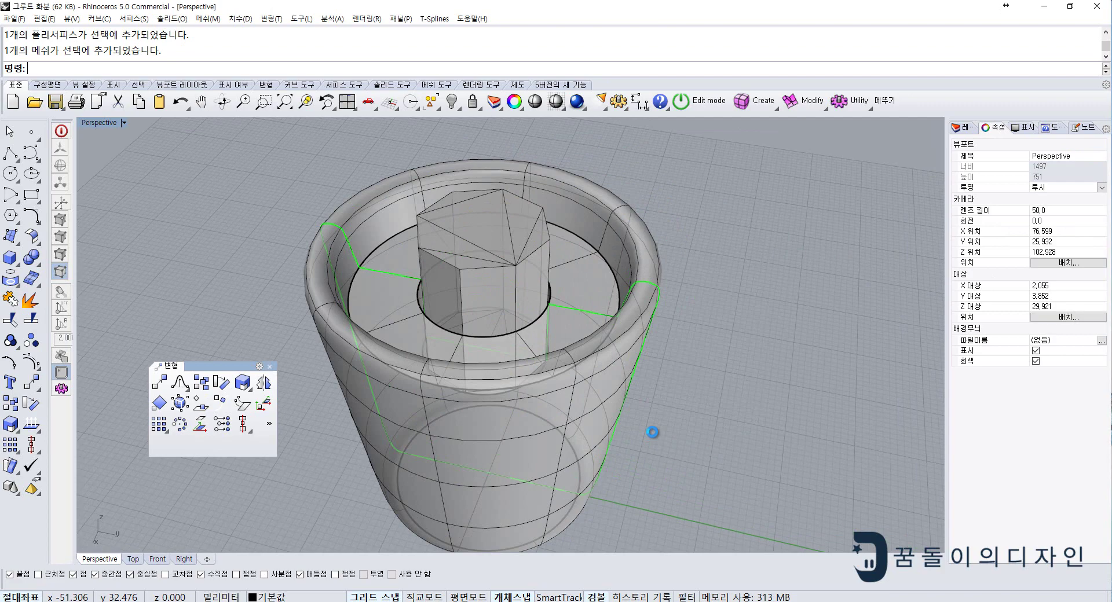
scroll(653, 433, down, 2)
- Frame Groot's trunk and upper body, then show the Ghosted display mode settings panel
scroll(653, 432, down, 3)
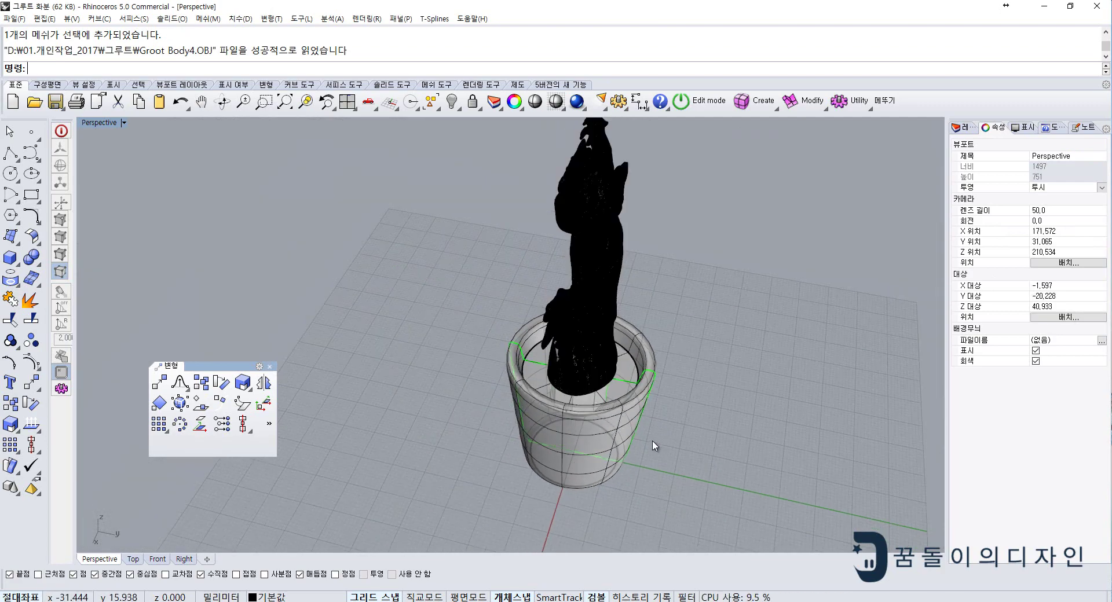
mouse_move(520, 360)
right_down()
mouse_move(777, 392)
mouse_move(697, 280)
mouse_move(639, 382)
mouse_move(637, 242)
mouse_move(628, 379)
right_up()
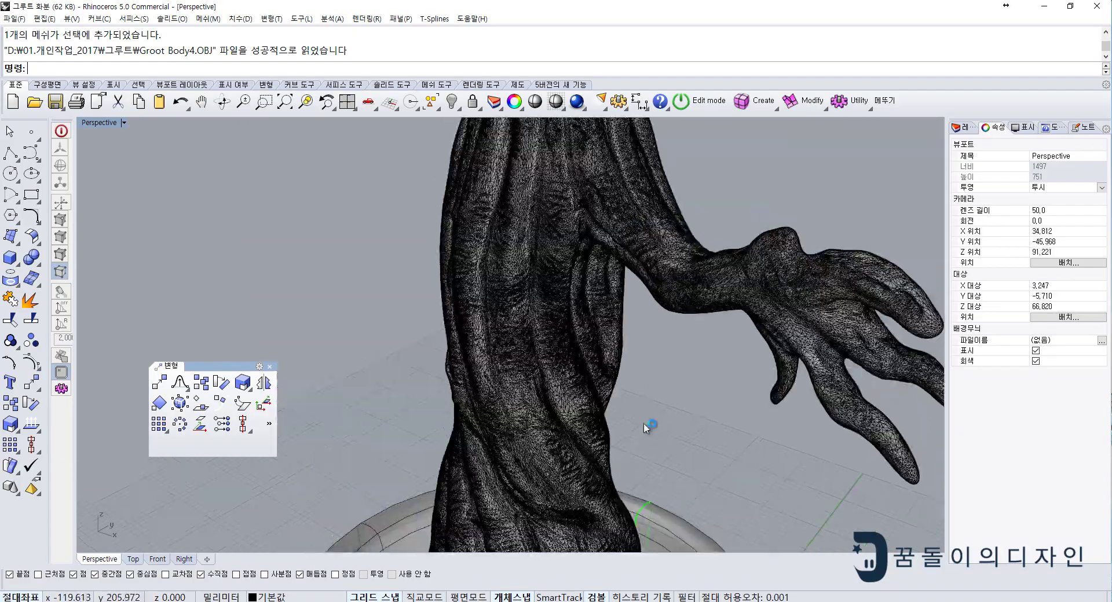
scroll(626, 379, down, 2)
scroll(610, 301, up, 3)
scroll(597, 264, up, 2)
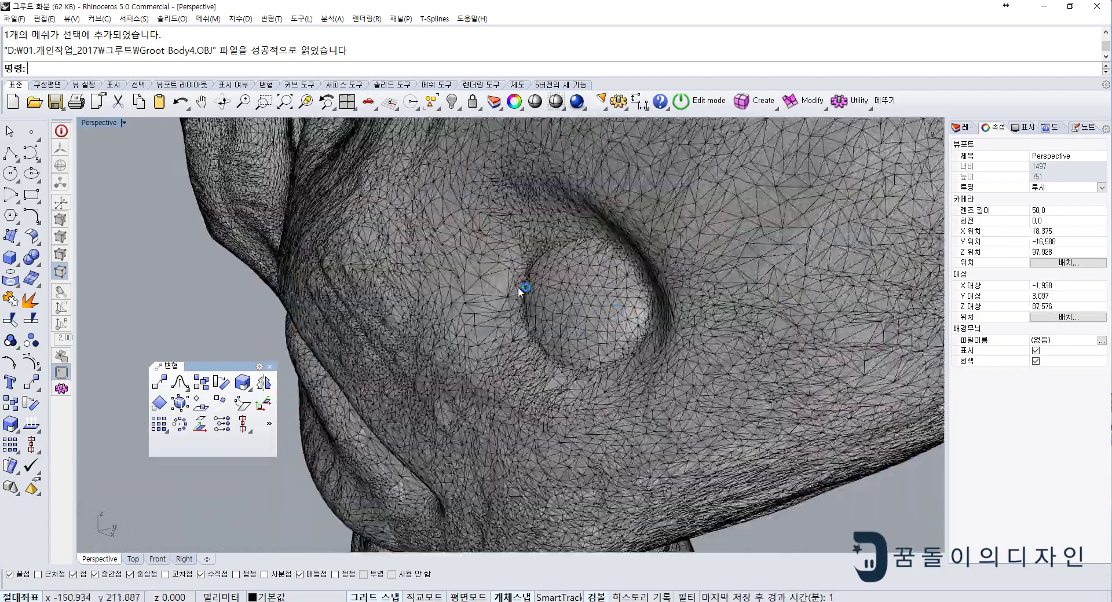
scroll(597, 263, down, 3)
scroll(515, 330, down, 2)
scroll(667, 268, down, 2)
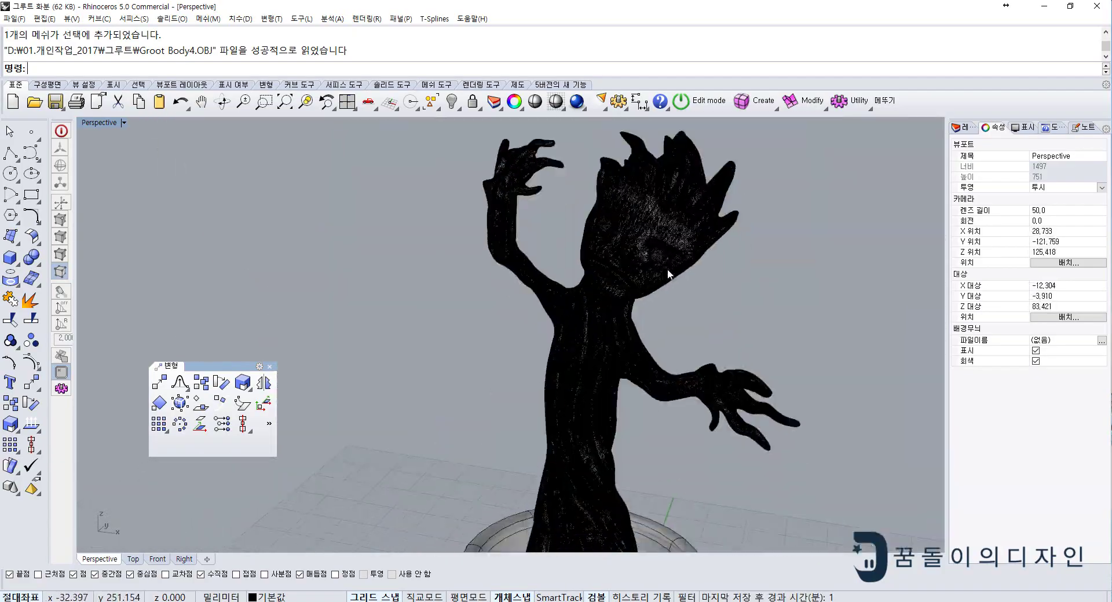
scroll(667, 269, up, 1)
click(965, 130)
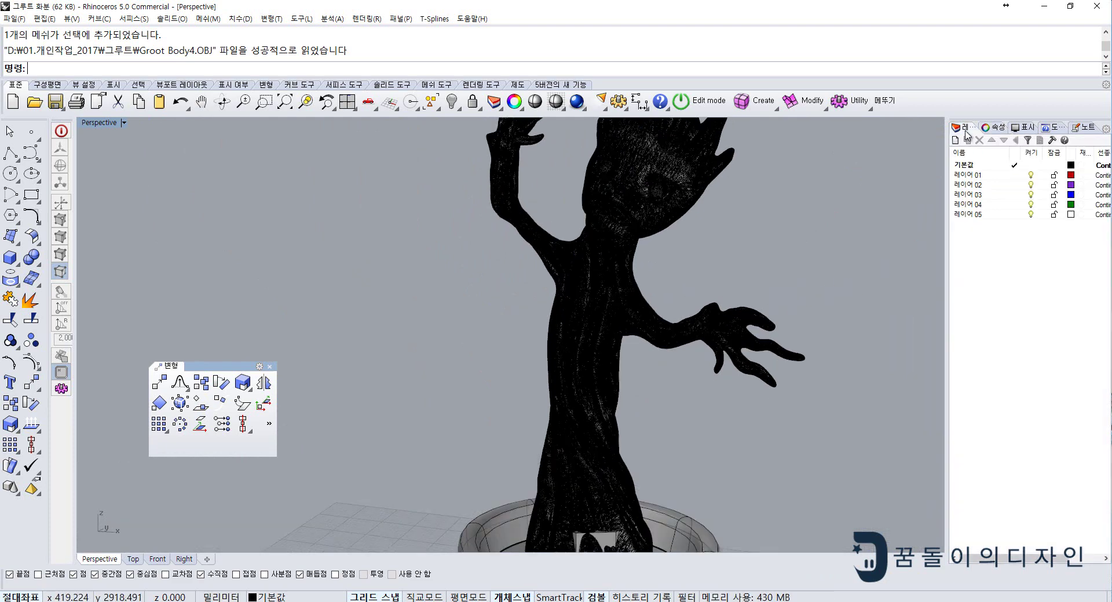
click(1020, 129)
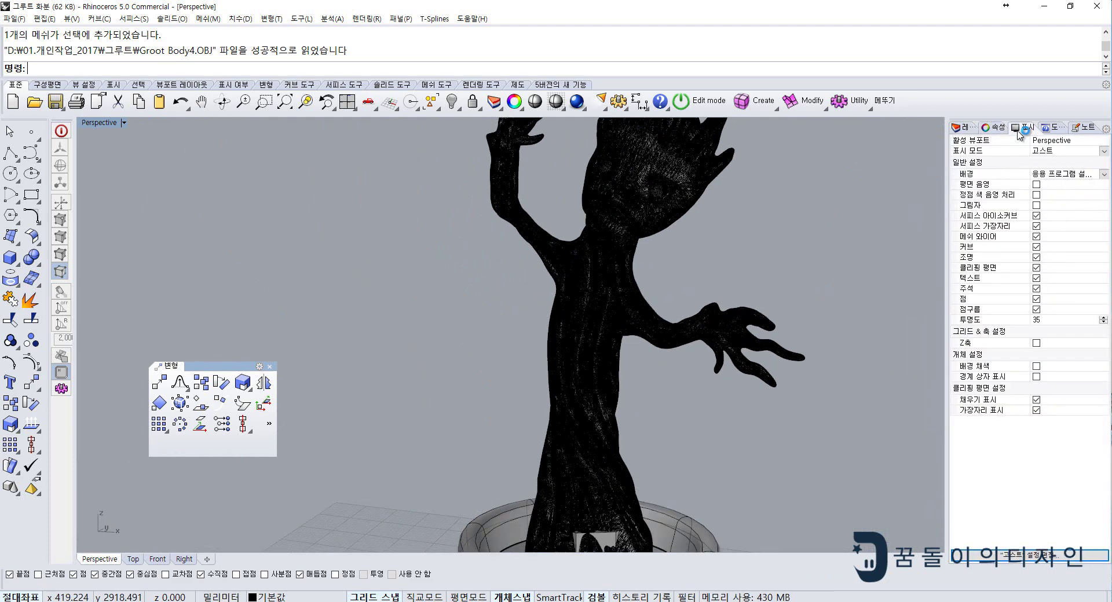
- Turn off Mesh Wire so Groot shows smooth grey, undoing an accidental body move
click(1037, 239)
mouse_move(828, 287)
right_down()
mouse_move(789, 380)
mouse_move(755, 268)
mouse_move(565, 341)
mouse_move(640, 348)
right_up()
scroll(641, 347, up, 2)
scroll(552, 374, up, 2)
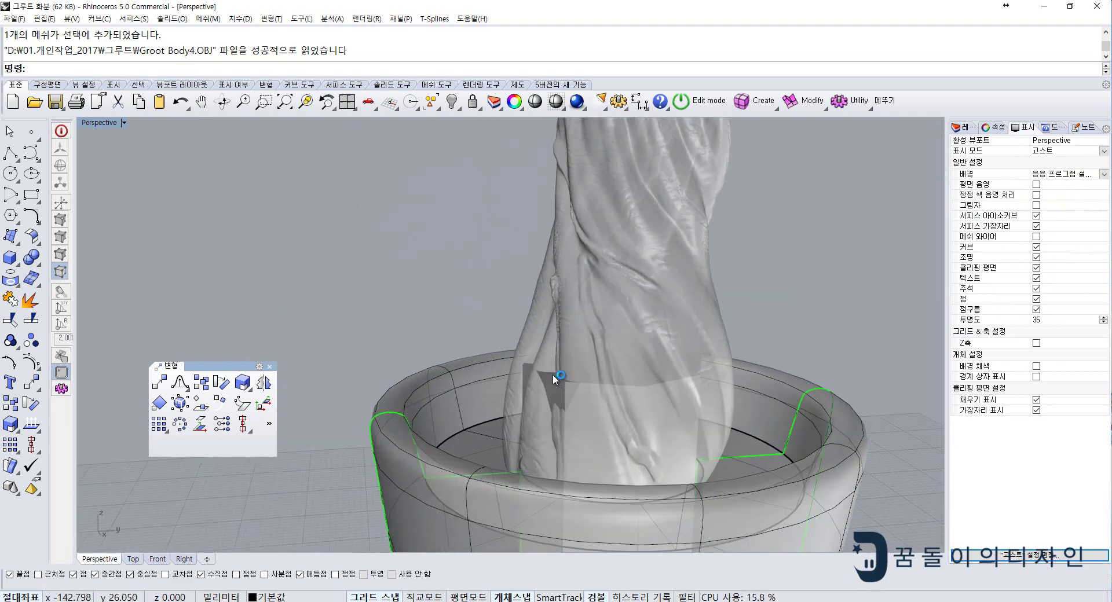
click(553, 374)
key(Escape)
scroll(561, 316, down, 4)
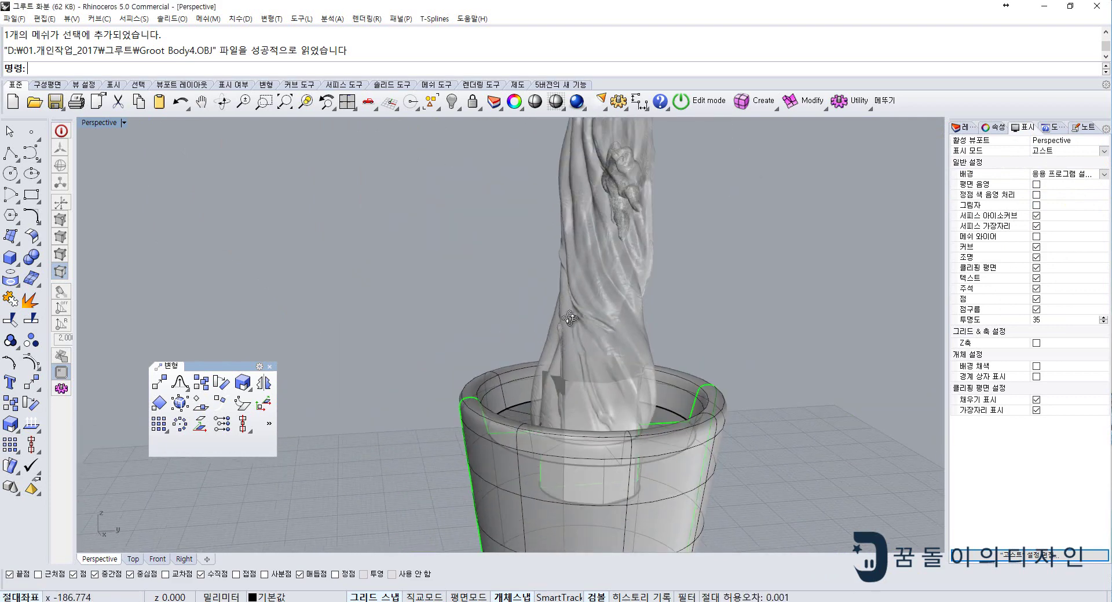
click(602, 322)
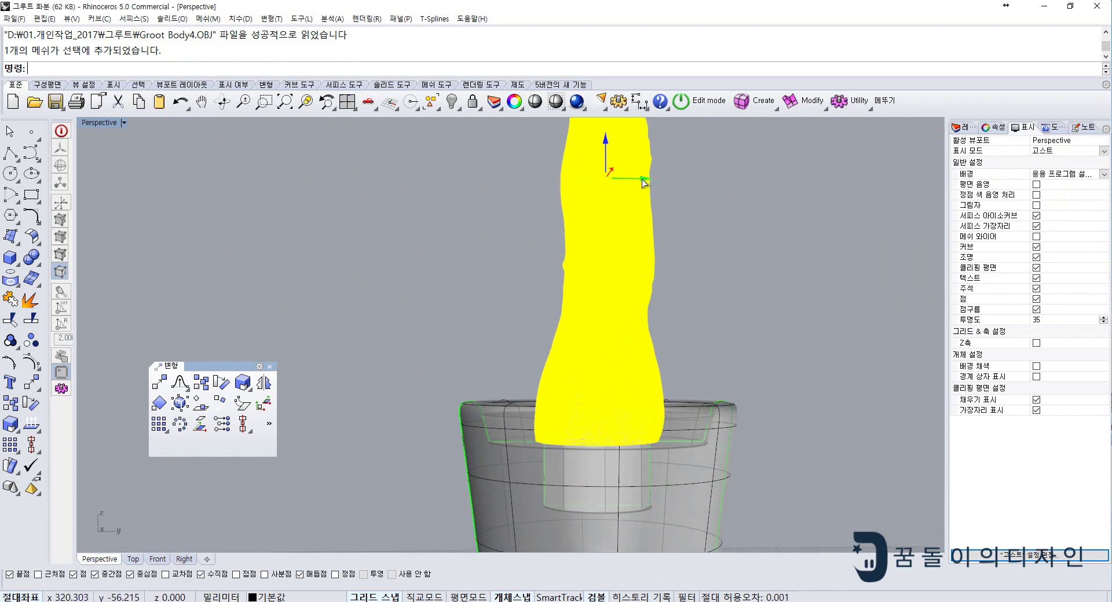
mouse_move(646, 185)
mouse_down()
mouse_move(688, 268)
mouse_move(683, 342)
mouse_up()
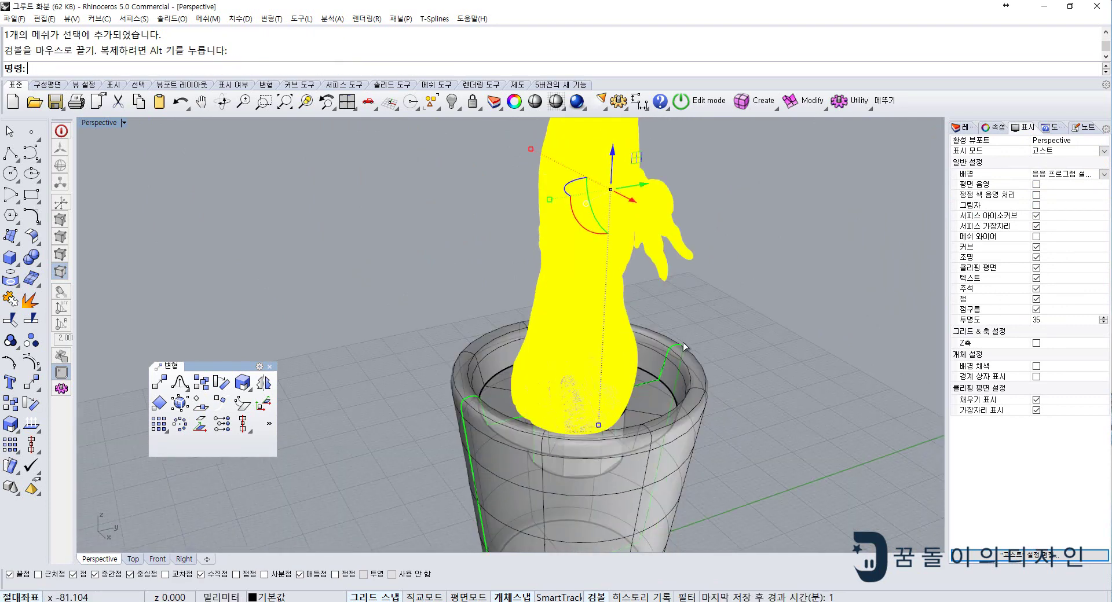
key(ctrl+z)
- Select the stray hexagonal mesh at the trunk base, nudge it 7 units, and delete it
scroll(599, 399, up, 5)
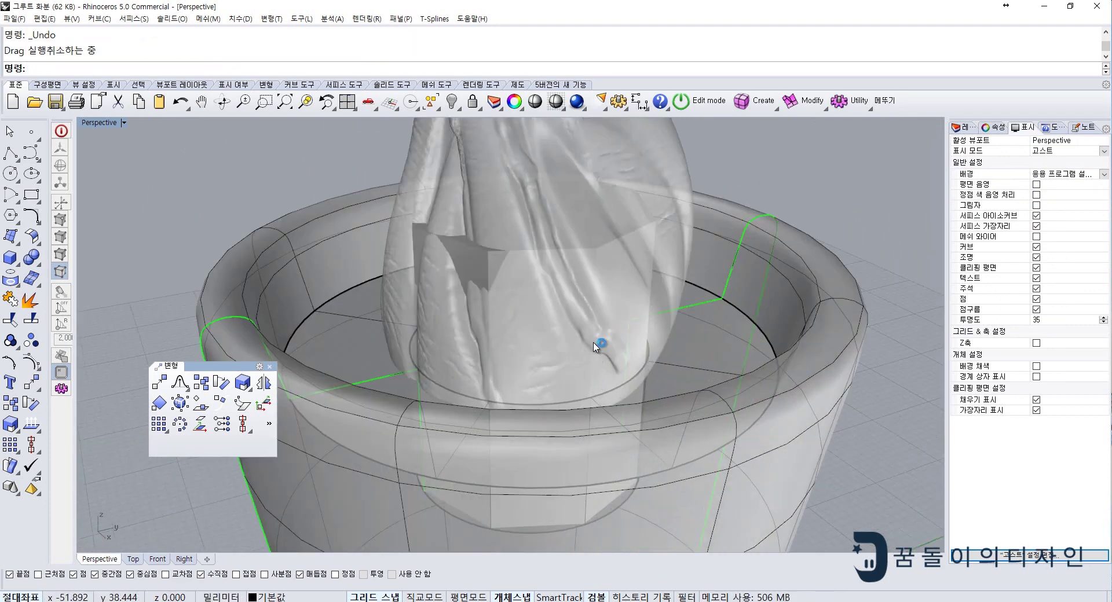
click(599, 256)
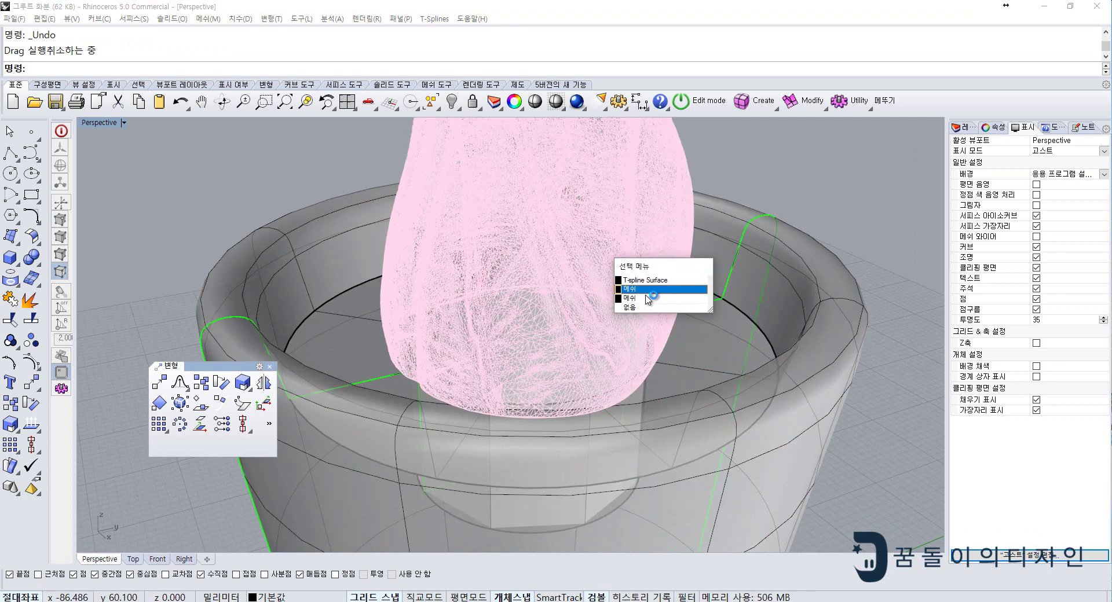
click(643, 297)
right_drag(556, 292, 374, 335)
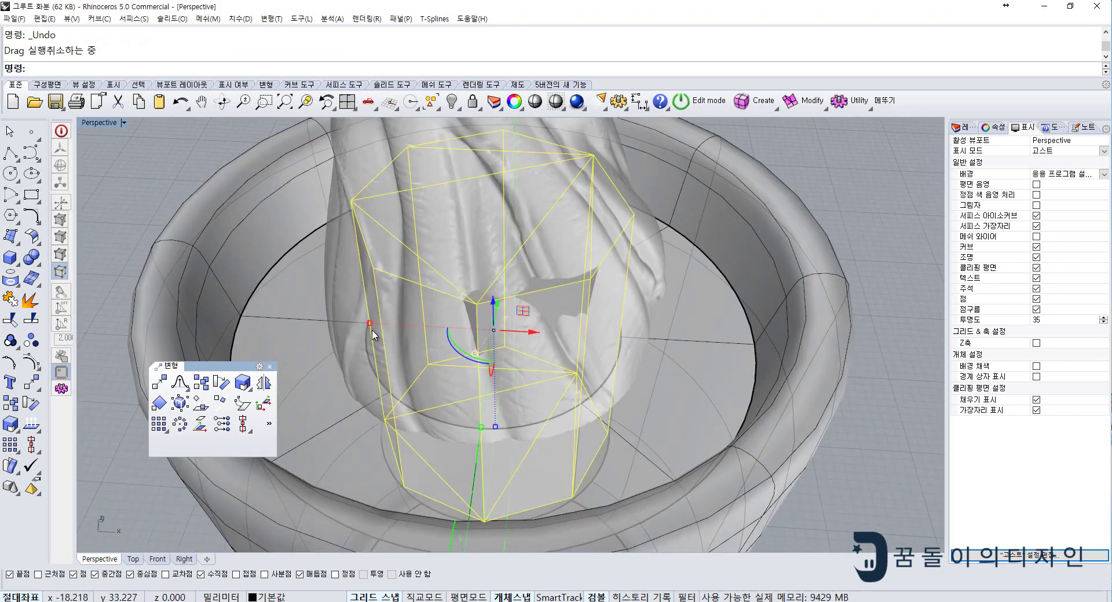
drag(369, 323, 381, 326)
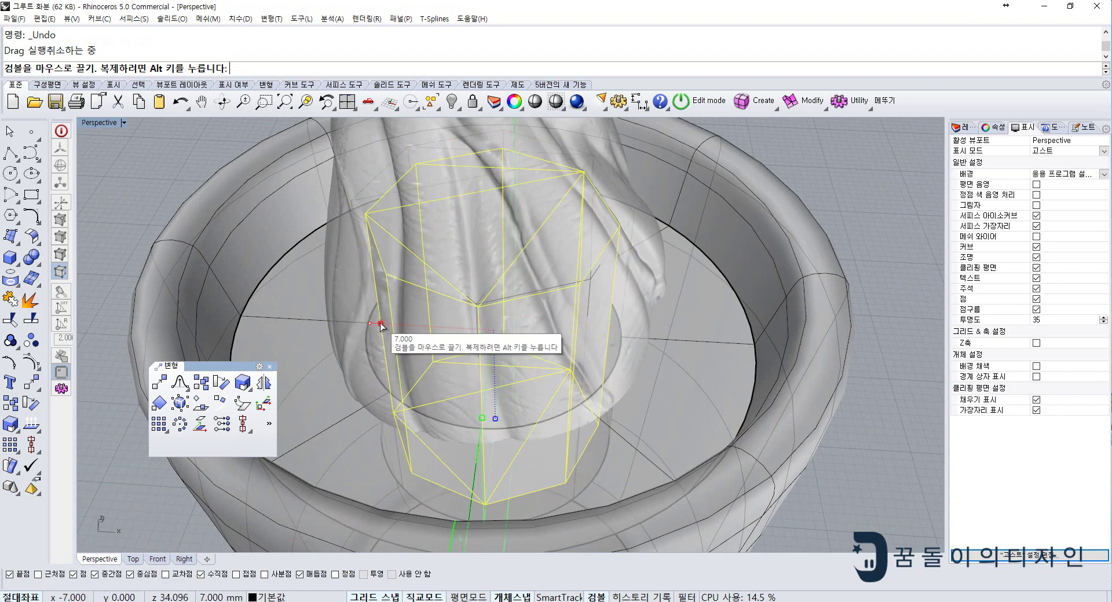
mouse_move(380, 323)
right_down()
mouse_move(343, 320)
mouse_move(422, 359)
right_up()
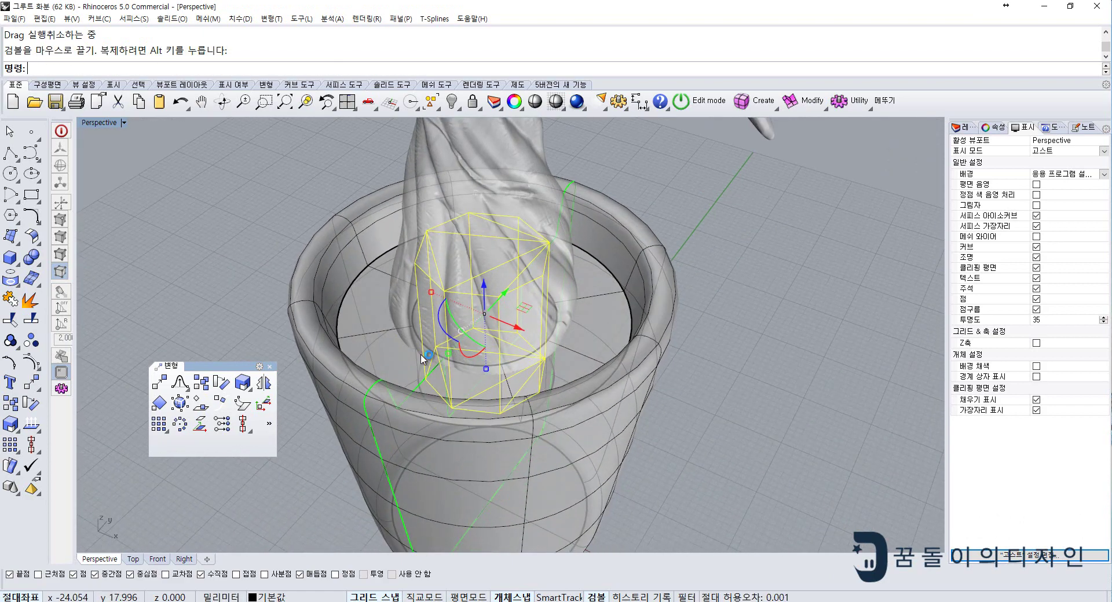
key(Delete)
- Draw a roughly 15.6 mm circle by diameter across the trunk base inside the pot
scroll(422, 304, down, 3)
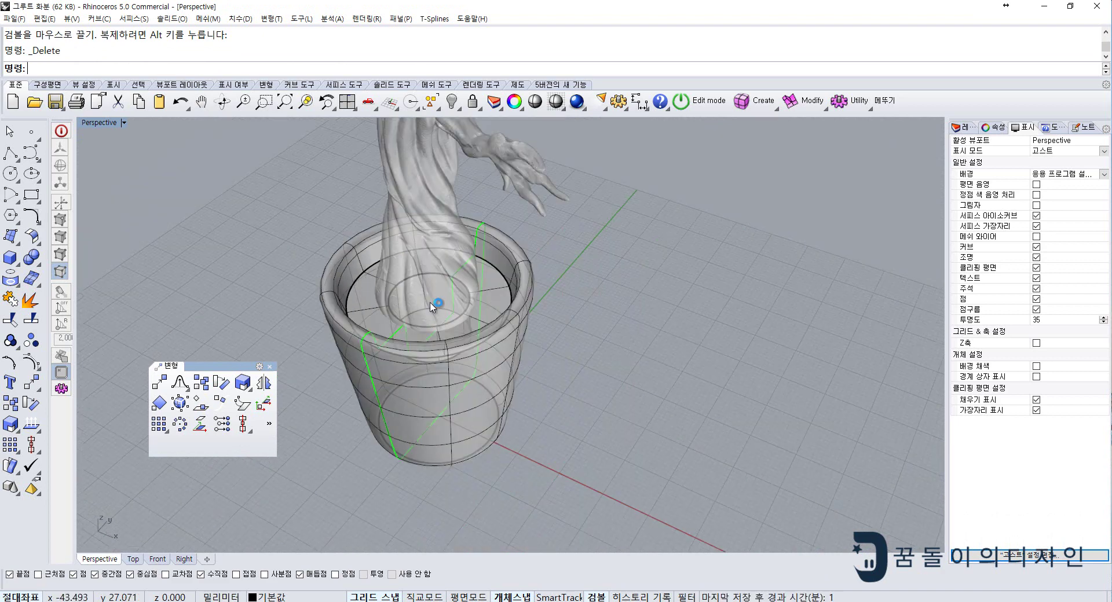
scroll(463, 320, up, 3)
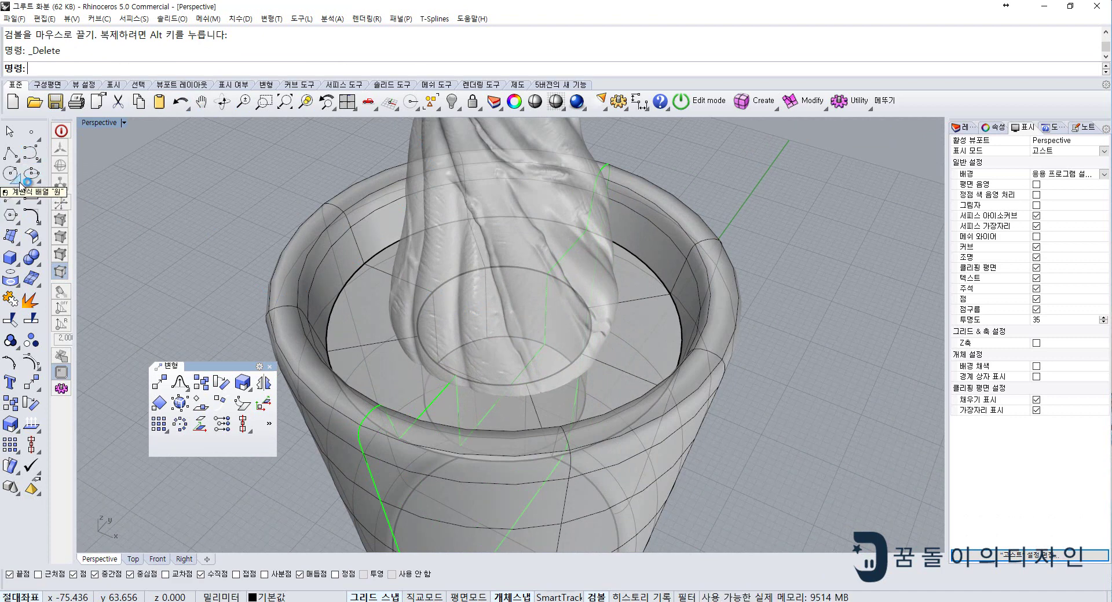
click(21, 180)
drag(51, 167, 199, 158)
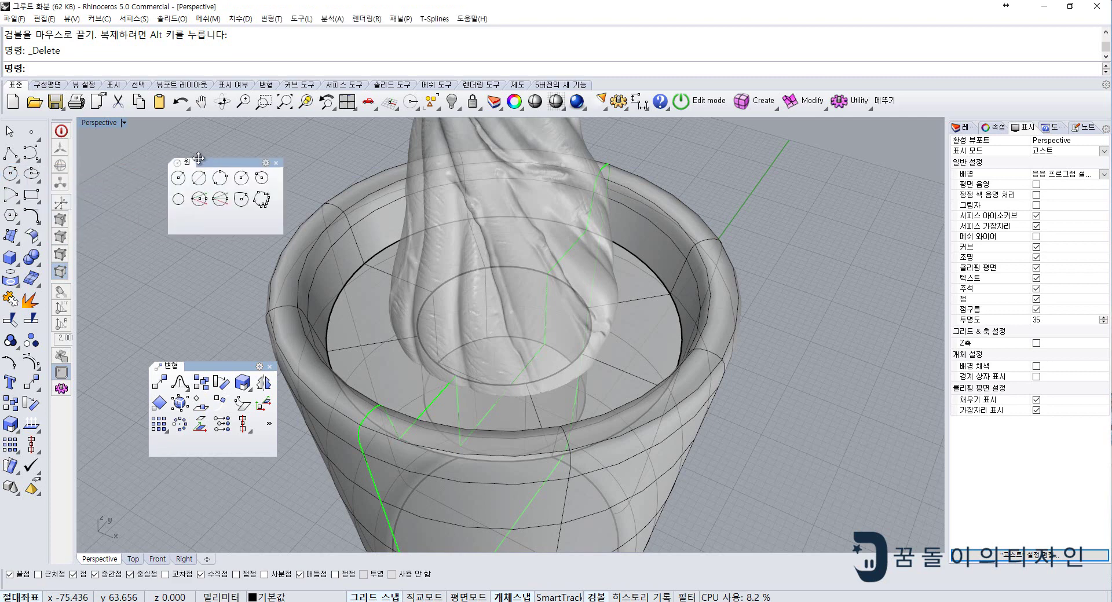
click(199, 182)
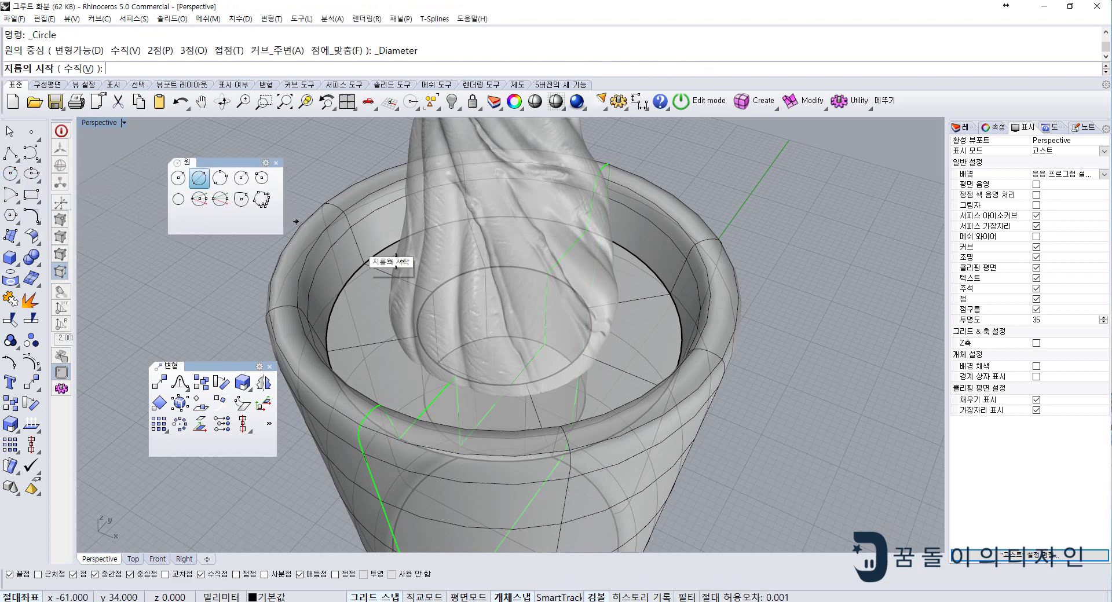
click(432, 292)
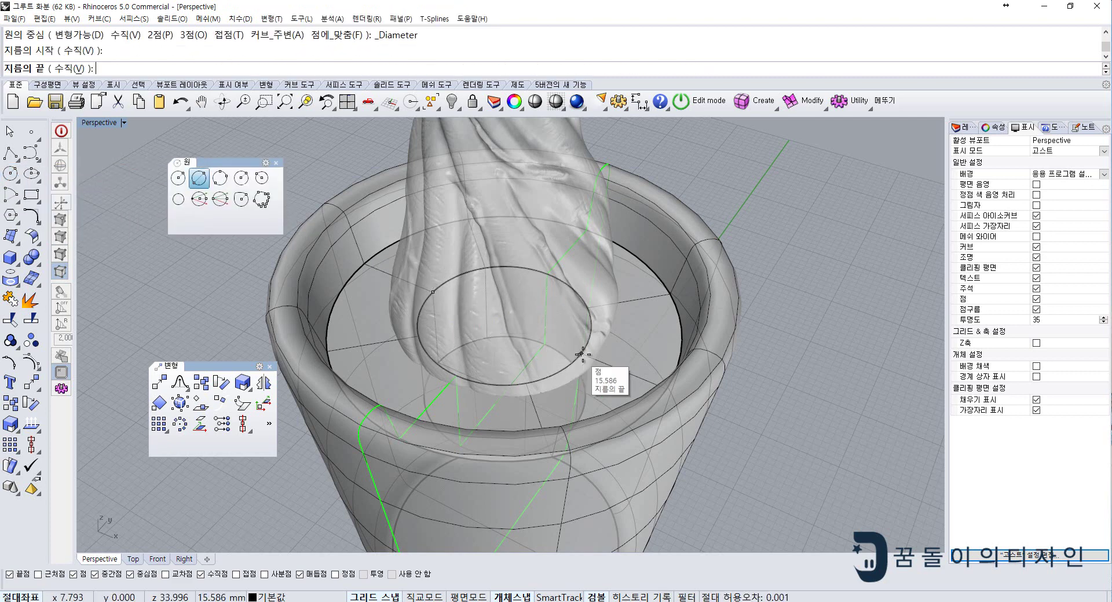
click(582, 354)
right_click(601, 355)
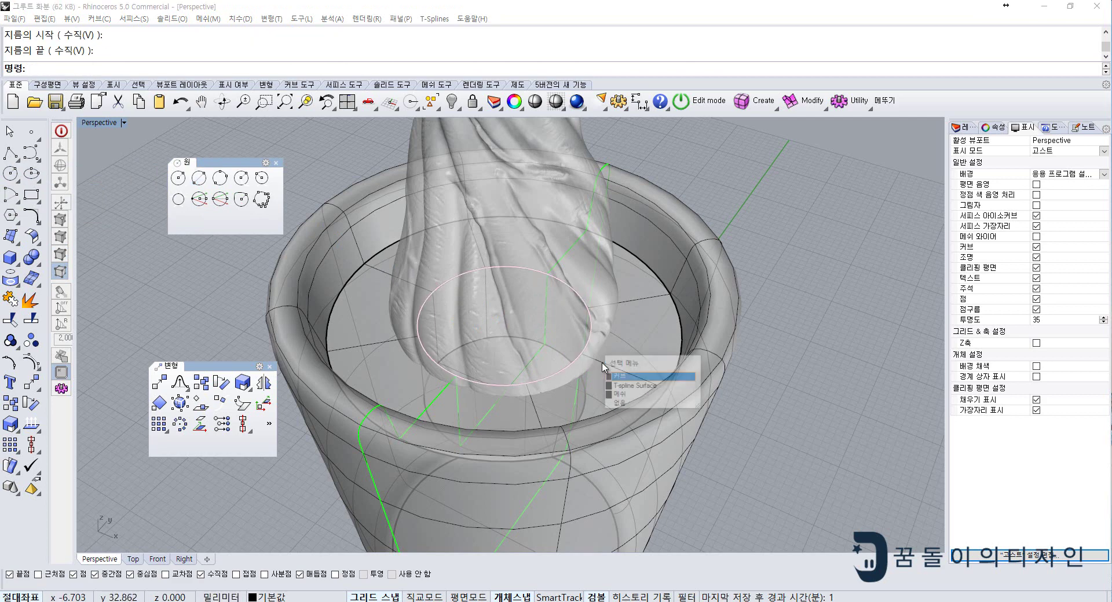
click(620, 384)
- Offset the circle by 0.1 and delete the original circle
text(o)
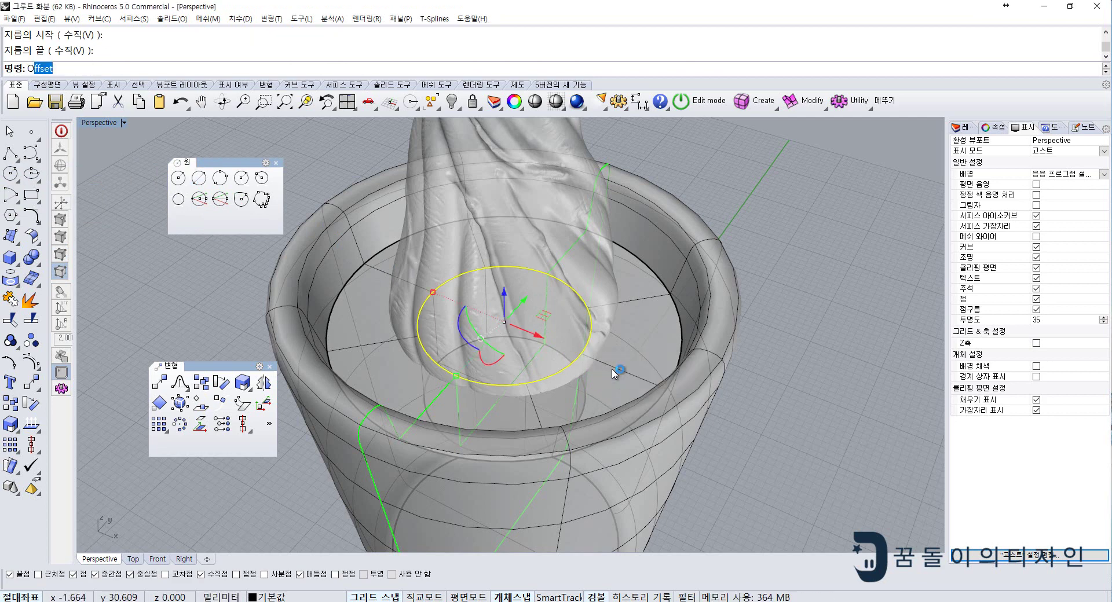
text(f)
key(Return)
key(Return)
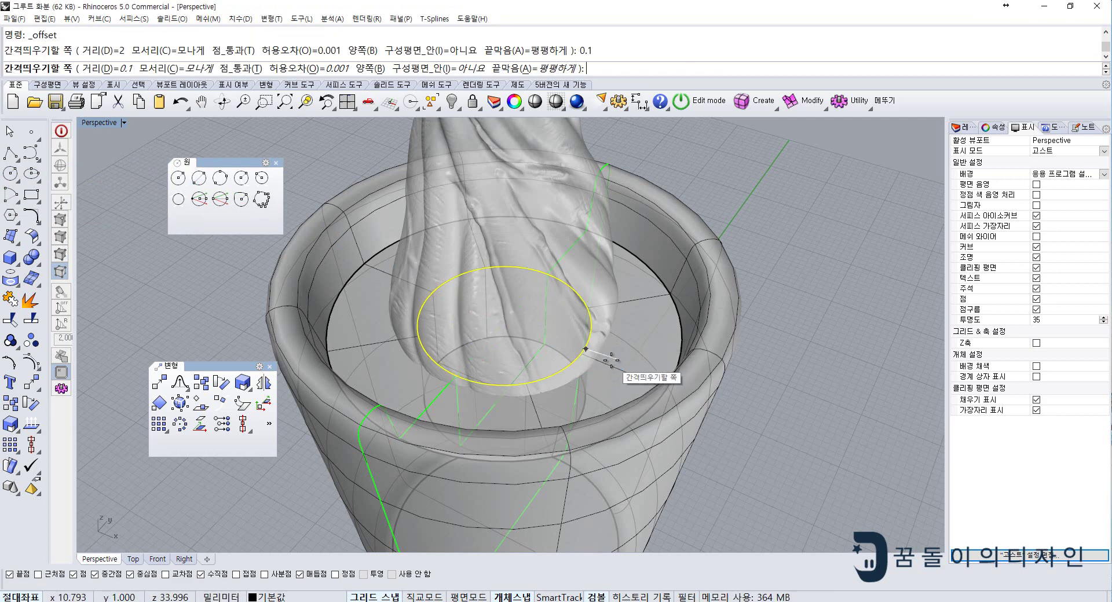
click(548, 348)
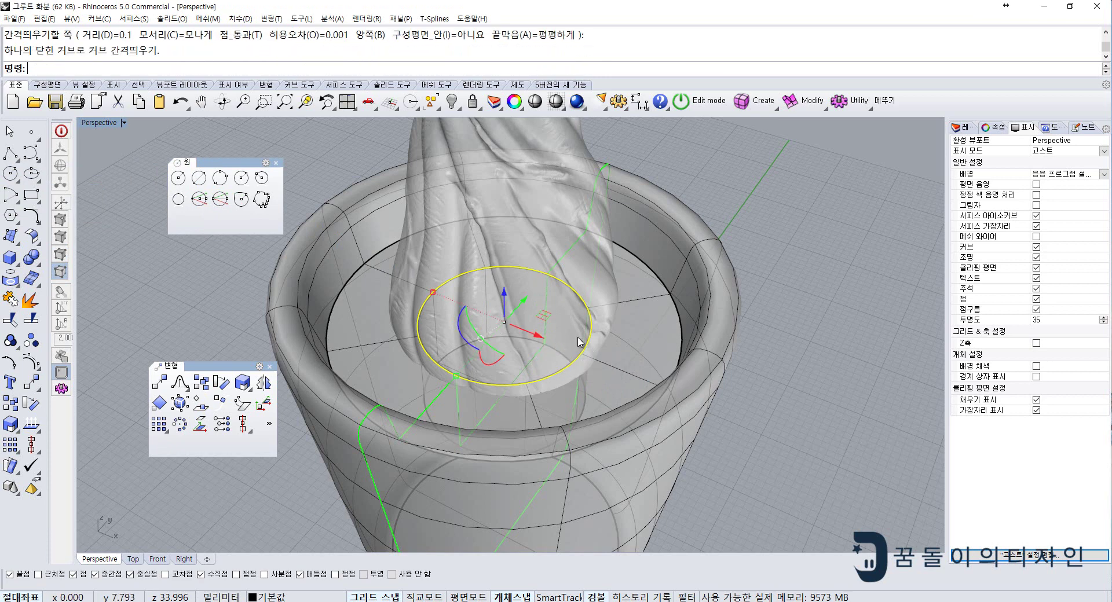
scroll(580, 353, up, 4)
key(Delete)
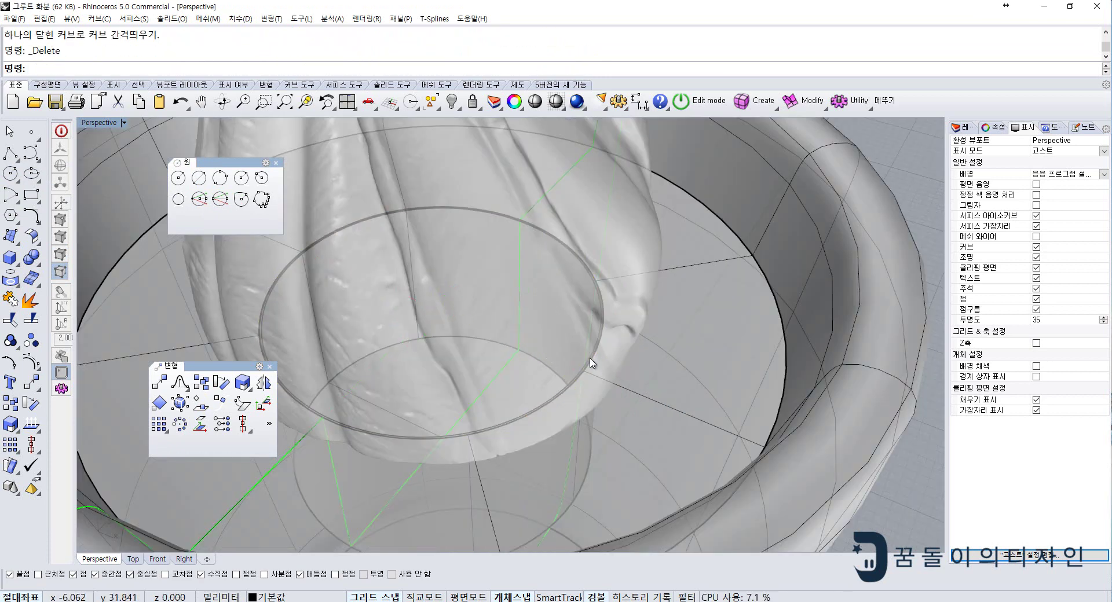
- Extrude the offset circle into a solid cylinder at Groot's trunk base
click(604, 365)
click(628, 391)
scroll(675, 372, down, 5)
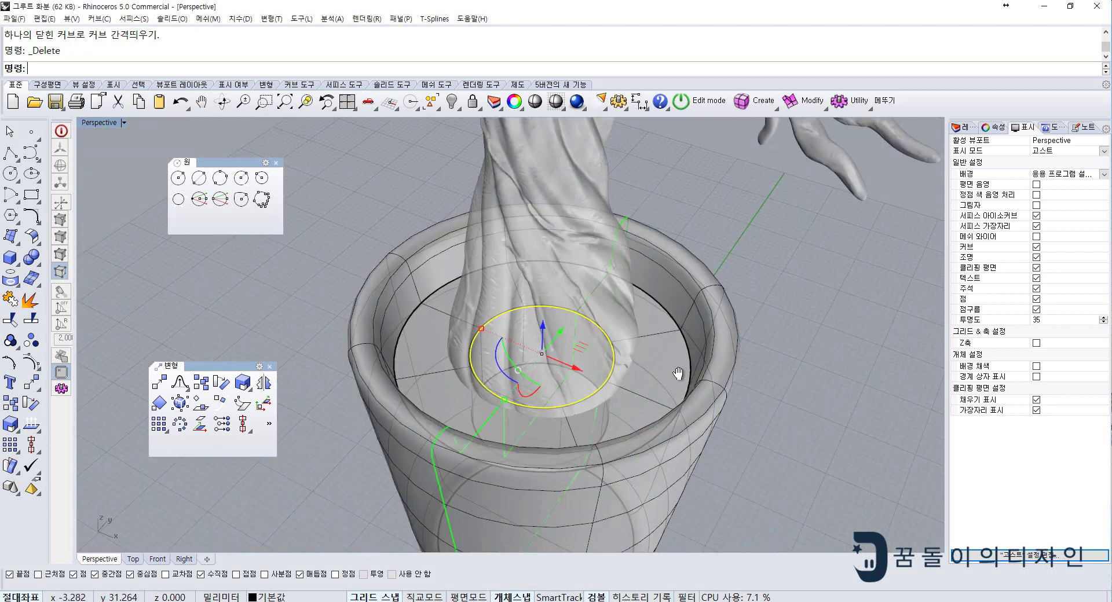
right_drag(675, 372, 678, 392)
scroll(678, 392, up, 5)
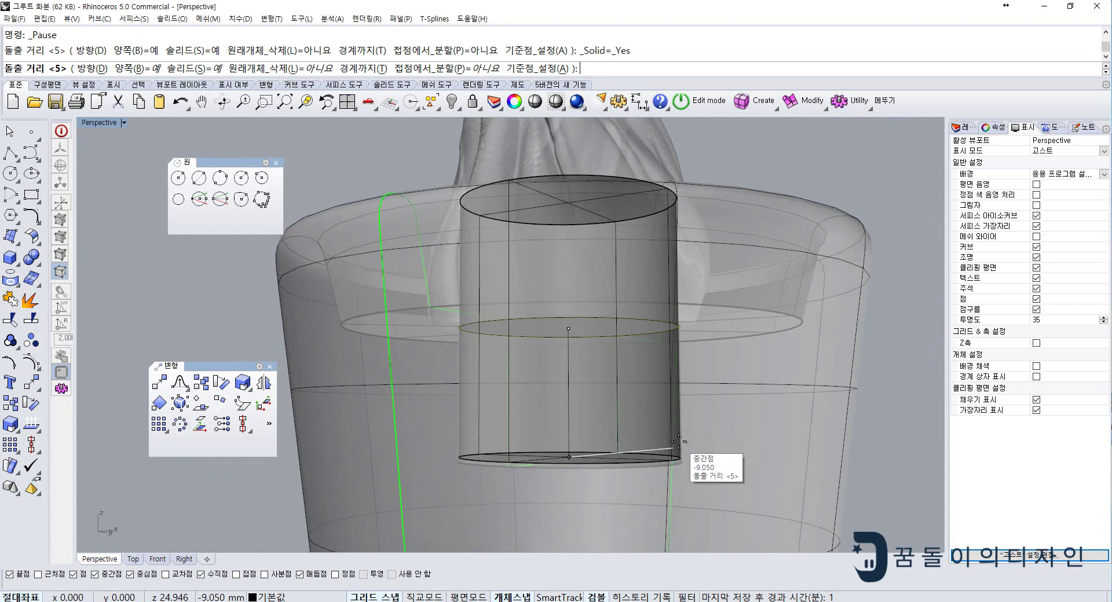
click(677, 441)
scroll(677, 442, down, 3)
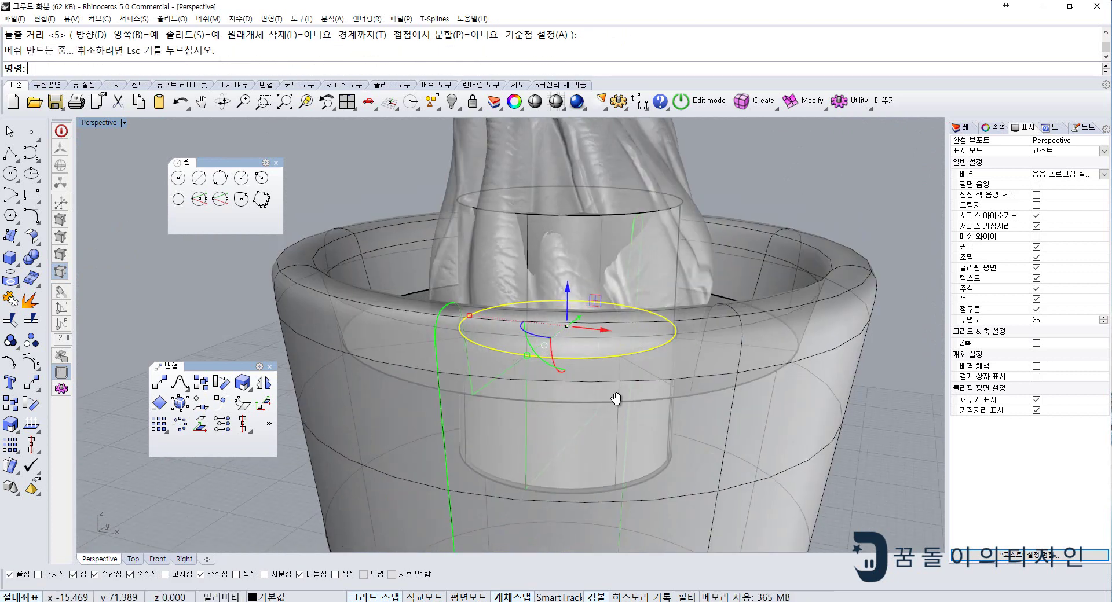
right_drag(550, 348, 528, 398)
scroll(529, 397, up, 5)
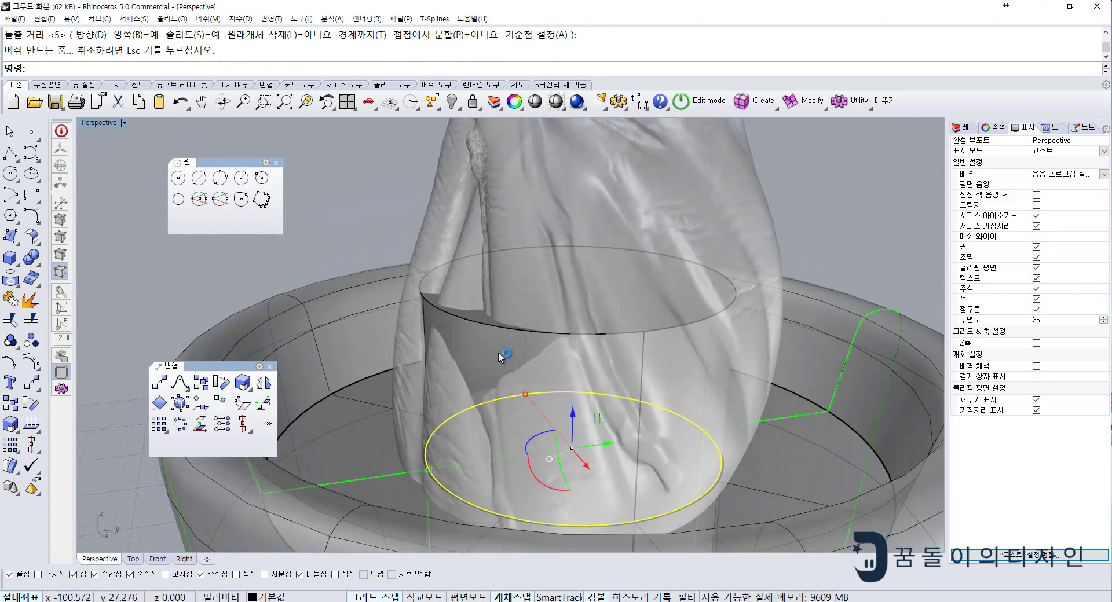
- Shorten the cylinder's height by dragging its gumball handle
click(470, 320)
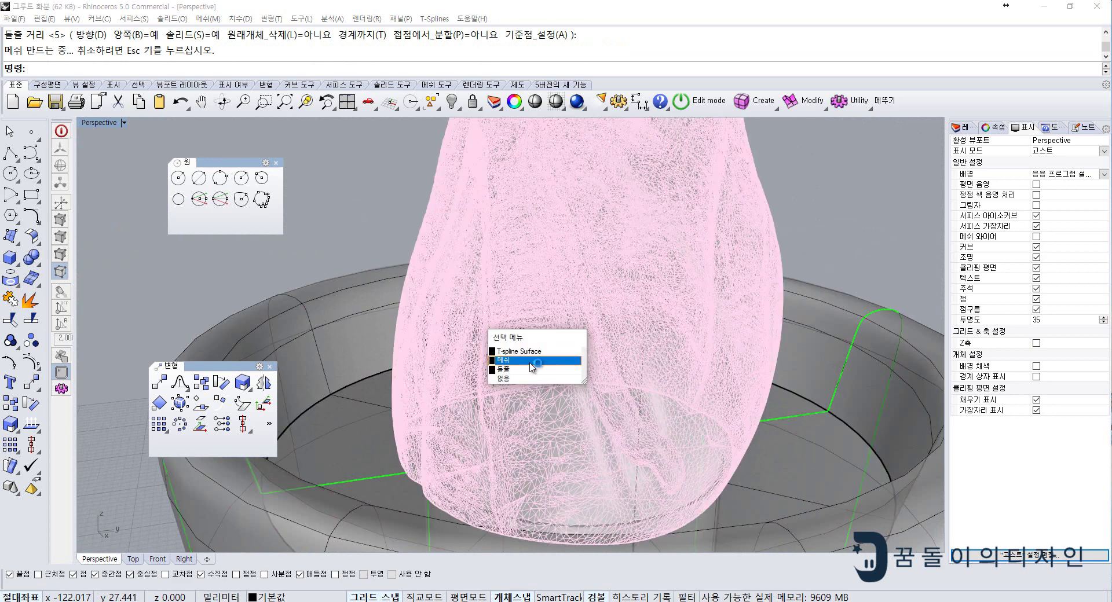
click(530, 369)
drag(557, 480, 557, 450)
right_drag(557, 450, 647, 454)
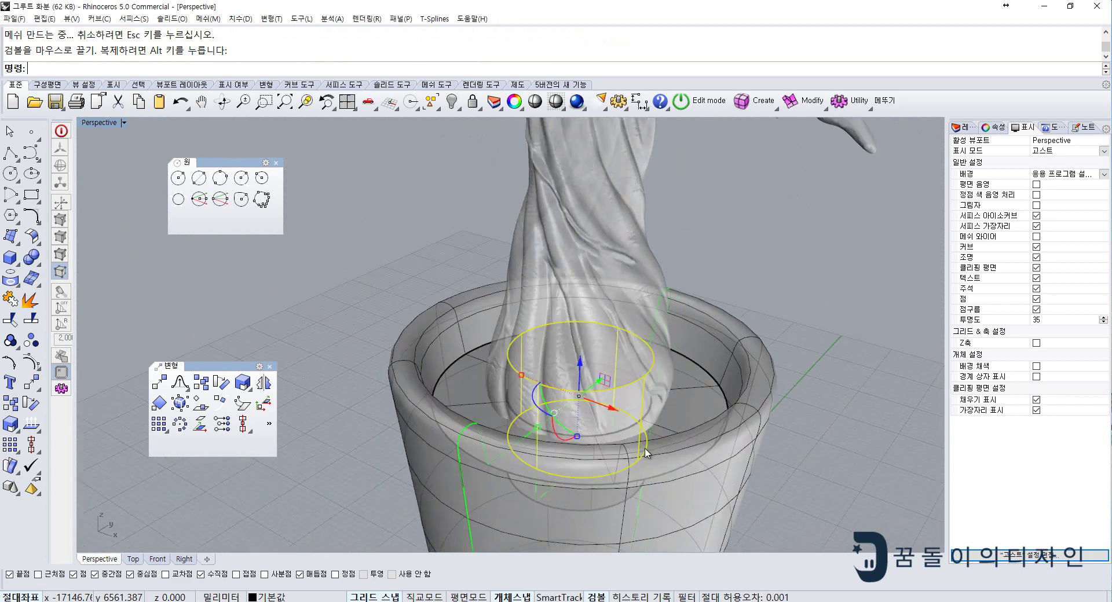
mouse_move(803, 353)
right_down()
mouse_move(716, 323)
mouse_move(722, 307)
mouse_move(747, 320)
right_up()
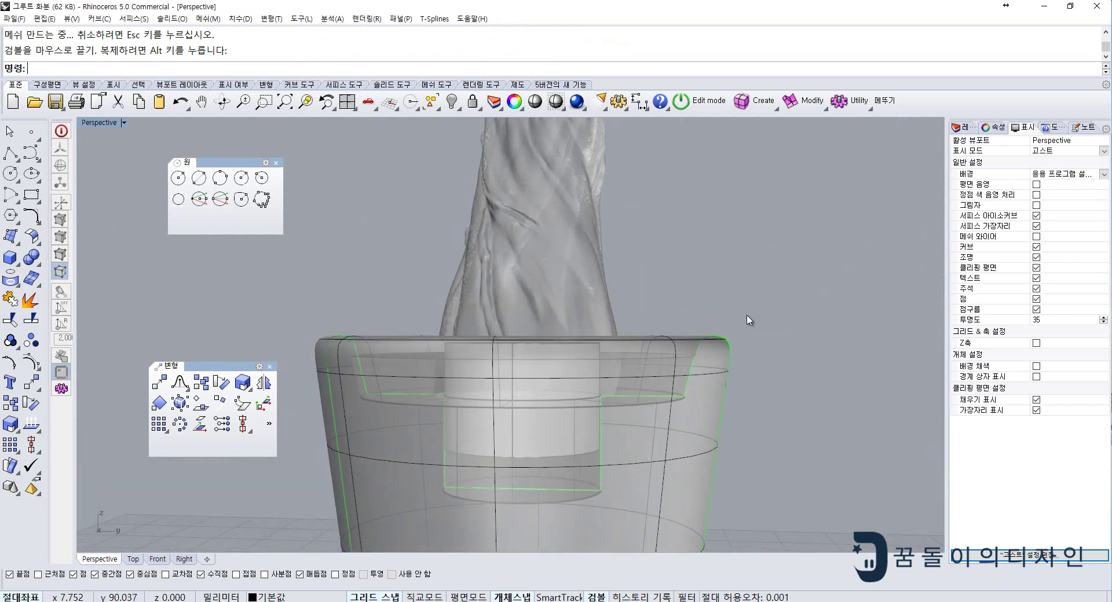
click(596, 392)
right_drag(596, 391, 626, 314)
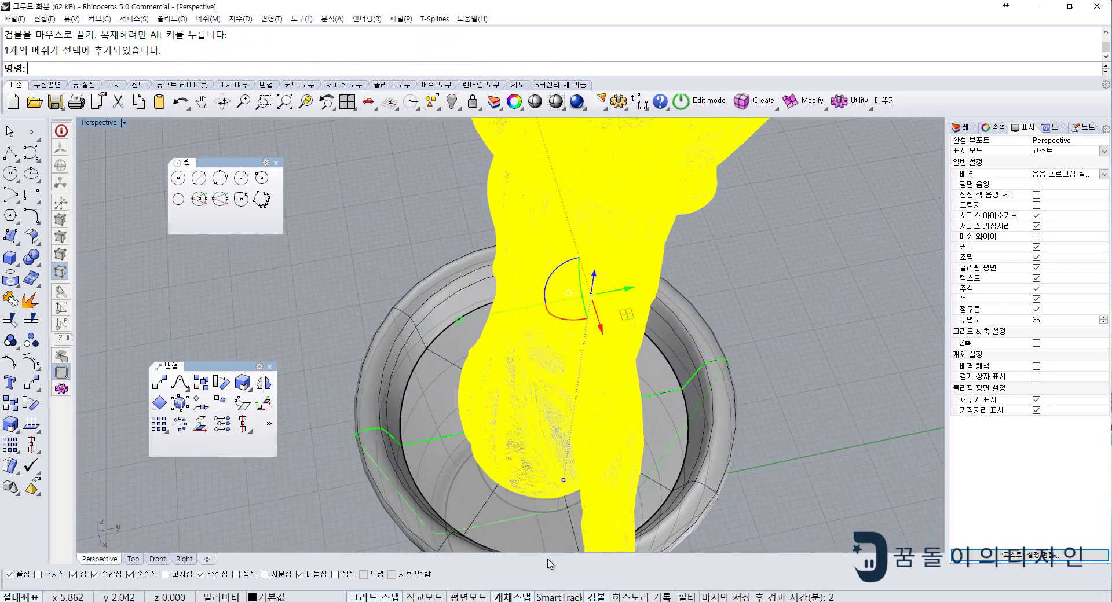
- Set grid snap spacing to 0.1 mm and nudge the Groot mesh slightly along Y
drag(628, 290, 628, 292)
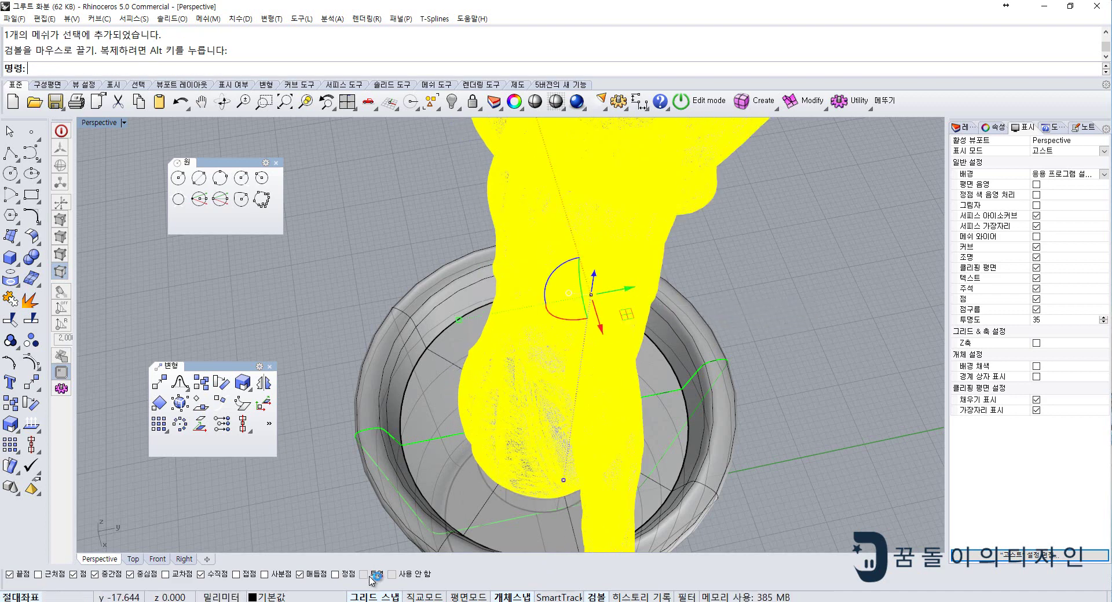
right_click(374, 597)
click(408, 591)
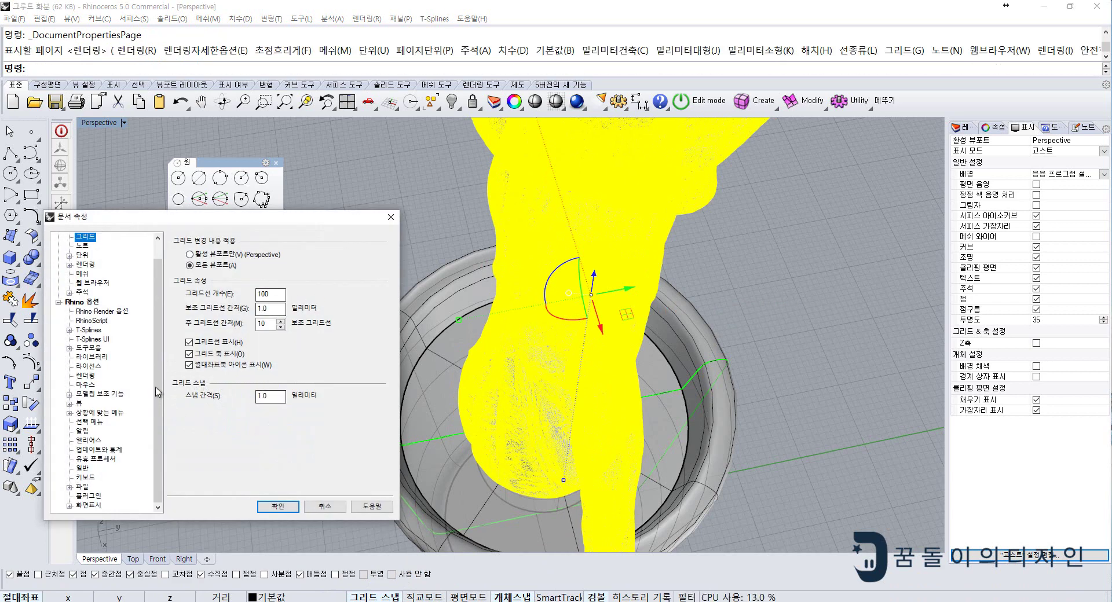
key(Tab)
key(Tab)
key(Tab)
text(0)
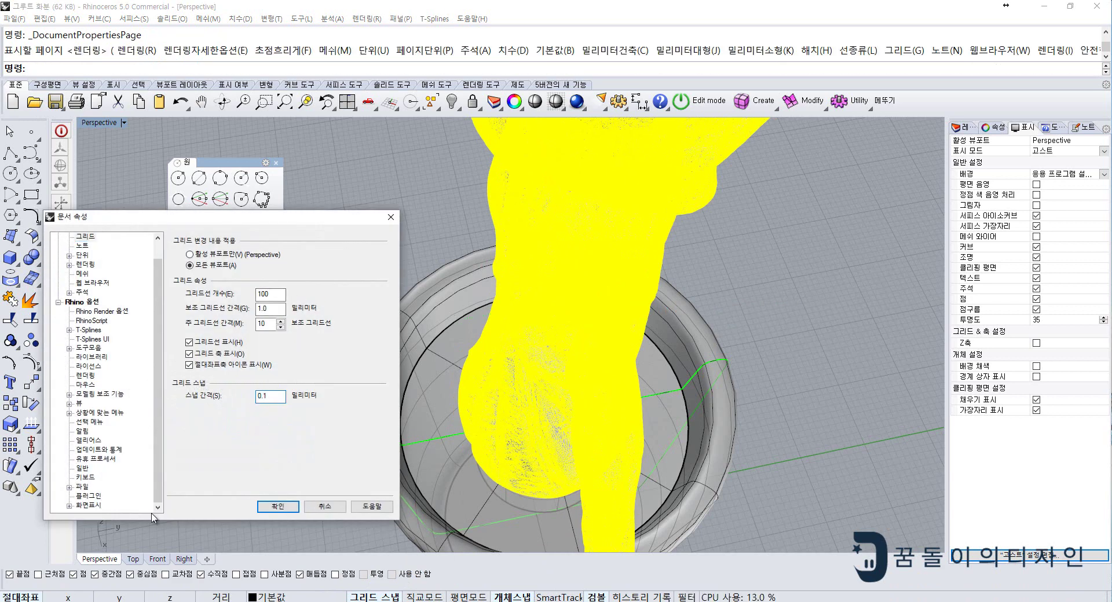
click(278, 506)
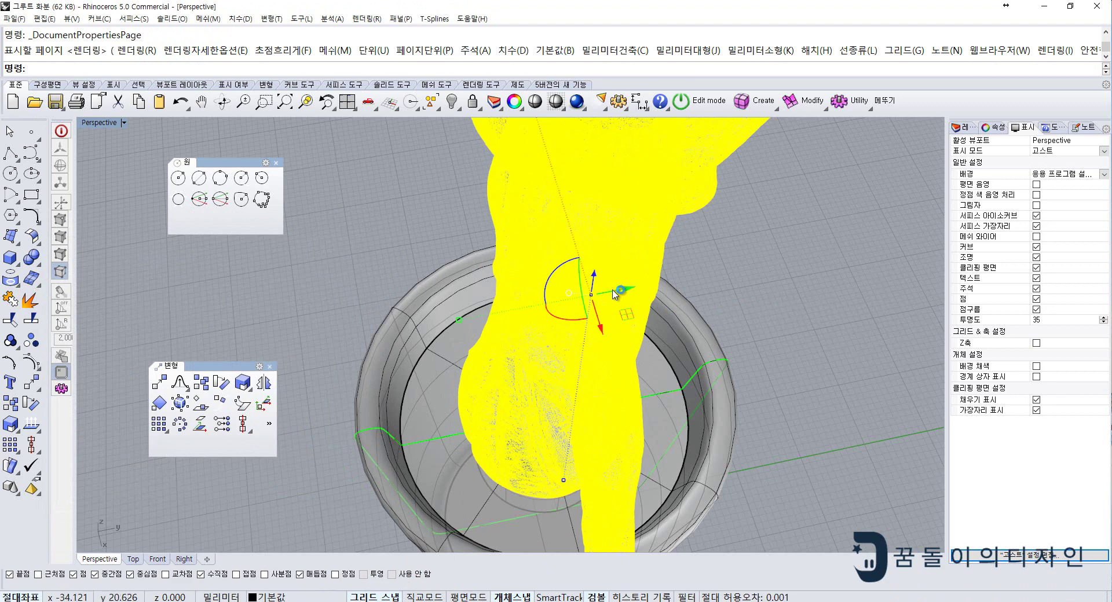
drag(616, 293, 549, 421)
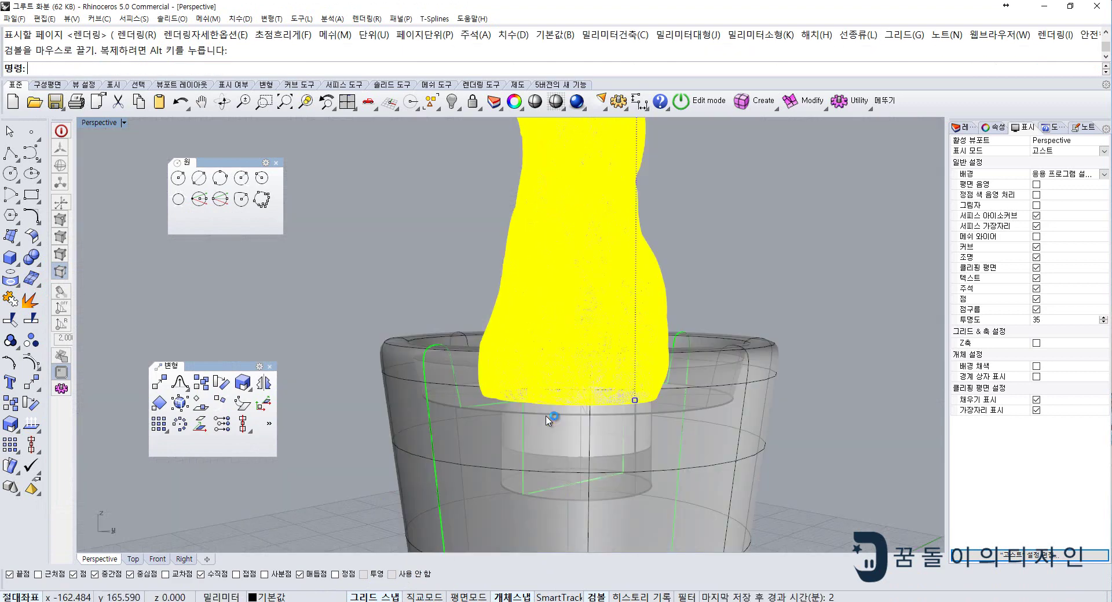
mouse_move(548, 421)
right_down()
mouse_move(583, 457)
mouse_move(598, 367)
right_up()
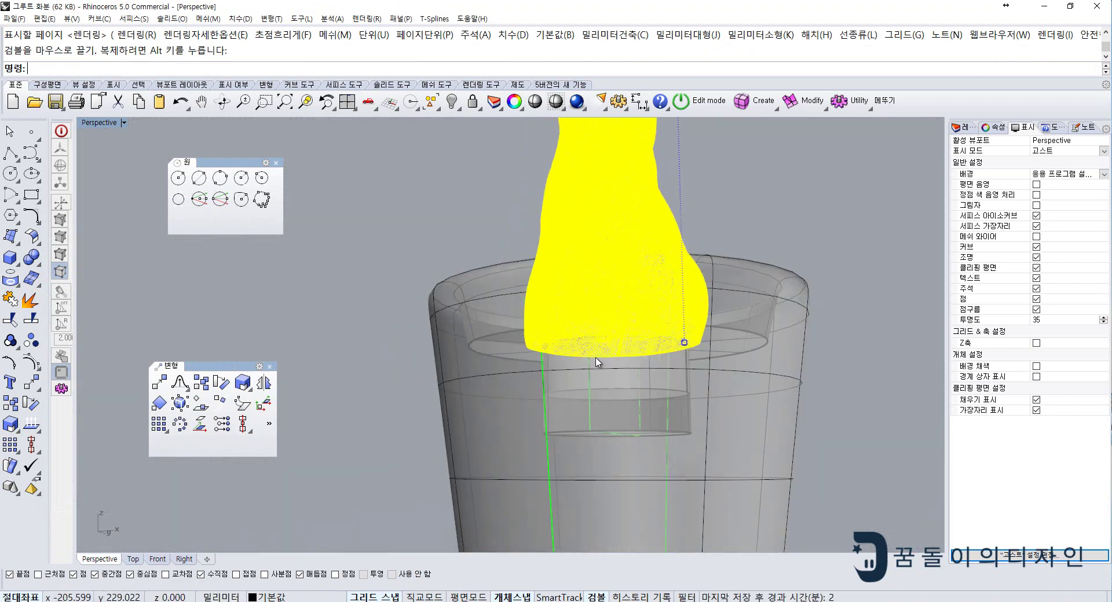
click(165, 559)
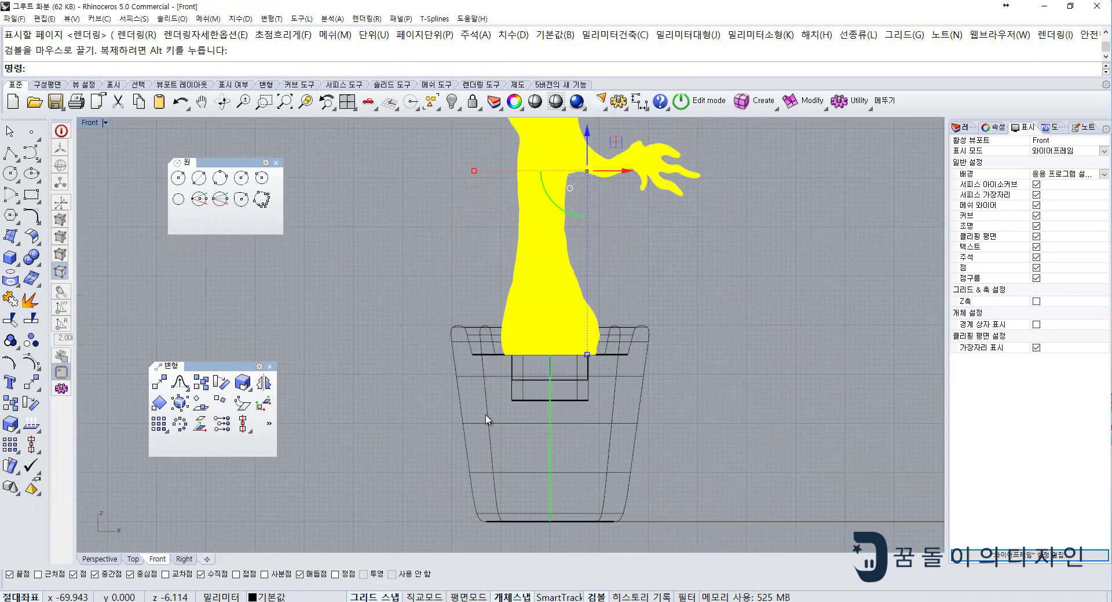
click(698, 322)
scroll(577, 335, up, 3)
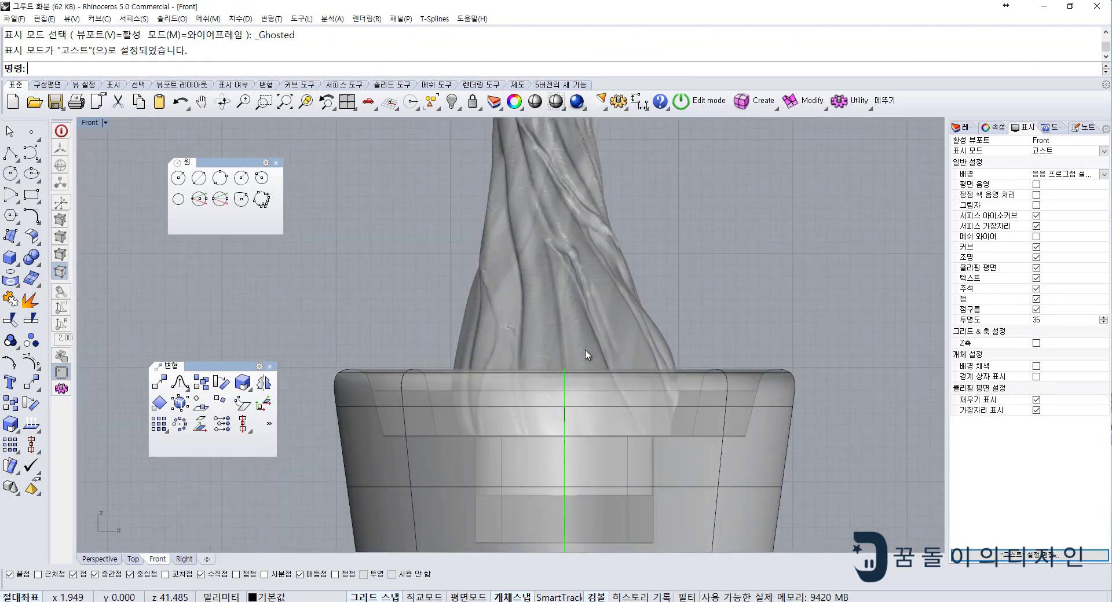
scroll(585, 349, up, 2)
scroll(608, 305, down, 2)
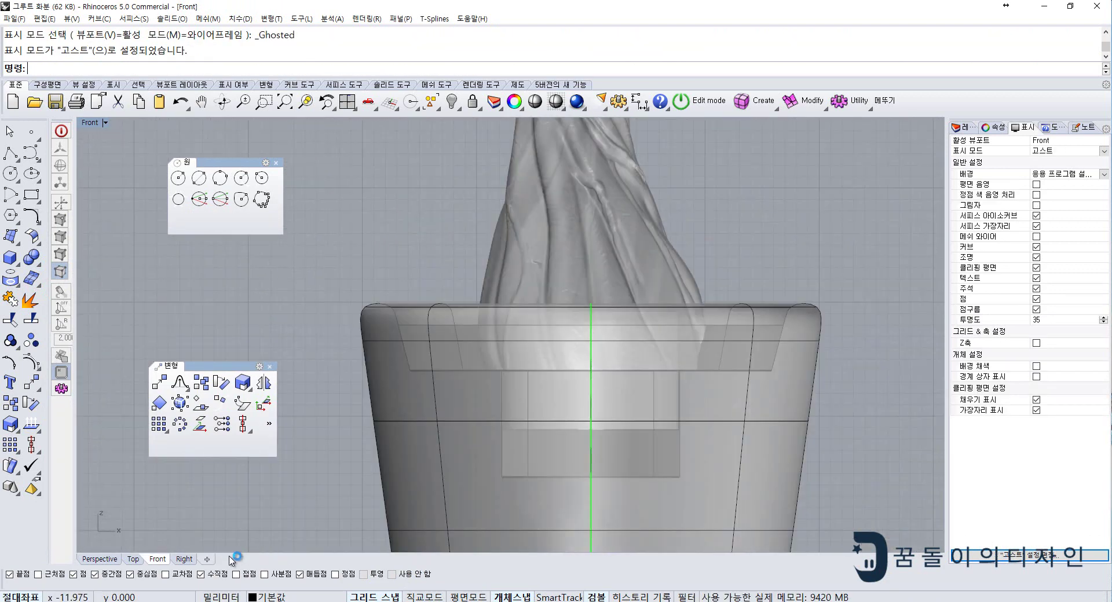
click(189, 560)
right_drag(424, 314, 524, 466)
scroll(557, 455, down, 3)
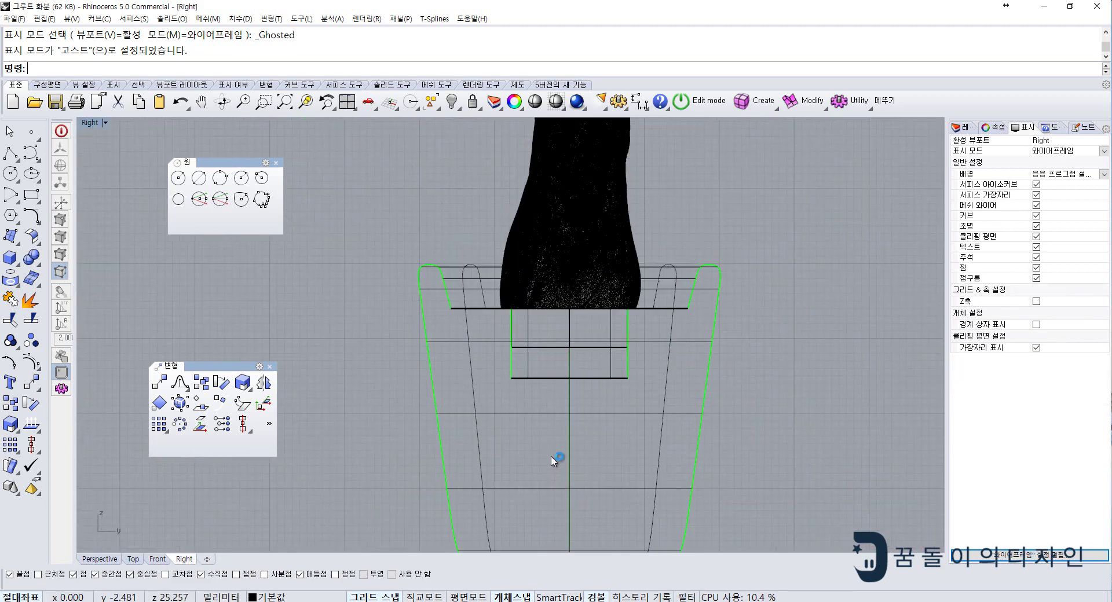
key(ctrl+alt+r)
scroll(540, 384, up, 3)
scroll(546, 439, down, 1)
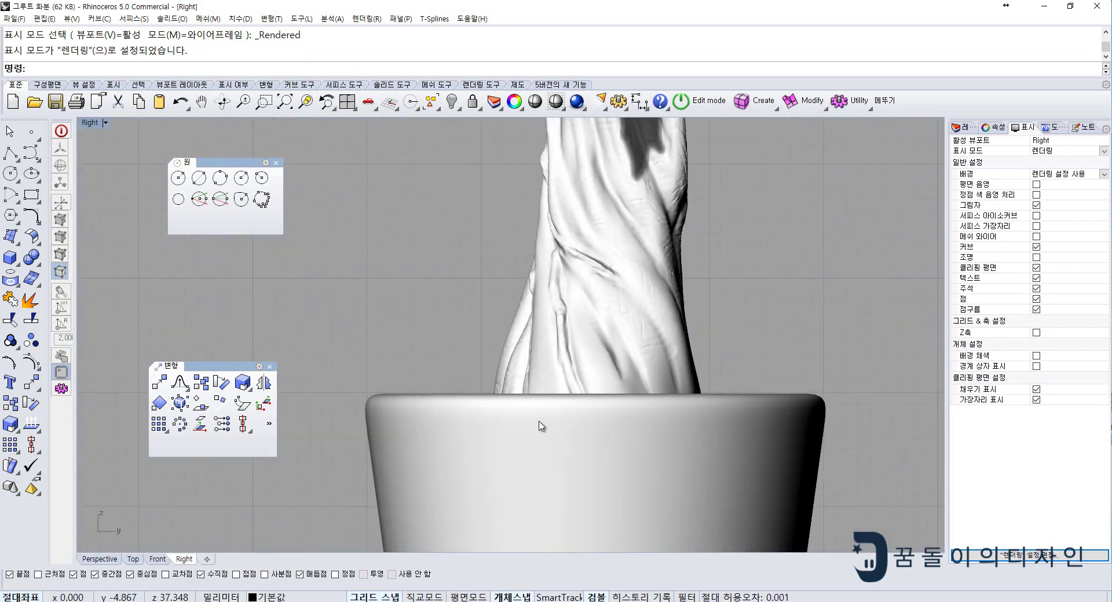
key(ctrl+alt+g)
right_drag(550, 374, 566, 345)
- Select the pot and hide it, leaving Groot and the cylinder visible
click(119, 565)
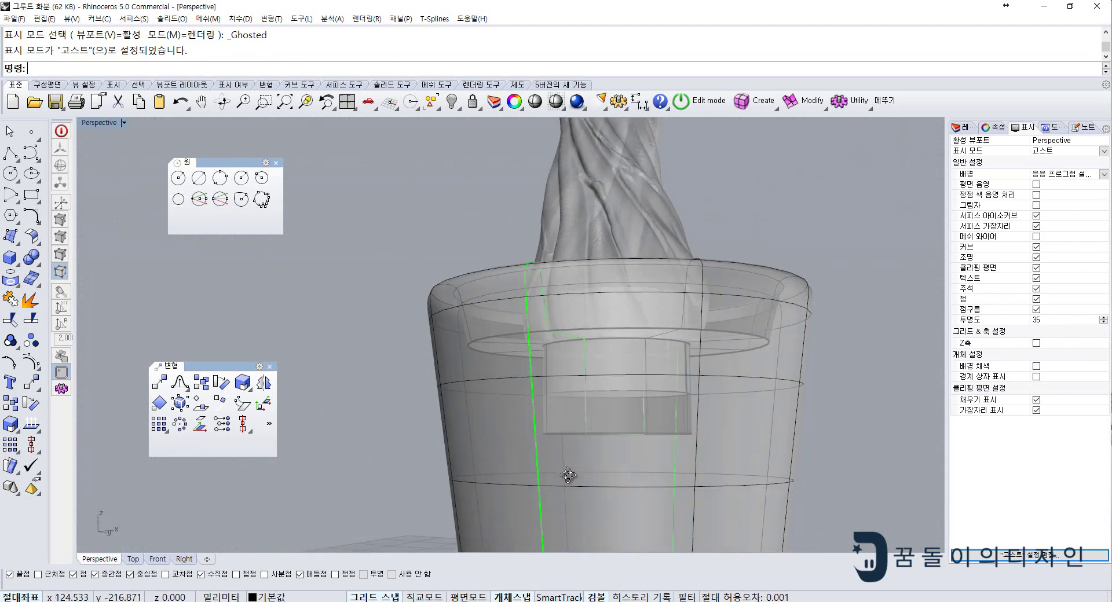
mouse_move(568, 467)
right_down()
mouse_move(575, 417)
mouse_move(550, 408)
mouse_move(567, 354)
mouse_move(597, 364)
mouse_move(618, 355)
right_up()
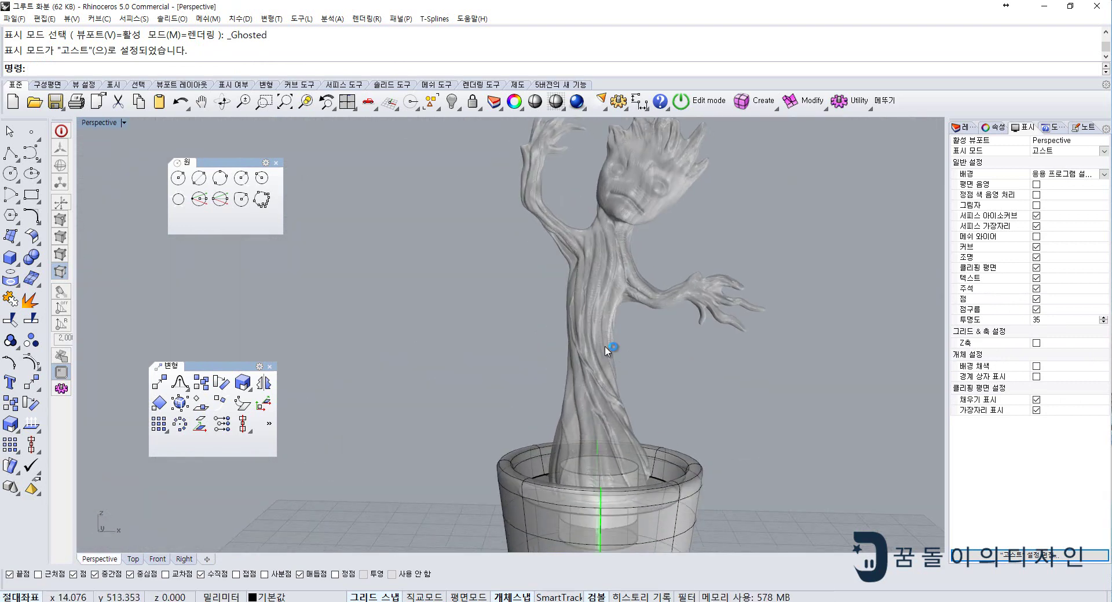
click(606, 351)
click(665, 402)
shift+right_drag(666, 402, 635, 328)
click(661, 485)
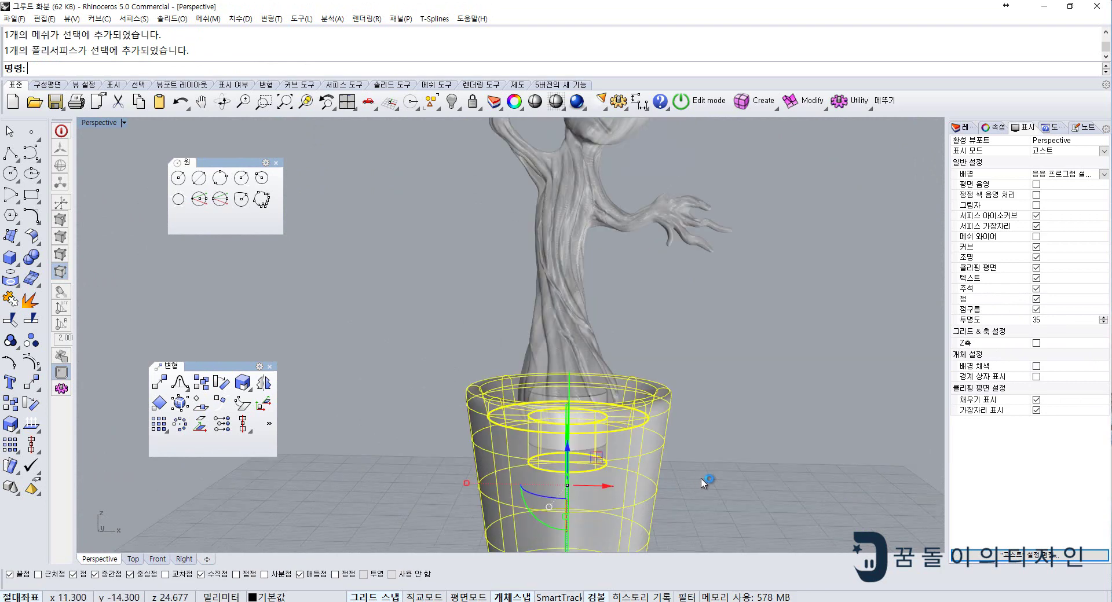
mouse_move(702, 483)
right_down()
mouse_move(695, 413)
mouse_move(575, 390)
mouse_move(577, 275)
mouse_move(692, 280)
mouse_move(589, 294)
mouse_move(565, 367)
mouse_move(577, 439)
right_up()
key(ctrl+h)
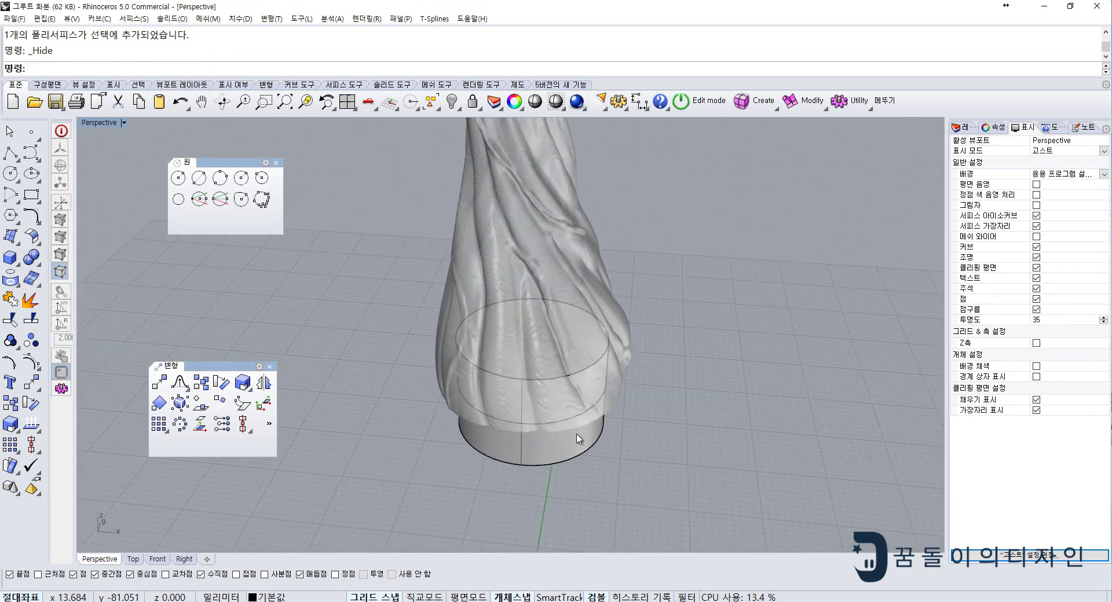
- Inspect the cylinder peg at the trunk base, hiding it briefly and restoring it with undo
click(585, 433)
scroll(585, 433, up, 3)
click(660, 443)
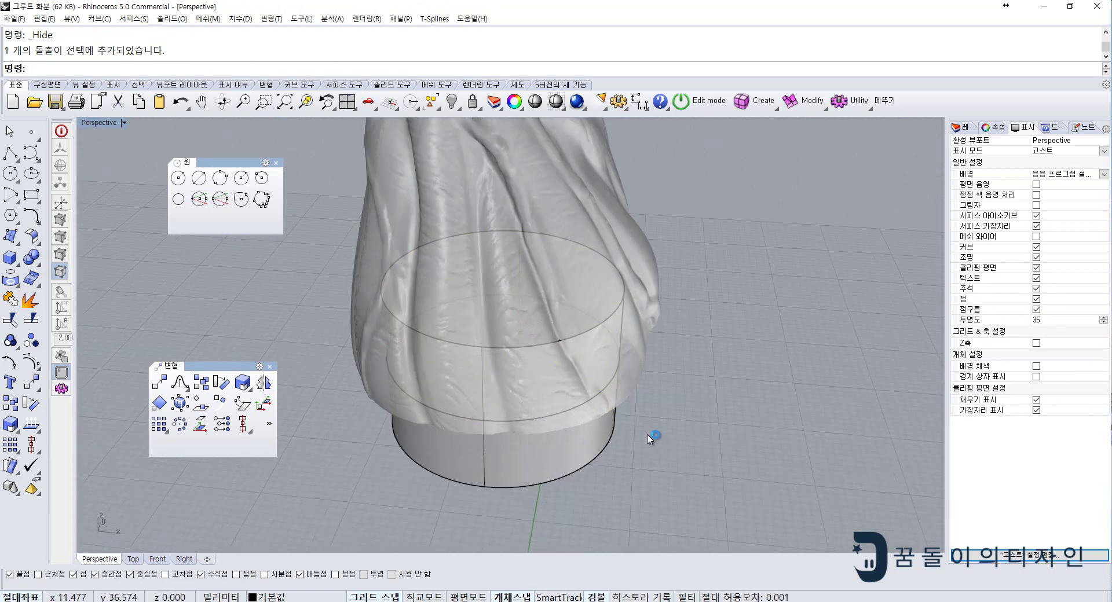
right_drag(649, 438, 650, 479)
scroll(651, 479, down, 3)
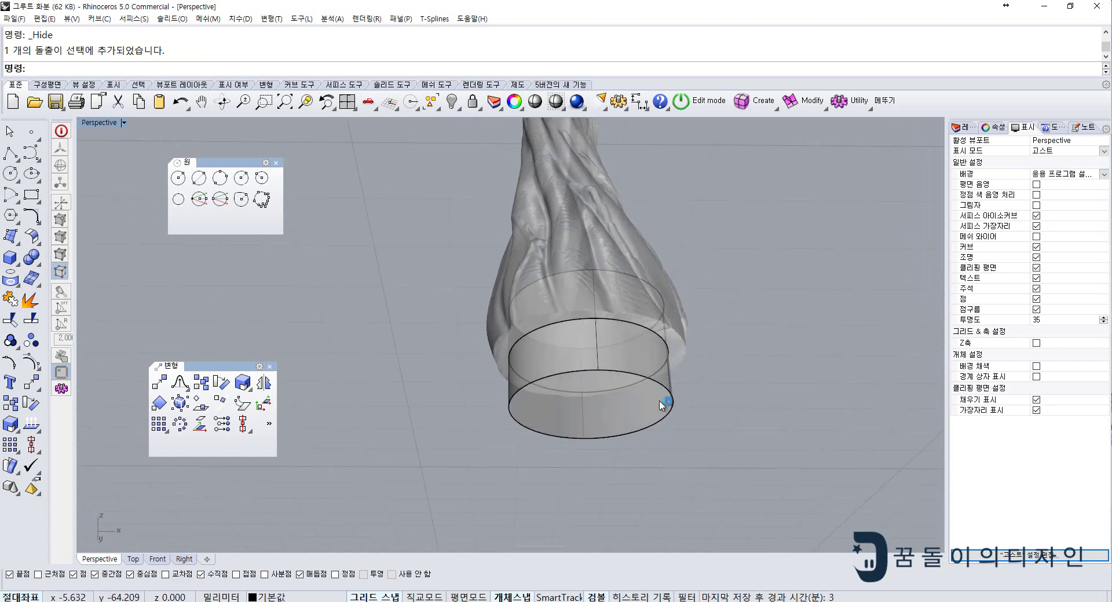
scroll(693, 375, up, 3)
click(707, 405)
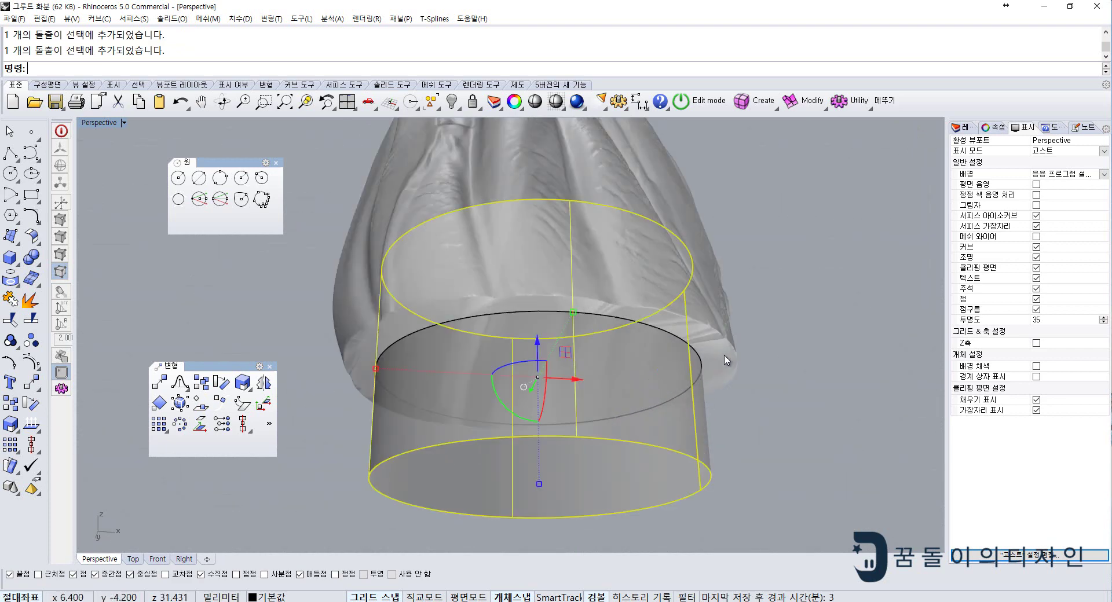
shift+click(732, 354)
click(723, 405)
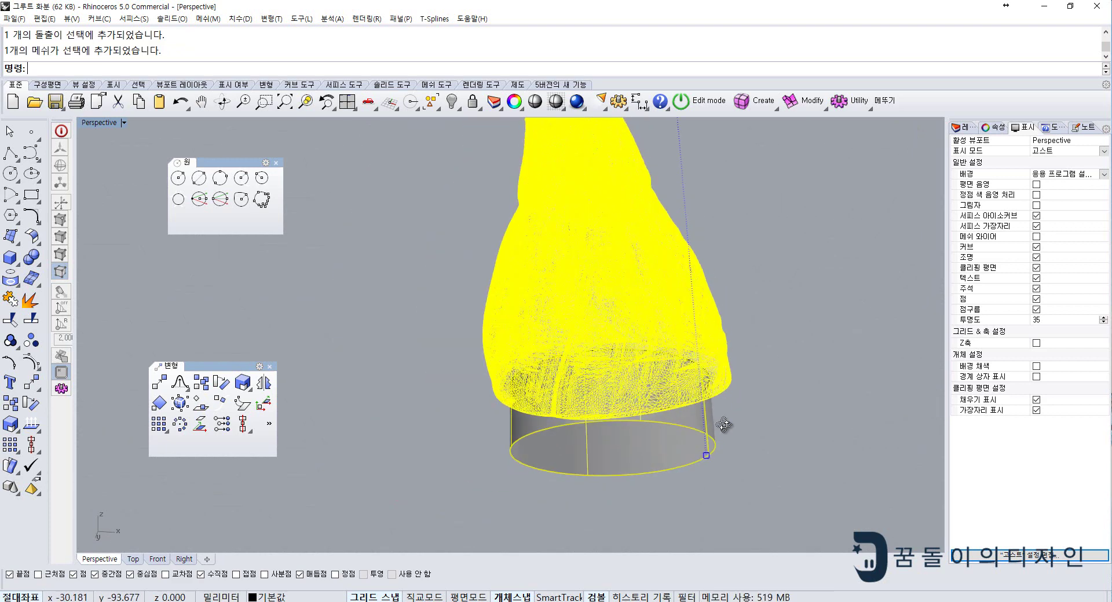
right_drag(728, 440, 662, 474)
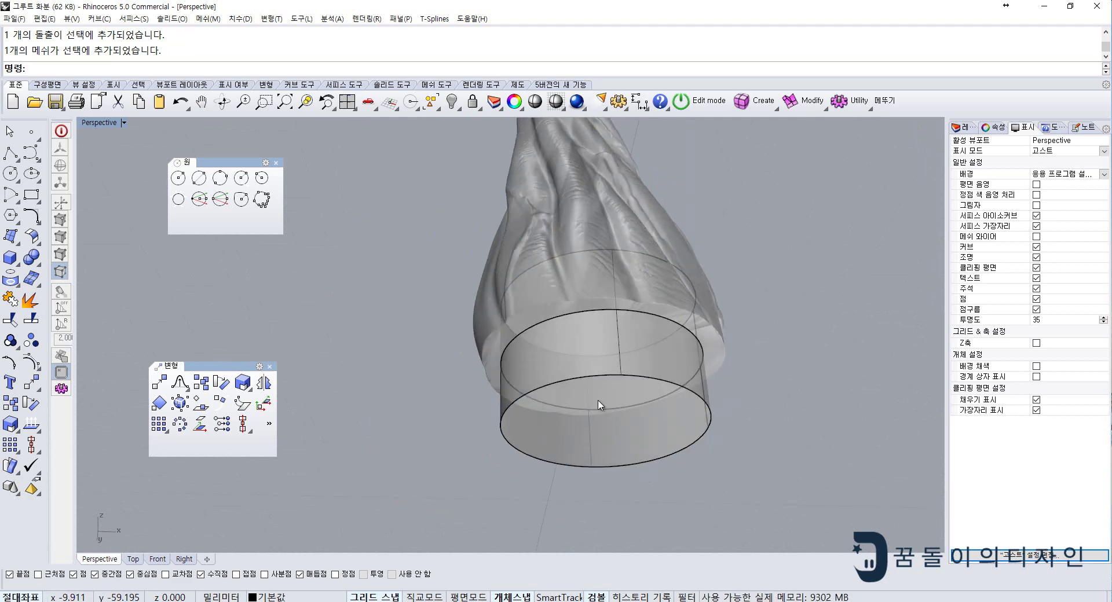
mouse_move(658, 382)
right_down()
mouse_move(675, 417)
mouse_move(665, 398)
mouse_move(634, 421)
mouse_move(639, 460)
right_up()
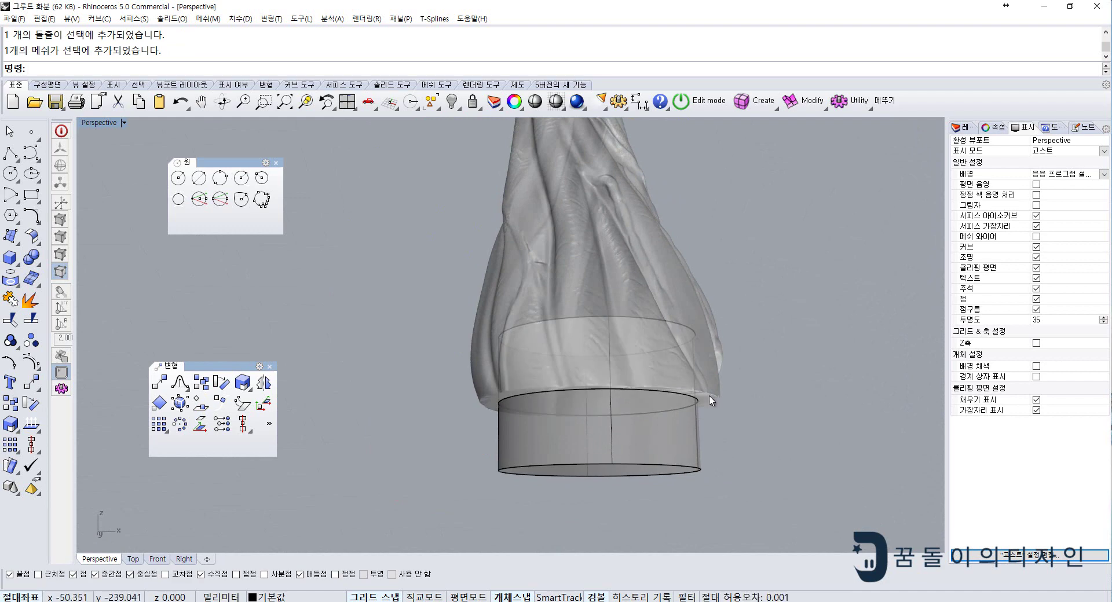
click(684, 427)
key(ctrl+h)
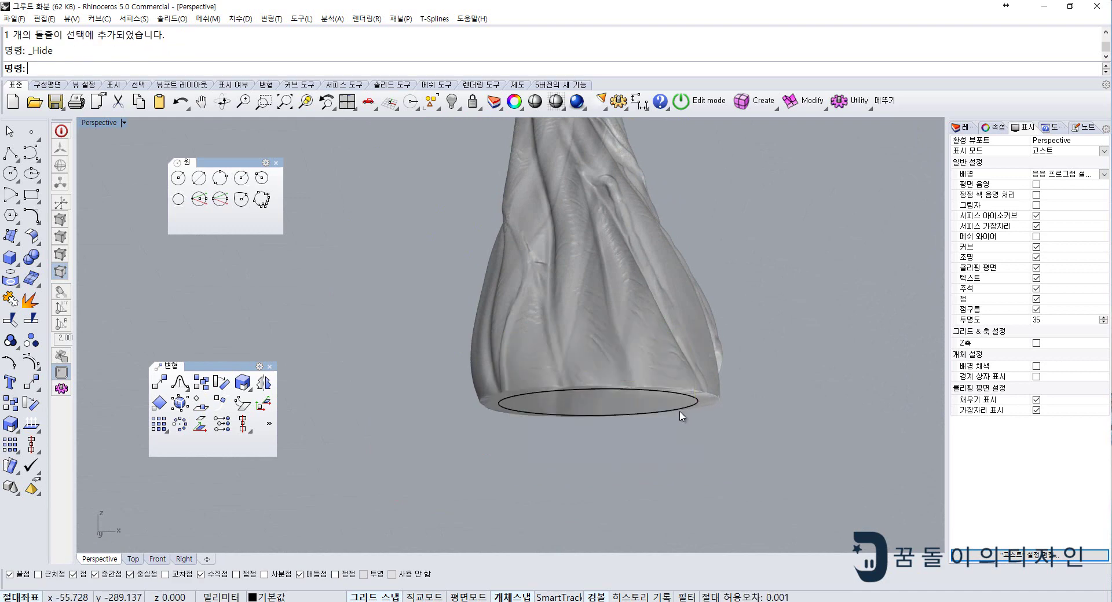
right_drag(680, 412, 705, 362)
key(ctrl+z)
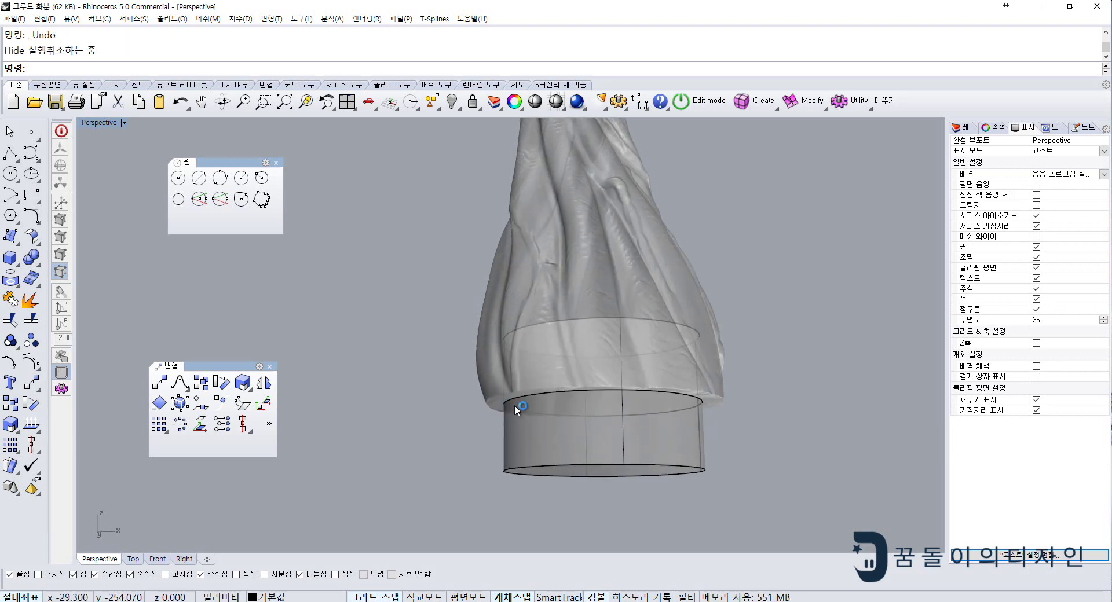
- Float the Mesh tools and Mesh Boolean toolbars as panels beside the viewport
click(511, 439)
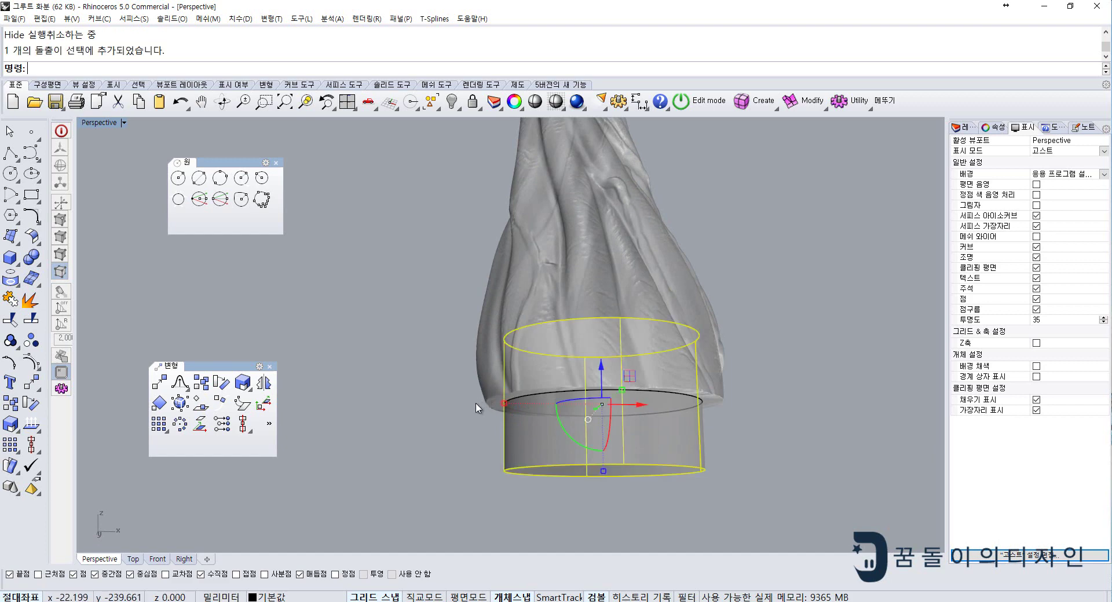
shift+click(480, 406)
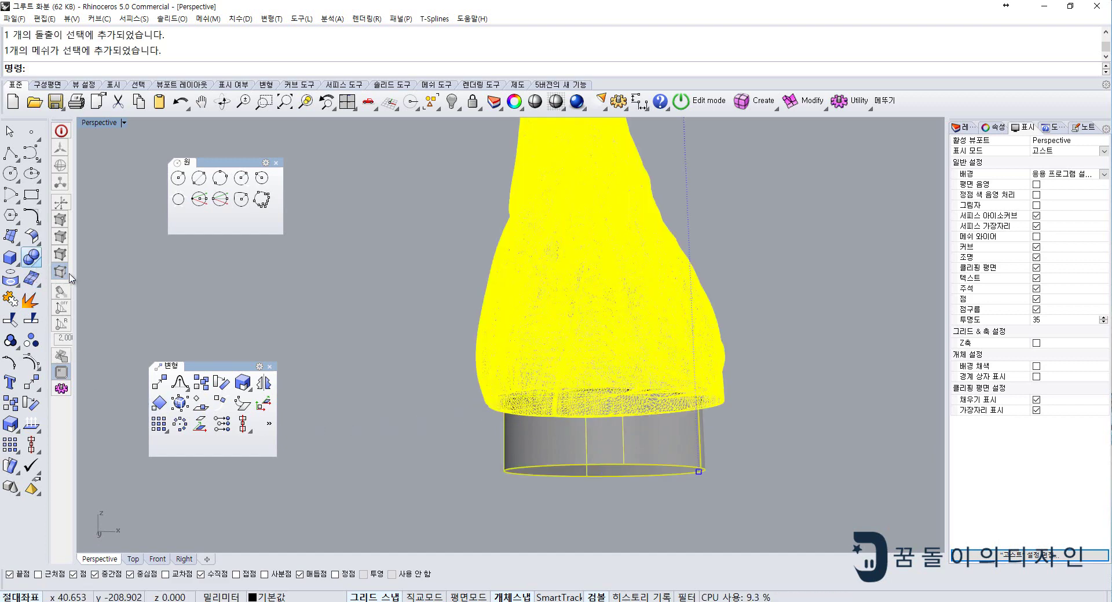
click(463, 311)
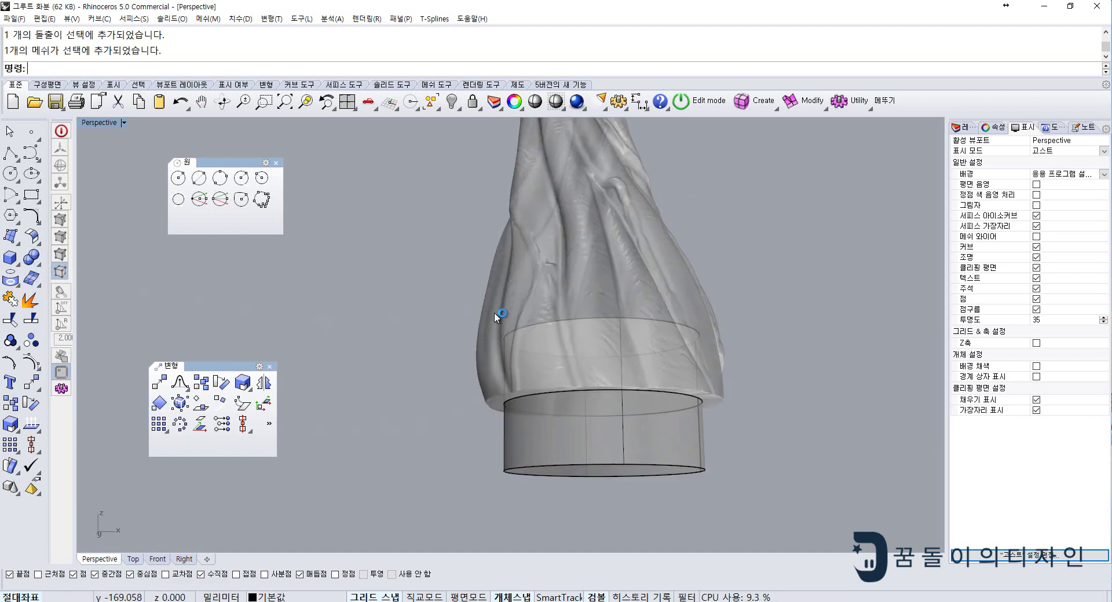
click(39, 265)
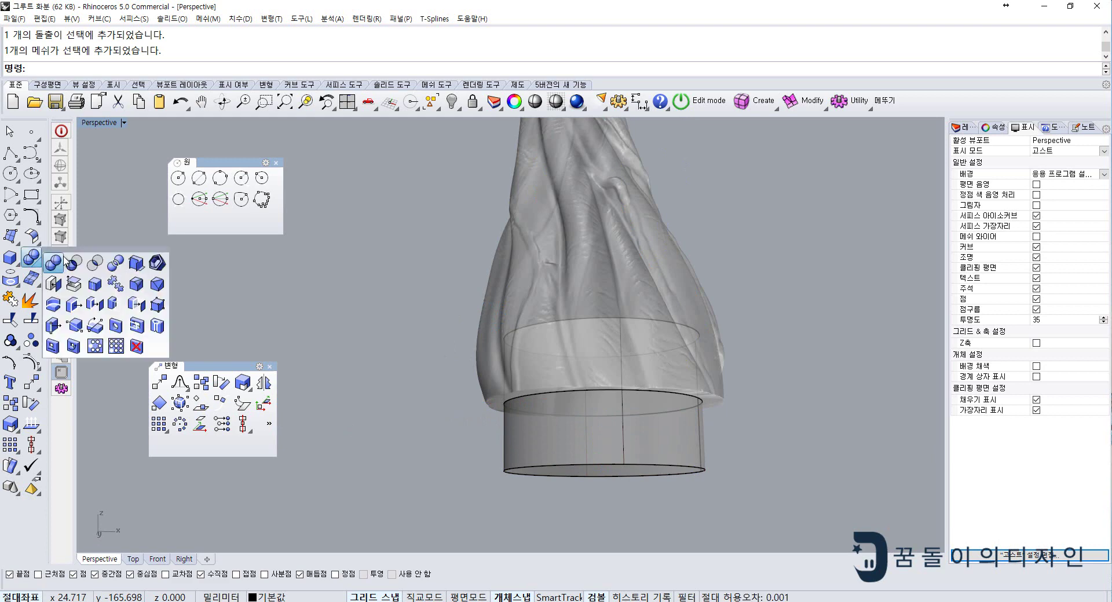
click(41, 288)
drag(63, 270, 187, 261)
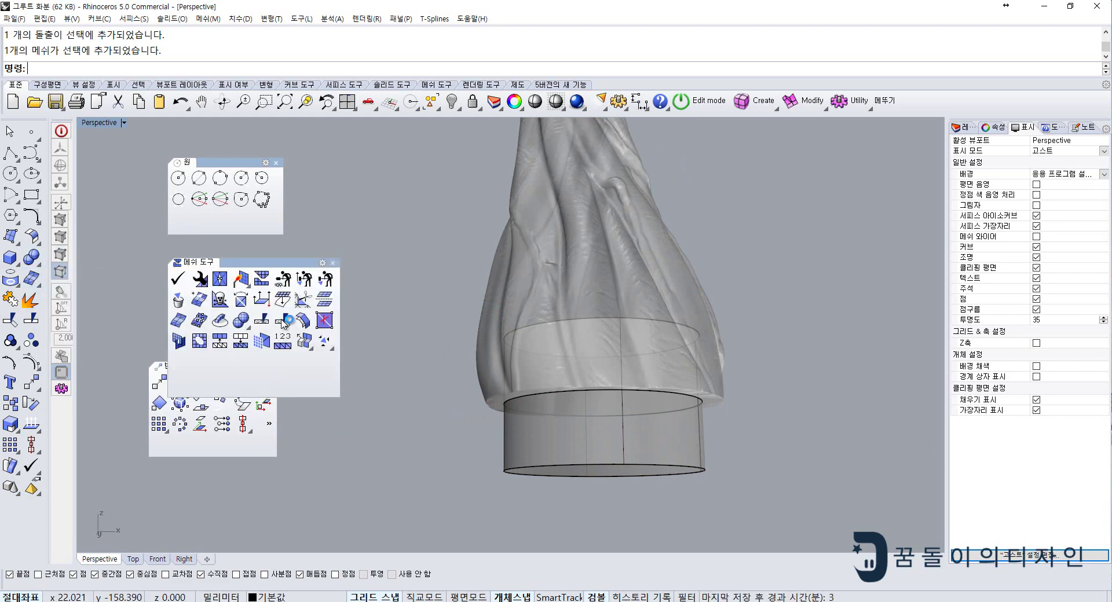
drag(340, 398, 368, 372)
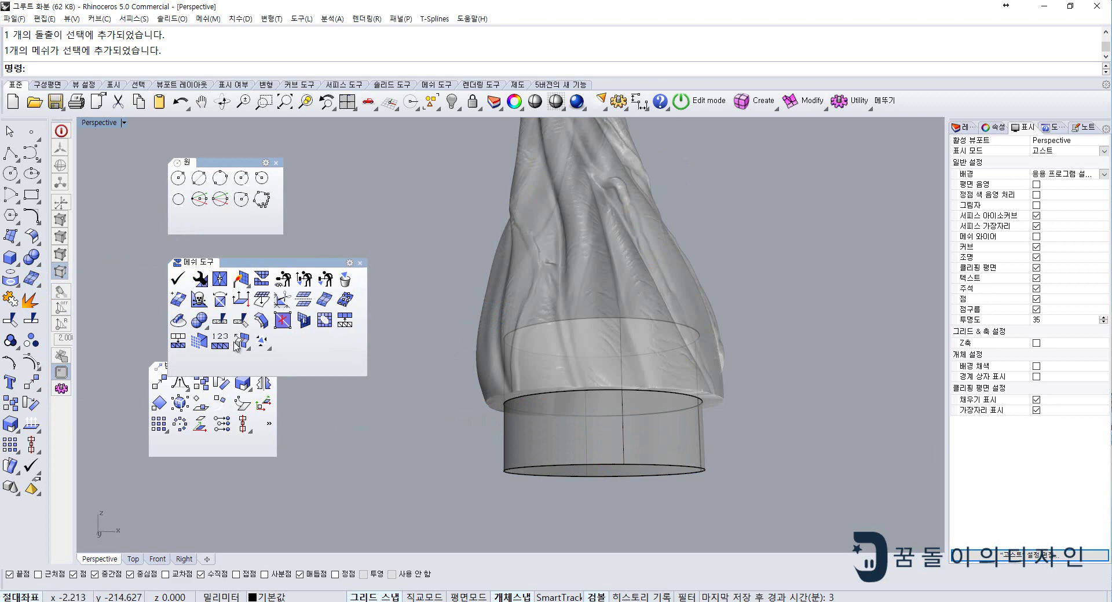
drag(272, 265, 307, 241)
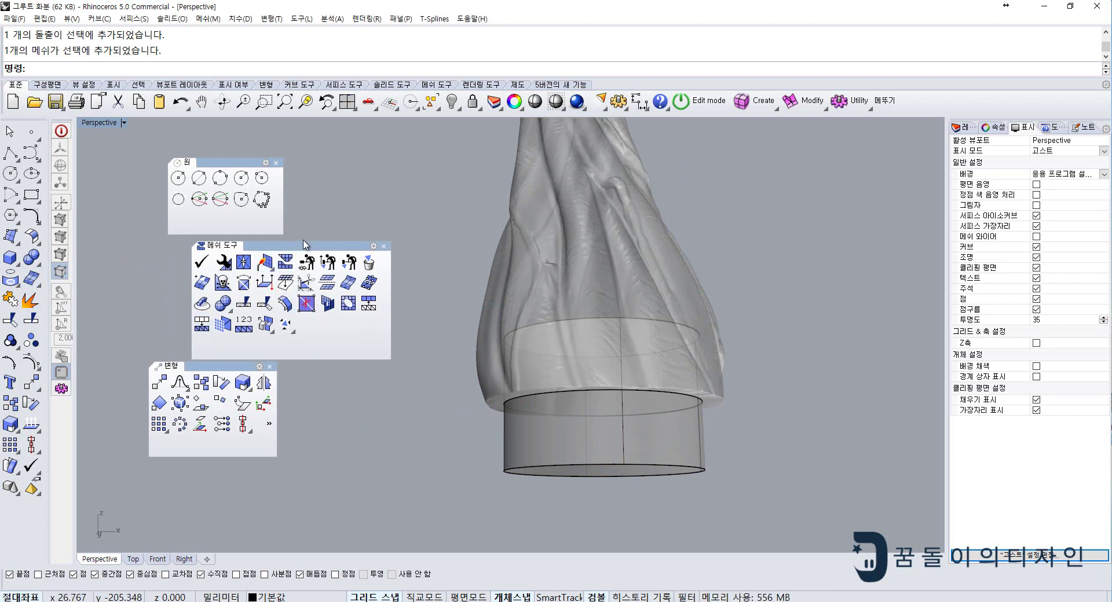
click(242, 303)
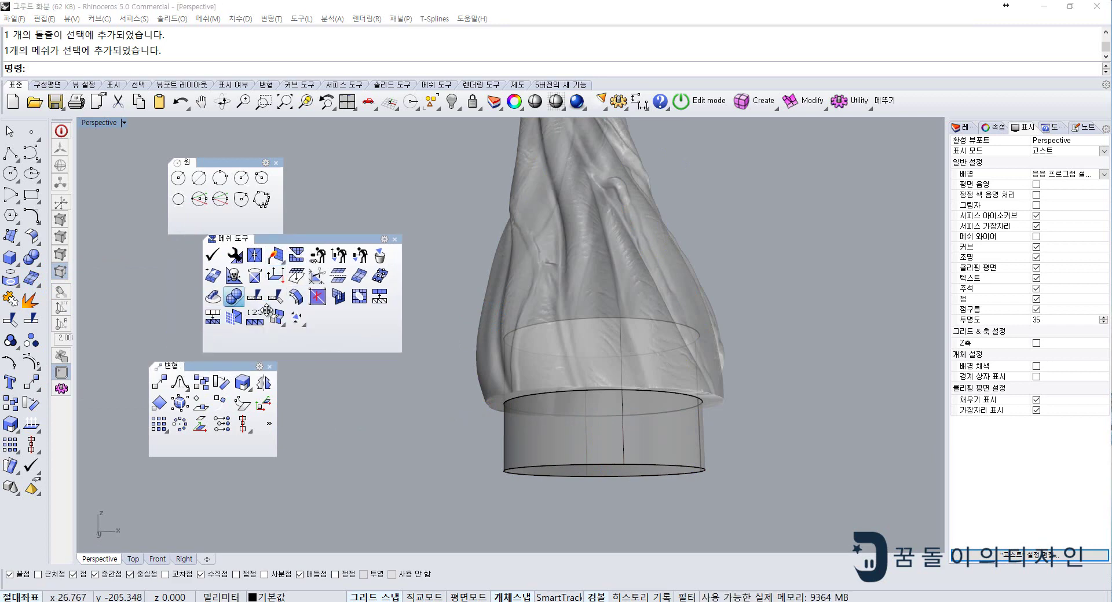
drag(272, 307, 348, 373)
- Mesh Boolean Union the cylinder peg with the Groot mesh into one mesh
click(325, 387)
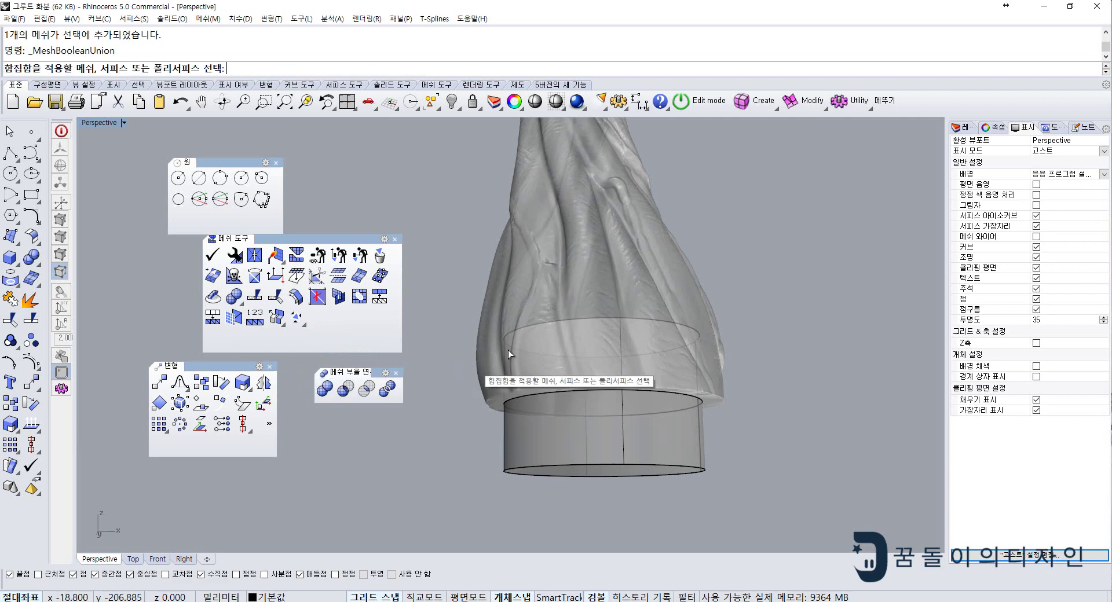
click(528, 394)
click(484, 366)
key(Return)
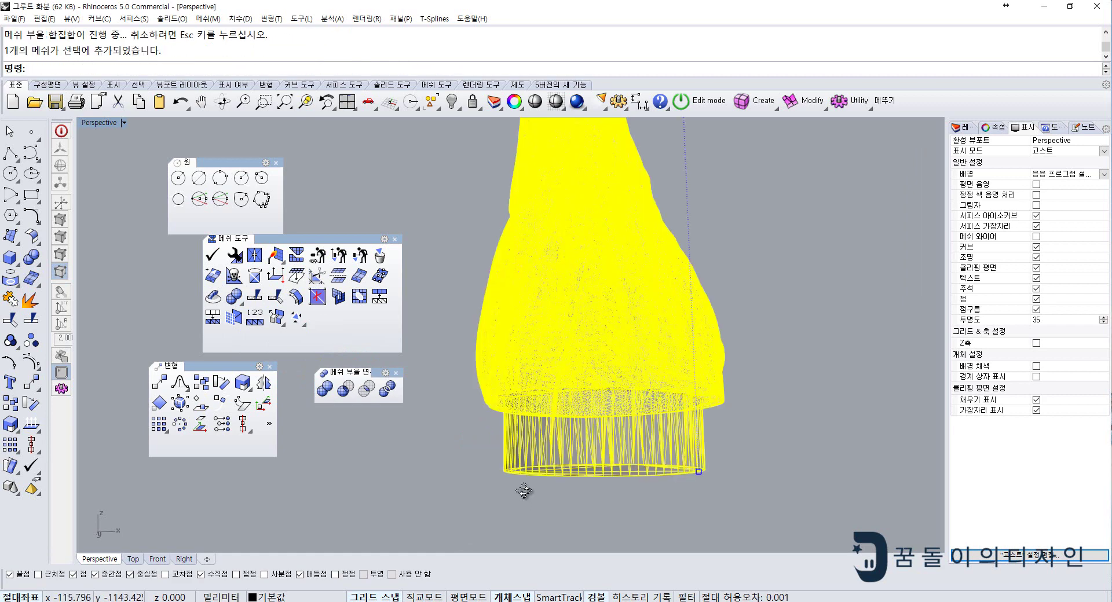
mouse_move(521, 488)
right_down()
mouse_move(502, 483)
mouse_move(565, 403)
right_up()
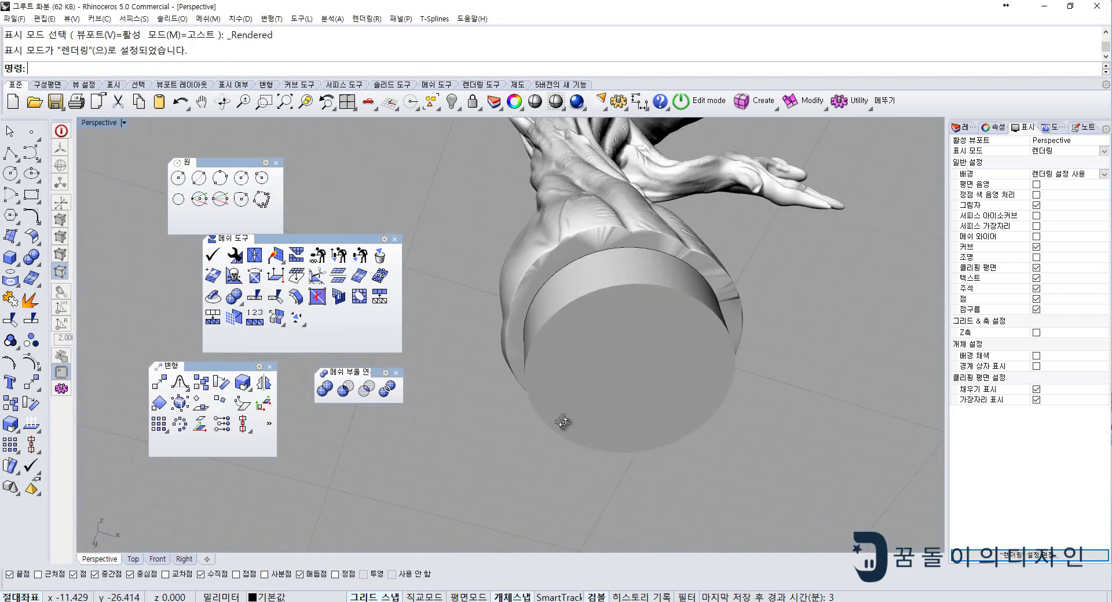
- Delete the leftover circle curve at the base rim
click(604, 332)
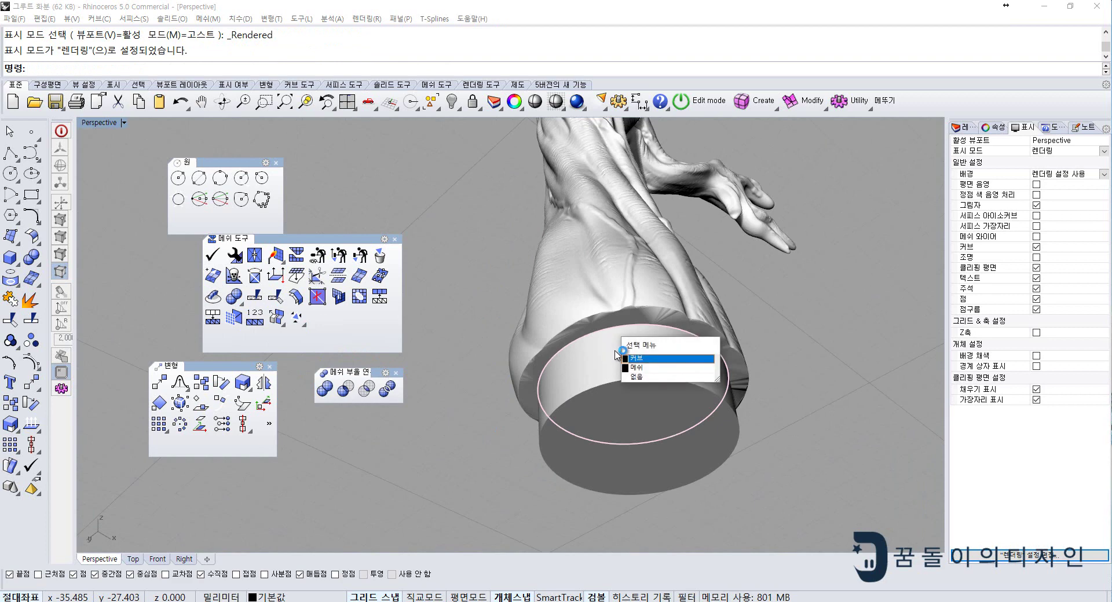
click(617, 355)
key(Delete)
- Inspect the trunk and right arm around the base, then show them in the Front view
click(630, 329)
right_drag(802, 377, 708, 444)
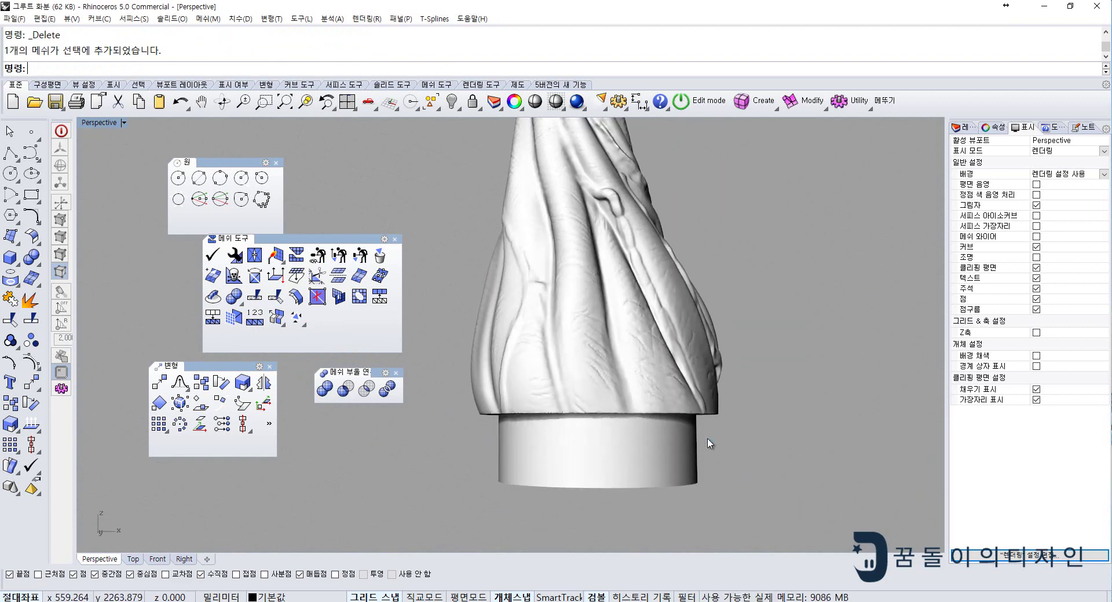
mouse_move(708, 431)
right_down()
mouse_move(881, 322)
mouse_move(799, 293)
mouse_move(760, 412)
mouse_move(774, 397)
mouse_move(768, 388)
mouse_move(702, 385)
mouse_move(640, 346)
mouse_move(660, 277)
mouse_move(673, 339)
mouse_move(631, 417)
right_up()
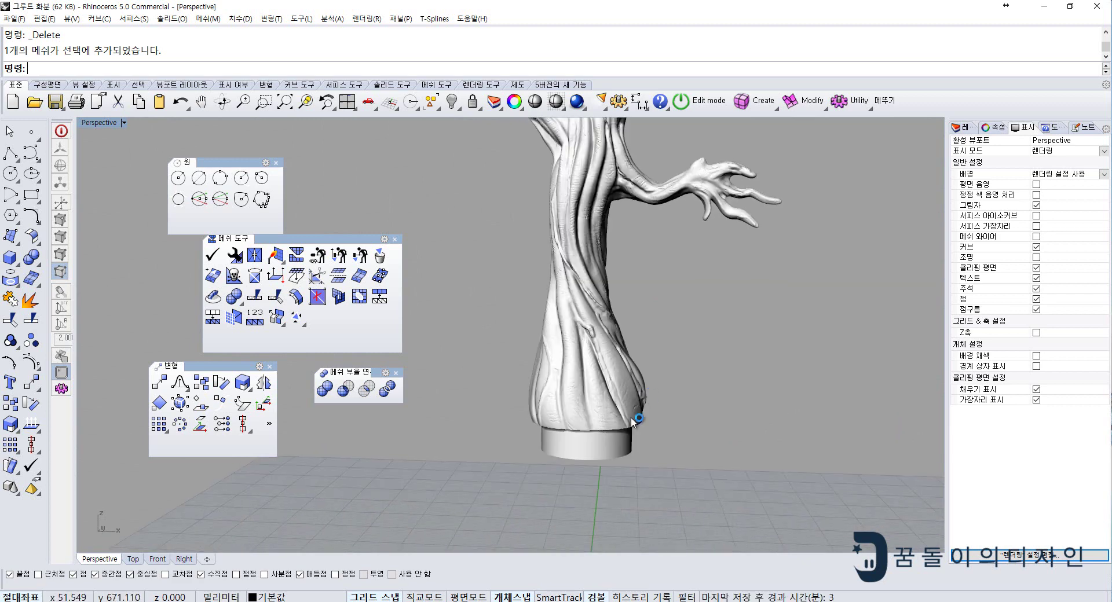
click(625, 431)
scroll(641, 314, down, 1)
key(Escape)
scroll(647, 244, up, 3)
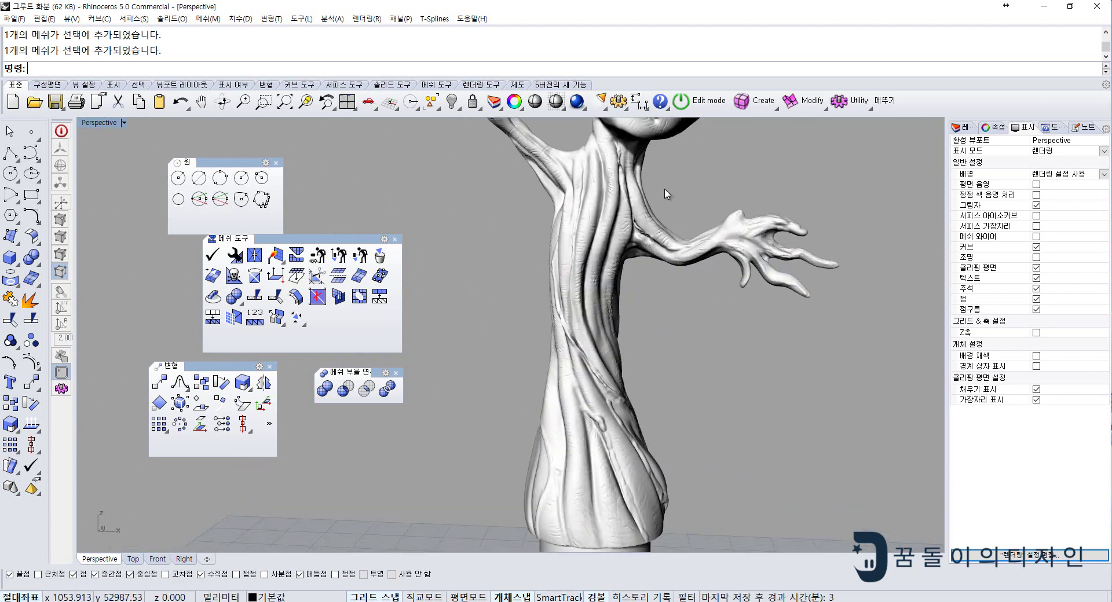
scroll(650, 248, up, 2)
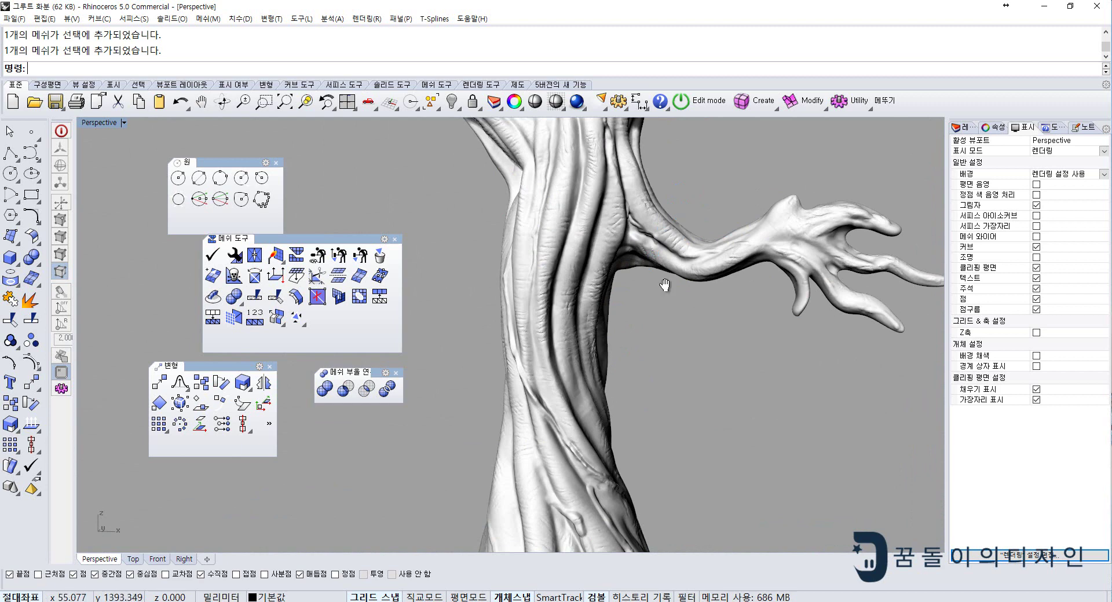
scroll(664, 285, down, 2)
scroll(668, 238, up, 1)
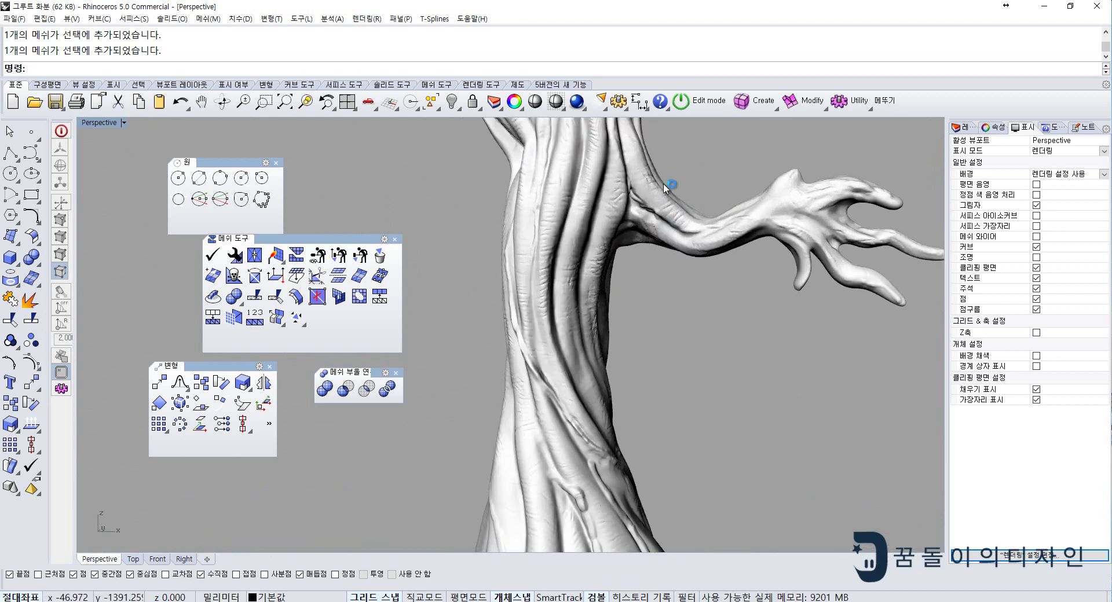
scroll(668, 190, down, 1)
scroll(671, 197, down, 1)
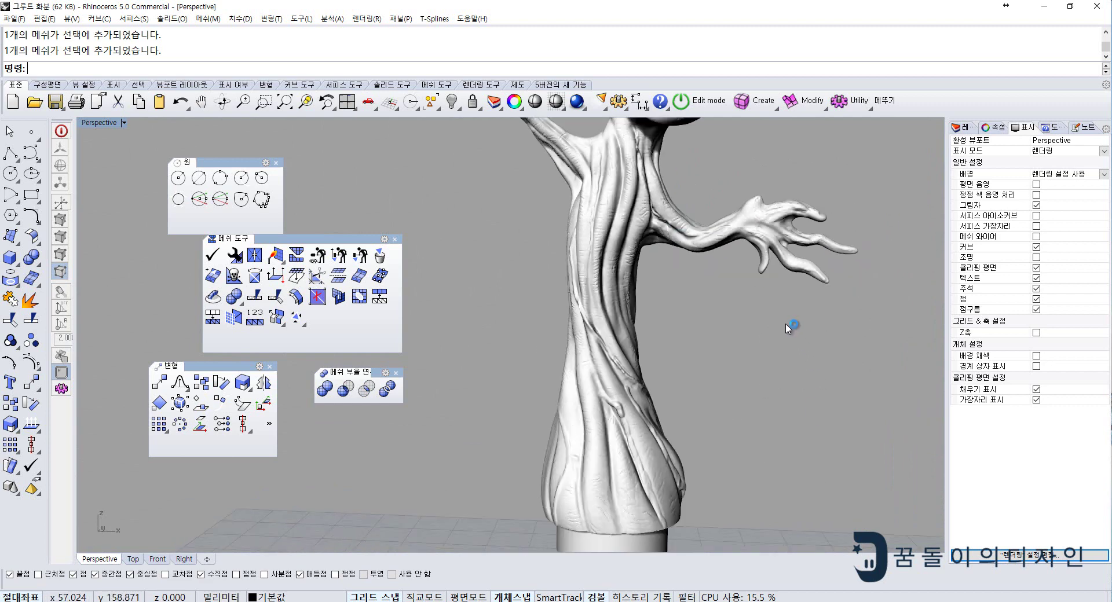
shift+right_drag(720, 283, 741, 323)
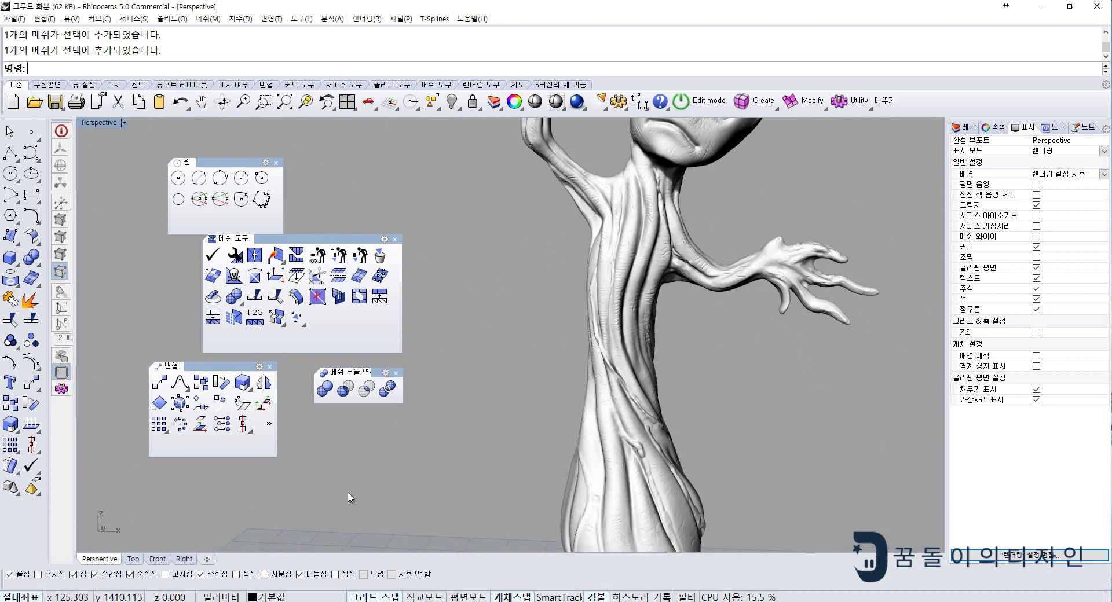
click(163, 559)
scroll(557, 395, down, 3)
scroll(597, 371, up, 3)
- Draw a straight polyline cut across the right arm joint
scroll(623, 347, up, 2)
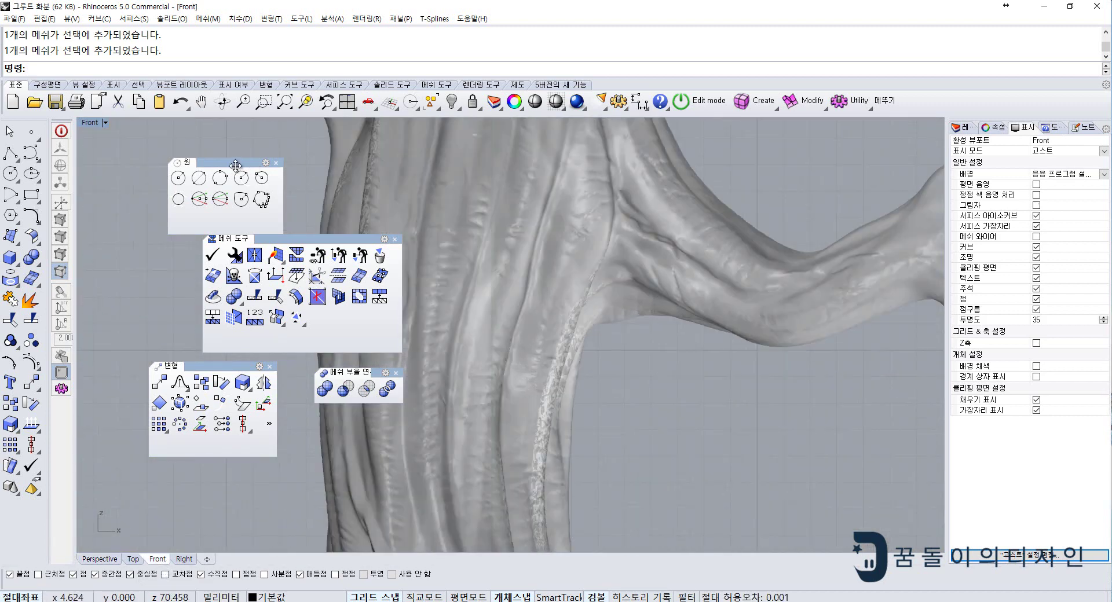
click(14, 153)
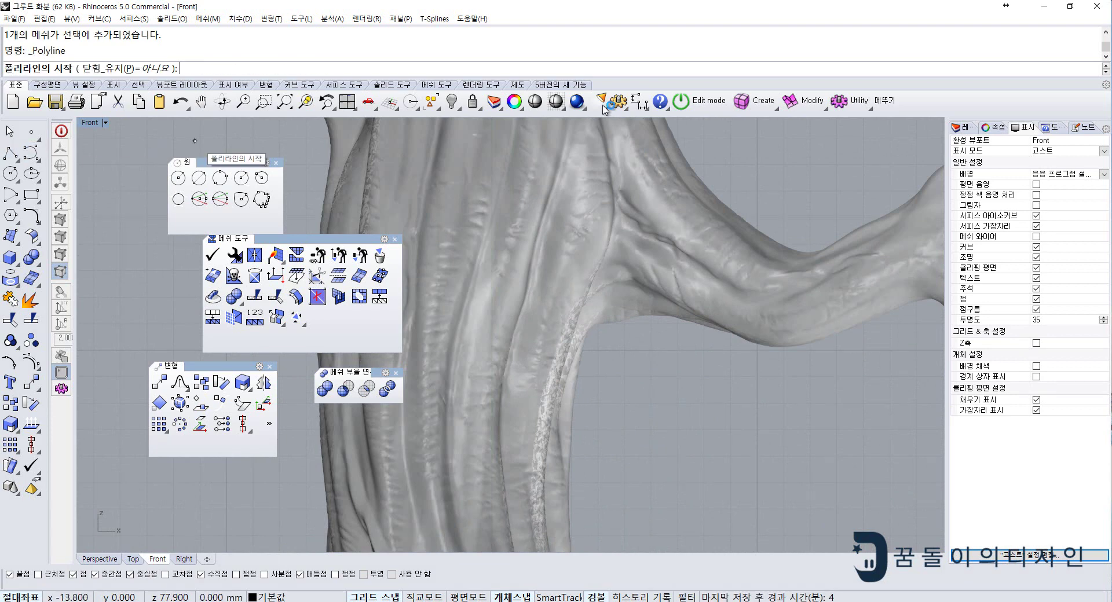
scroll(724, 157, down, 2)
click(724, 152)
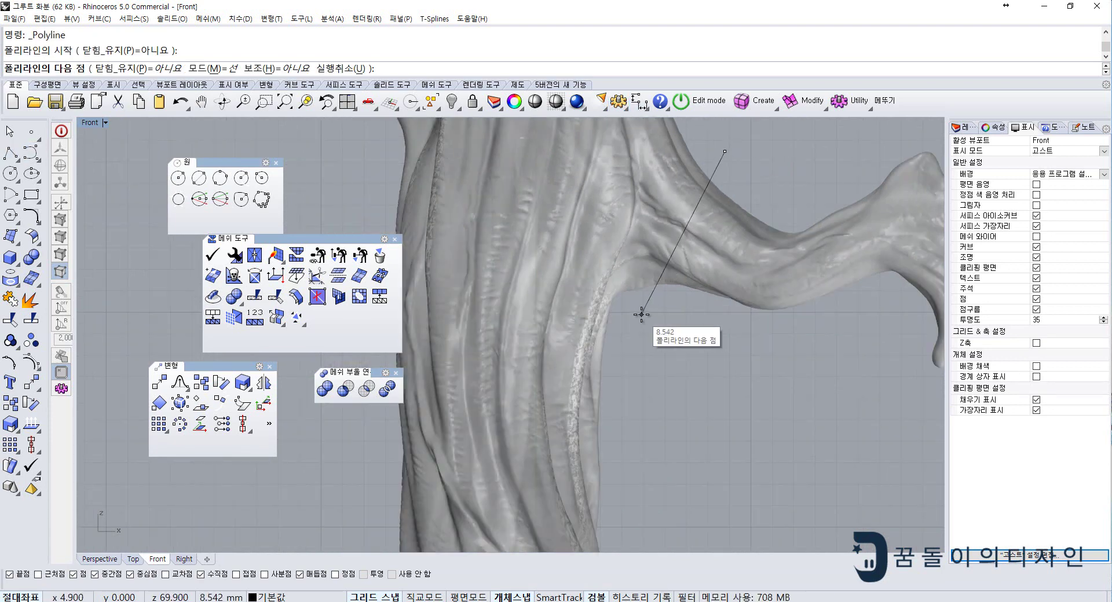
click(642, 314)
key(Return)
scroll(637, 290, down, 3)
- Draw a second straight cut line across the left arm joint
key(Return)
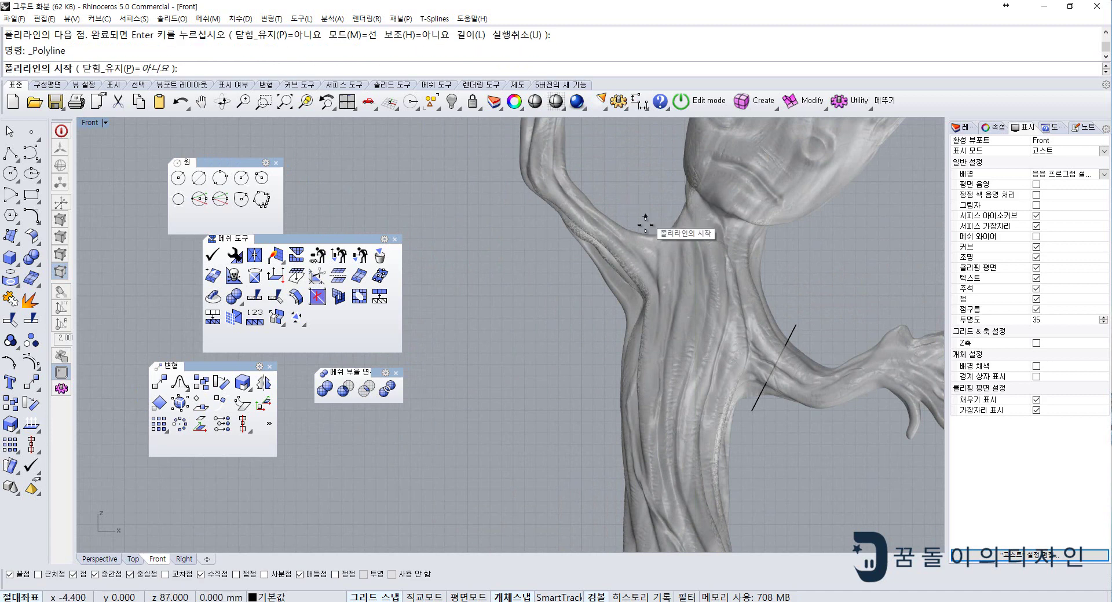
click(647, 225)
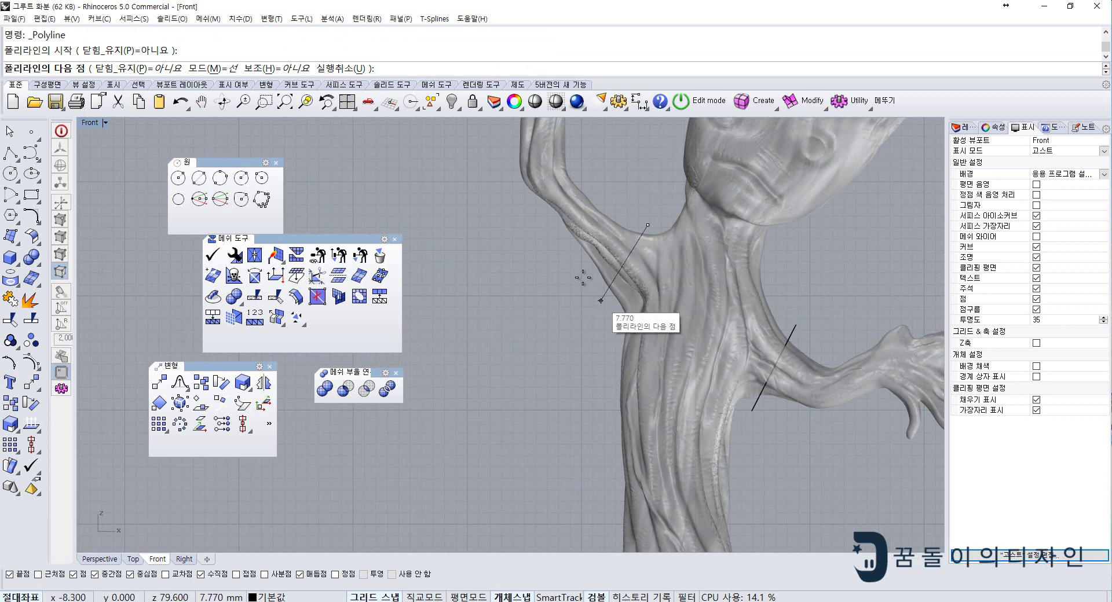
scroll(596, 285, down, 2)
scroll(616, 323, down, 2)
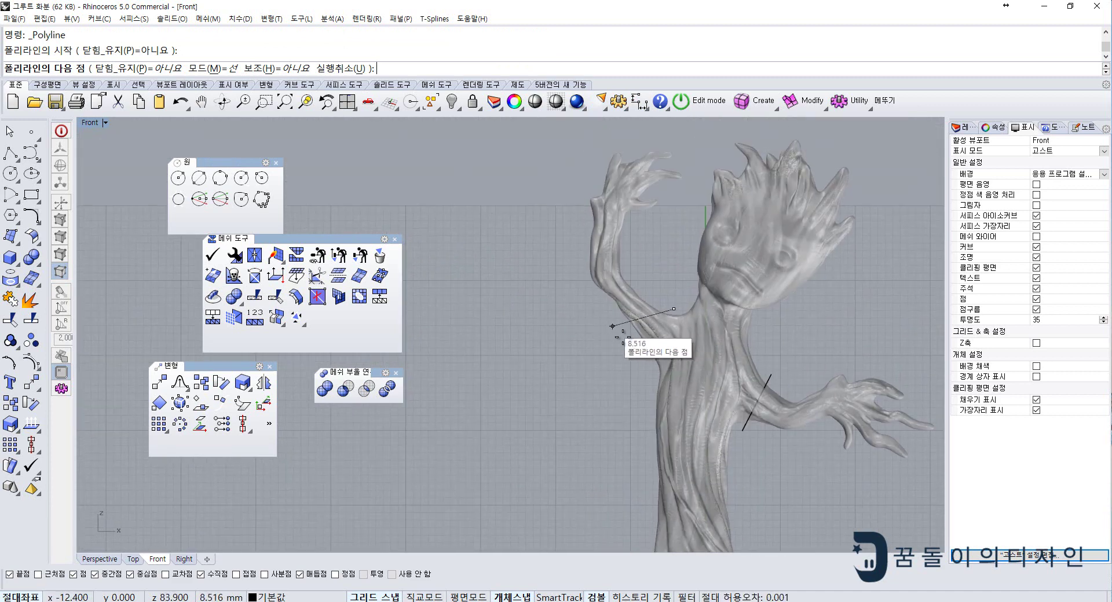
scroll(622, 336, up, 2)
click(625, 337)
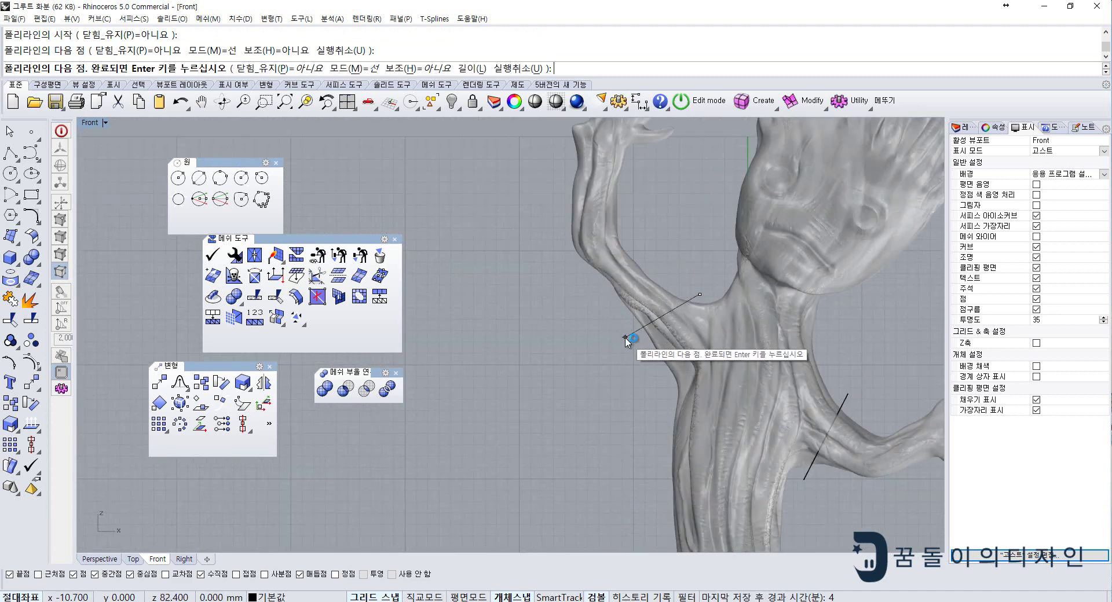
key(Return)
scroll(628, 342, down, 3)
scroll(633, 347, up, 2)
scroll(628, 311, up, 1)
- Select both cut lines and view them in the Perspective viewport
right_drag(700, 376, 680, 338)
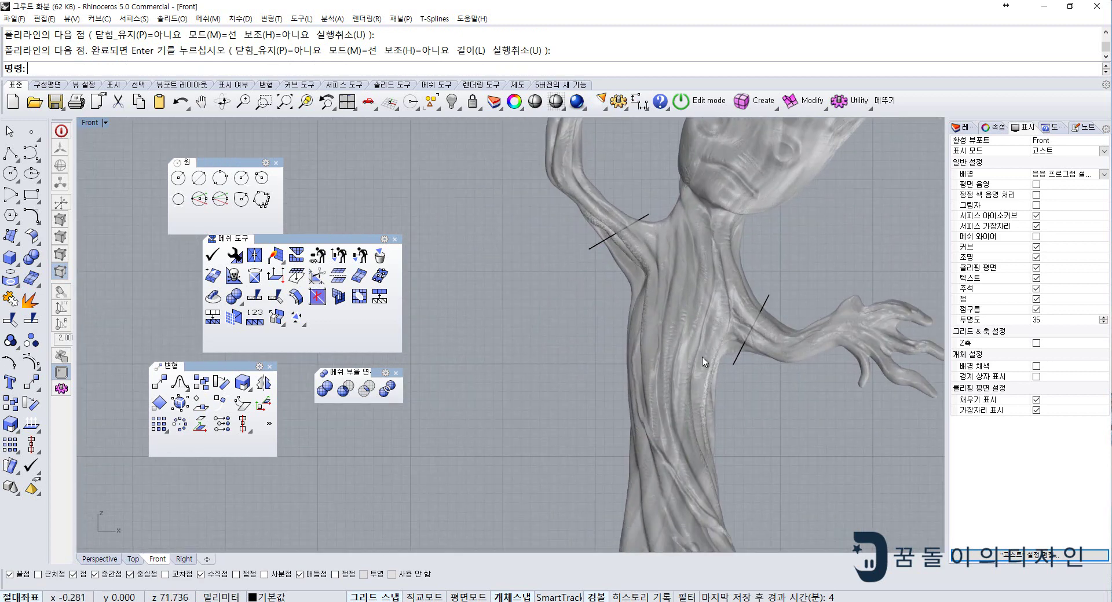
click(731, 349)
shift+click(590, 235)
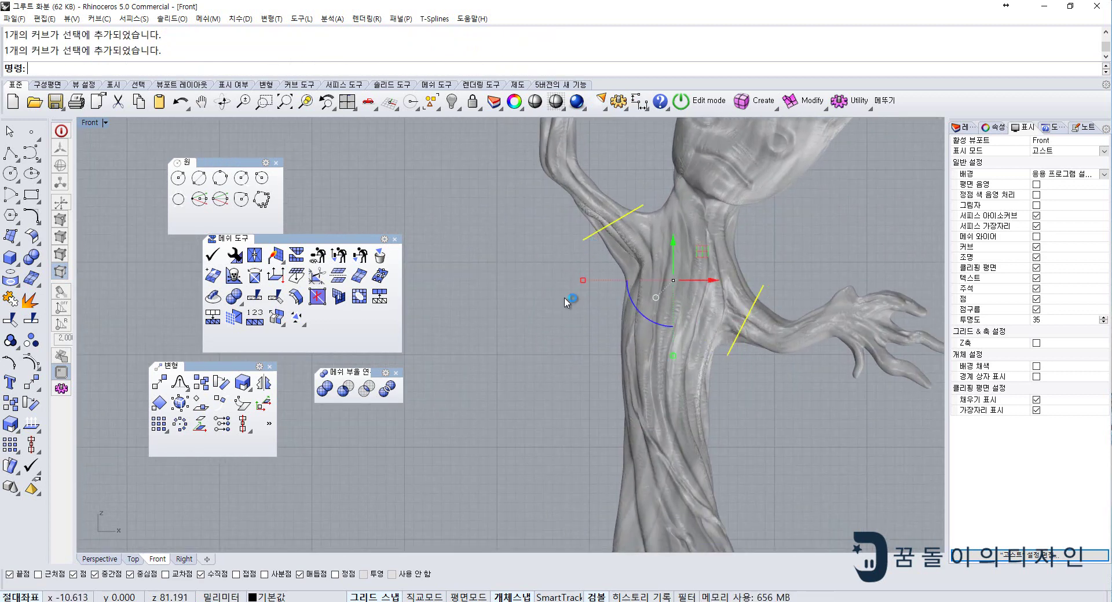
click(100, 559)
mouse_move(441, 417)
right_down()
mouse_move(385, 434)
mouse_move(389, 459)
mouse_move(537, 332)
mouse_move(703, 397)
mouse_move(719, 245)
right_up()
- Switch Perspective to Ghosted display and select both cut lines
click(533, 322)
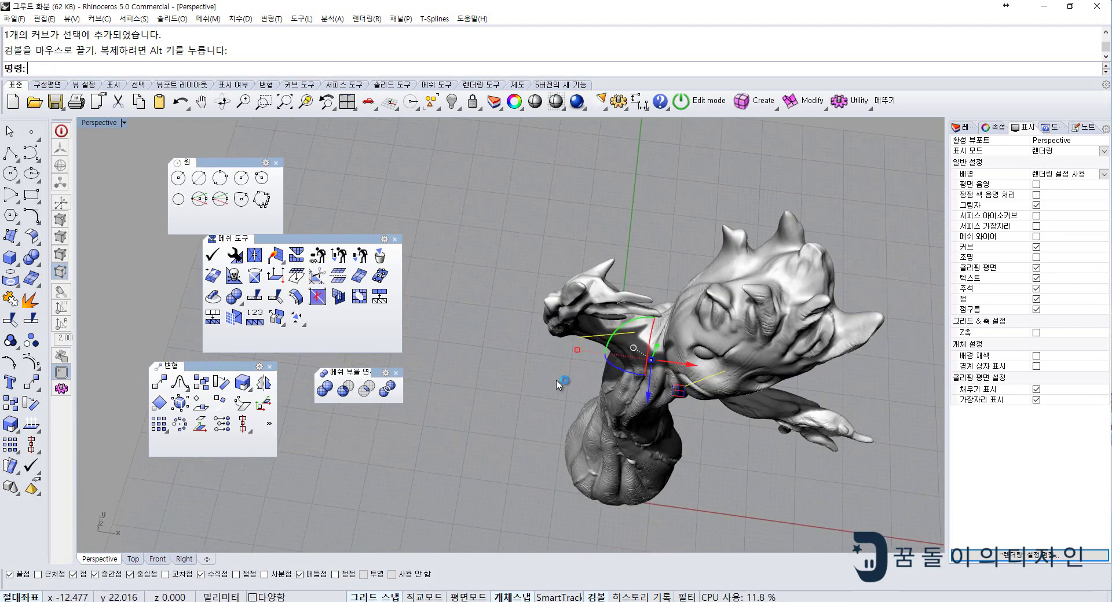
key(ctrl+alt+g)
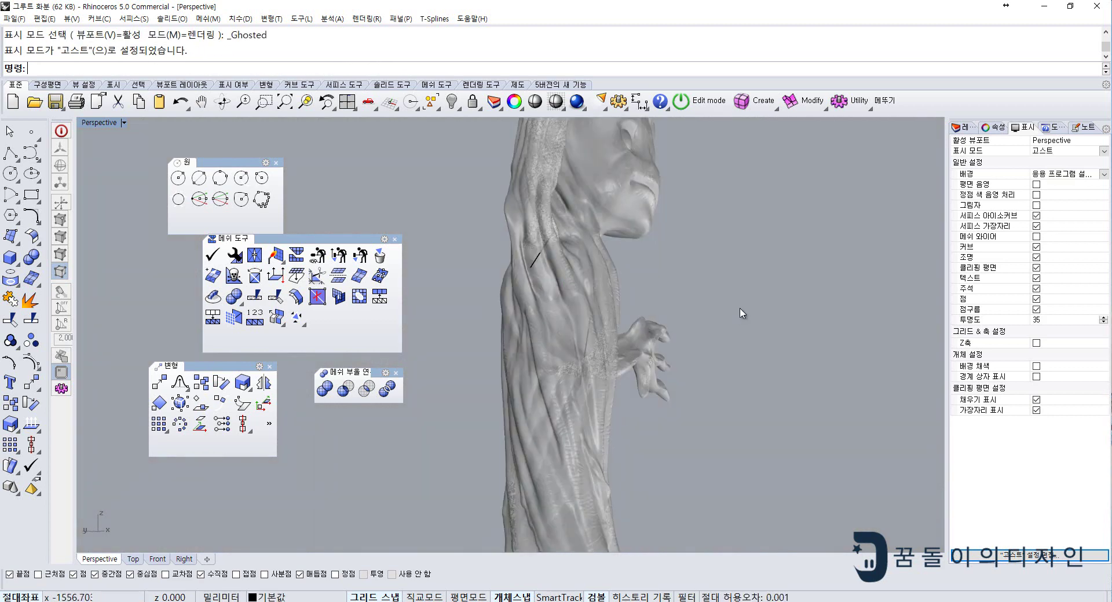
mouse_move(740, 312)
right_down()
mouse_move(604, 334)
mouse_move(585, 311)
mouse_move(556, 348)
mouse_move(586, 331)
mouse_move(590, 249)
right_up()
click(605, 333)
click(561, 313)
scroll(586, 332, down, 3)
click(689, 336)
mouse_move(689, 336)
right_down()
mouse_move(707, 324)
mouse_move(666, 383)
right_up()
- Extrude both cut lines into solid slabs through the arm joints
key(Return)
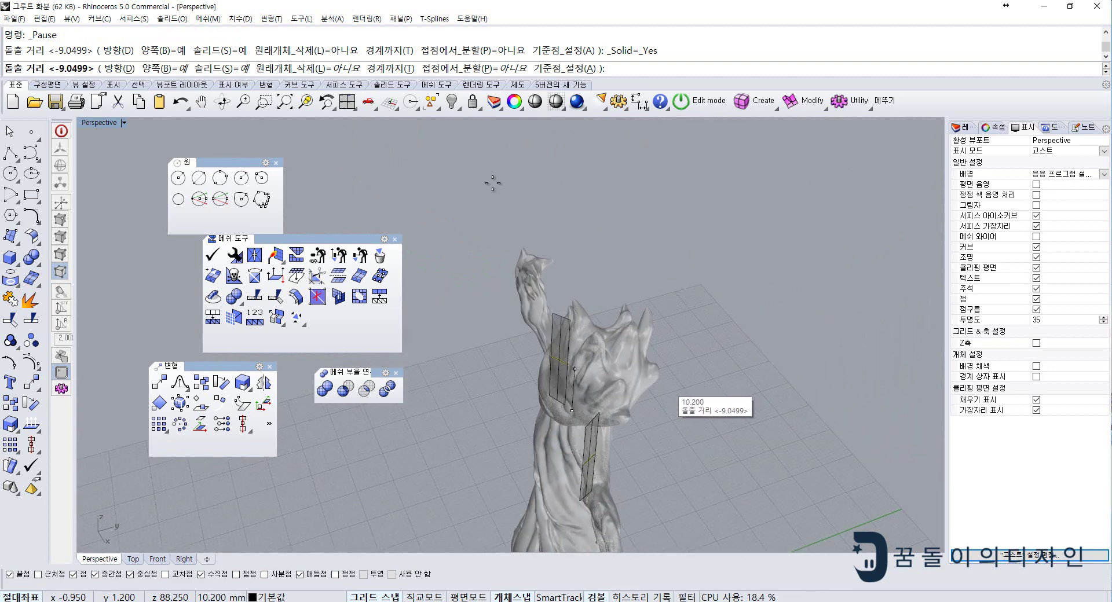
click(124, 68)
key(Return)
key(Return)
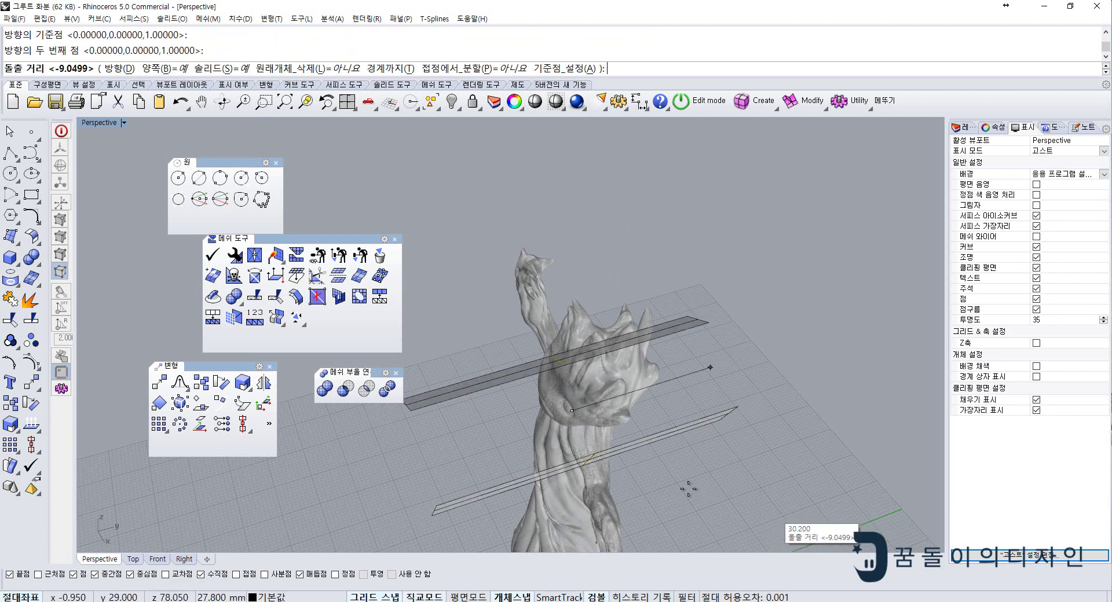
key(Return)
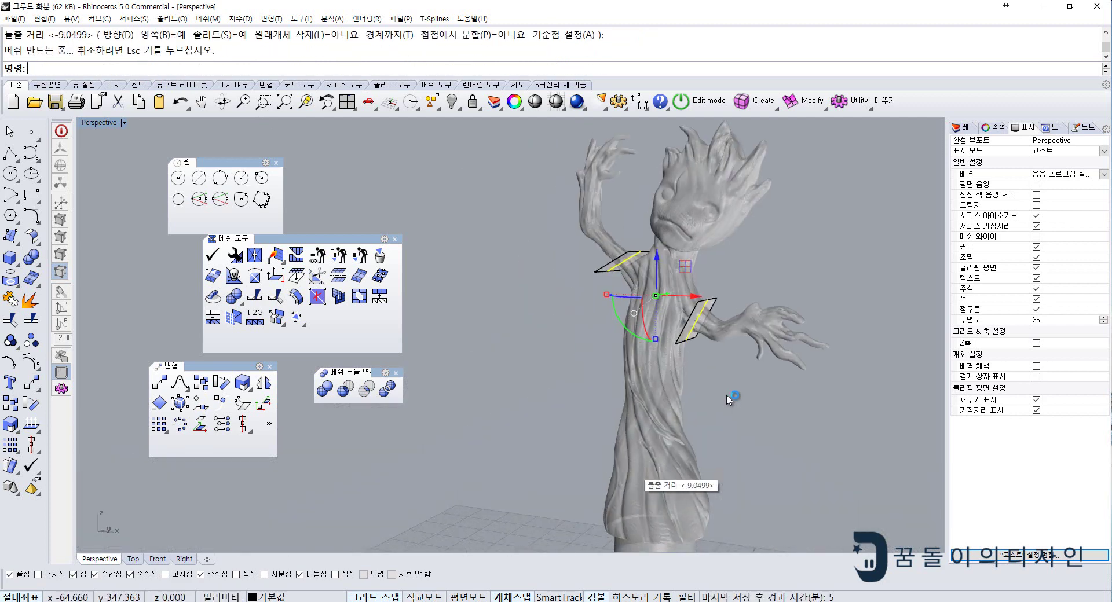
mouse_move(729, 400)
right_down()
mouse_move(723, 357)
mouse_move(979, 155)
right_up()
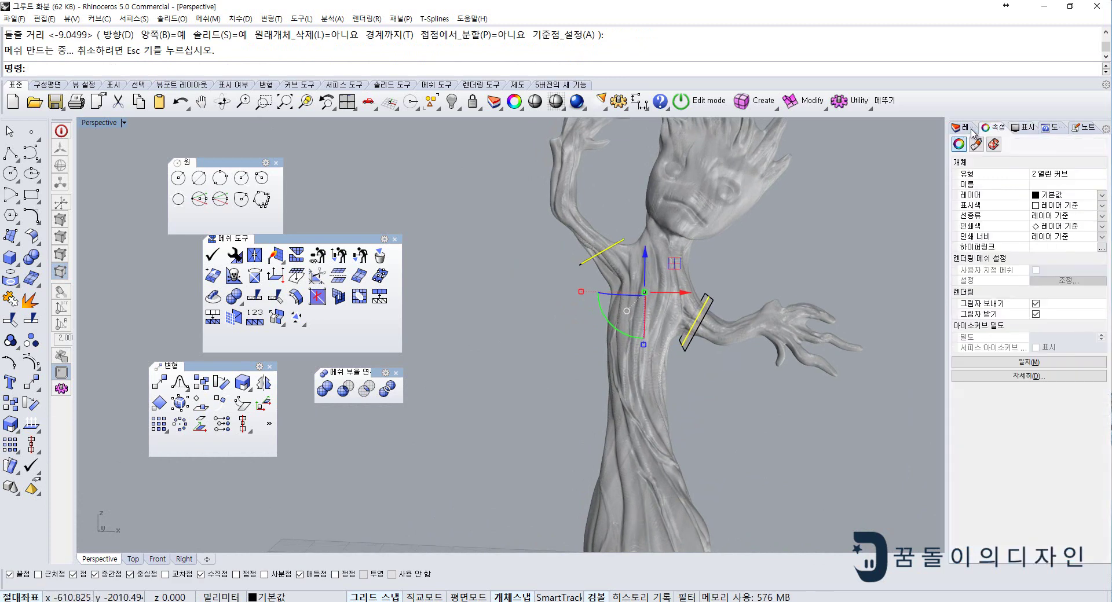
- Move the two cutting slabs onto layer 레이어 01
click(960, 127)
right_click(968, 174)
click(999, 377)
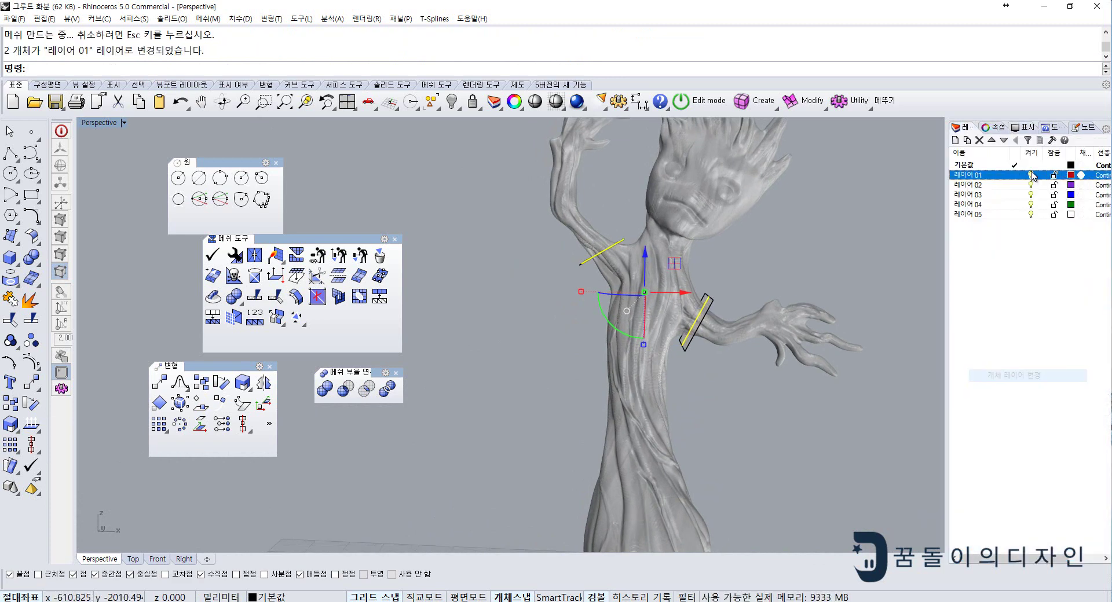
key(Escape)
right_drag(745, 330, 668, 338)
scroll(669, 310, down, 3)
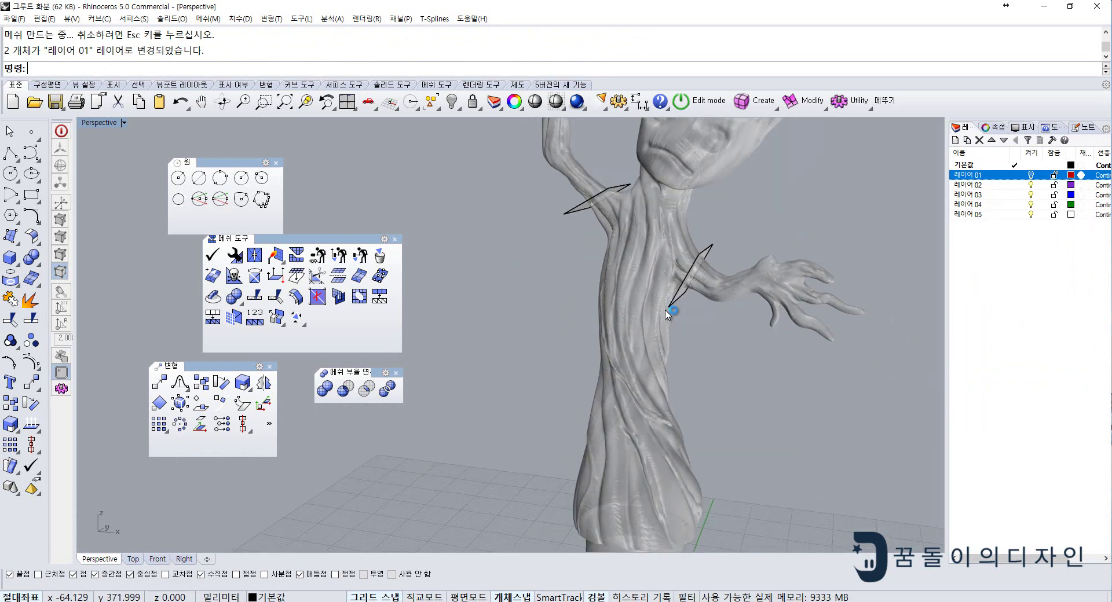
click(668, 306)
scroll(676, 302, up, 2)
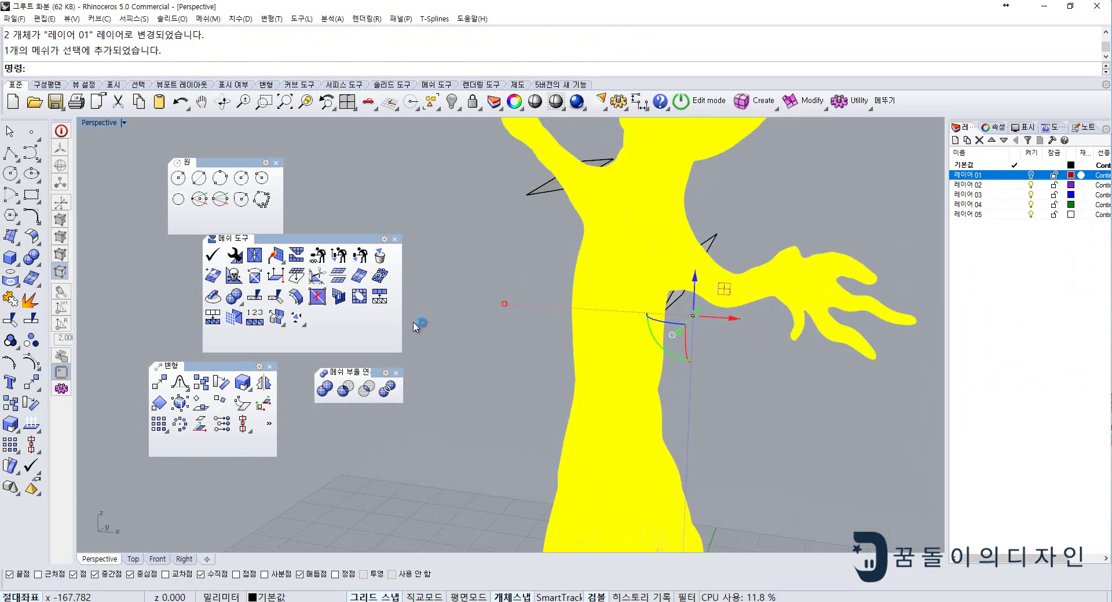
- Mesh Boolean Split the Groot mesh with both cutting slabs, then check the arm and trunk pieces
drag(390, 372, 406, 368)
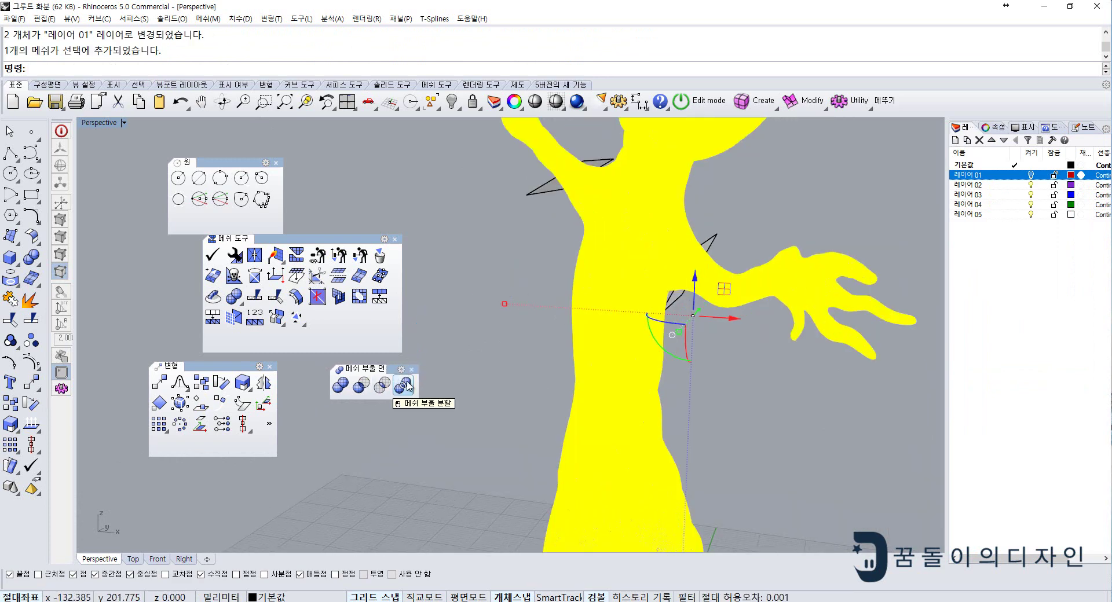
click(404, 384)
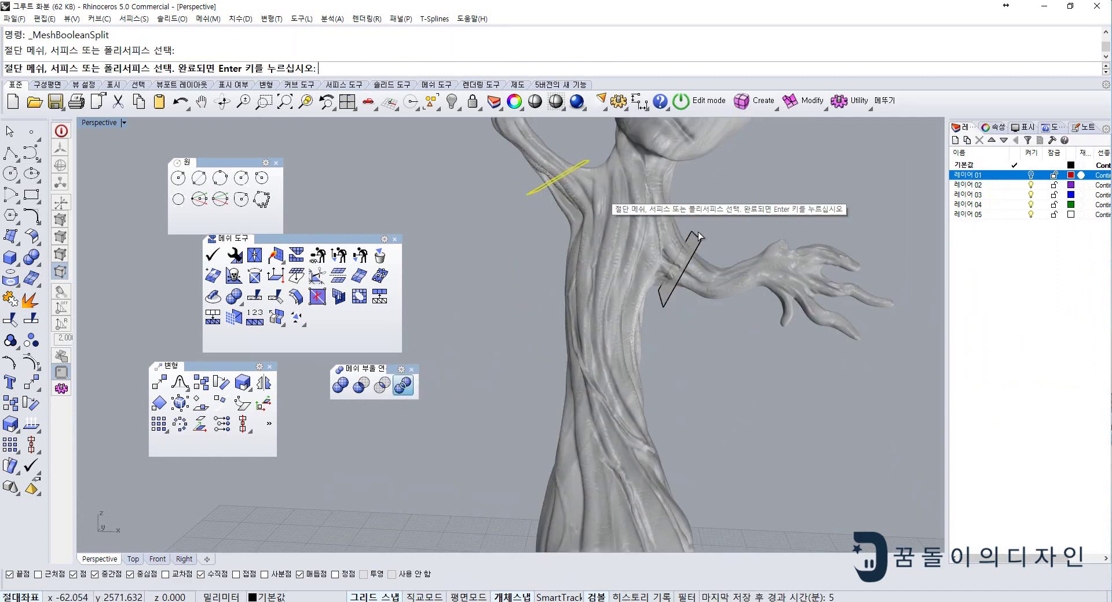
click(694, 234)
key(Return)
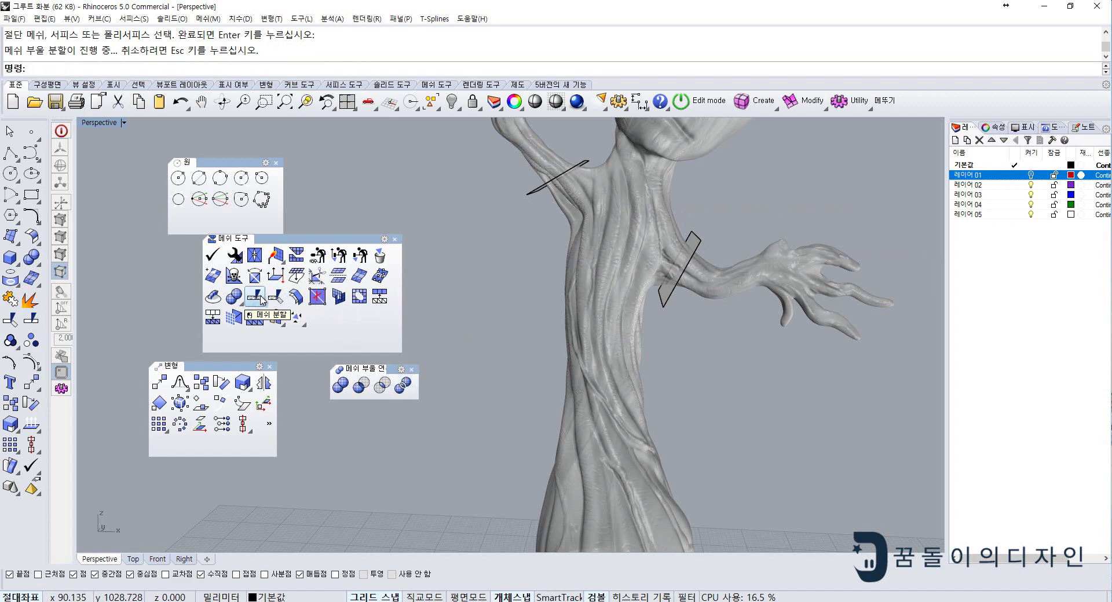
click(537, 160)
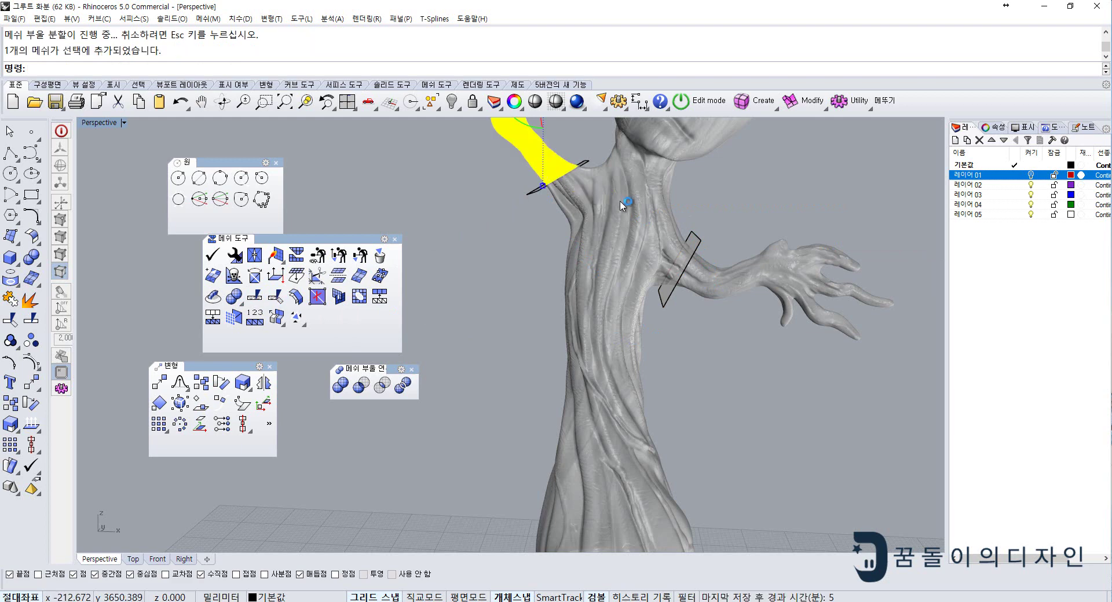
click(681, 250)
key(Escape)
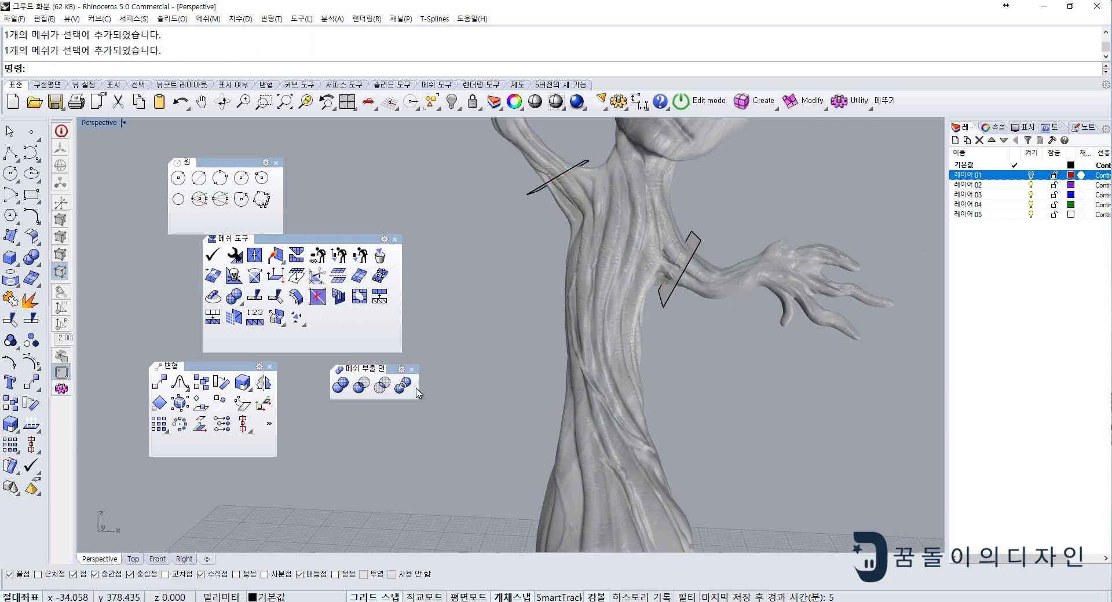
- Check the split-off hand, upper arm and trunk pieces
click(672, 300)
right_drag(514, 226, 523, 232)
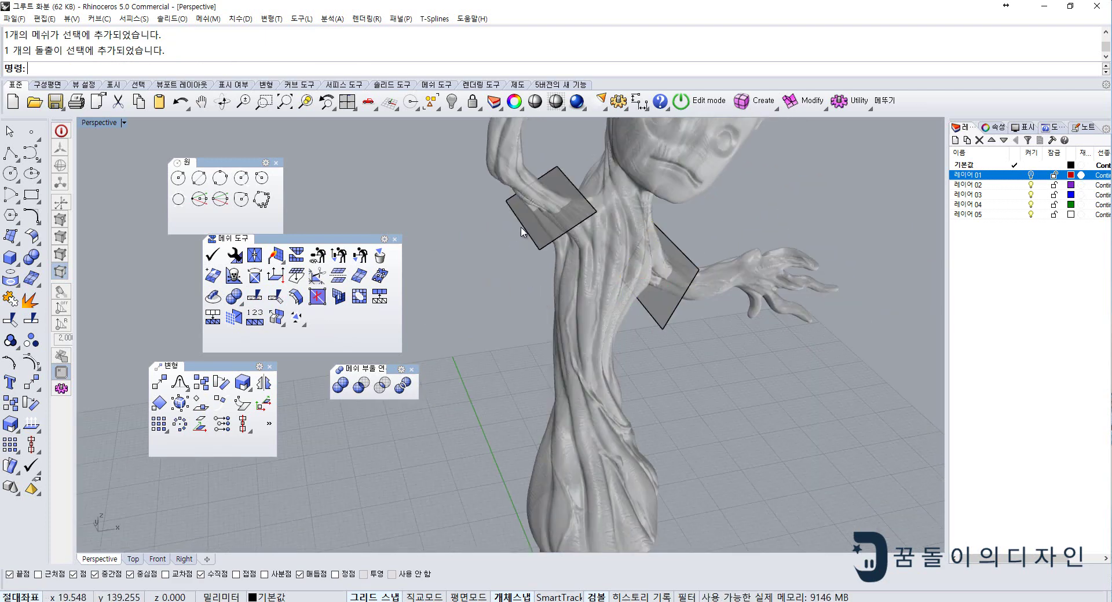
right_drag(644, 348, 708, 322)
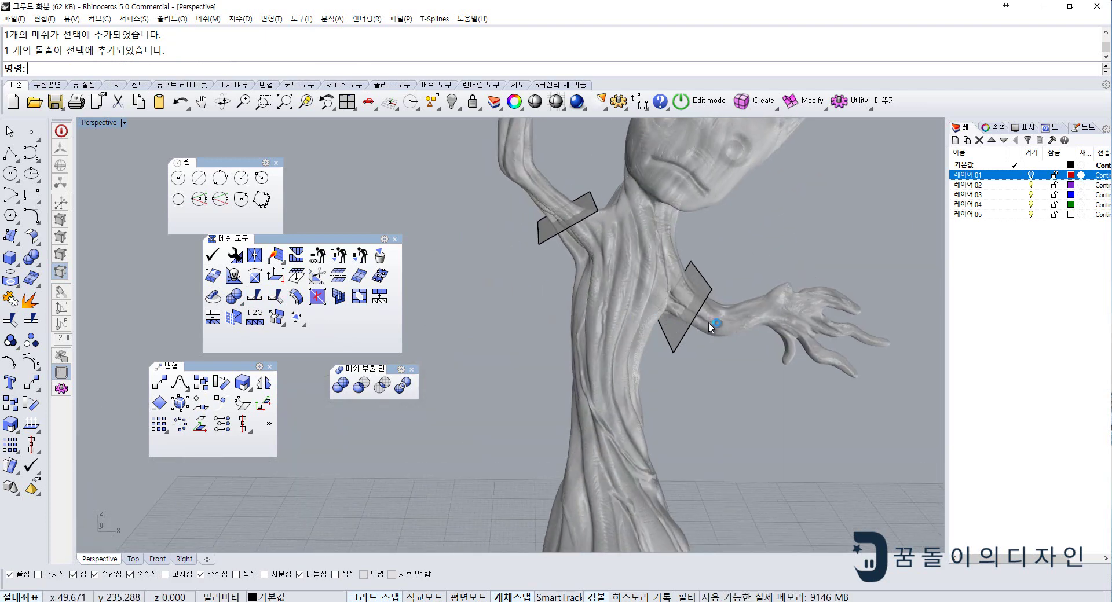
click(725, 325)
click(537, 190)
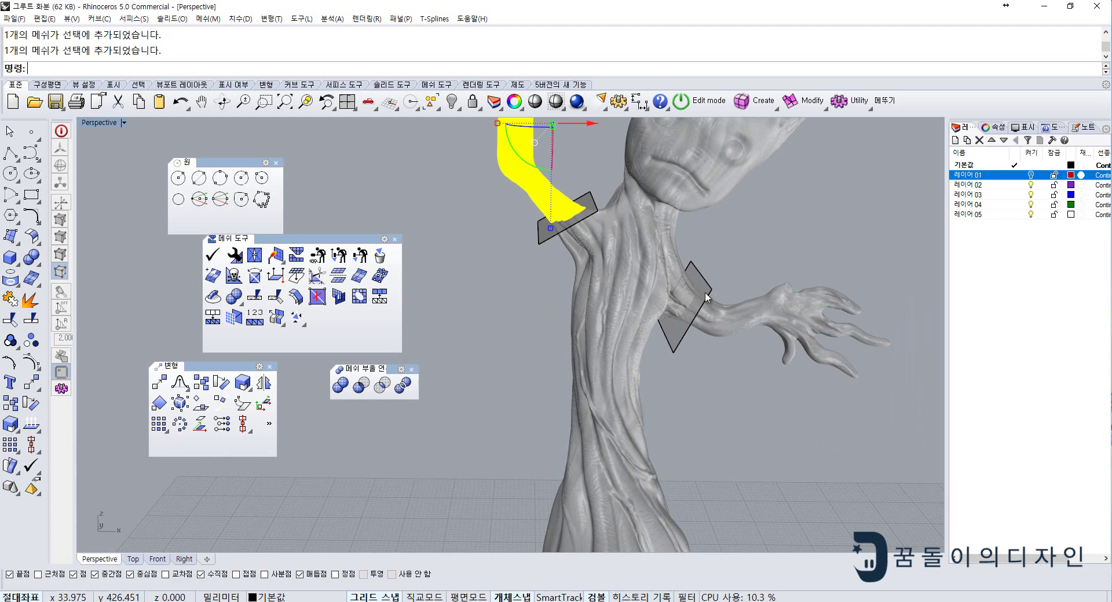
shift+click(727, 313)
click(640, 348)
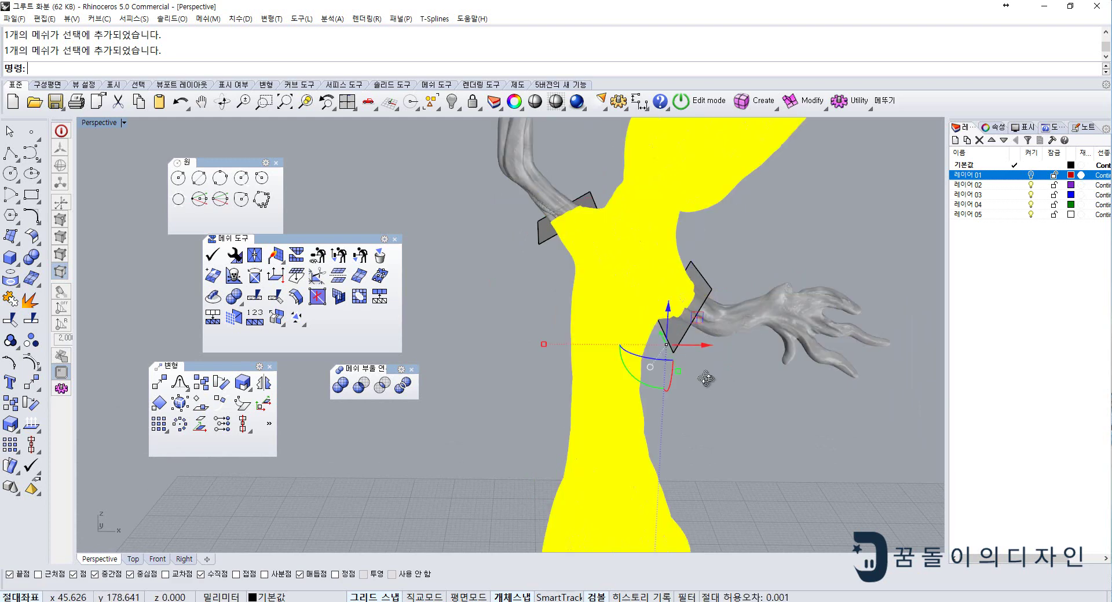
key(Escape)
- Set the construction plane to the cutting slab at the outstretched arm joint
scroll(701, 295, up, 3)
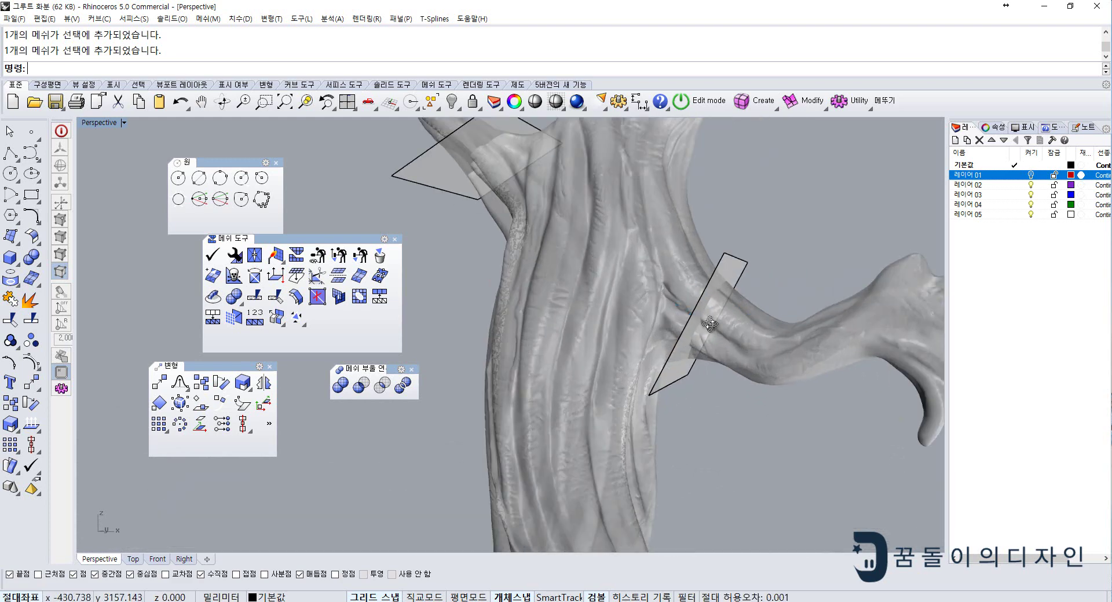
right_drag(710, 325, 699, 288)
right_drag(701, 341, 675, 355)
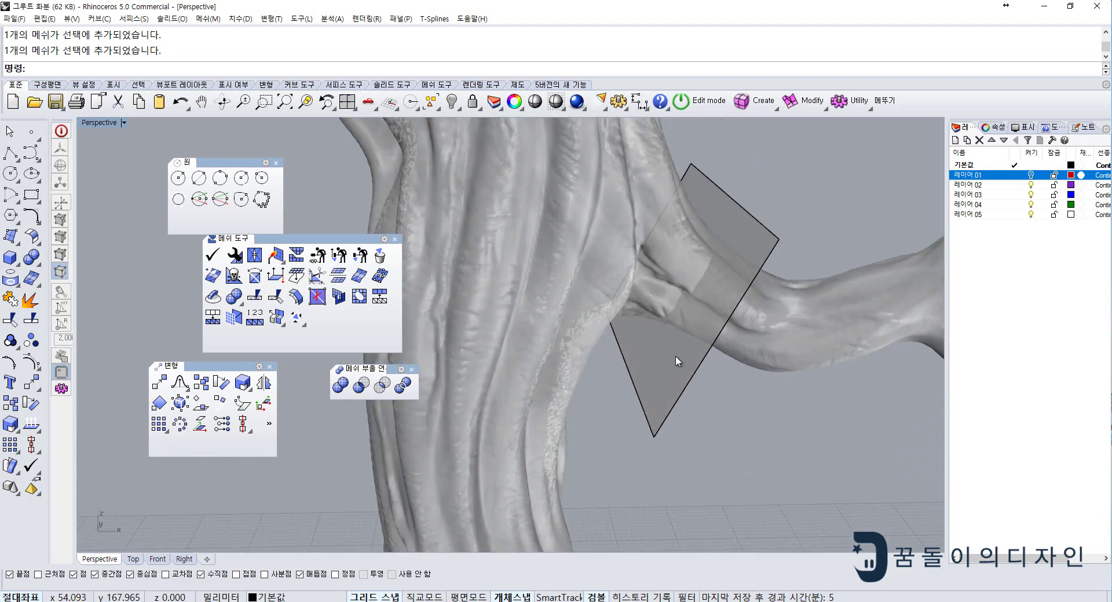
click(674, 355)
right_drag(729, 407, 410, 179)
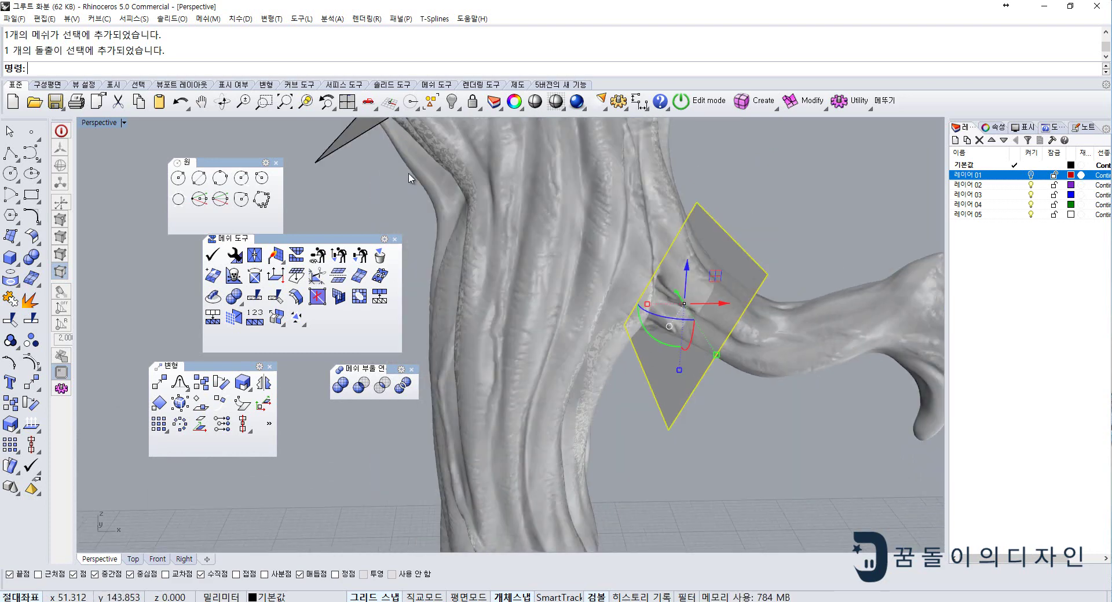
click(392, 106)
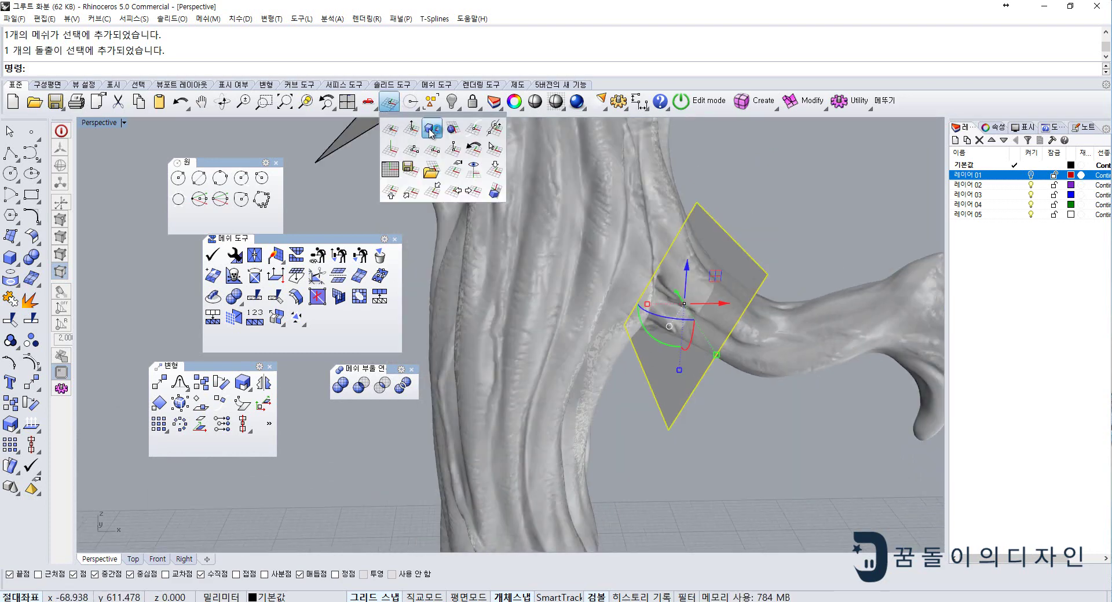
click(430, 128)
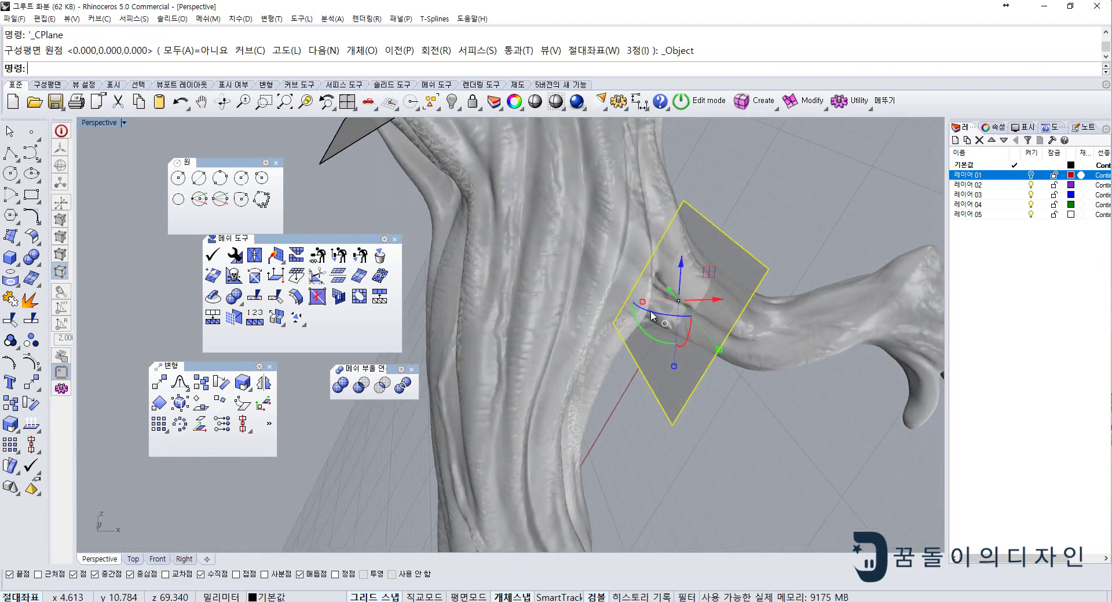
- Draw a 5 by 5 rectangle centred at the plane origin
mouse_move(614, 319)
right_down()
mouse_move(652, 316)
mouse_move(674, 403)
right_up()
click(699, 393)
text(rec)
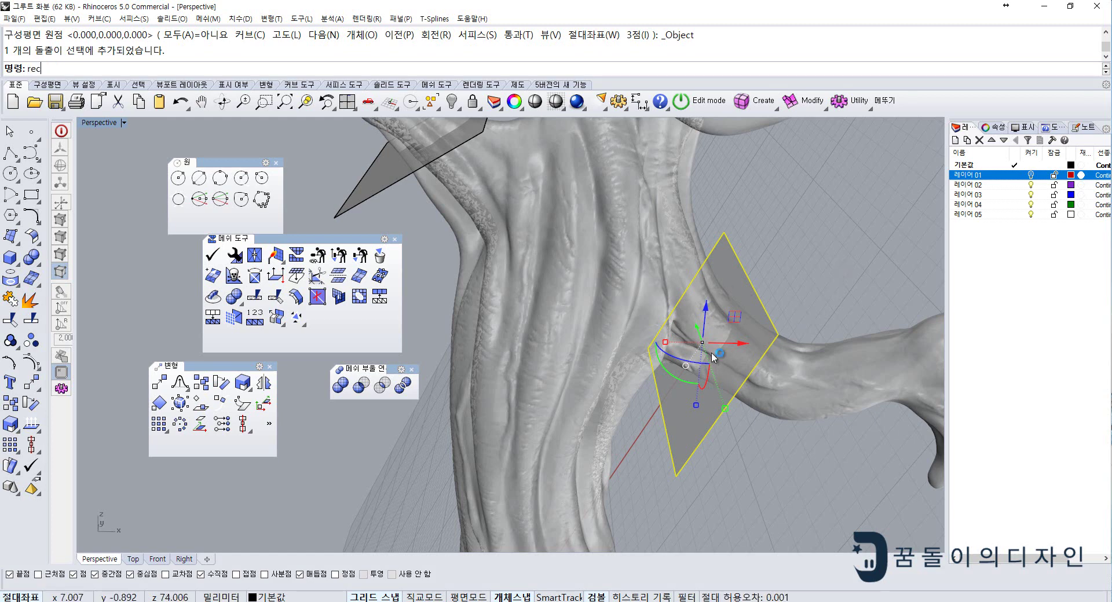
key(Return)
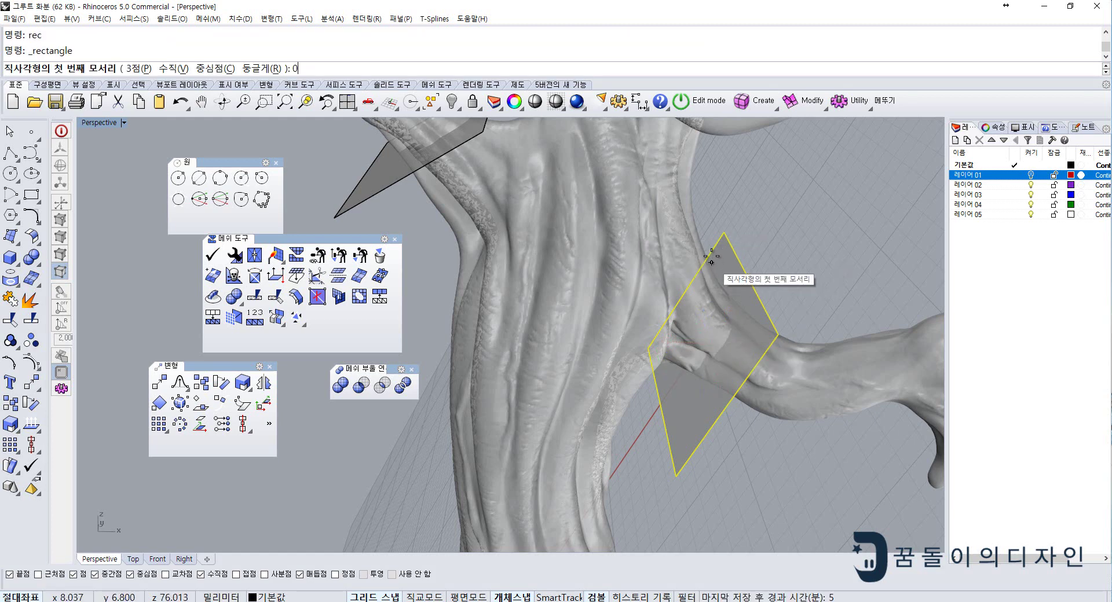
click(711, 257)
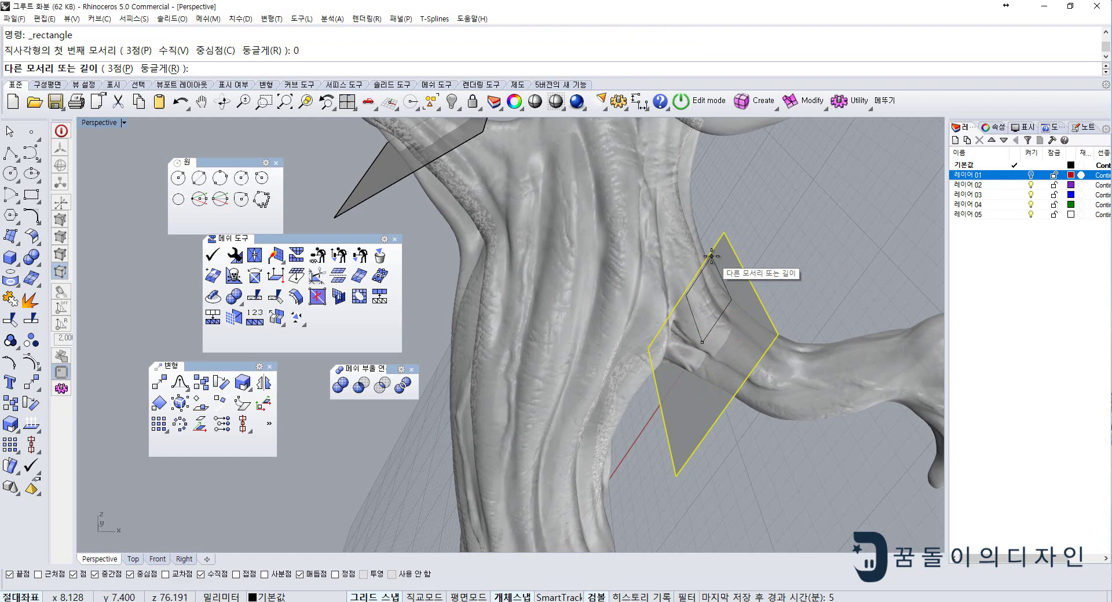
key(Escape)
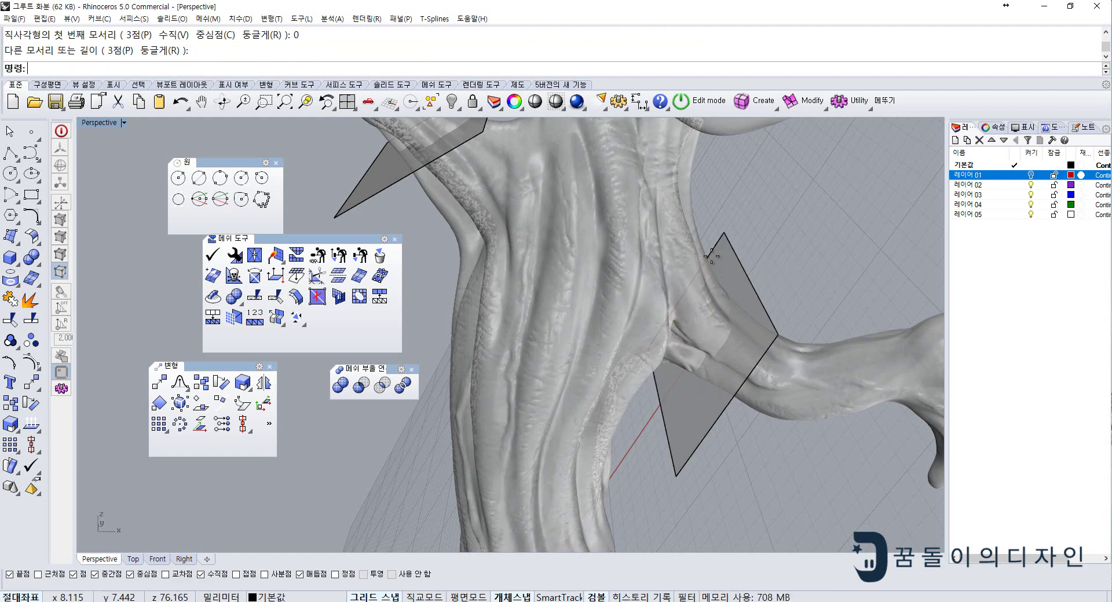
key(Return)
text(C)
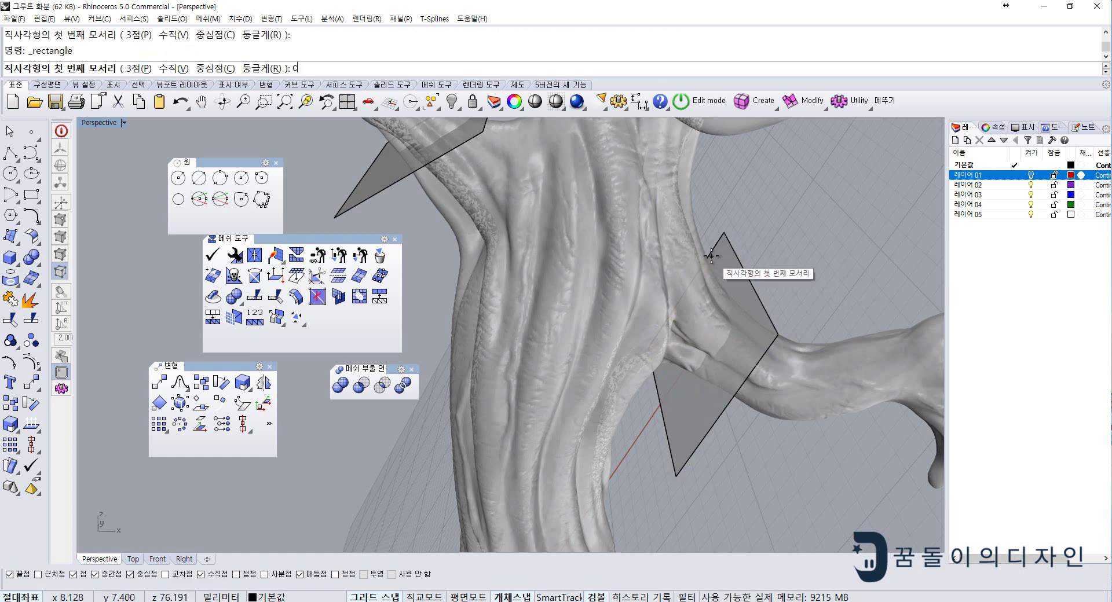
key(Return)
text(0)
key(Return)
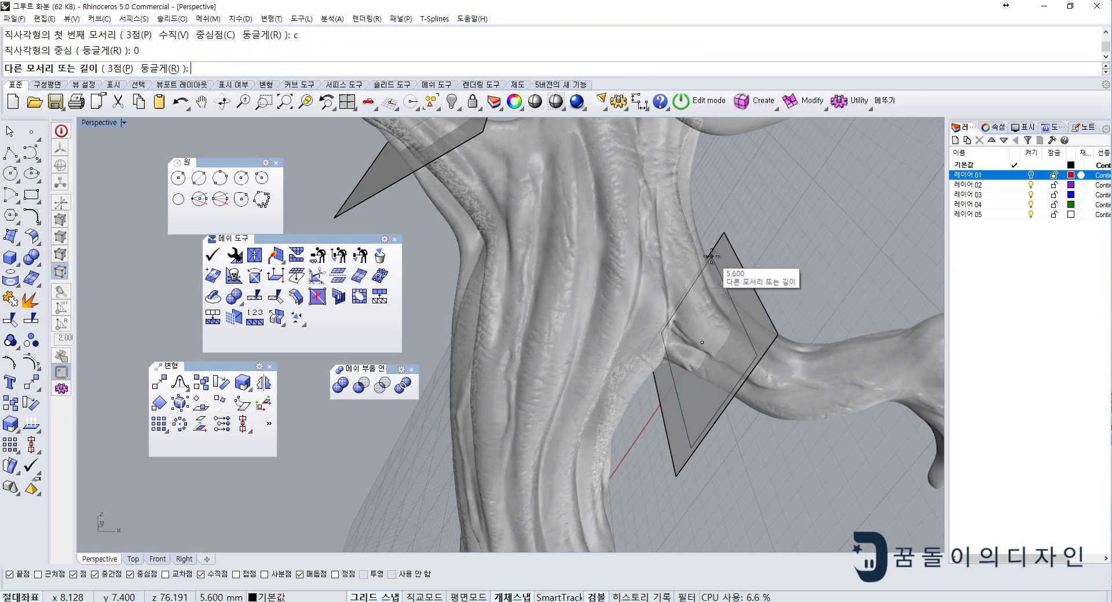
text(5)
key(Return)
text(5)
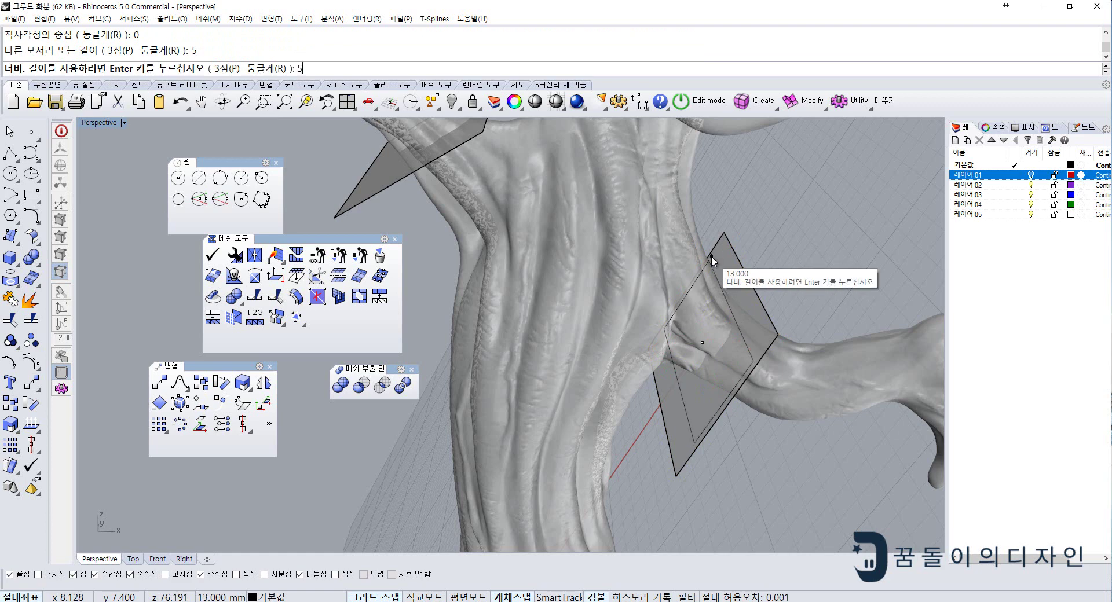
key(Return)
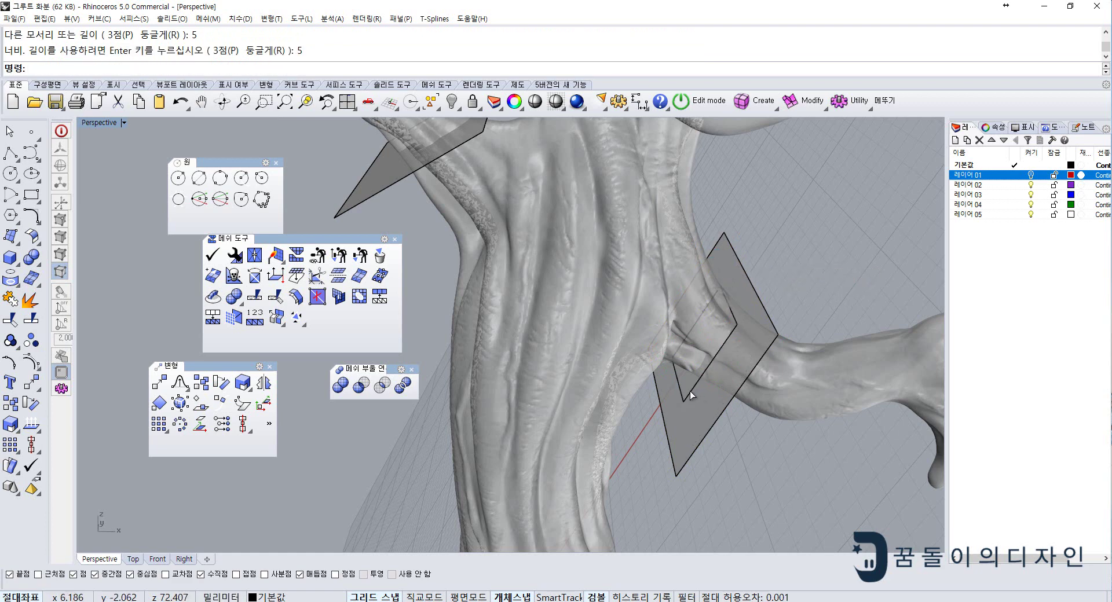
- Draw a 2 by 2 rectangle centred at the origin and select it
scroll(700, 365, up, 2)
scroll(701, 363, up, 1)
text(rec)
key(Return)
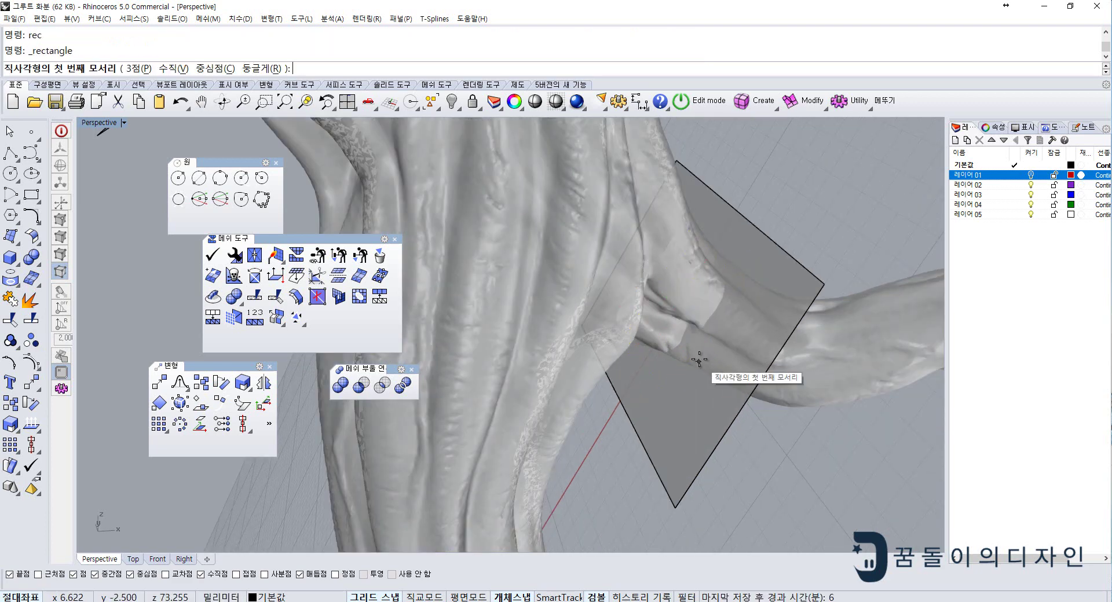
text(c)
key(Return)
text(0)
key(Return)
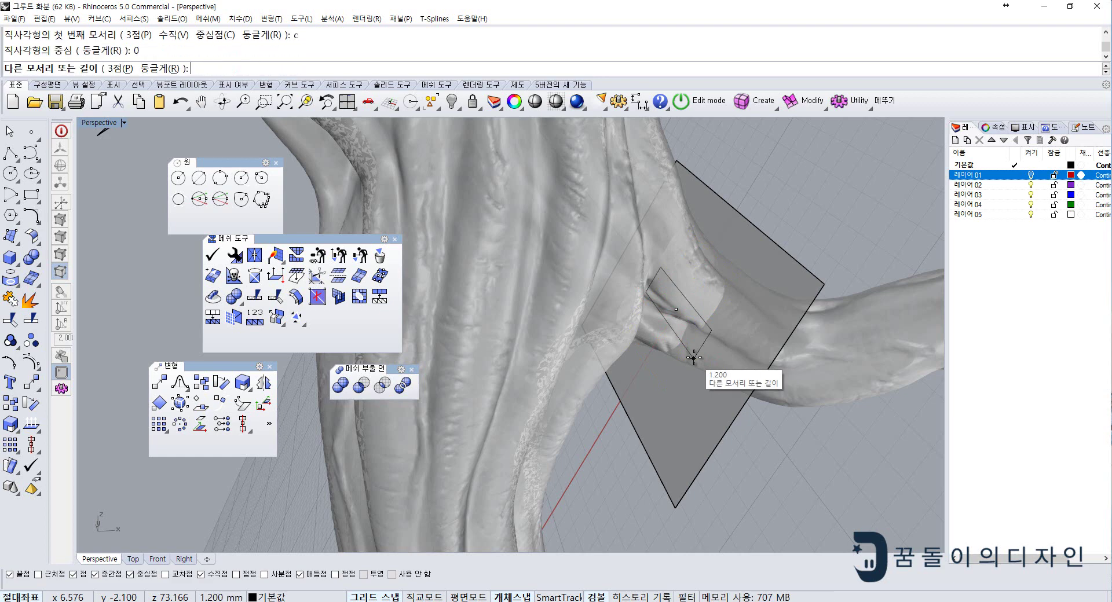
text(2)
key(Return)
text(2)
key(Return)
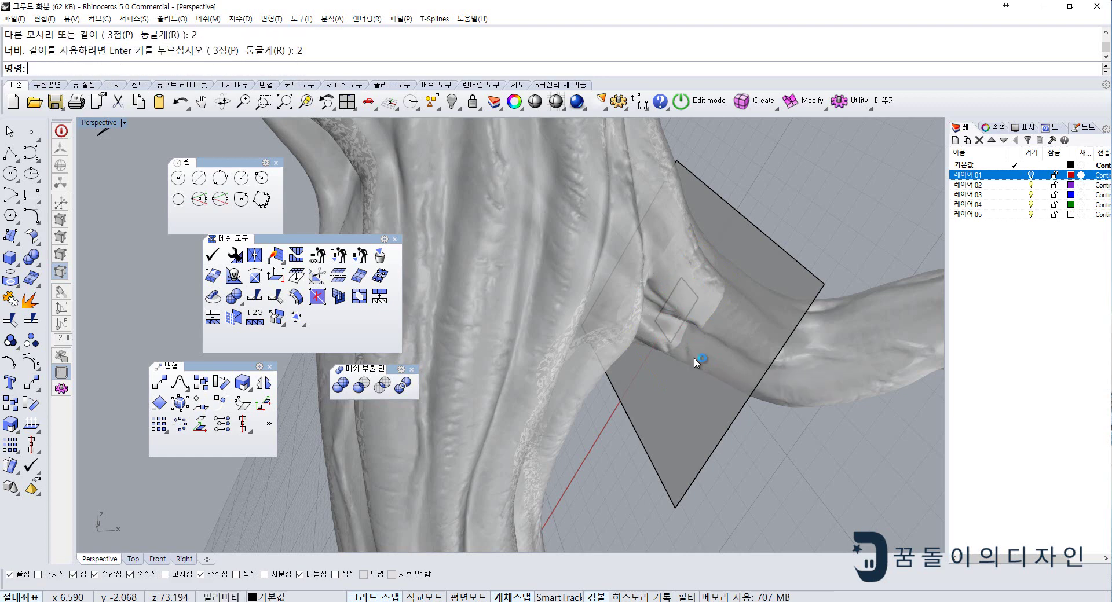
click(683, 322)
mouse_move(683, 322)
right_down()
mouse_move(693, 332)
mouse_move(662, 329)
mouse_move(704, 345)
right_up()
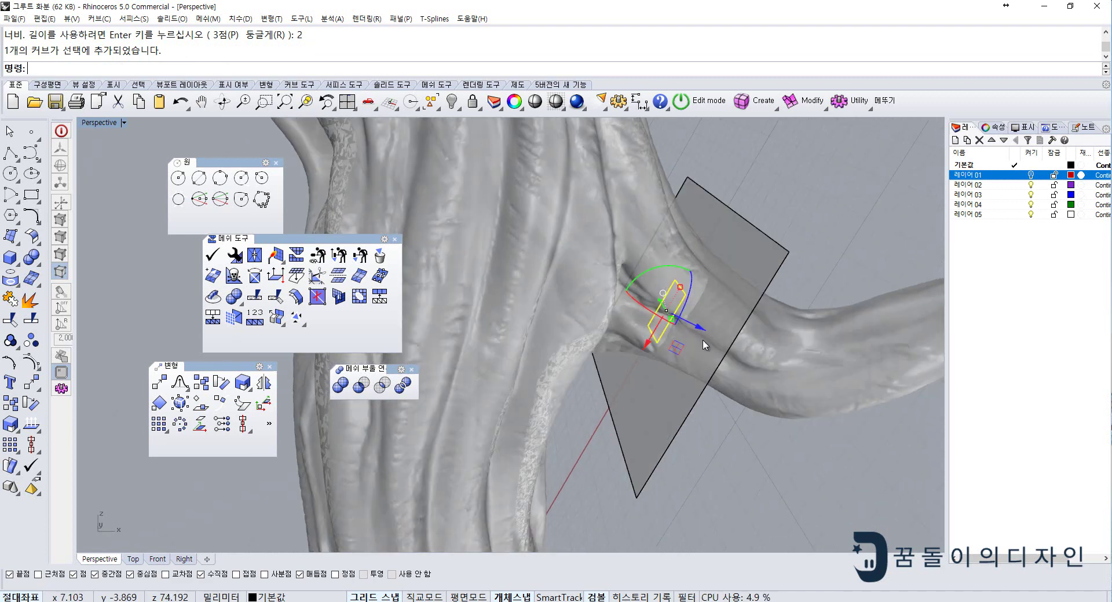
text(O)
- Offset the small square to one side
key(Return)
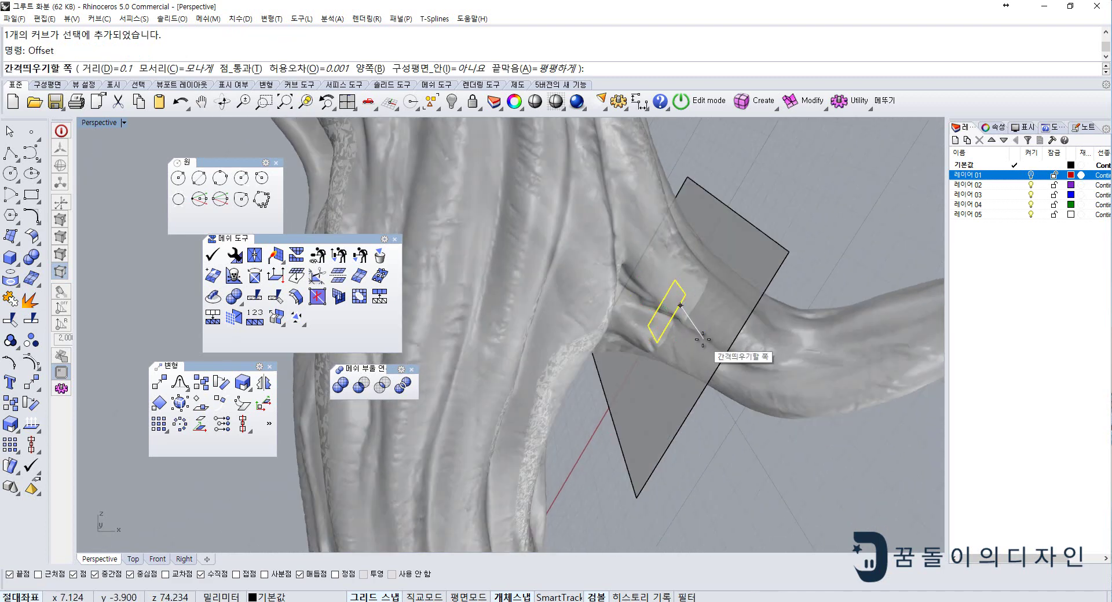
click(703, 339)
mouse_move(703, 339)
right_down()
mouse_move(682, 293)
mouse_move(721, 299)
mouse_move(678, 322)
right_up()
- Extrude the square outline 7 as a solid peg box crossing the cutting plane
click(689, 307)
middle_click(678, 322)
click(686, 324)
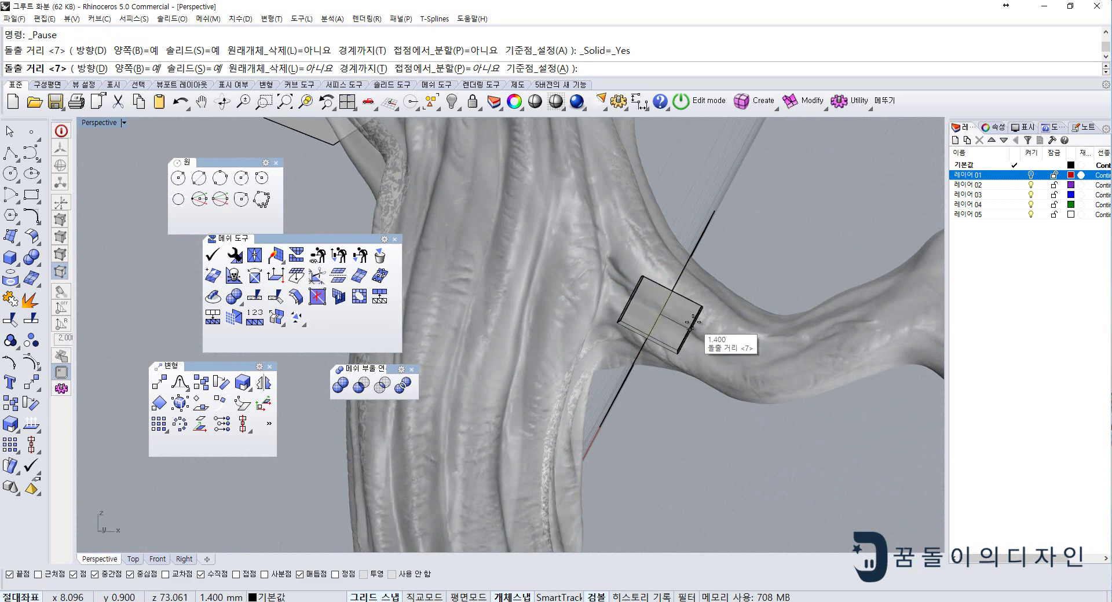
click(695, 324)
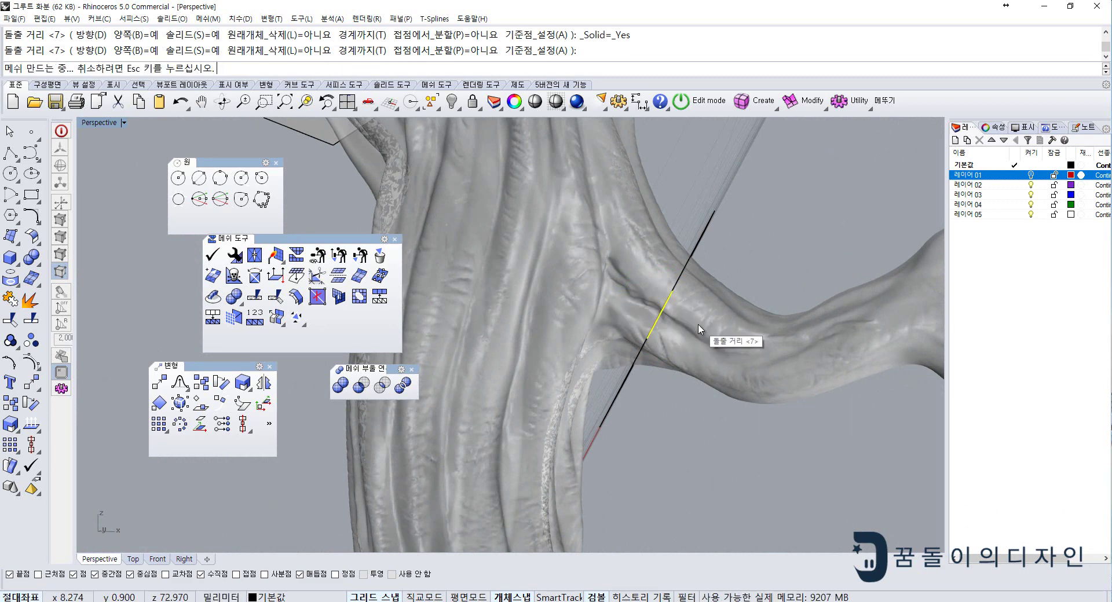
mouse_move(665, 416)
right_down()
mouse_move(523, 444)
mouse_move(532, 472)
mouse_move(637, 407)
mouse_move(519, 371)
right_up()
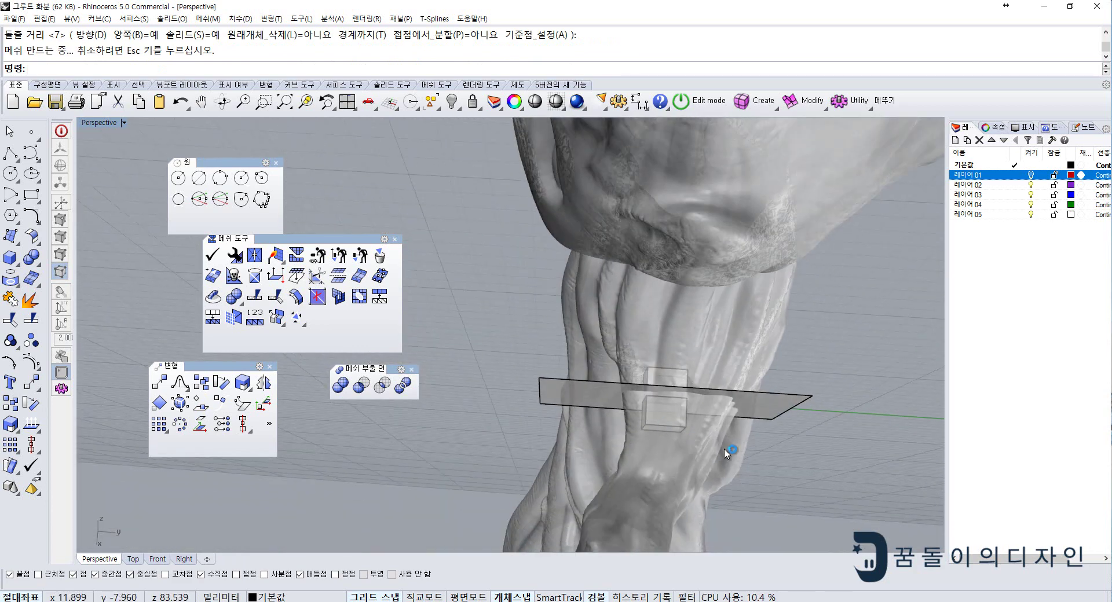
click(790, 466)
mouse_move(789, 466)
right_down()
mouse_move(602, 325)
mouse_move(670, 346)
mouse_move(857, 355)
mouse_move(753, 408)
mouse_move(728, 364)
mouse_move(857, 433)
mouse_move(664, 354)
mouse_move(647, 334)
mouse_move(667, 359)
mouse_move(523, 340)
mouse_move(550, 324)
mouse_move(559, 341)
mouse_move(713, 370)
mouse_move(691, 380)
right_up()
- Group the arm mesh and hide it, then undo the hide
click(728, 364)
key(ctrl+g)
key(Return)
key(ctrl+h)
key(ctrl+z)
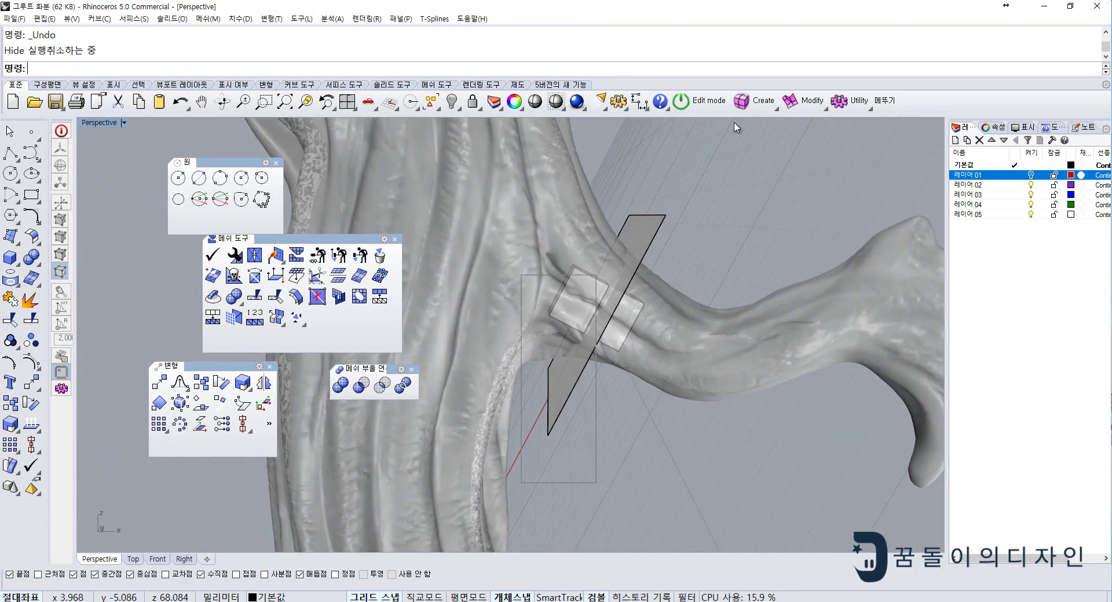
- Nudge the cutting plane and peg boxes slightly up and right, then hide the arm mesh
drag(521, 482, 732, 130)
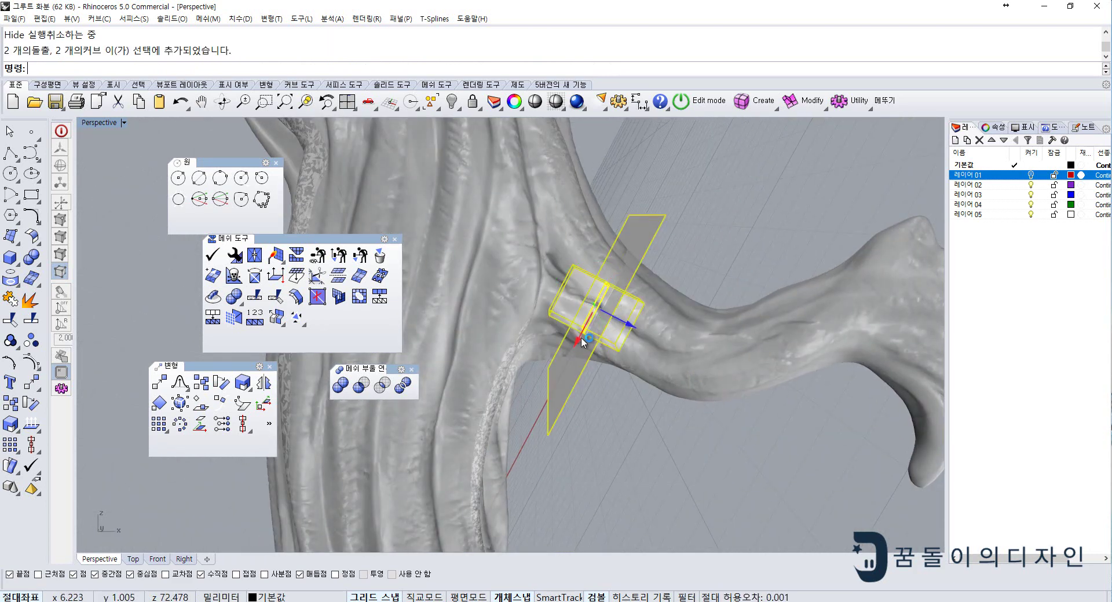
drag(582, 343, 586, 335)
click(718, 248)
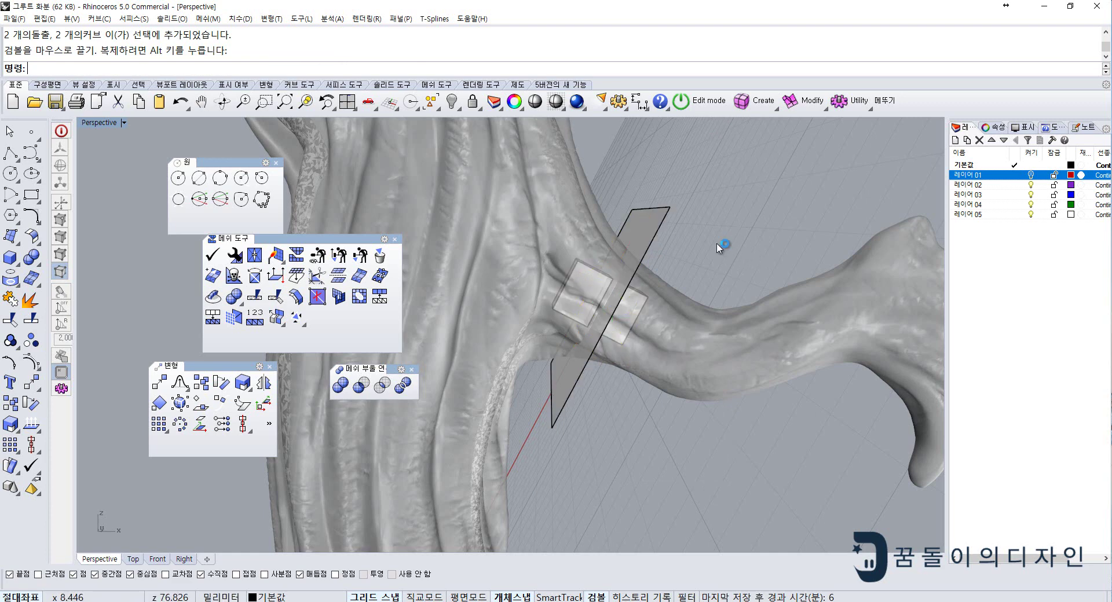
click(753, 231)
key(ctrl+h)
right_drag(648, 382, 687, 322)
- Move the cutting plane onto layer 02
click(614, 296)
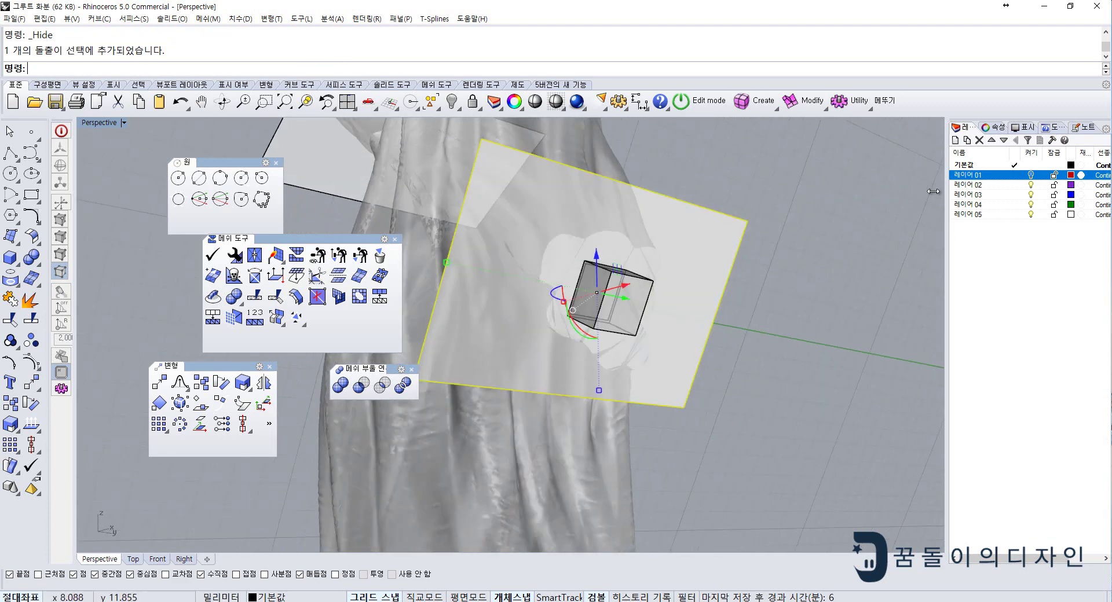
right_click(968, 185)
click(1010, 387)
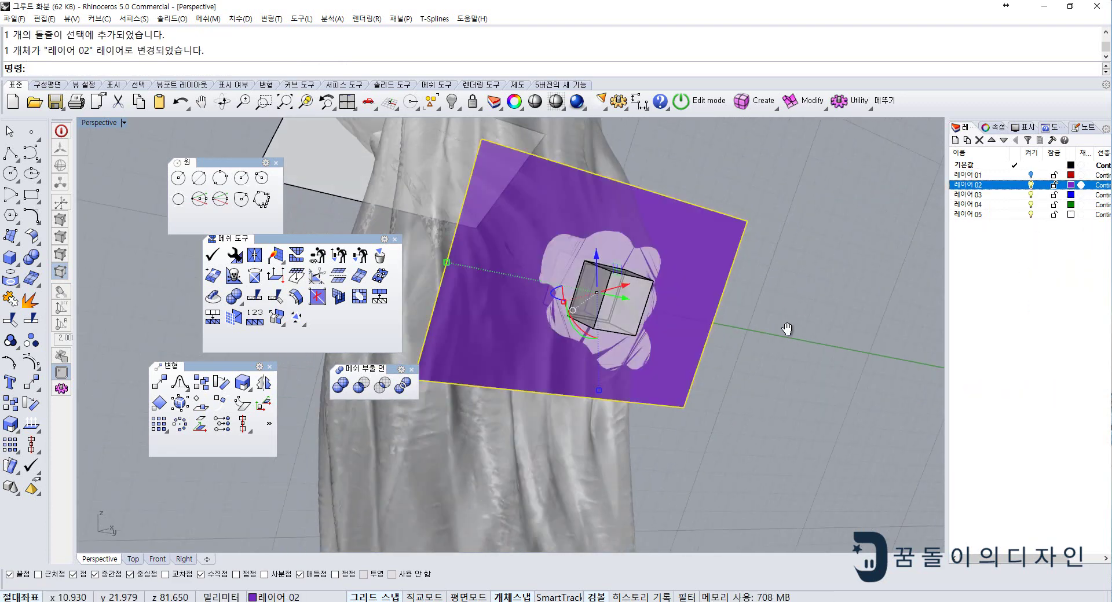
- Subtract the peg box from the body mesh with a mesh Boolean difference
mouse_move(795, 351)
right_down()
mouse_move(706, 340)
mouse_move(693, 326)
right_up()
click(685, 286)
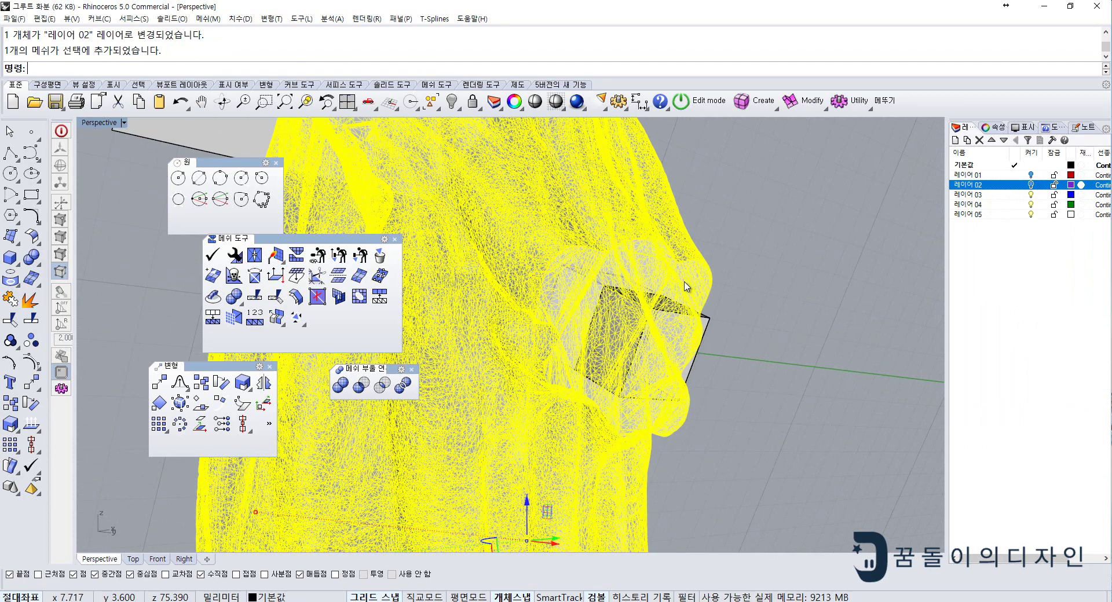
click(363, 388)
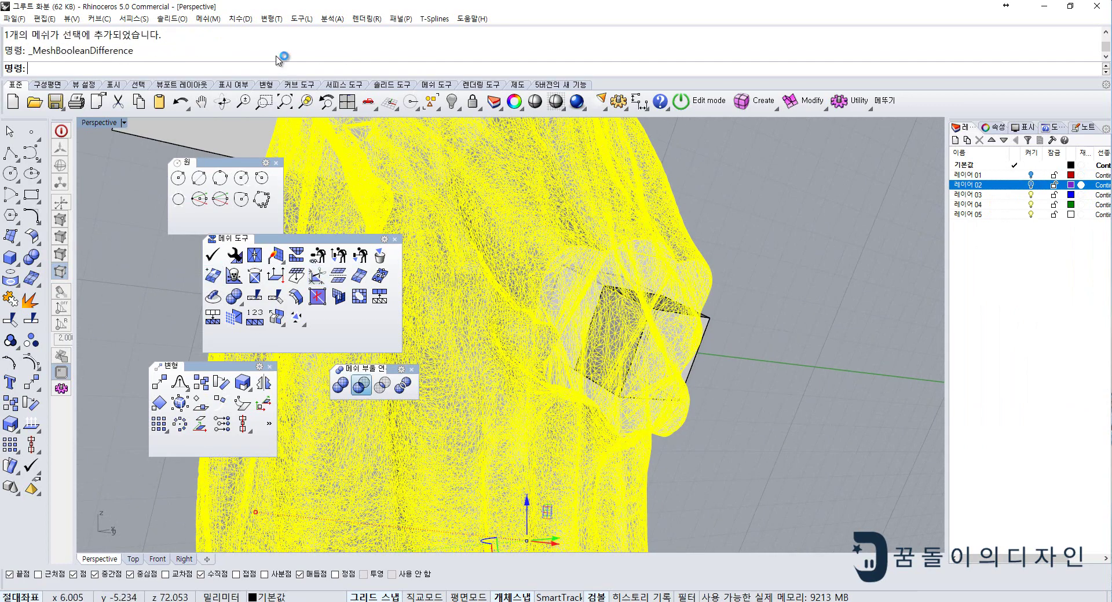
right_drag(517, 232, 679, 331)
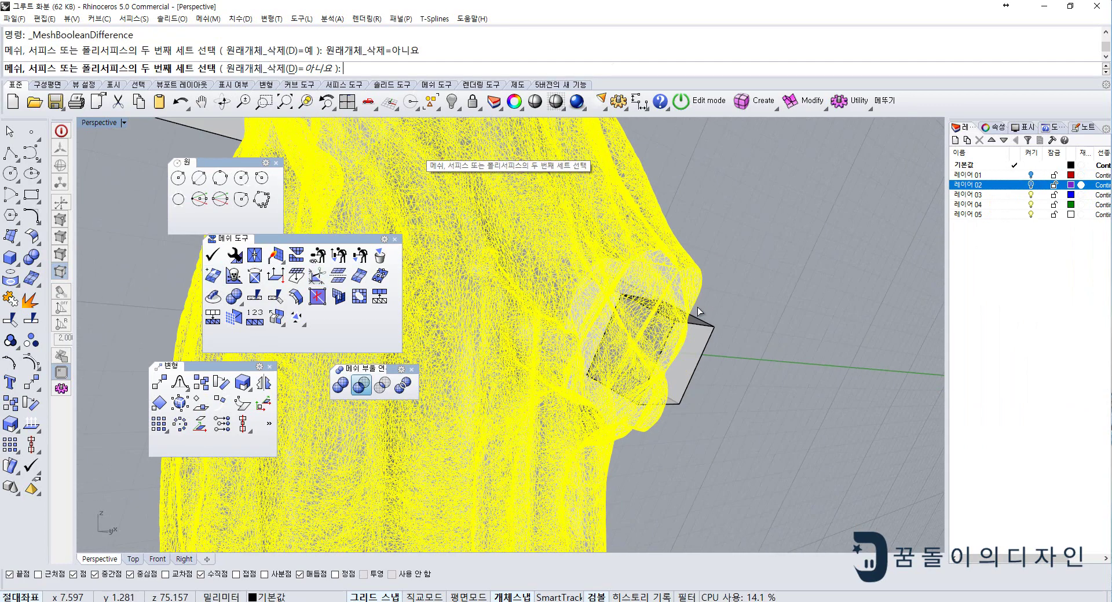
click(679, 332)
key(Return)
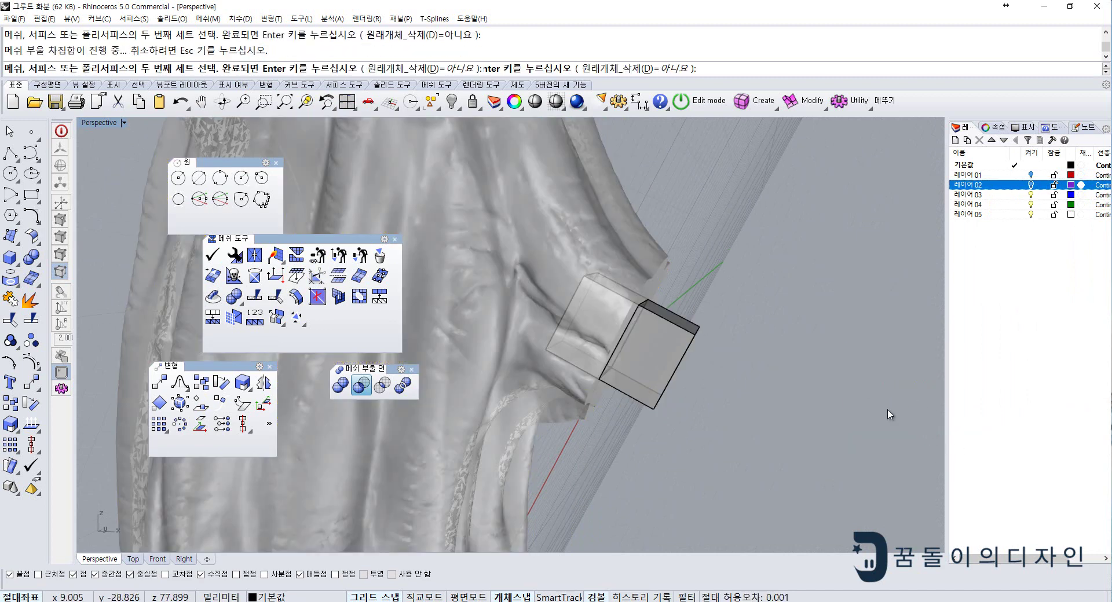
- Inspect the new square socket, then hide the body mesh
right_drag(694, 329, 701, 333)
click(699, 328)
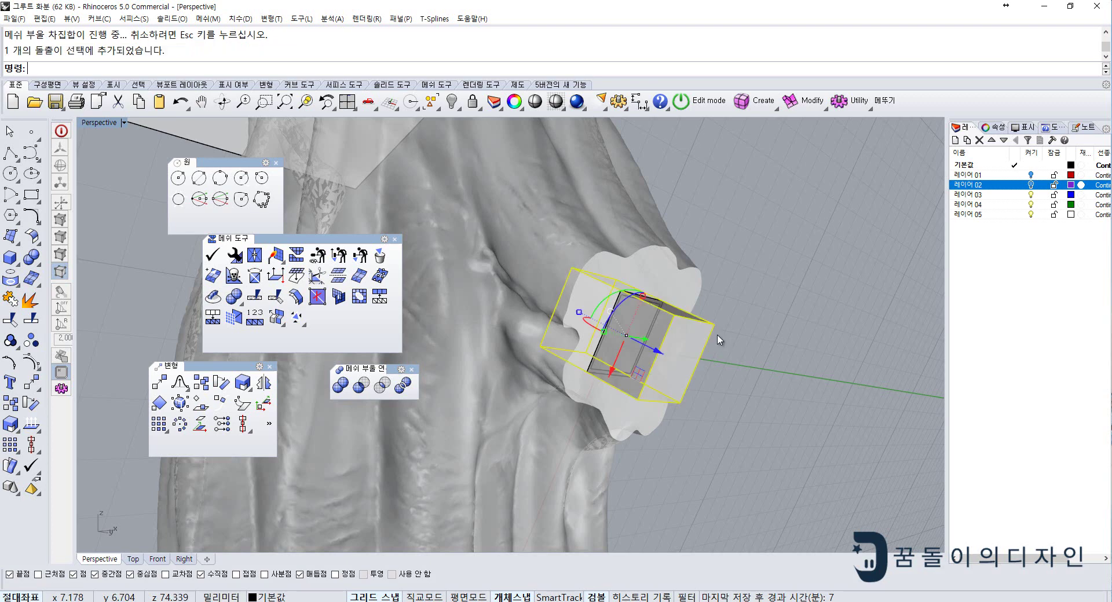
click(744, 317)
click(696, 258)
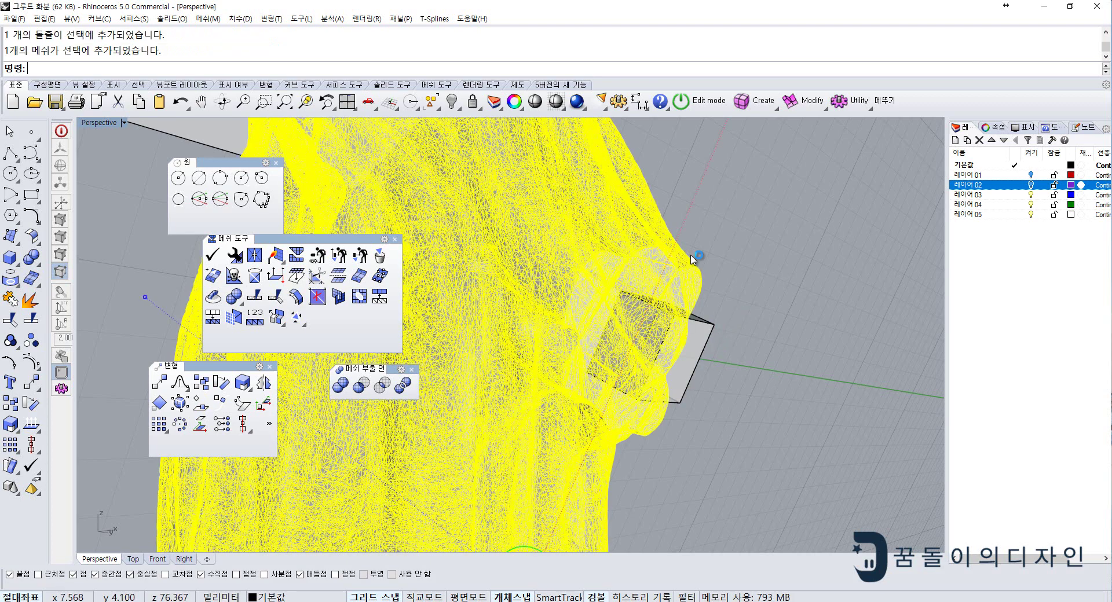
click(706, 341)
key(ctrl+z)
right_drag(706, 341, 644, 258)
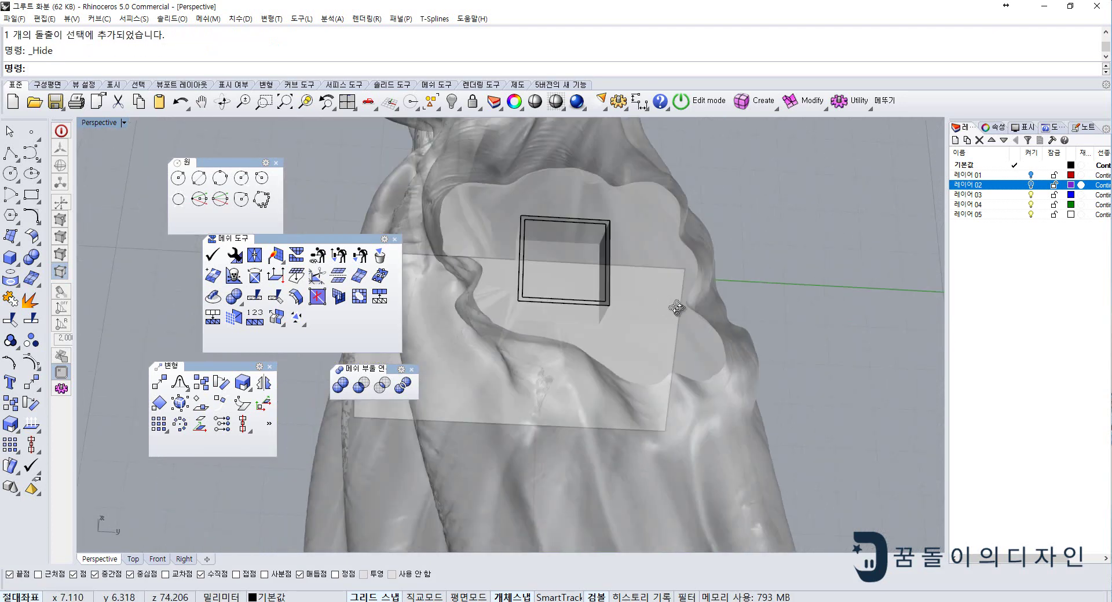
click(631, 222)
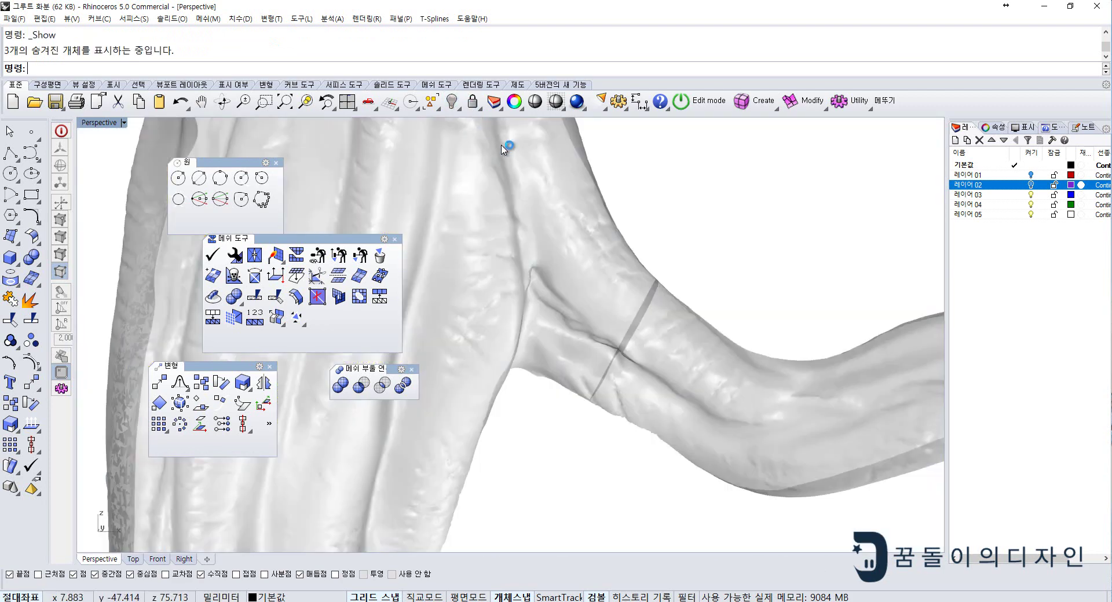
click(451, 101)
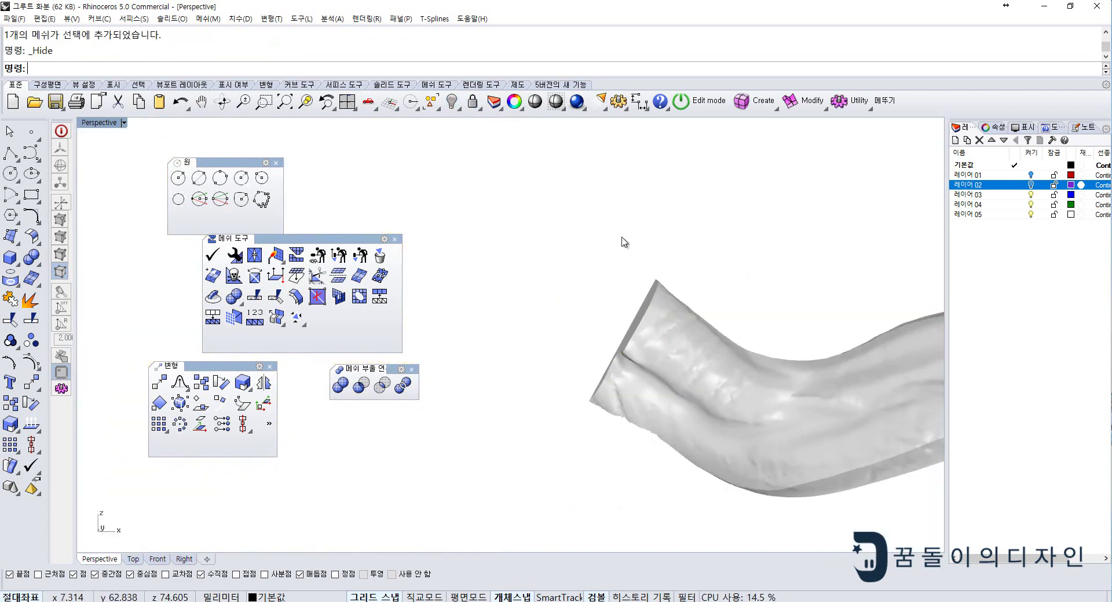
scroll(624, 242, down, 5)
- Delete the reference picture surface
scroll(623, 242, down, 3)
click(645, 207)
key(Delete)
scroll(649, 278, up, 3)
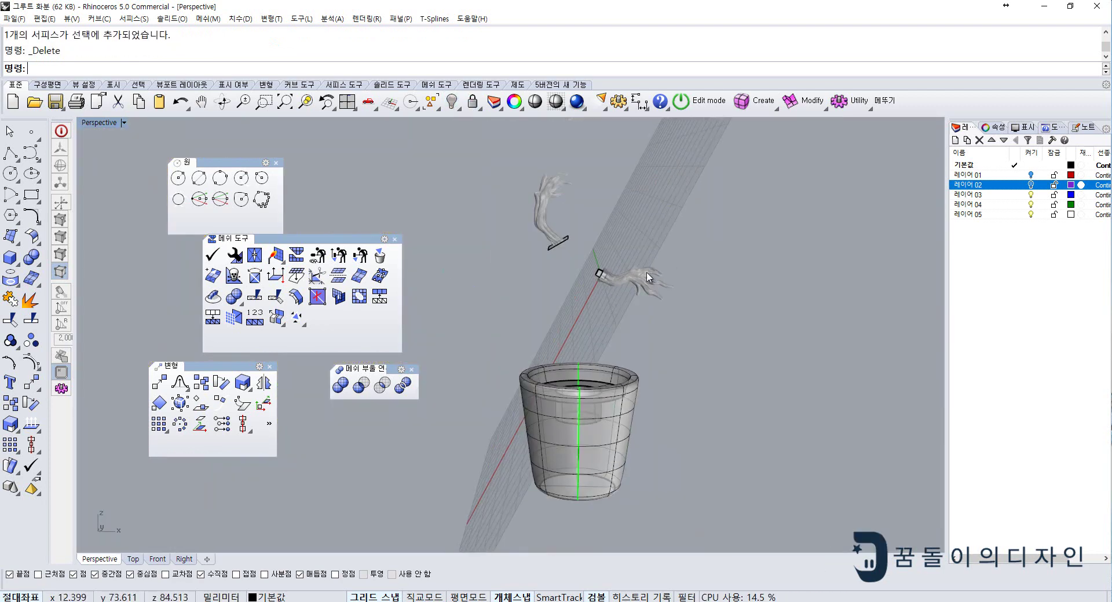
scroll(647, 278, up, 1)
scroll(639, 292, up, 3)
scroll(602, 310, up, 2)
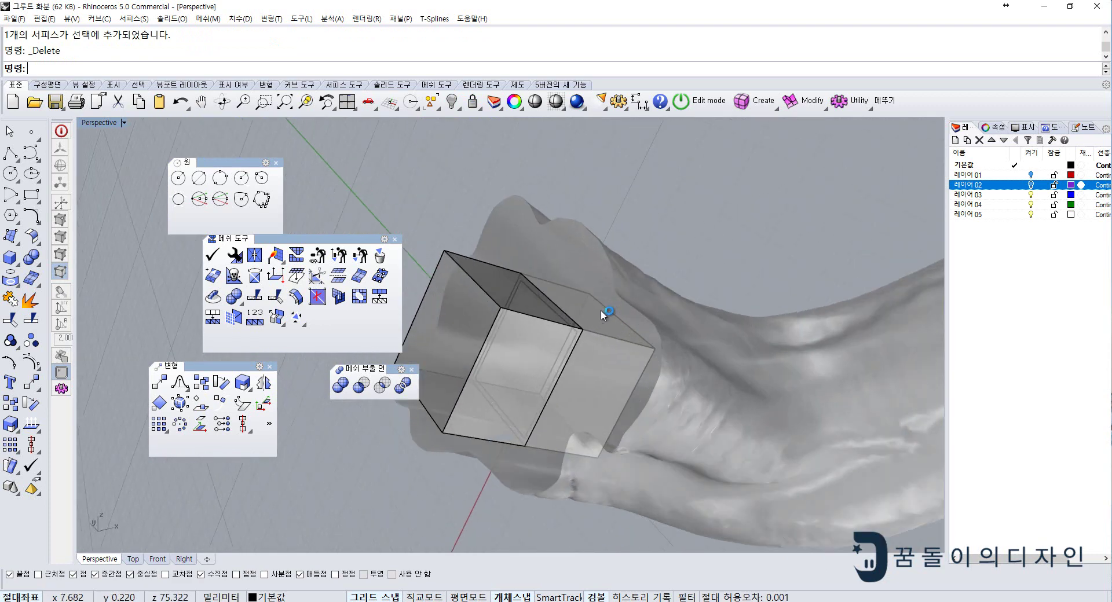
- Cut the box's square hole into the arm mesh with a mesh Boolean difference, then delete the box
click(600, 311)
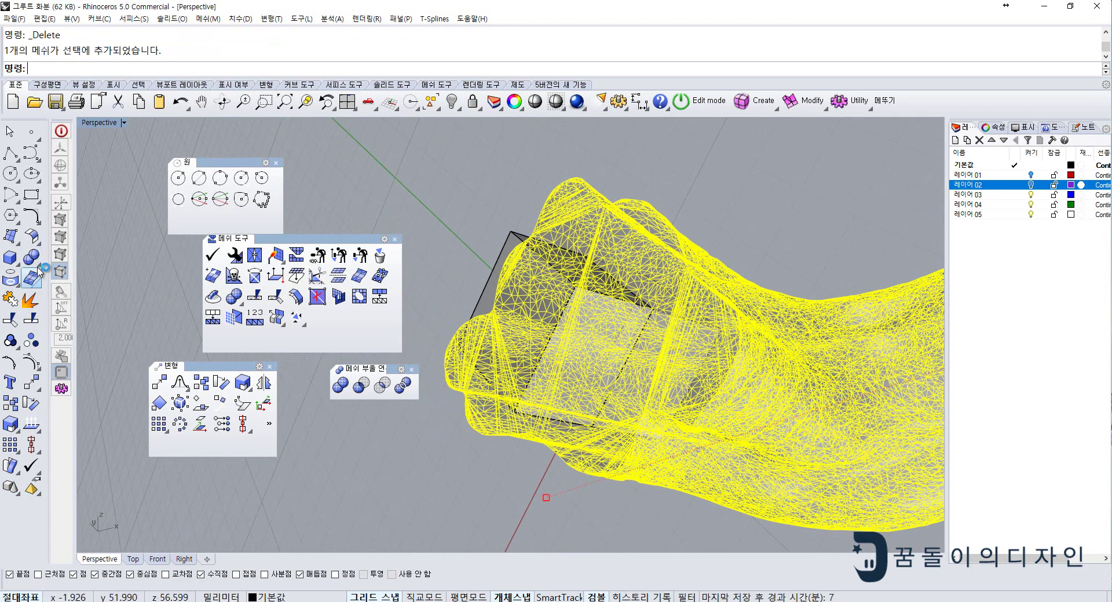
click(39, 269)
click(166, 270)
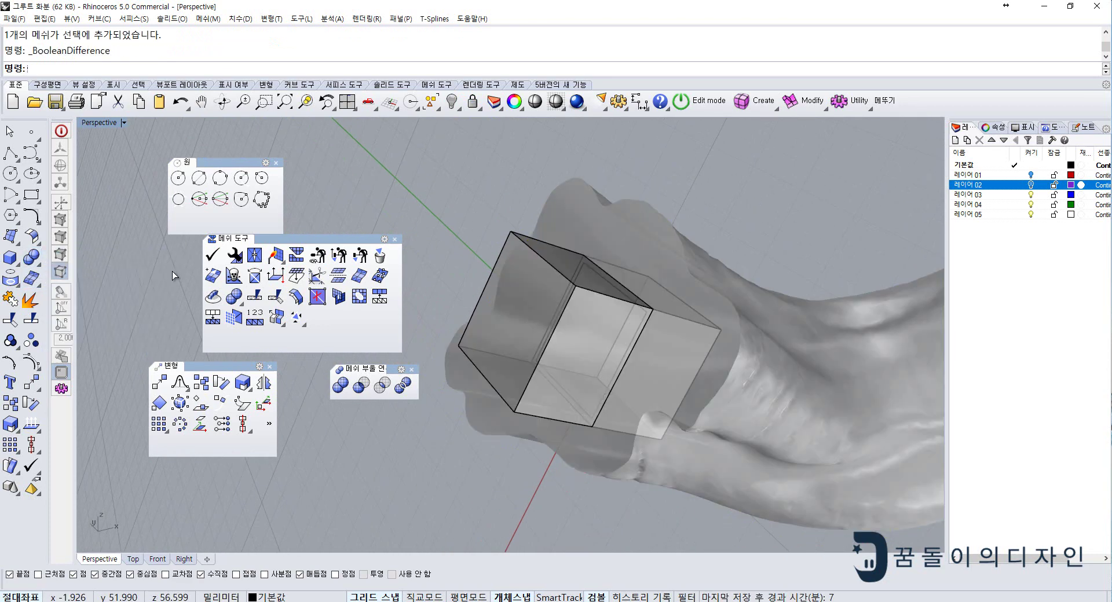
click(502, 256)
key(Escape)
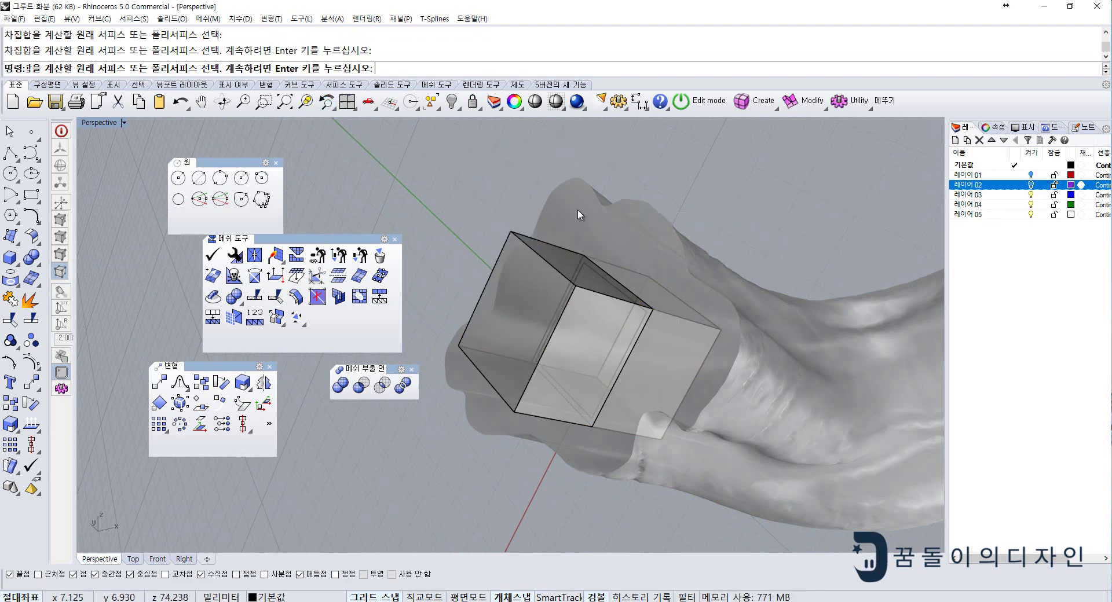
click(578, 212)
click(499, 258)
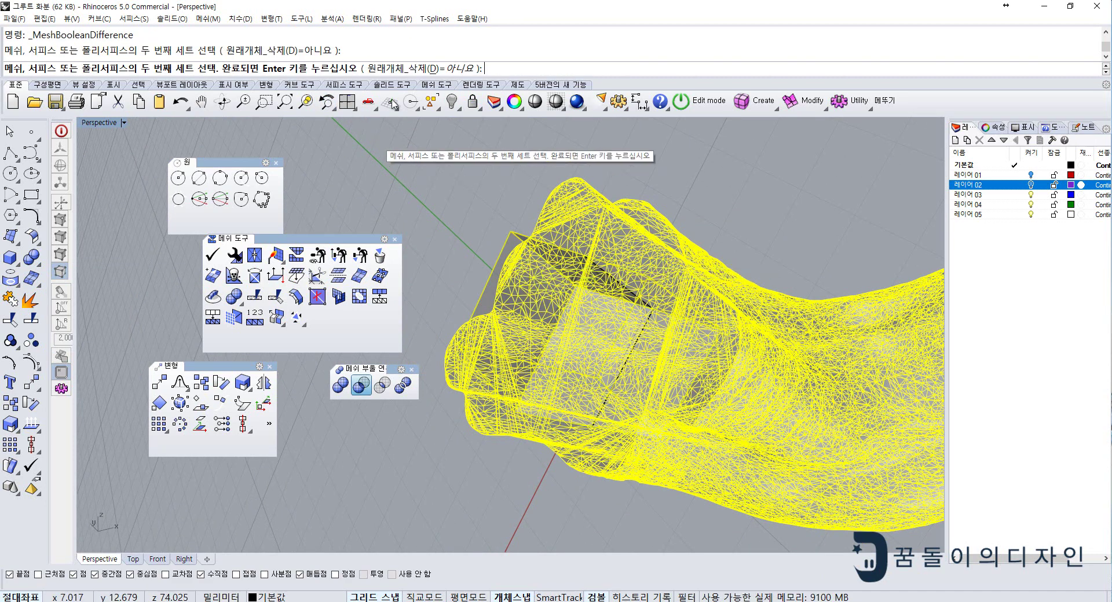
key(Return)
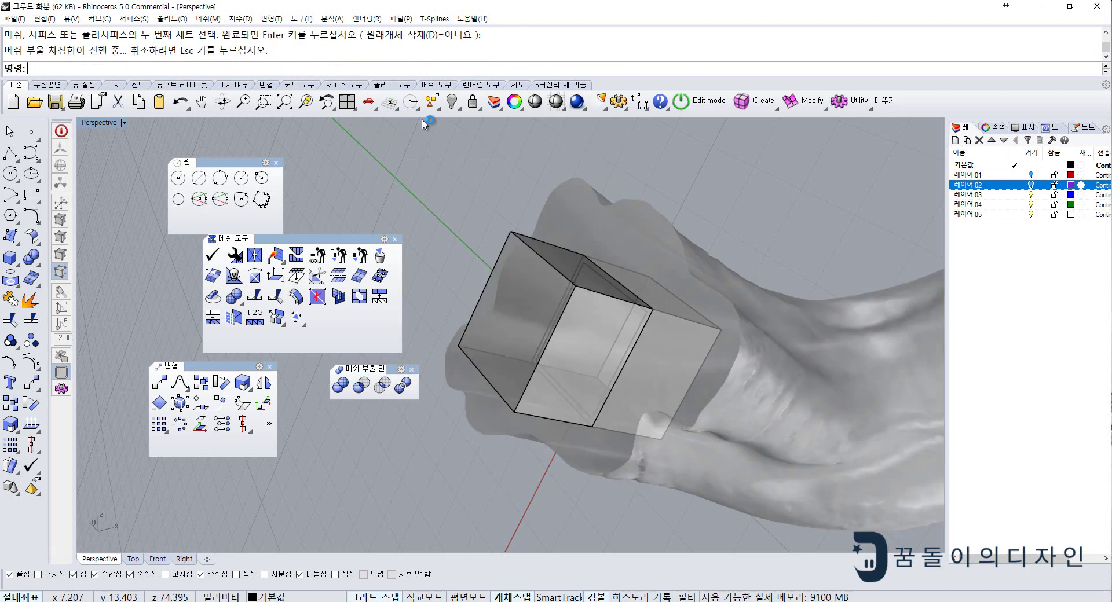
click(505, 242)
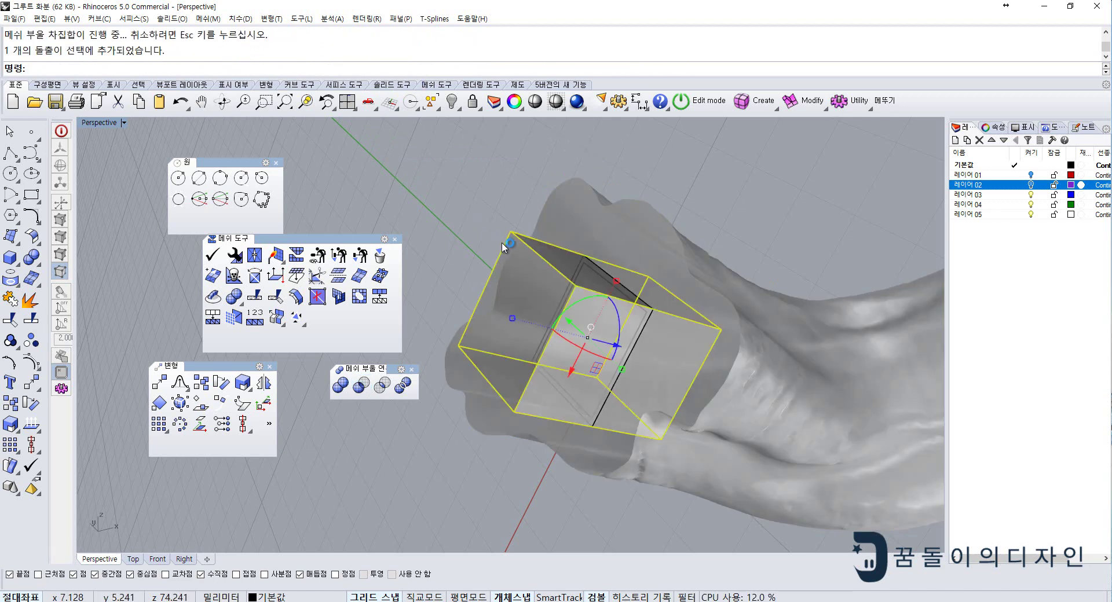
key(Delete)
- Extrude the hole's outline curve into a 1.6 solid square peg
mouse_move(515, 257)
right_down()
mouse_move(603, 279)
mouse_move(666, 324)
right_up()
click(602, 279)
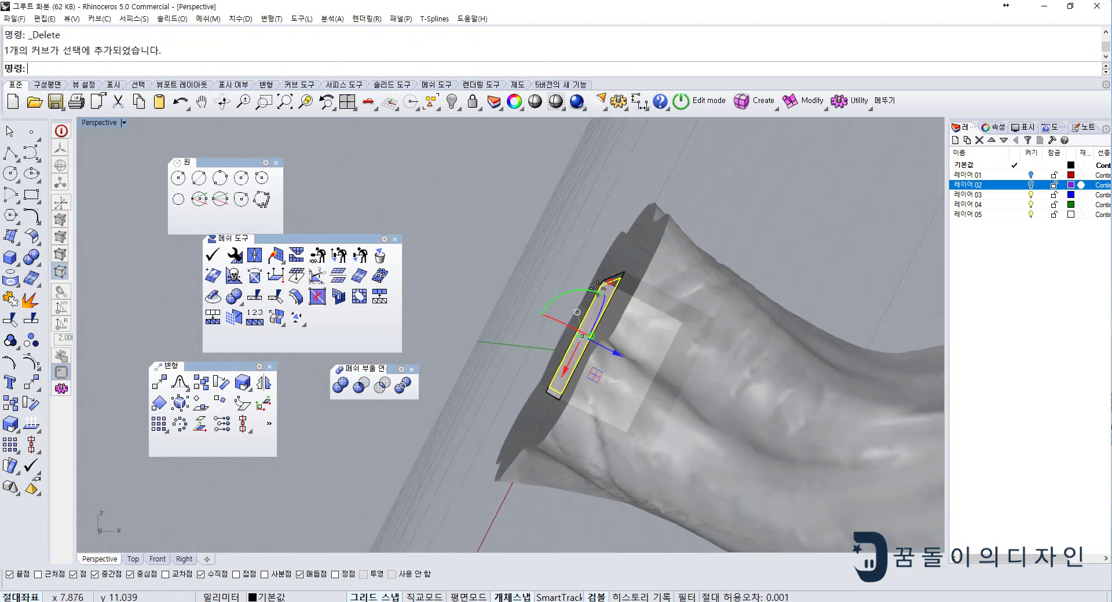
click(11, 279)
key(Return)
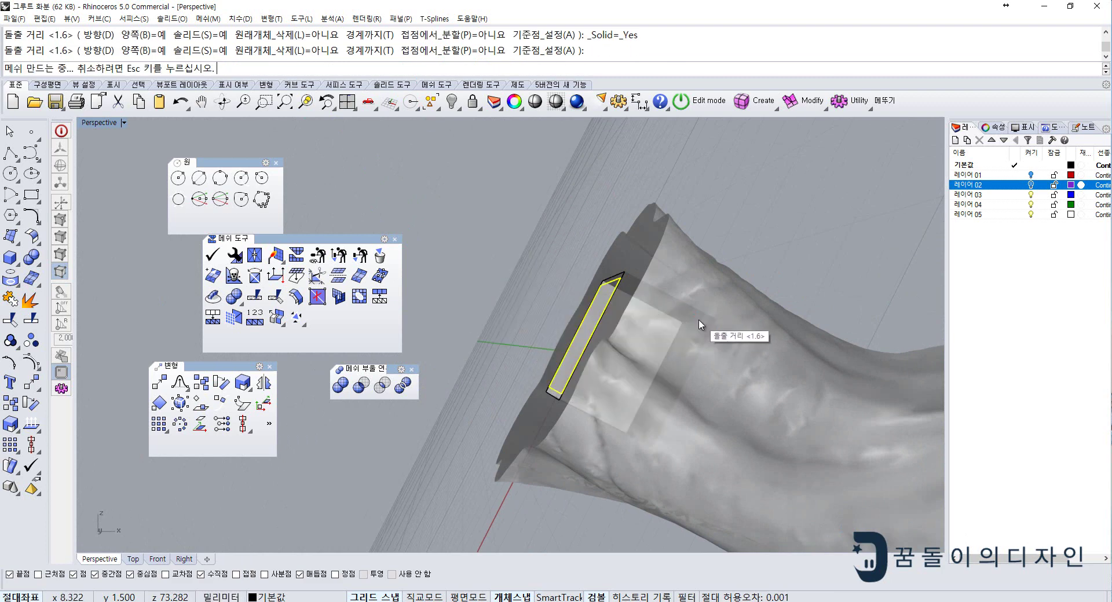
mouse_move(698, 321)
right_down()
mouse_move(617, 341)
mouse_move(510, 191)
right_up()
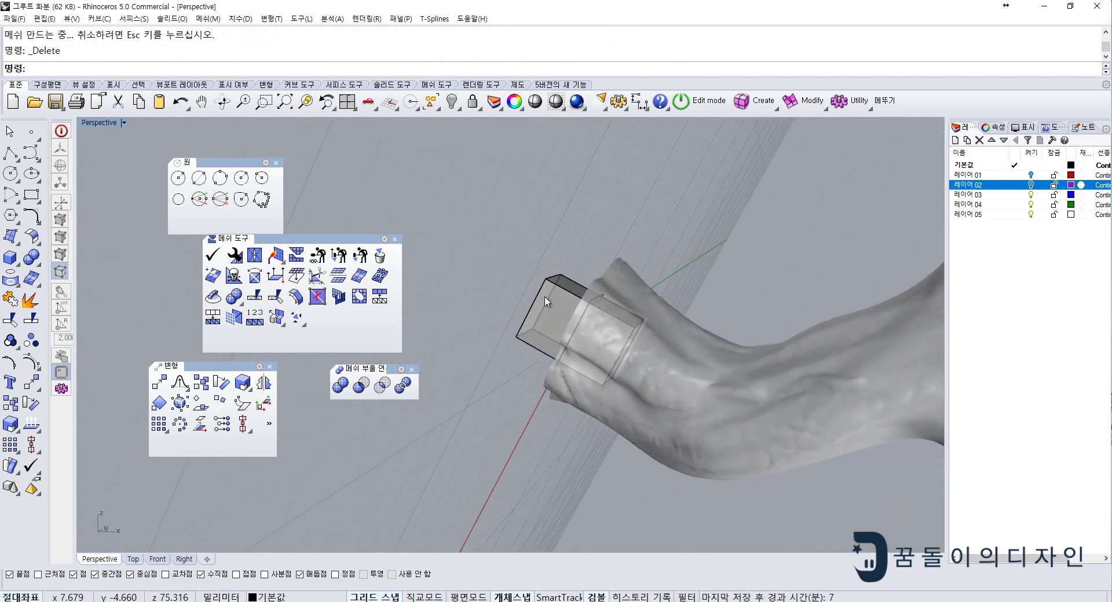
- Show the hidden trunk mesh and delete the leftover box outline curve
right_click(452, 102)
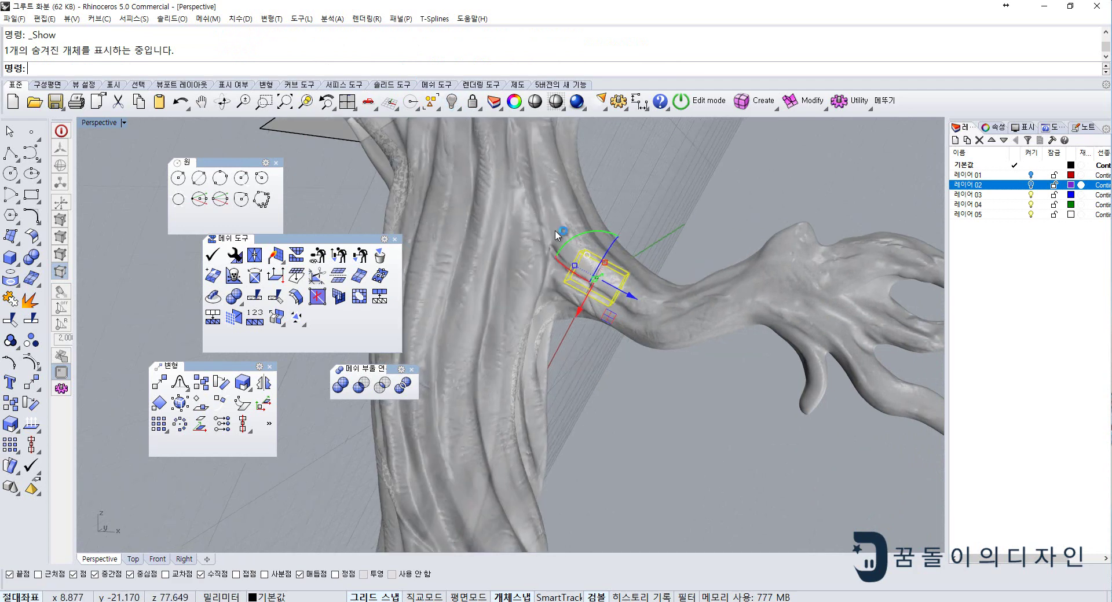
scroll(613, 289, down, 5)
scroll(606, 287, up, 5)
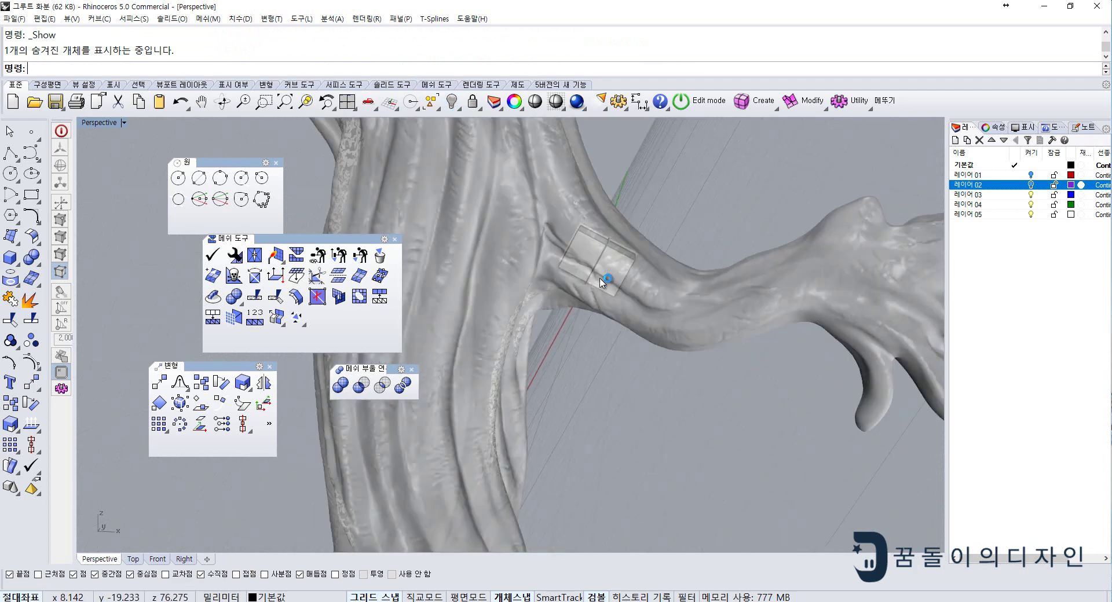
click(596, 272)
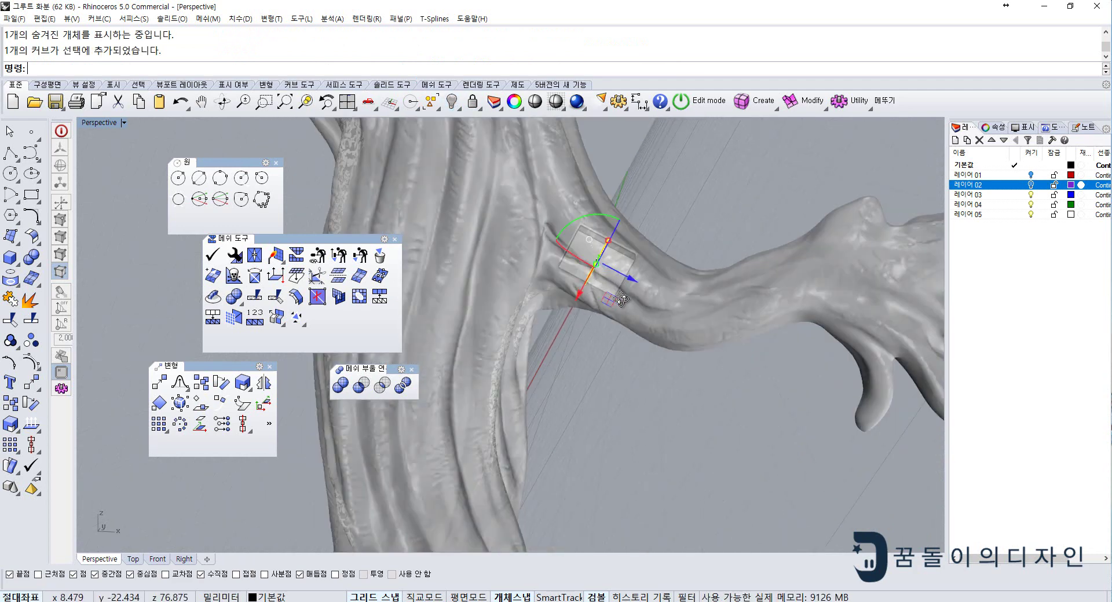
right_drag(622, 299, 614, 297)
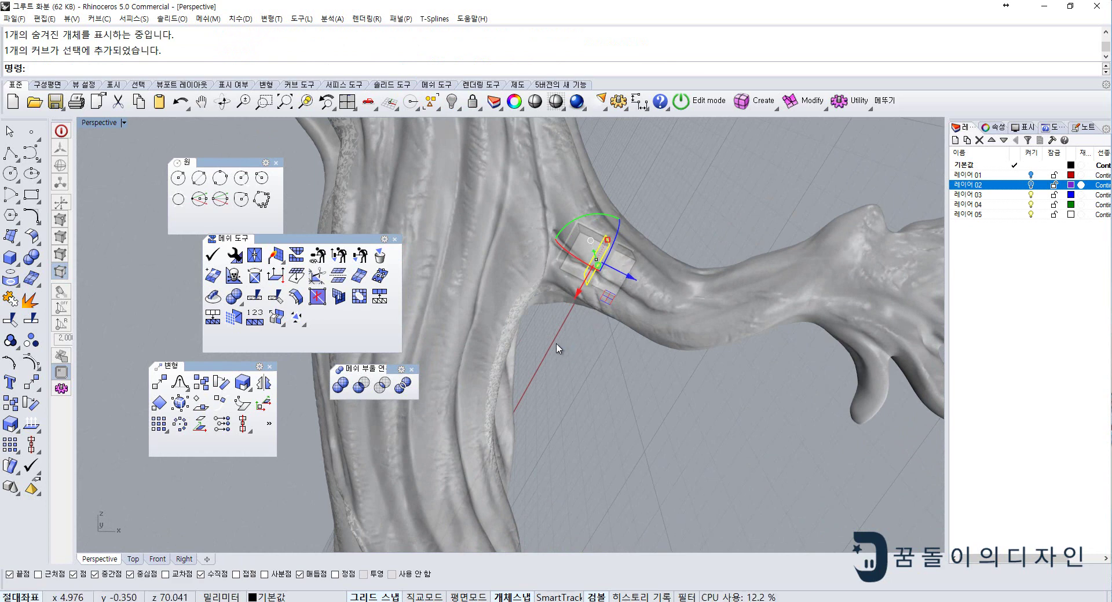
right_drag(556, 347, 560, 362)
key(Delete)
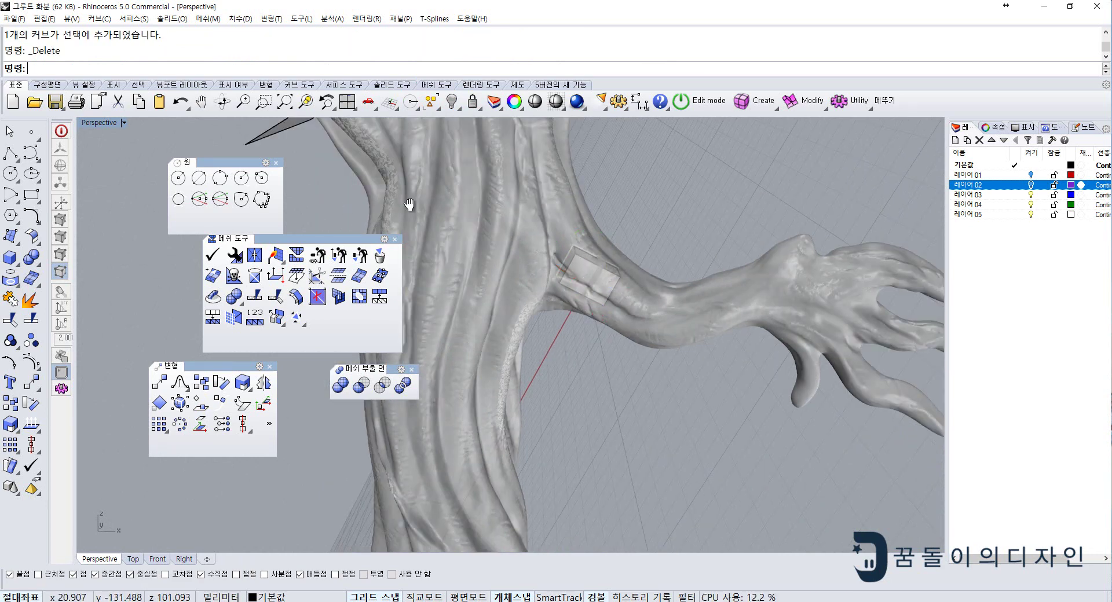
mouse_move(412, 204)
right_down()
mouse_move(628, 303)
mouse_move(581, 350)
right_up()
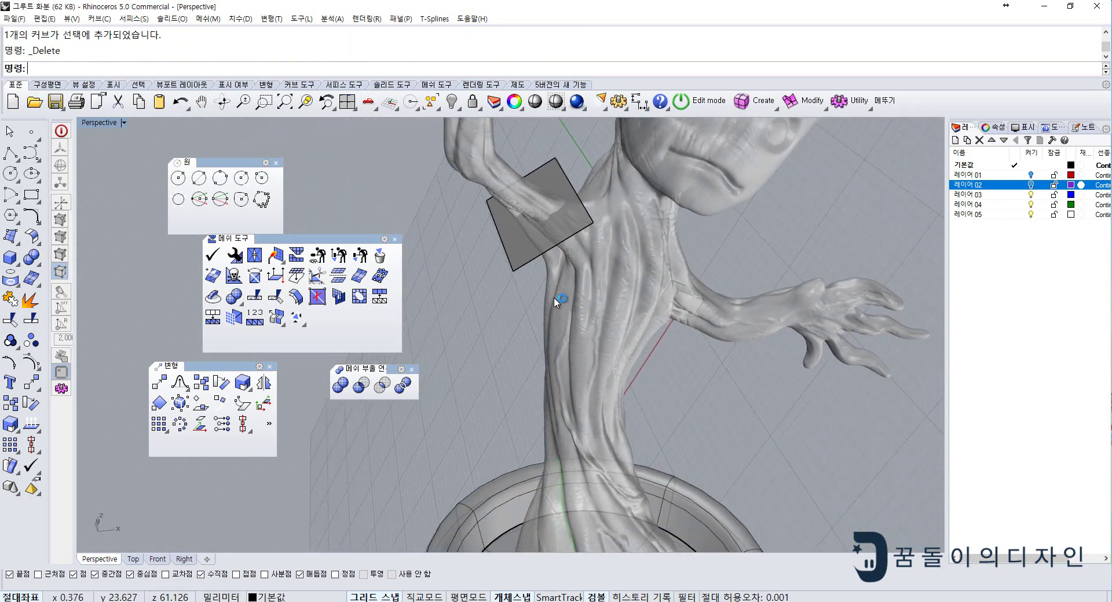
- Review the joint by selecting the arm, trunk and connector box in turn
scroll(553, 297, down, 5)
scroll(617, 305, up, 4)
scroll(637, 371, up, 2)
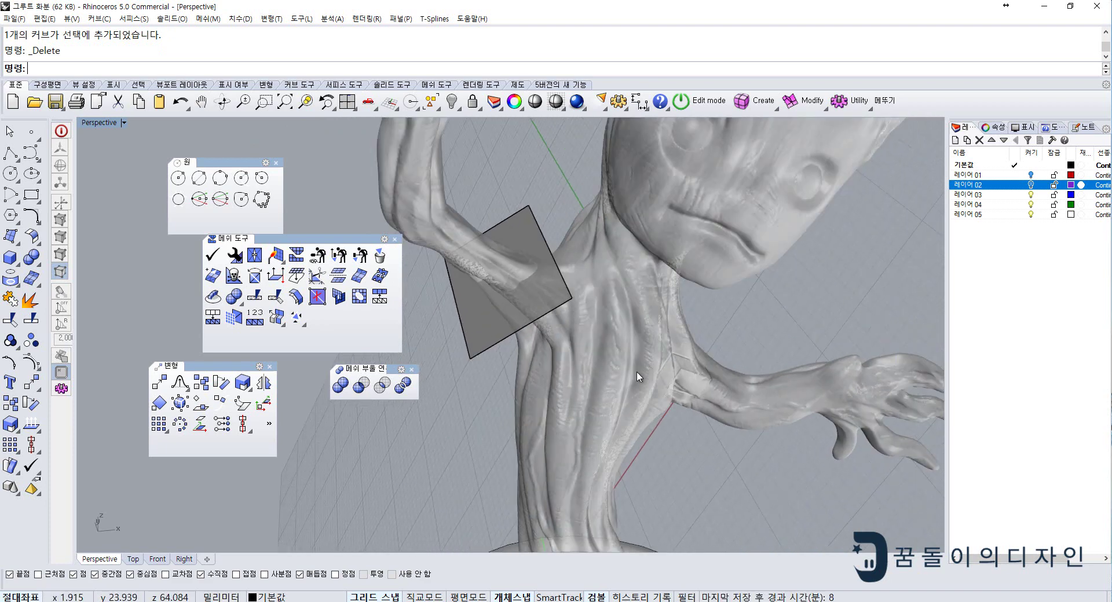
click(756, 416)
right_drag(756, 416, 695, 400)
key(Escape)
click(695, 397)
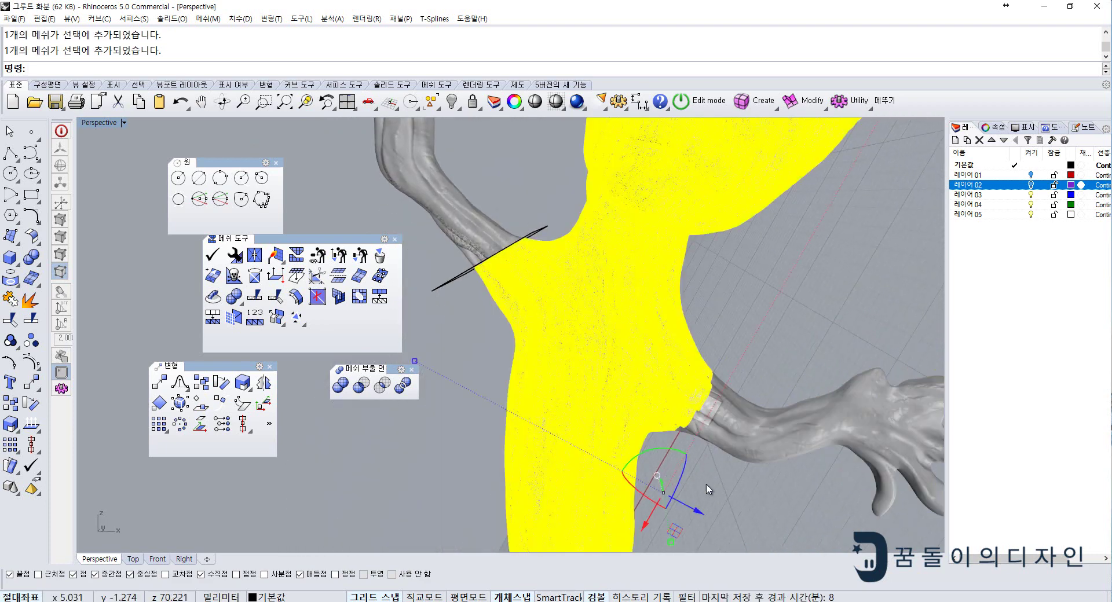
key(Escape)
click(710, 408)
right_drag(802, 338, 584, 405)
click(583, 405)
scroll(584, 377, up, 3)
- Set the construction plane to the left-arm cutting plane
click(554, 354)
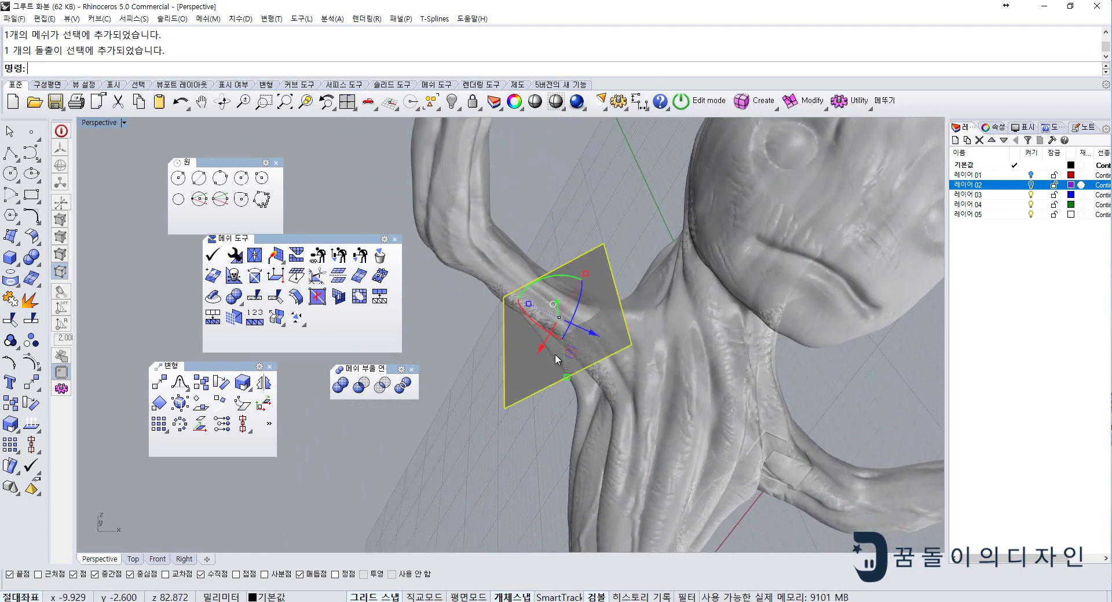
scroll(555, 353, up, 3)
click(389, 102)
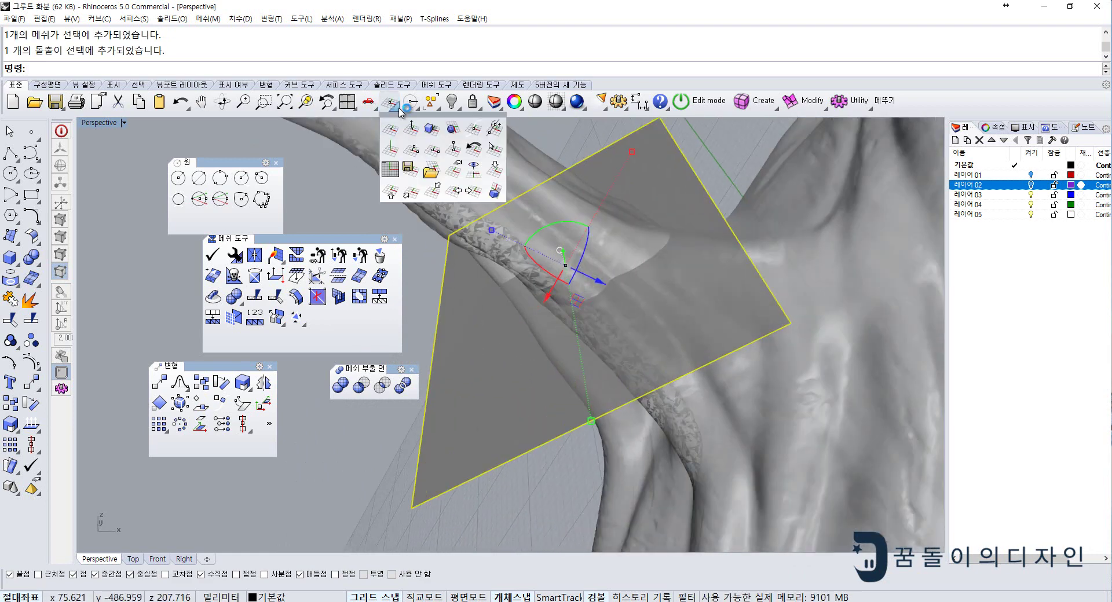
click(428, 122)
mouse_move(440, 174)
right_down()
mouse_move(524, 262)
mouse_move(518, 241)
right_up()
- Draw a 2 by 2 square centred at the plane origin
key(Escape)
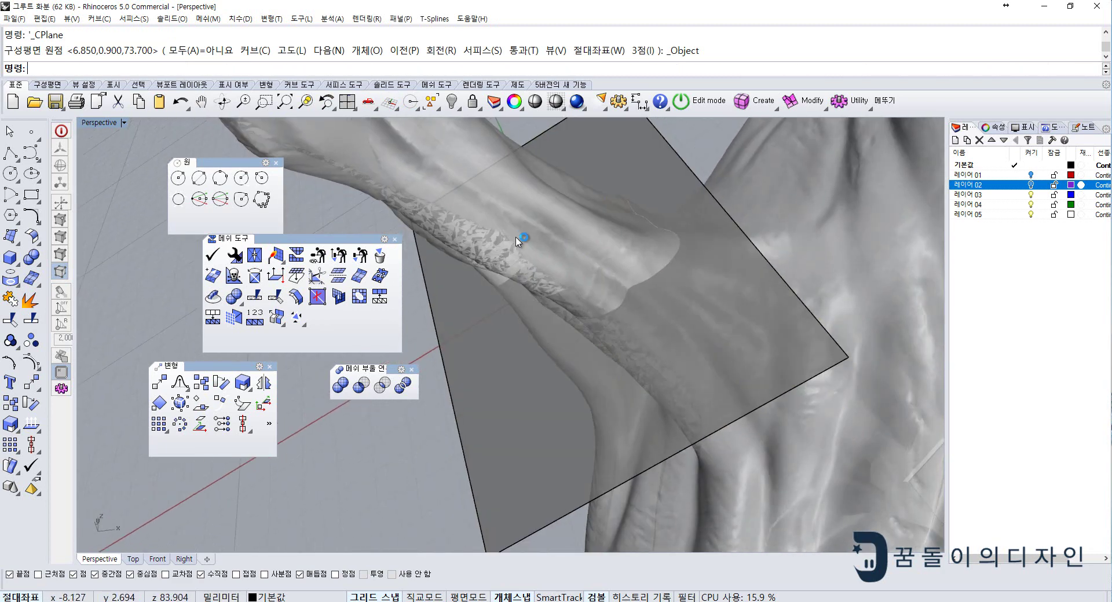
text(rec)
key(Return)
key(c)
key(Return)
text(0)
key(Return)
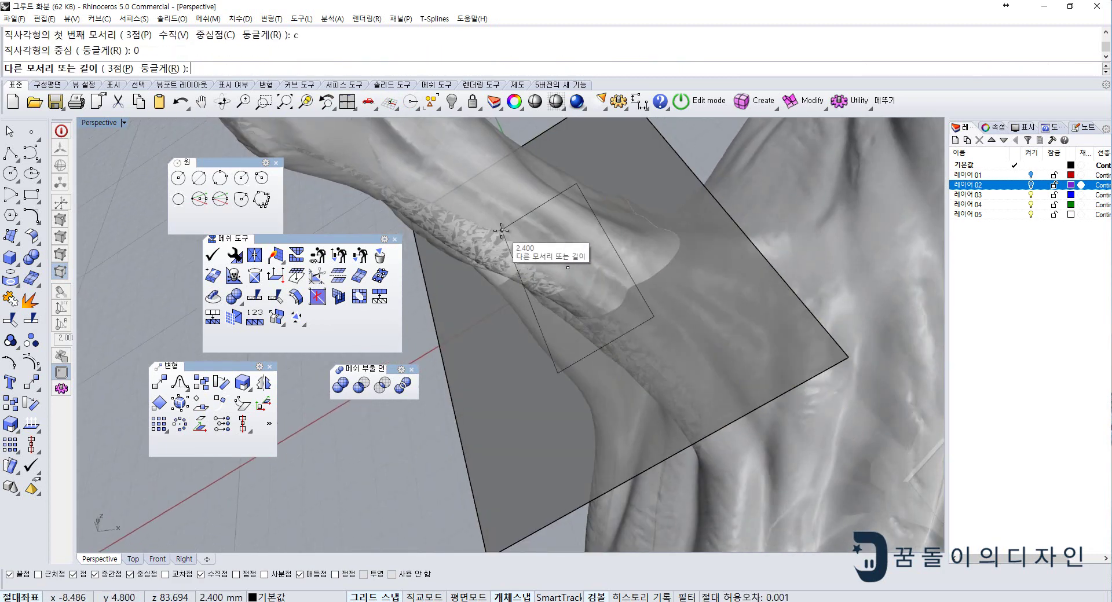
text(2)
key(Return)
text(2)
key(Return)
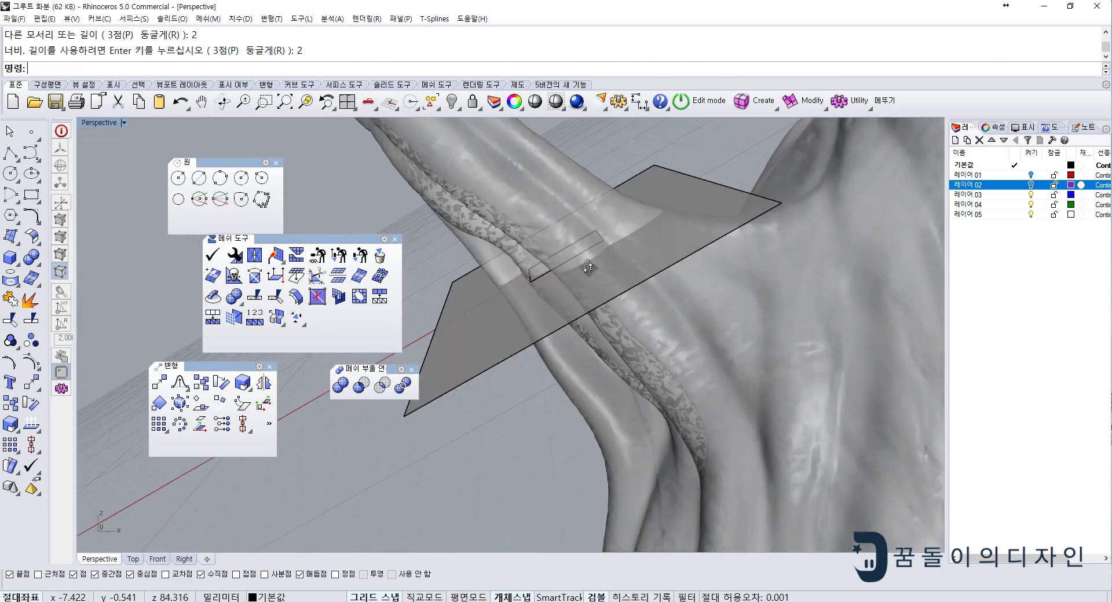
- Offset the square outward by 0.1 and try joining the curves
right_drag(578, 301, 588, 257)
click(596, 282)
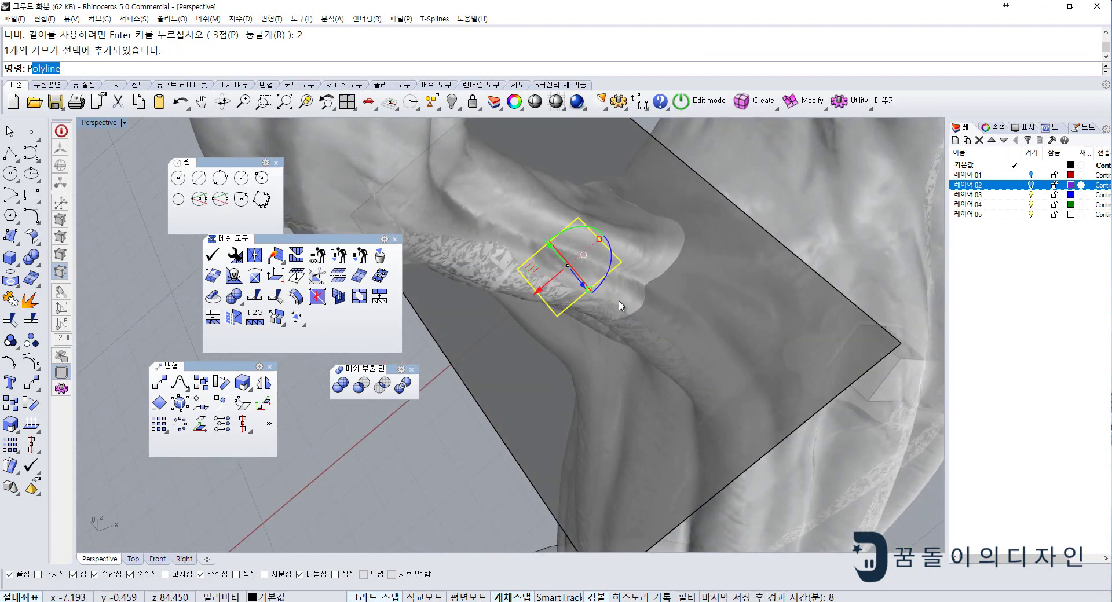
text(of)
key(Return)
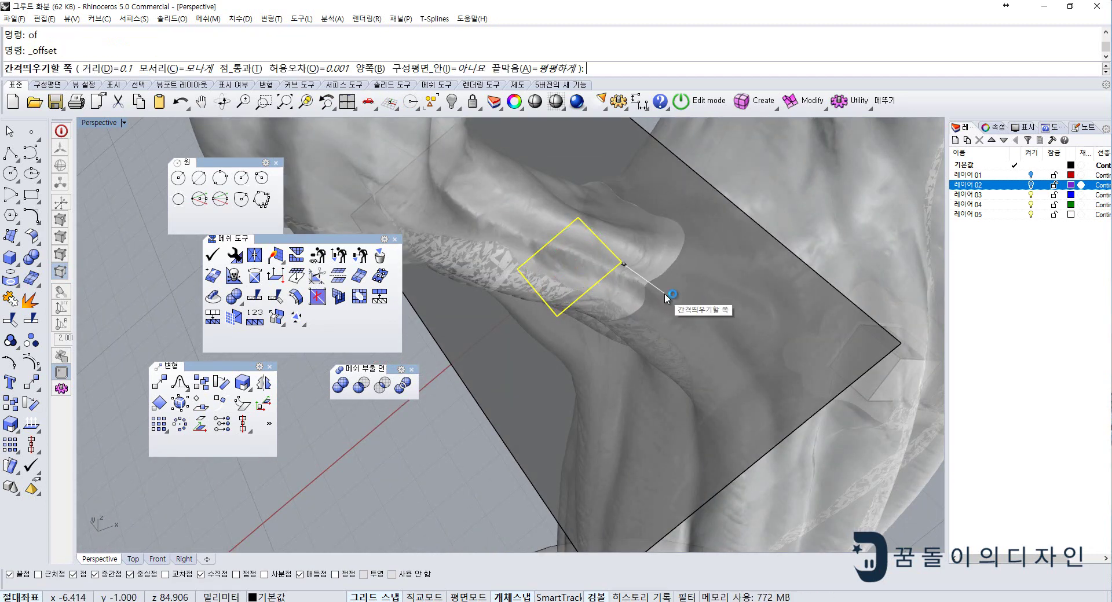
click(665, 294)
mouse_move(664, 294)
right_down()
mouse_move(694, 186)
mouse_move(575, 273)
mouse_move(613, 307)
mouse_move(637, 364)
mouse_move(589, 340)
mouse_move(576, 303)
mouse_move(481, 253)
mouse_move(596, 322)
mouse_move(592, 340)
right_up()
click(575, 274)
click(481, 253)
key(ctrl+j)
- Shift both squares across the joint plane with the gumball
click(592, 339)
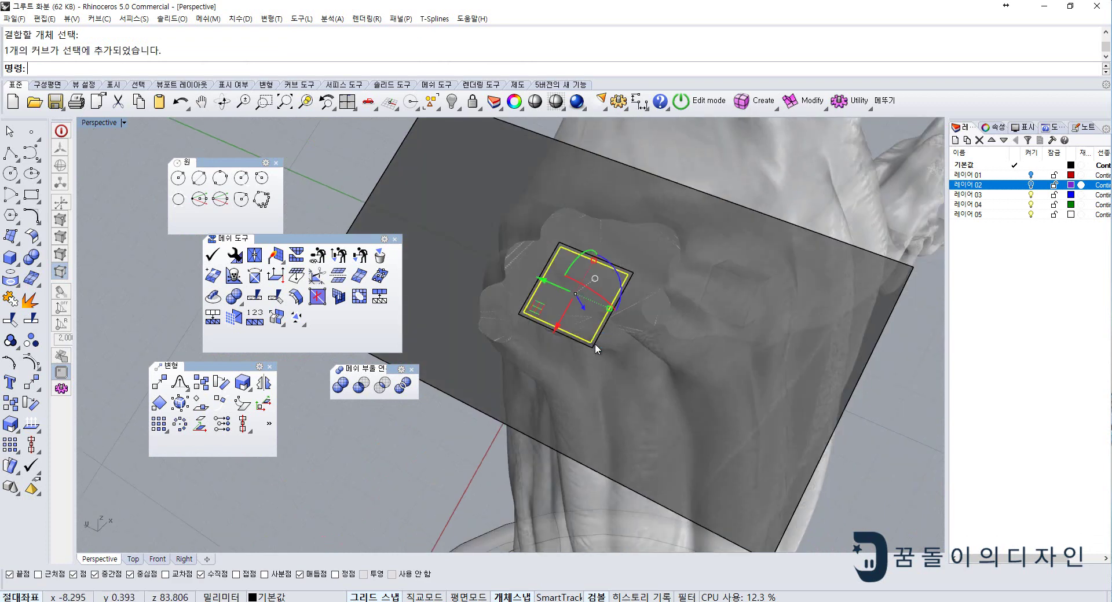
click(595, 342)
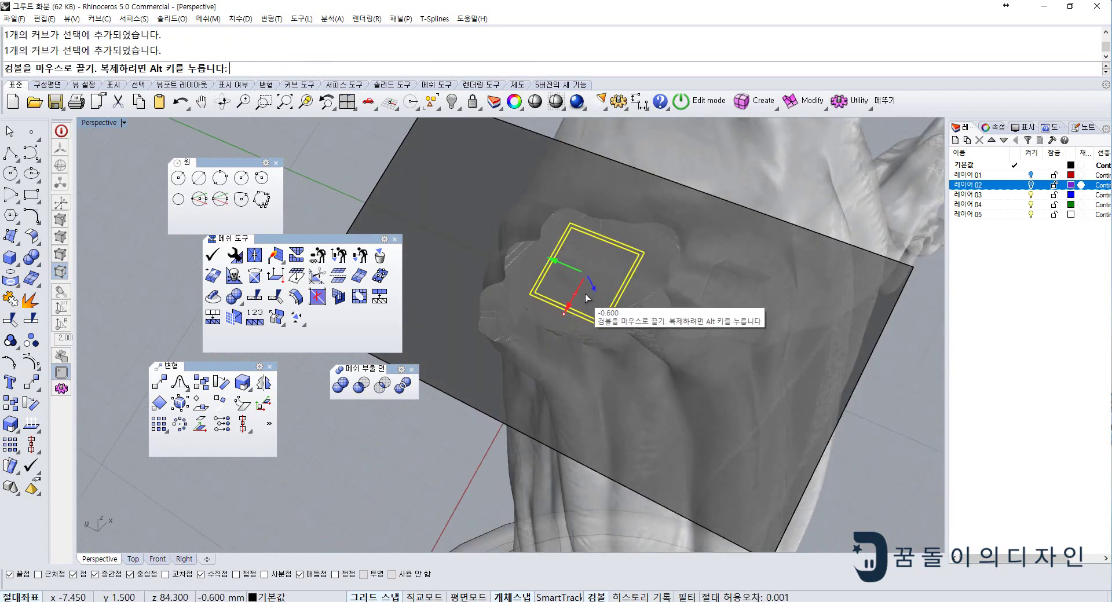
click(585, 294)
right_drag(585, 294, 596, 268)
drag(560, 259, 555, 258)
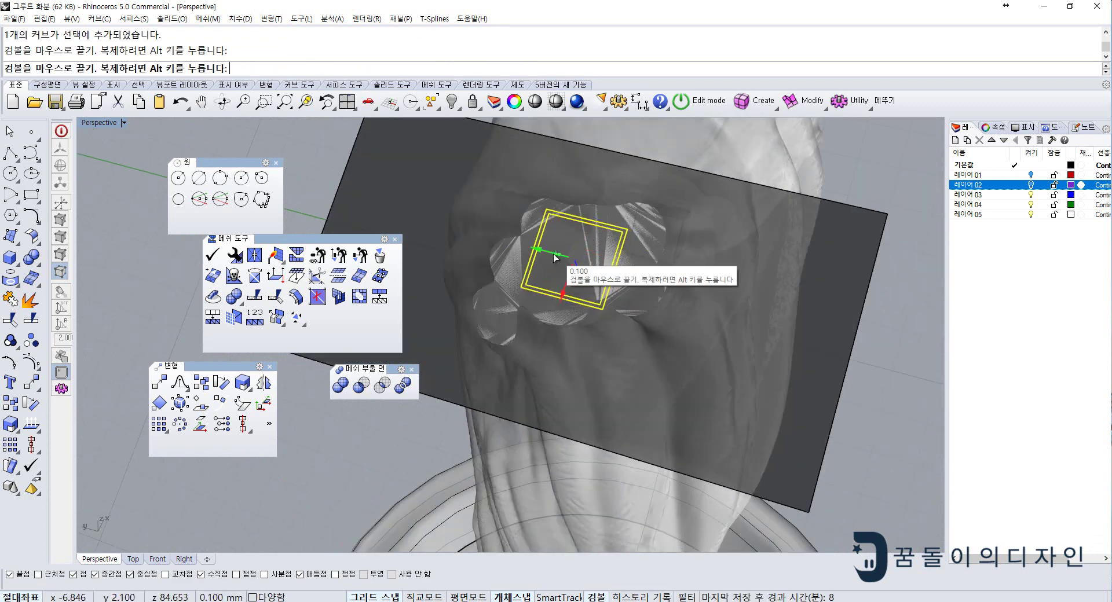
right_drag(577, 275, 534, 218)
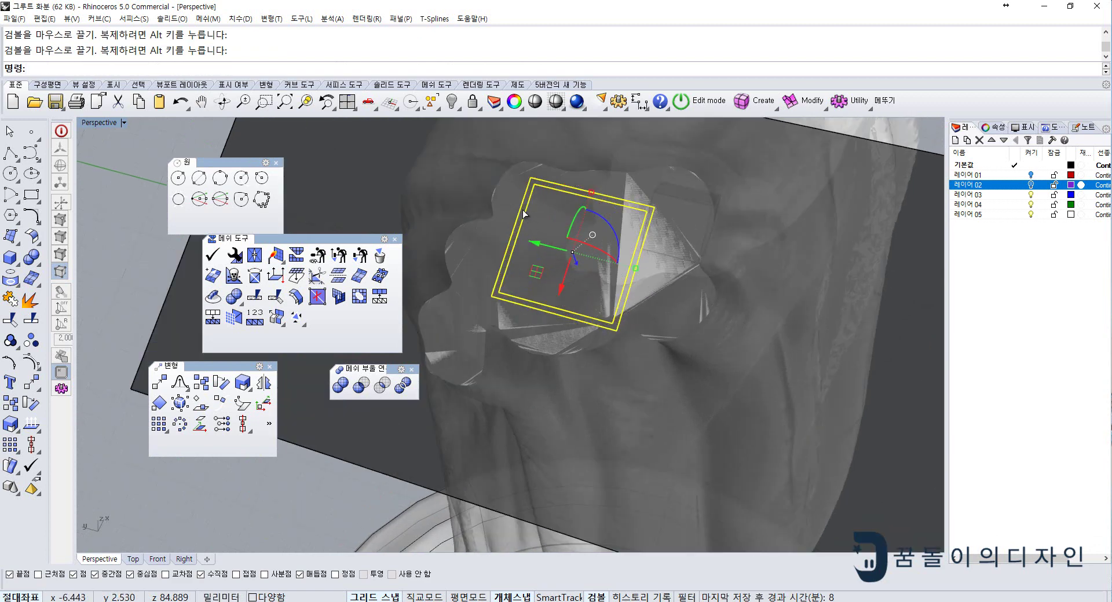
- Delete the outer square, then shrink and slightly rotate the inner one to fit the arm
click(522, 210)
key(Delete)
click(527, 216)
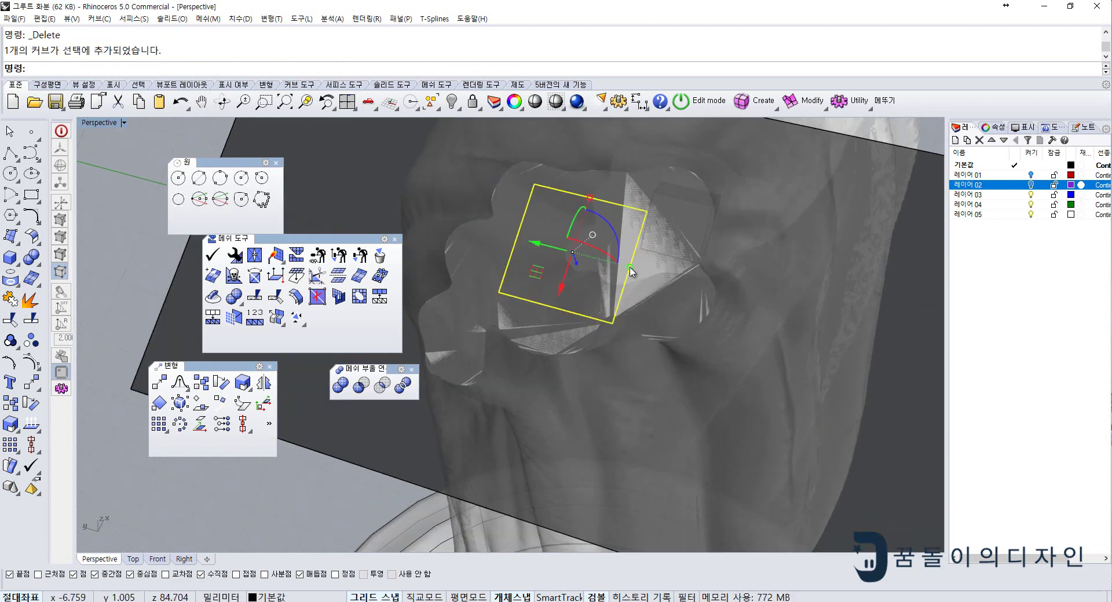
drag(631, 272, 612, 286)
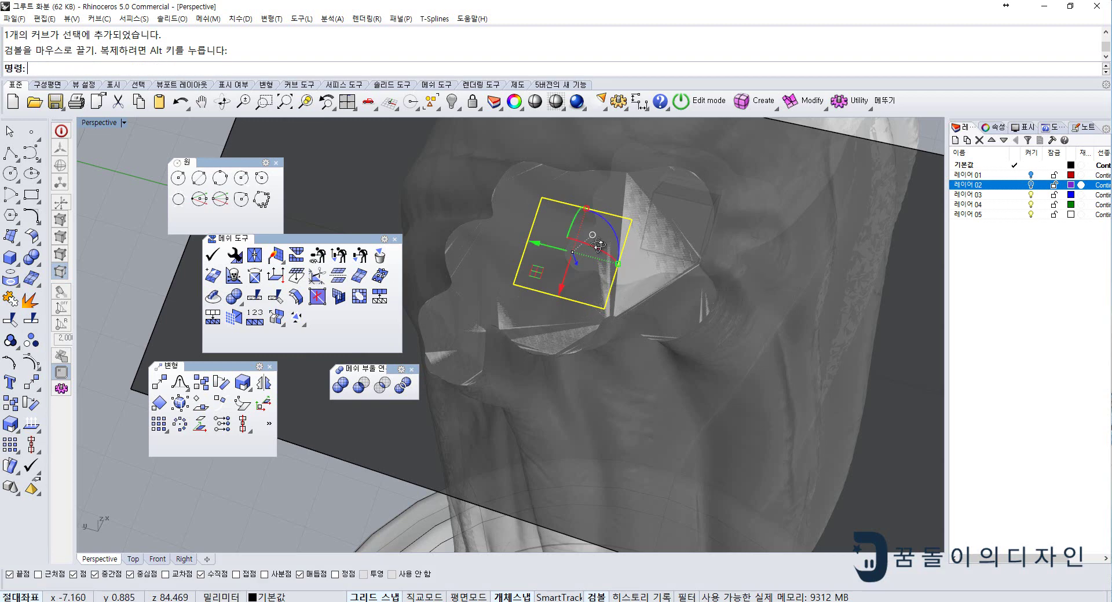
right_drag(599, 246, 576, 280)
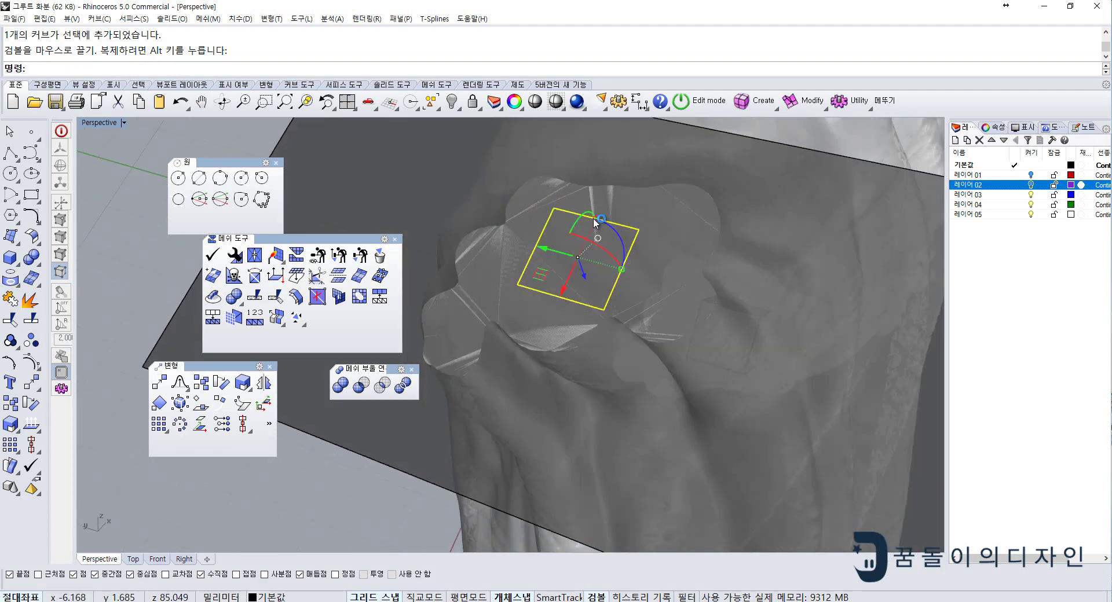
drag(593, 217, 571, 273)
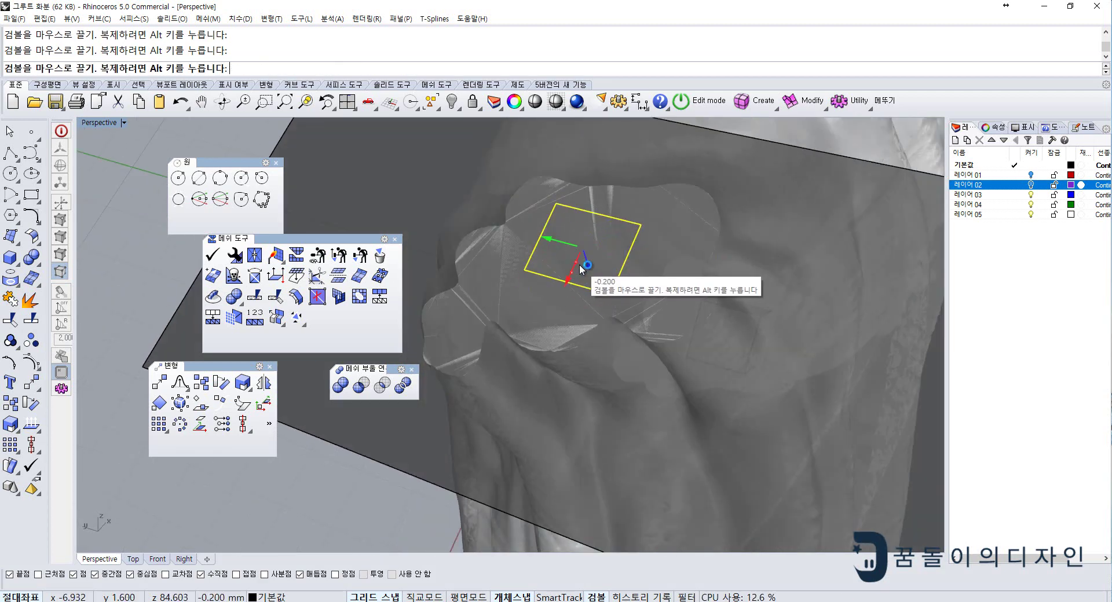
right_drag(596, 318, 575, 301)
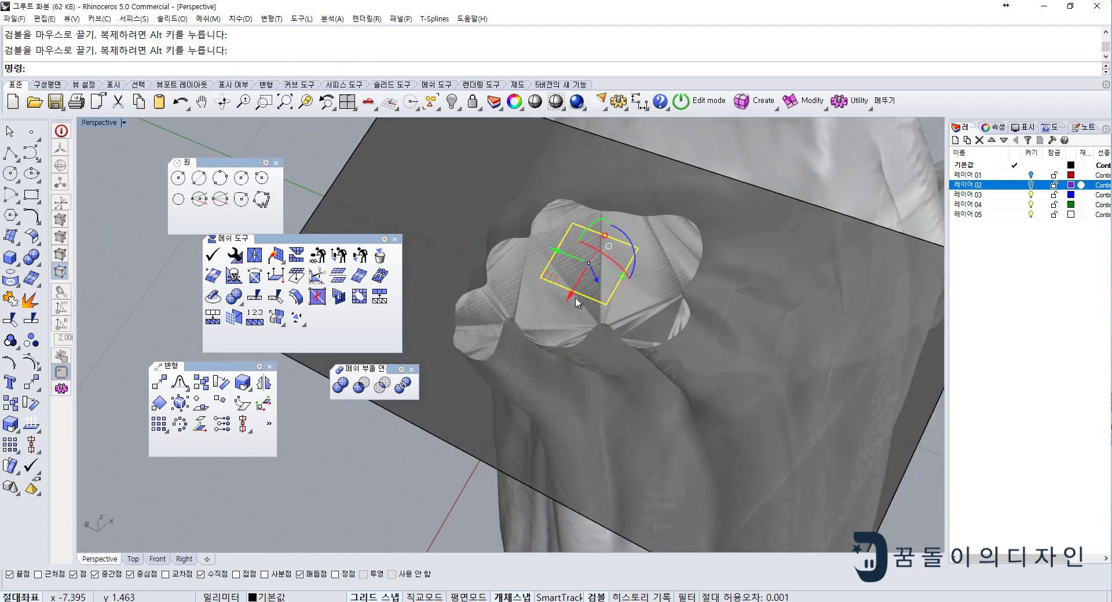
text(O)
- Offset the adjusted square outward again by 0.1
key(Return)
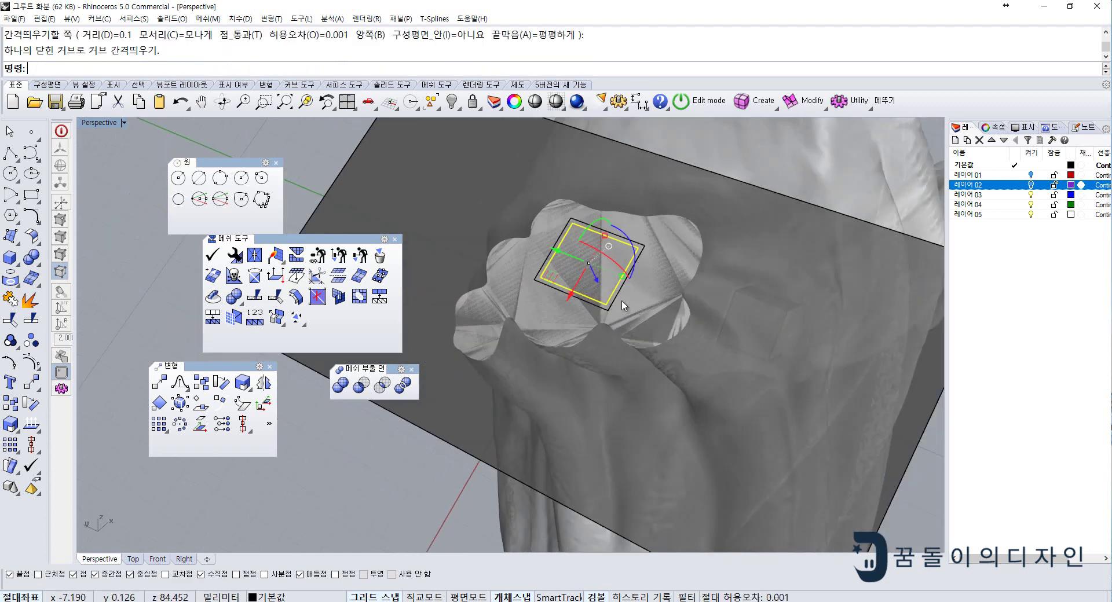
click(609, 293)
click(609, 292)
mouse_move(609, 292)
right_down()
mouse_move(616, 287)
mouse_move(578, 272)
right_up()
- Extrude the square 1.5 to both sides as a solid peg with ExtrudeCrv
click(610, 302)
text(Re)
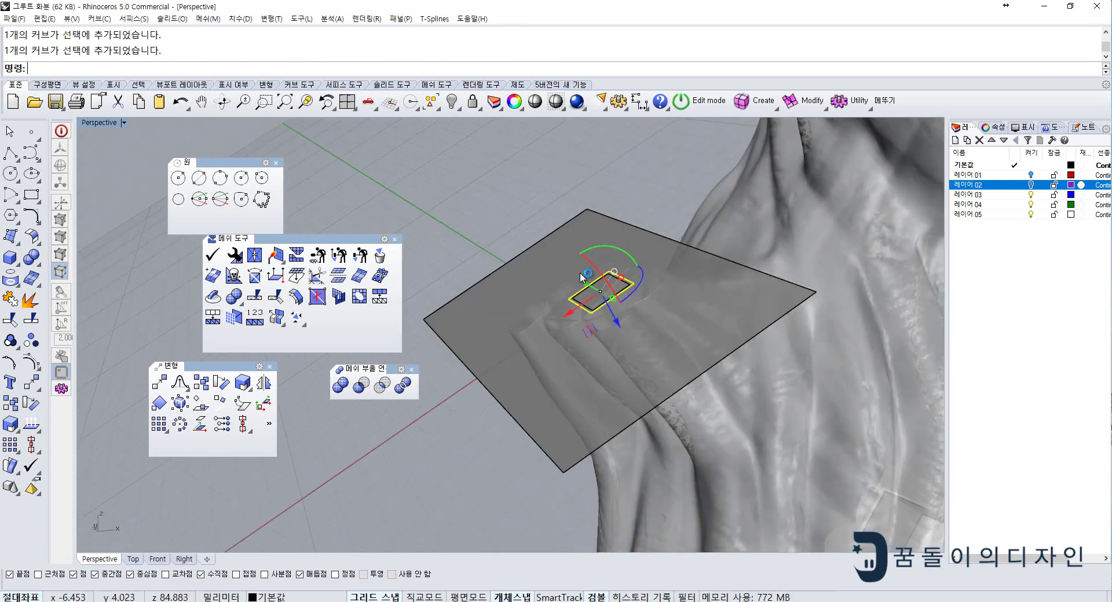
text(ee)
key(Return)
text(xtrudecrv)
key(Return)
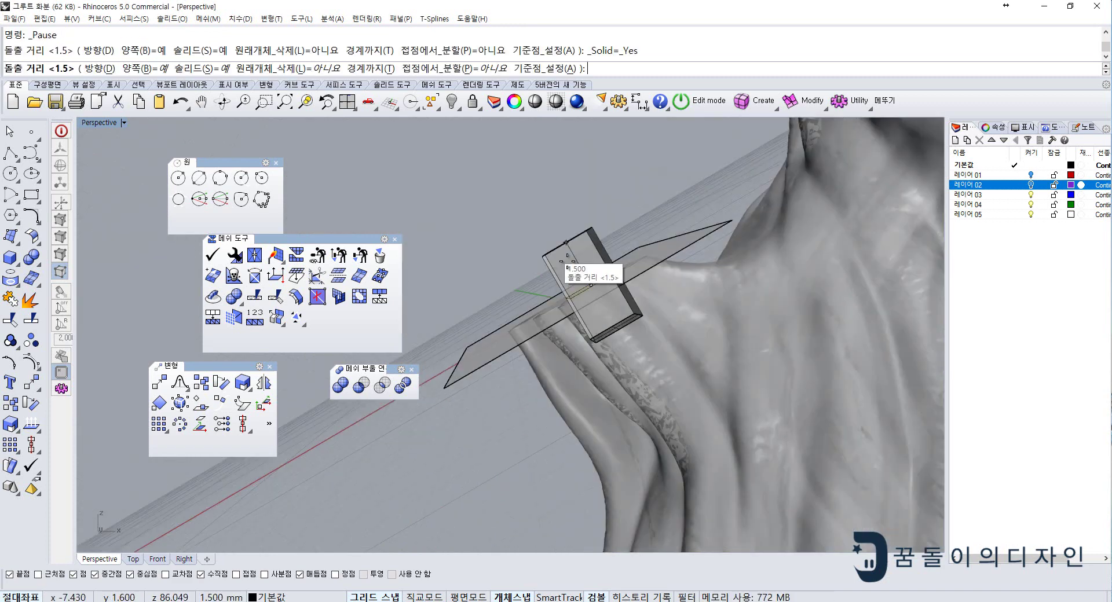
right_drag(591, 273, 583, 335)
right_click(593, 303)
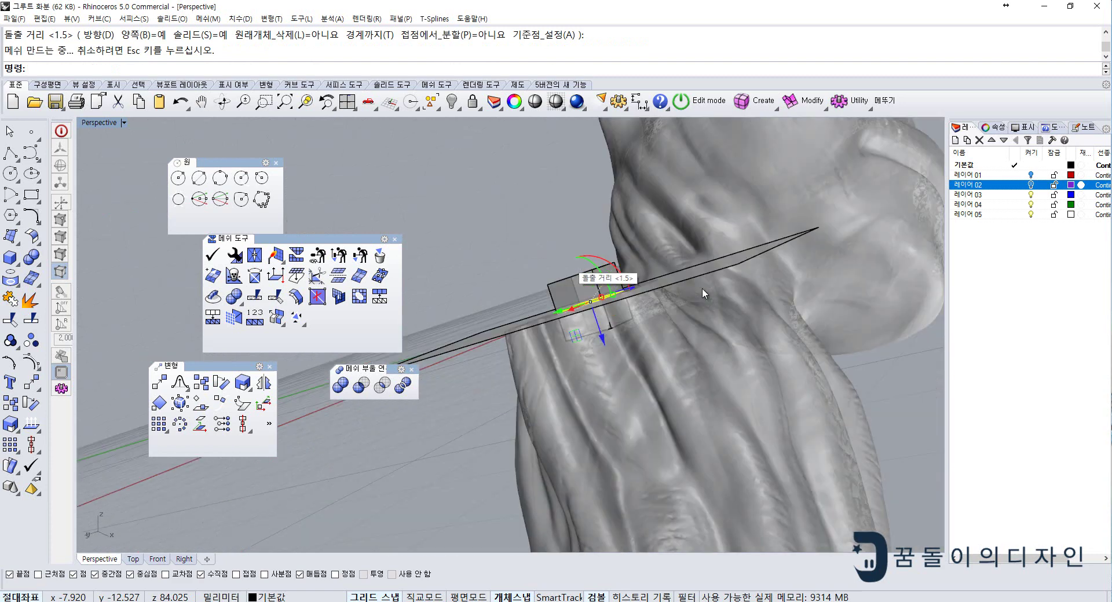
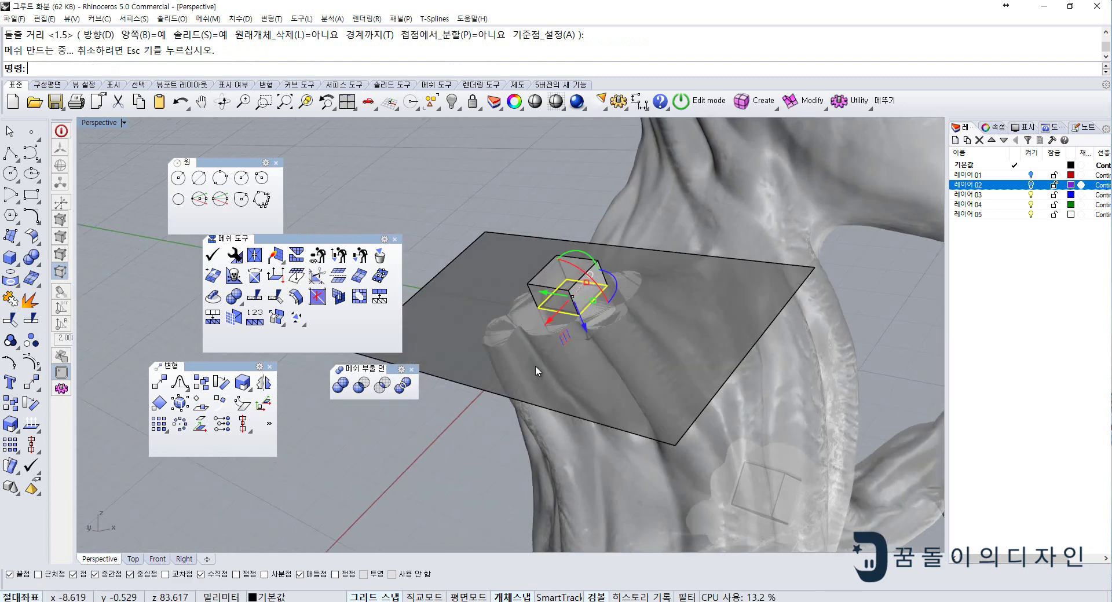
- Undo the trial extrusion and re-extrude the rectangle on one side only (BothSides=No)
right_drag(584, 335, 559, 263)
key(ctrl+z)
right_click(591, 316)
text(b)
key(Return)
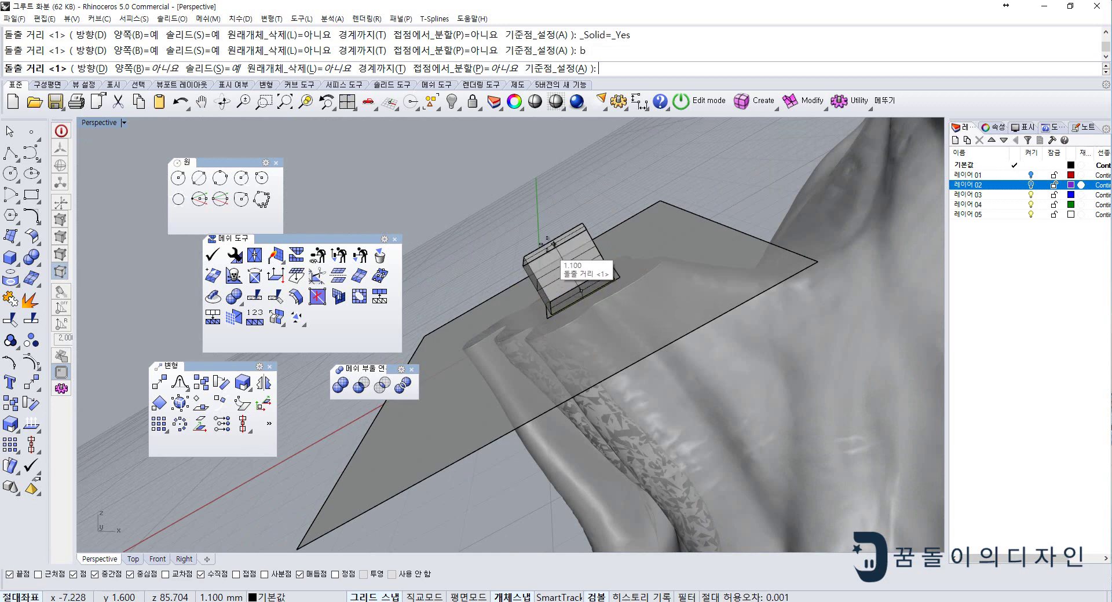
click(548, 244)
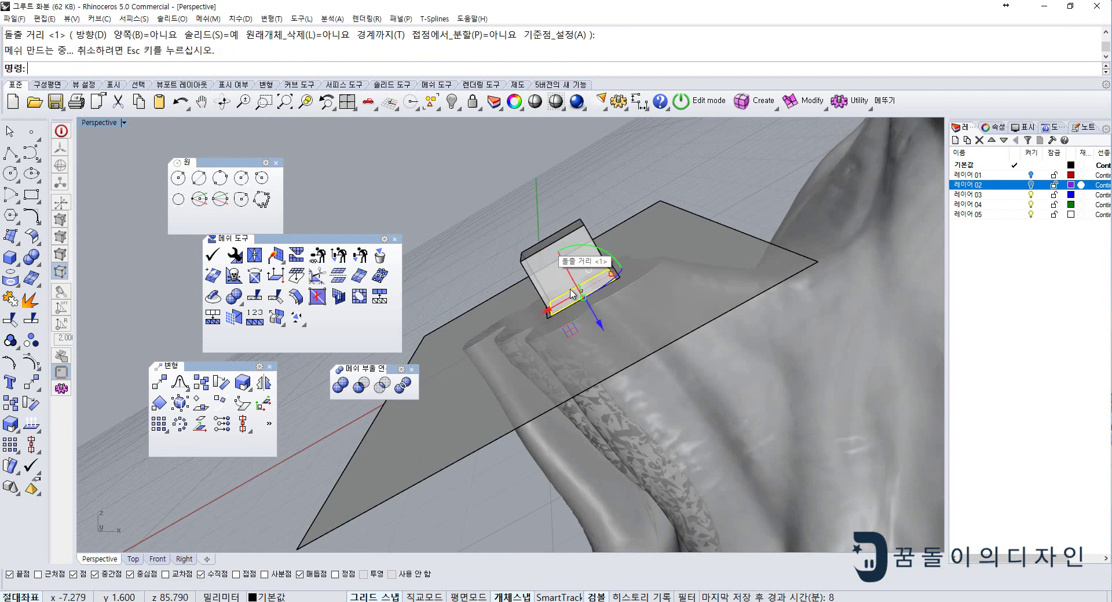
- Check the one-sided box against the body mesh from several angles, then undo it
click(648, 417)
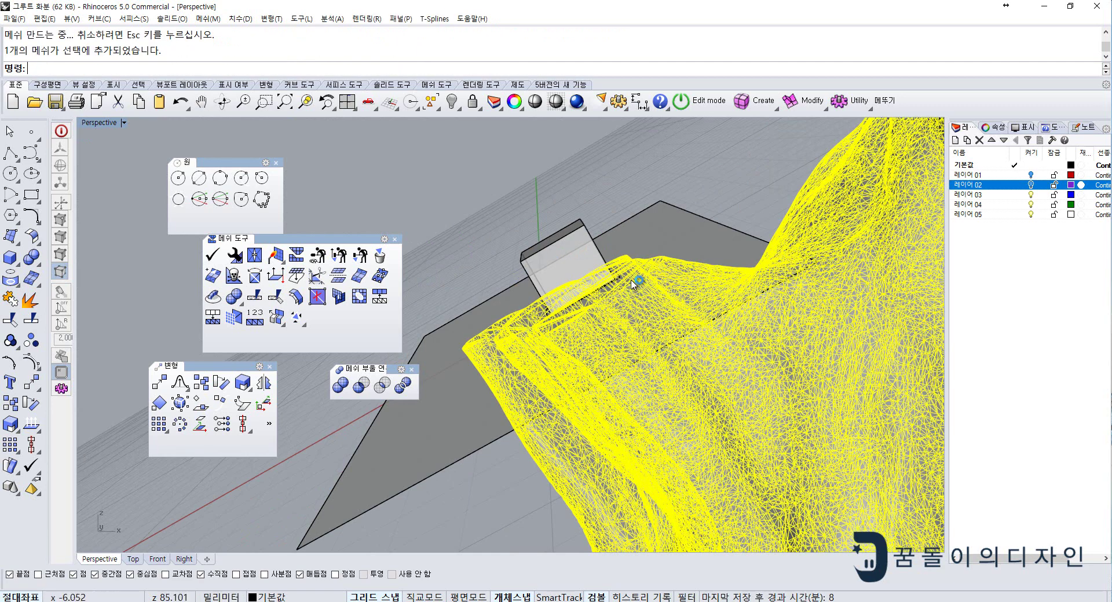
shift+click(554, 242)
right_drag(554, 242, 422, 263)
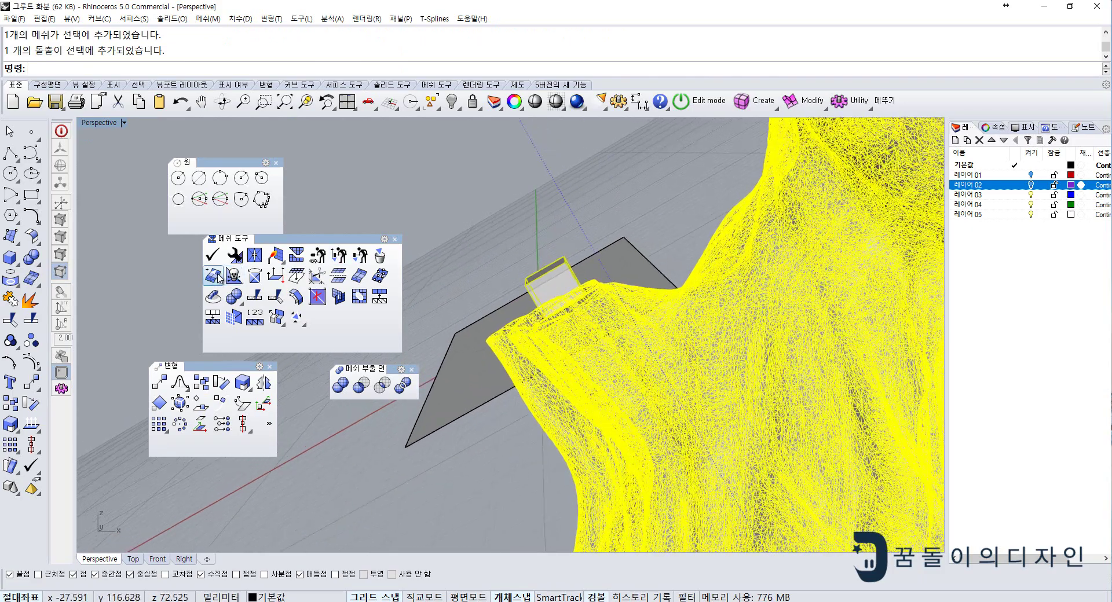
mouse_move(511, 292)
right_down()
mouse_move(507, 260)
mouse_move(602, 365)
mouse_move(564, 297)
mouse_move(588, 315)
mouse_move(592, 294)
right_up()
key(Escape)
key(ctrl+z)
- Pick the outer rectangle curve, try a quick extrusion, then undo it
click(589, 314)
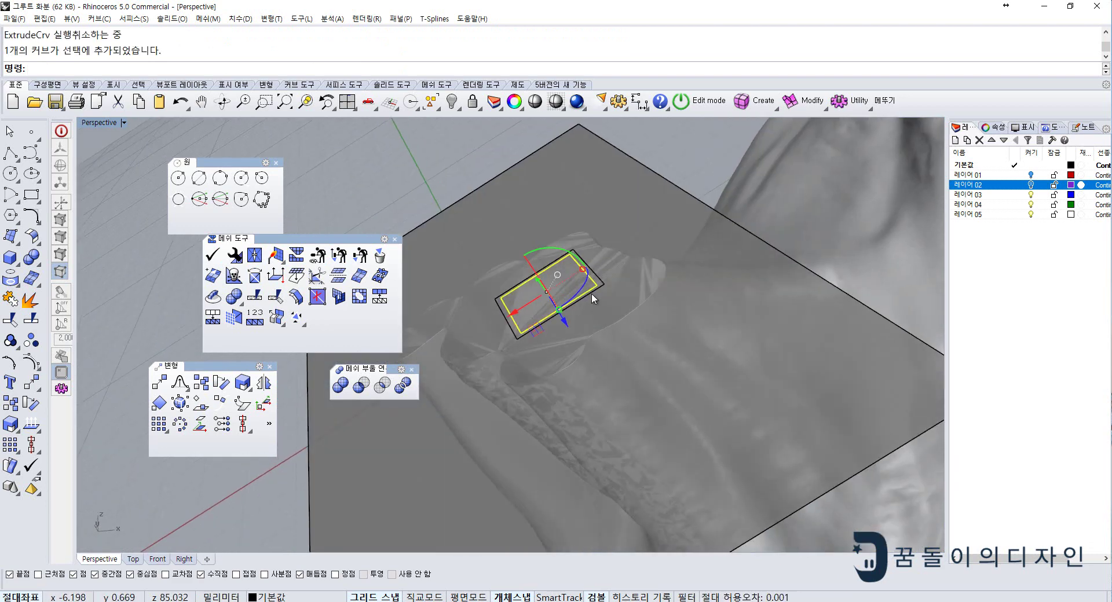
click(592, 294)
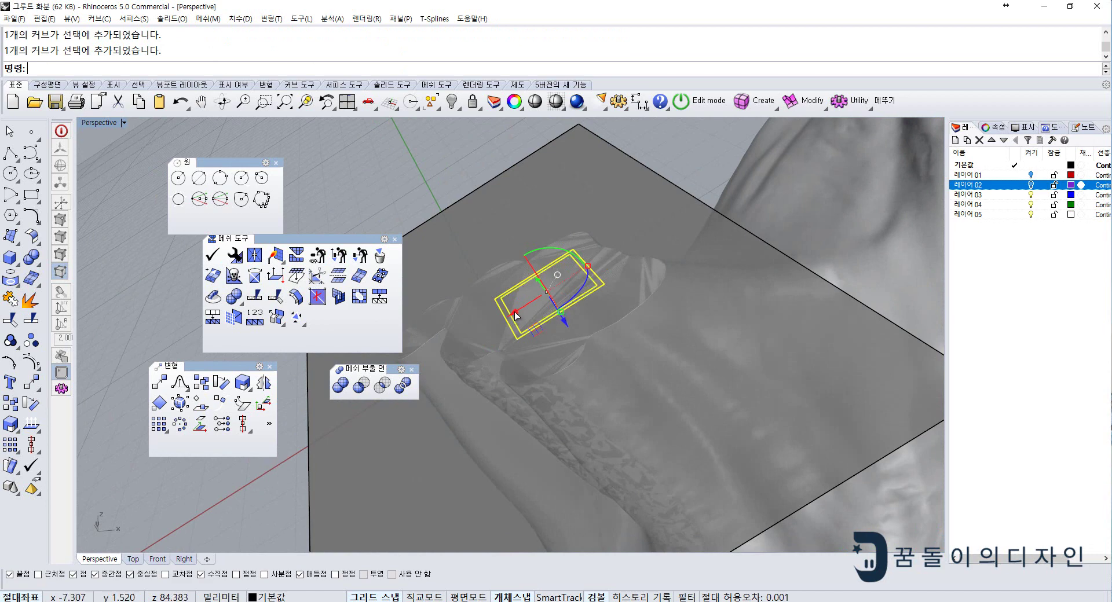
drag(515, 316, 527, 311)
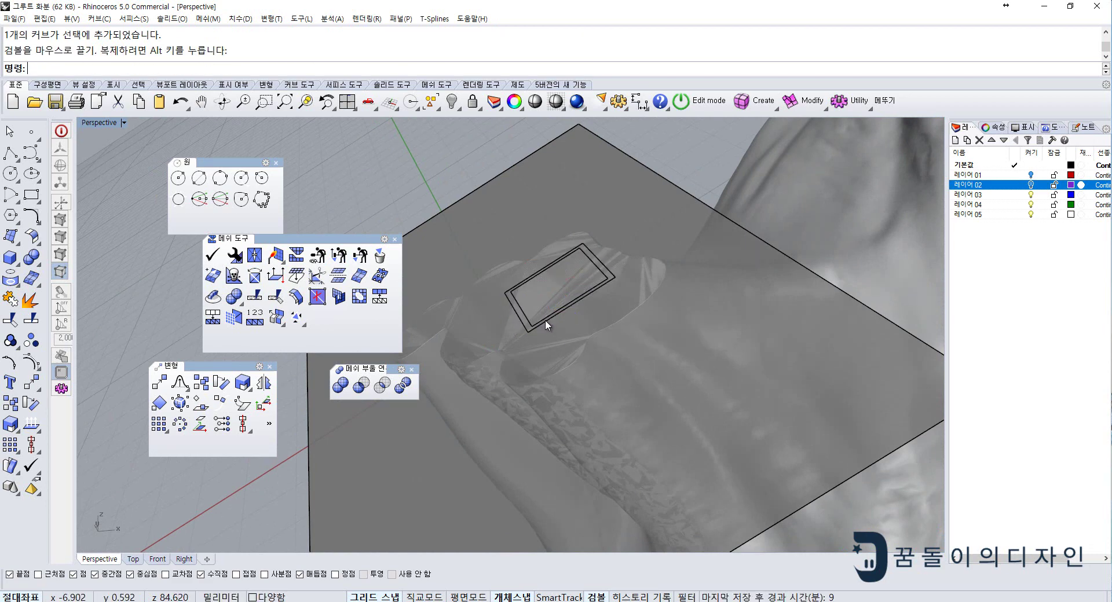
click(545, 320)
click(603, 359)
right_drag(603, 360, 574, 322)
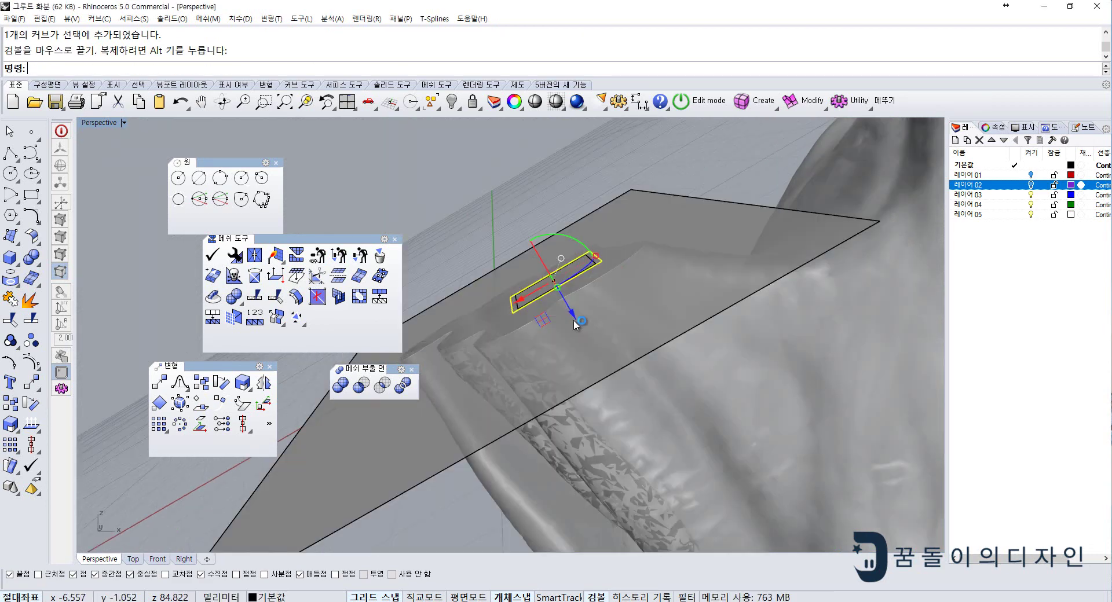
drag(583, 319, 614, 370)
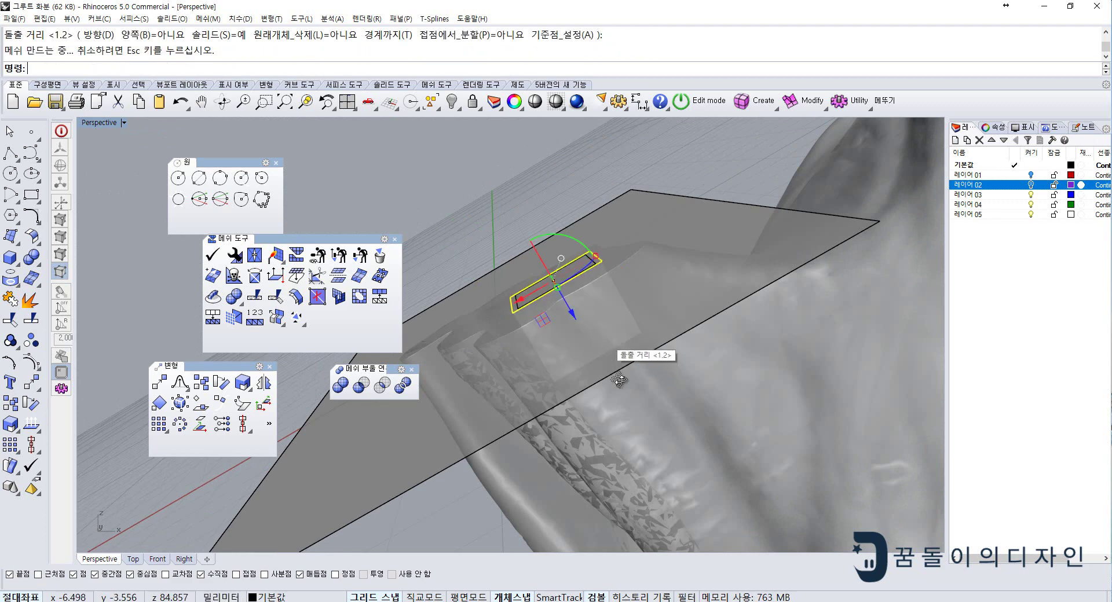
mouse_move(621, 378)
right_down()
mouse_move(552, 307)
mouse_move(602, 362)
mouse_move(591, 309)
mouse_move(559, 278)
right_up()
key(ctrl+z)
- Re-extrude the rectangle with BothSides=Yes into a solid box straddling the cutting plane
right_click(591, 309)
text(b)
key(Return)
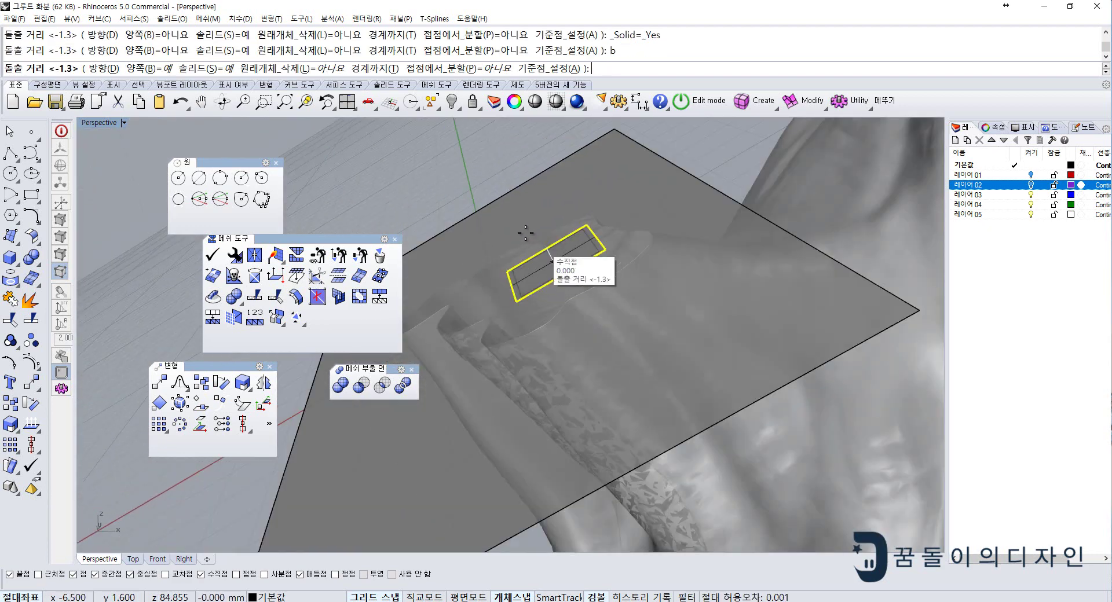
mouse_move(528, 240)
right_down()
mouse_move(524, 232)
mouse_move(589, 301)
mouse_move(566, 341)
mouse_move(627, 245)
right_up()
click(530, 225)
click(627, 246)
- Move the box onto layer 레이어 02 with Change Object Layer
click(628, 246)
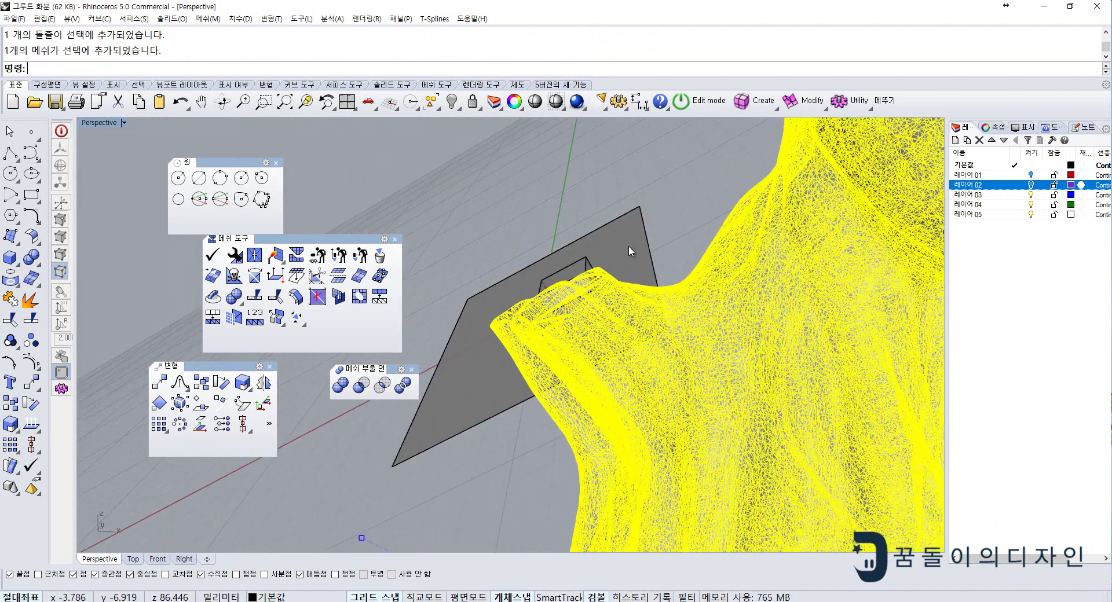
right_click(966, 188)
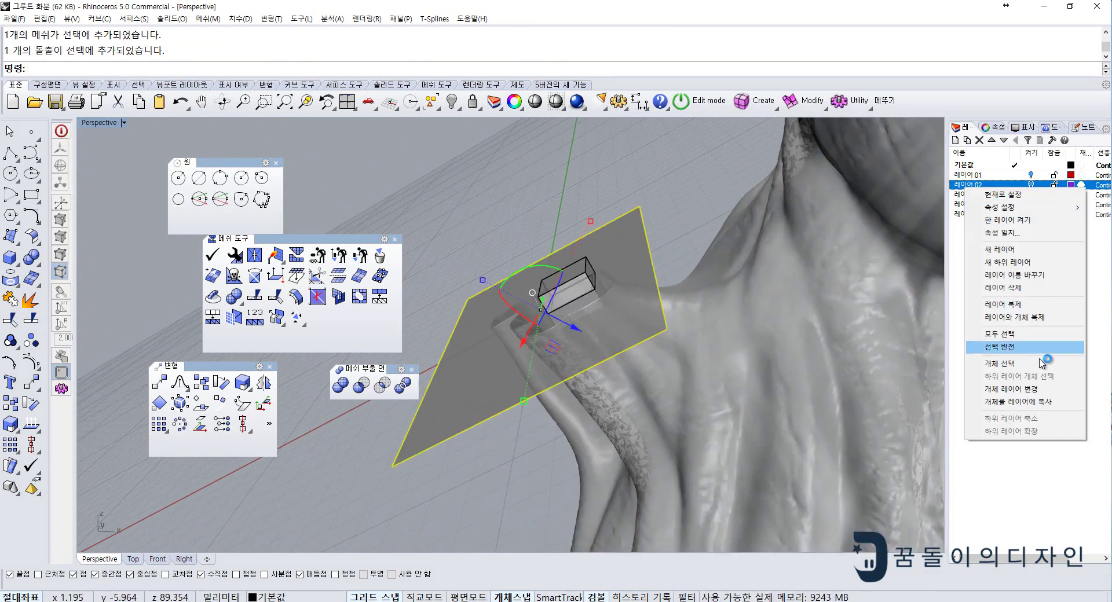
click(1036, 389)
scroll(600, 368, up, 3)
- Start Mesh Boolean Difference on the sculpture mesh, picking the box to subtract
click(600, 368)
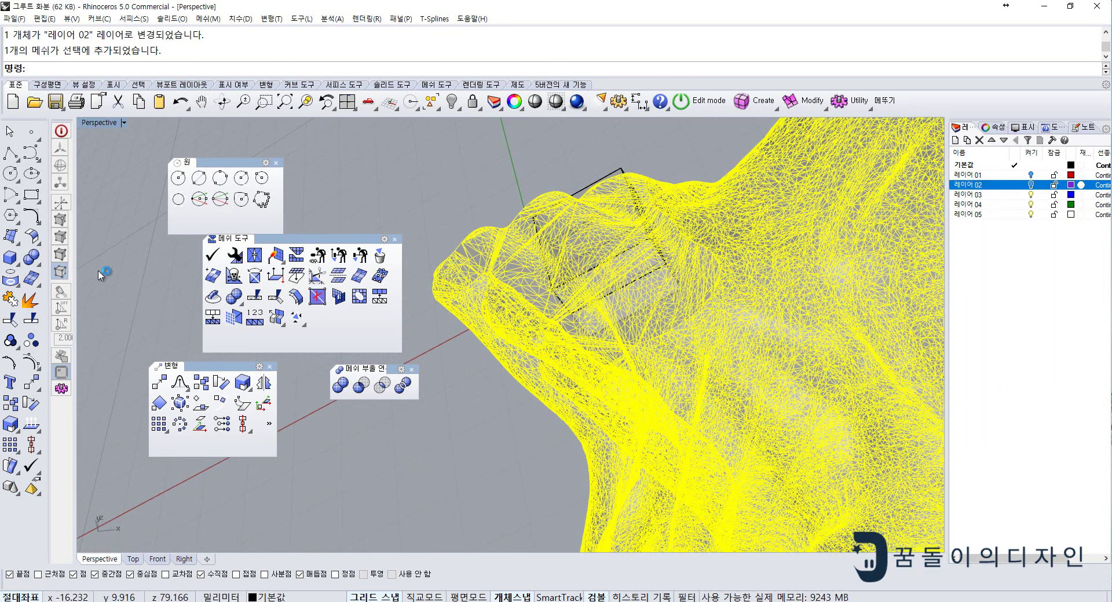
click(41, 265)
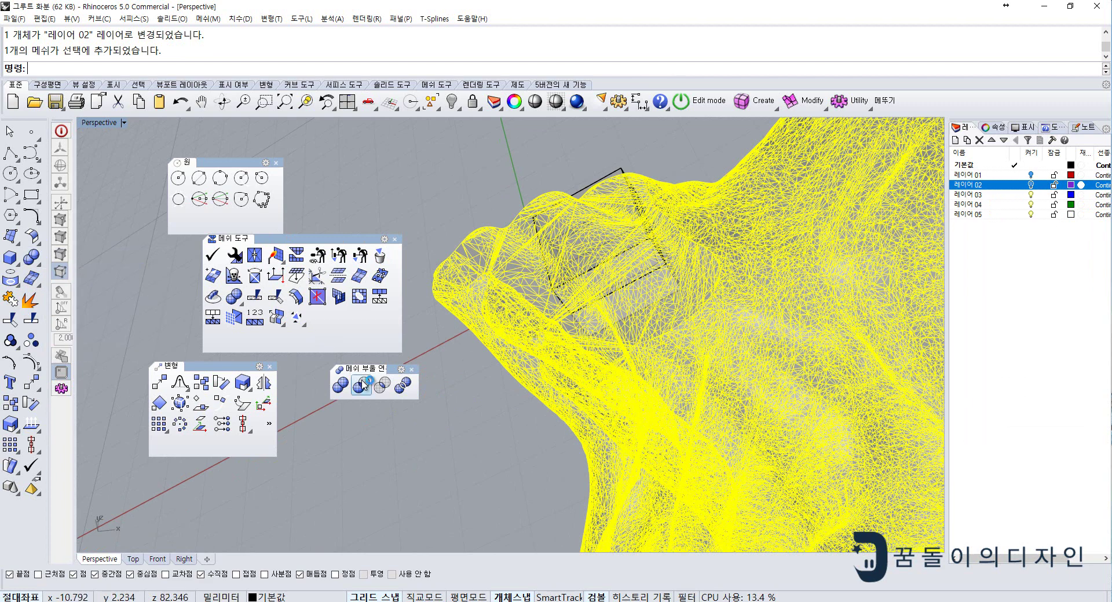
click(622, 169)
- Subtract the box from the sculpture mesh, then undo to bring the box back
key(Return)
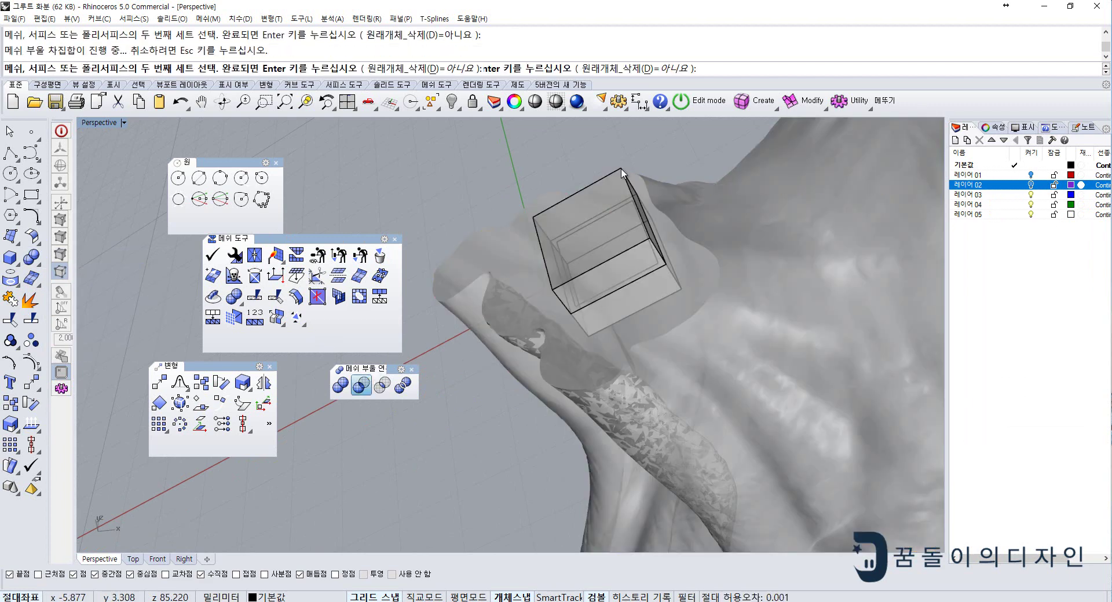
click(621, 169)
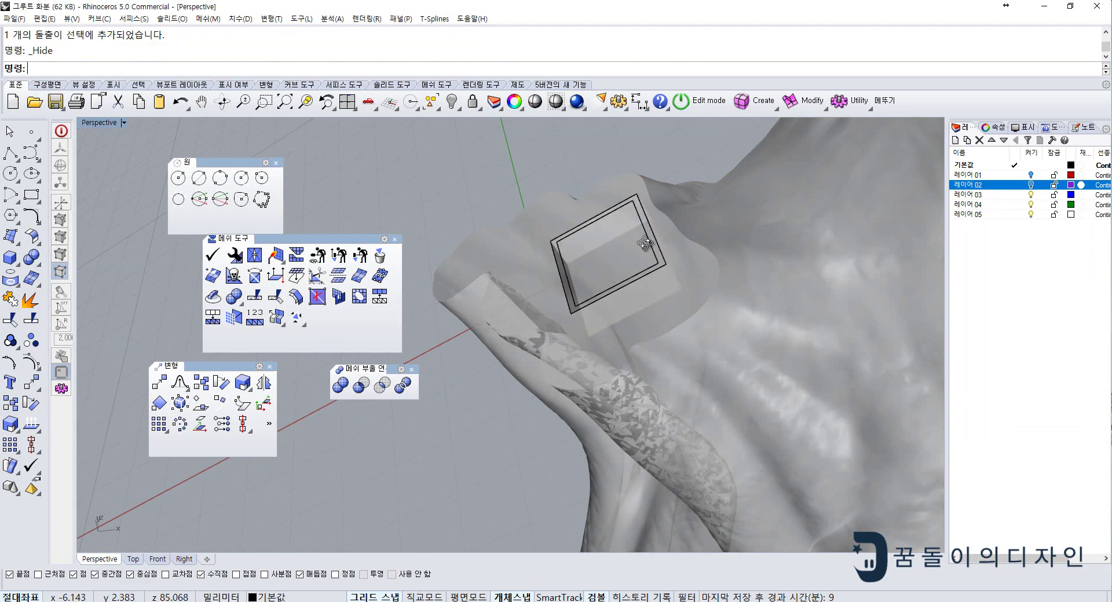
right_drag(623, 173, 606, 182)
key(ctrl+z)
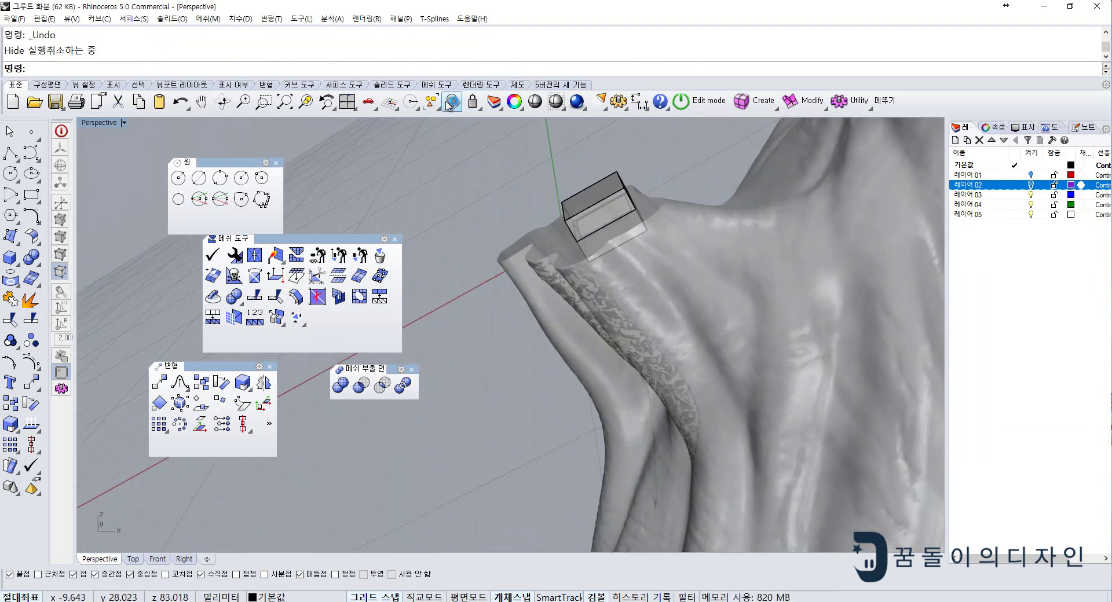
- Show the hidden mesh and inspect the separated arm at the shoulder close up
right_click(452, 101)
click(644, 233)
right_drag(644, 233, 579, 256)
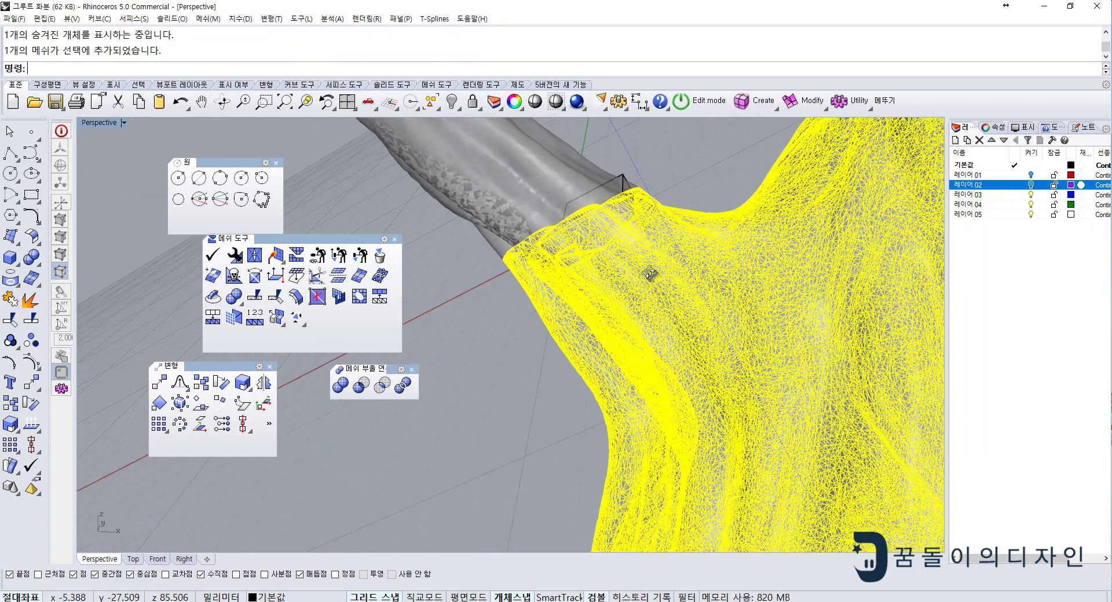
mouse_move(626, 215)
right_down()
mouse_move(649, 203)
mouse_move(676, 214)
right_up()
right_drag(741, 198, 768, 246)
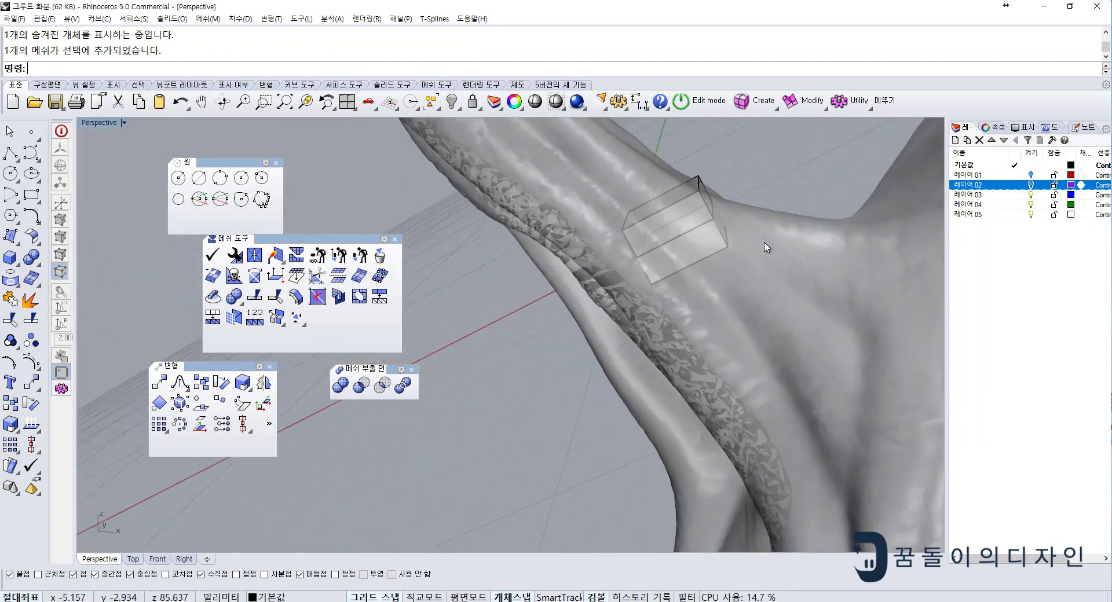
click(768, 246)
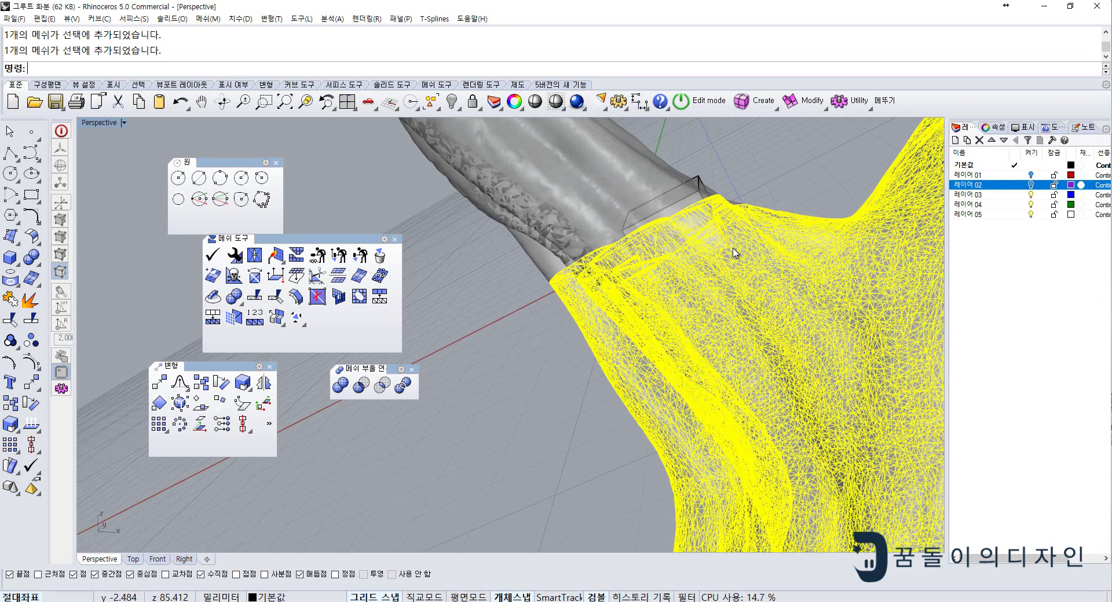
- Hide the arm mesh and make the box thinner by moving its face
key(ctrl+h)
mouse_move(726, 253)
right_down()
mouse_move(733, 239)
mouse_move(717, 208)
mouse_move(770, 229)
right_up()
click(733, 239)
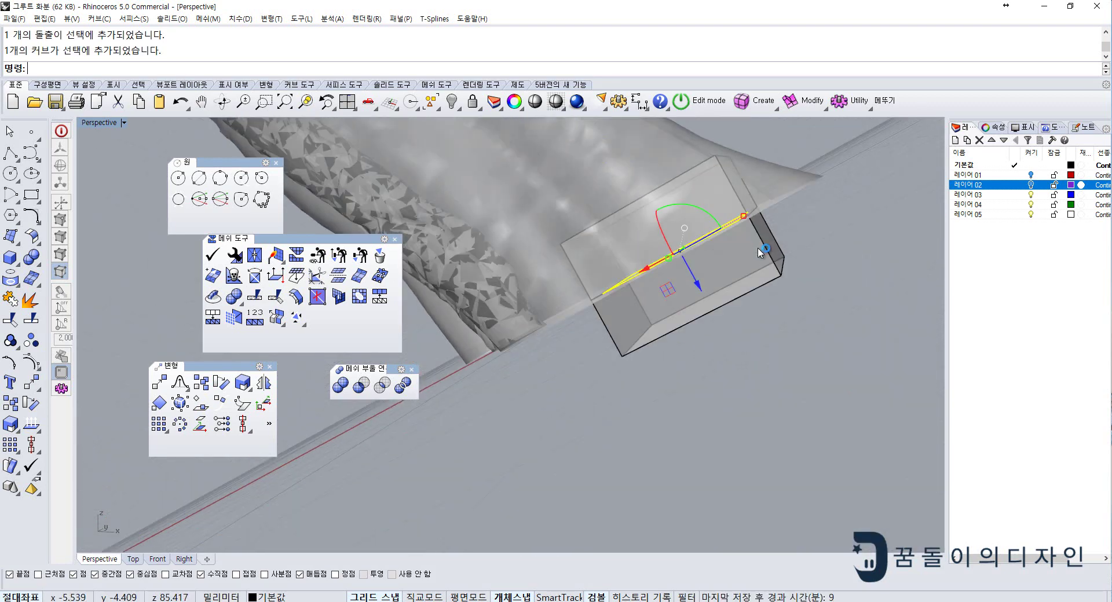
ctrl+drag(770, 229, 770, 264)
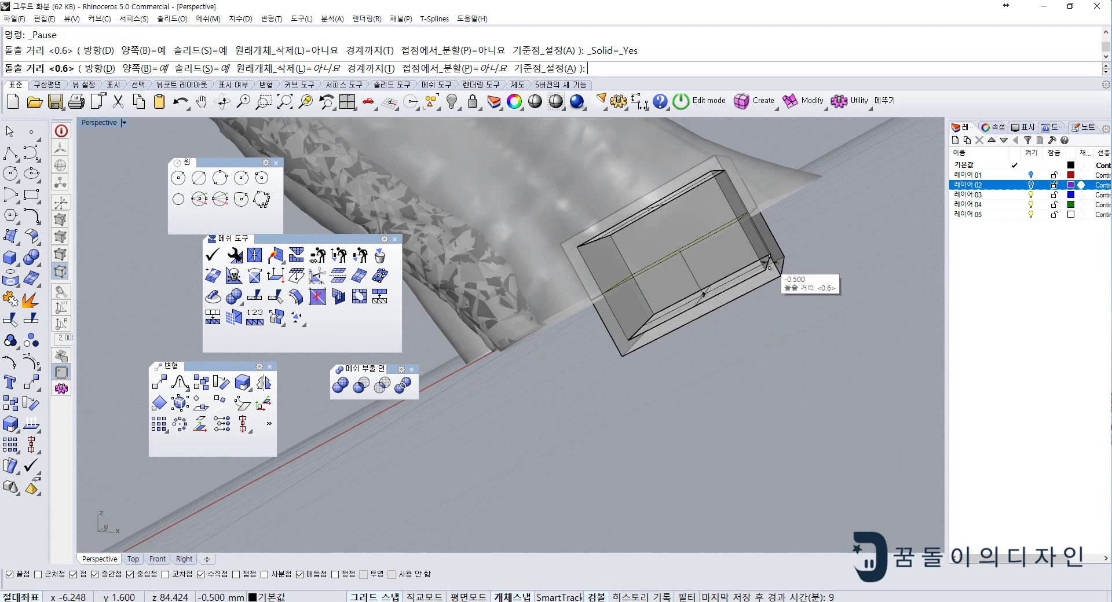
click(786, 268)
key(Escape)
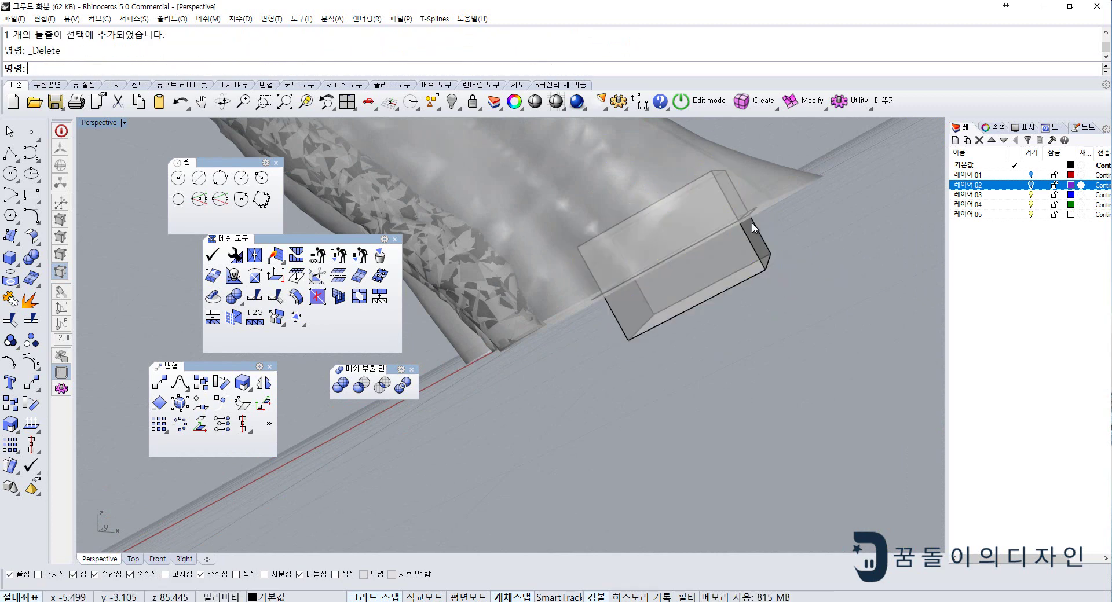
- Merge the box onto the arm mesh as a joining tab
click(752, 223)
click(691, 269)
mouse_move(691, 269)
right_down()
mouse_move(777, 299)
mouse_move(742, 231)
right_up()
click(669, 204)
shift+click(669, 204)
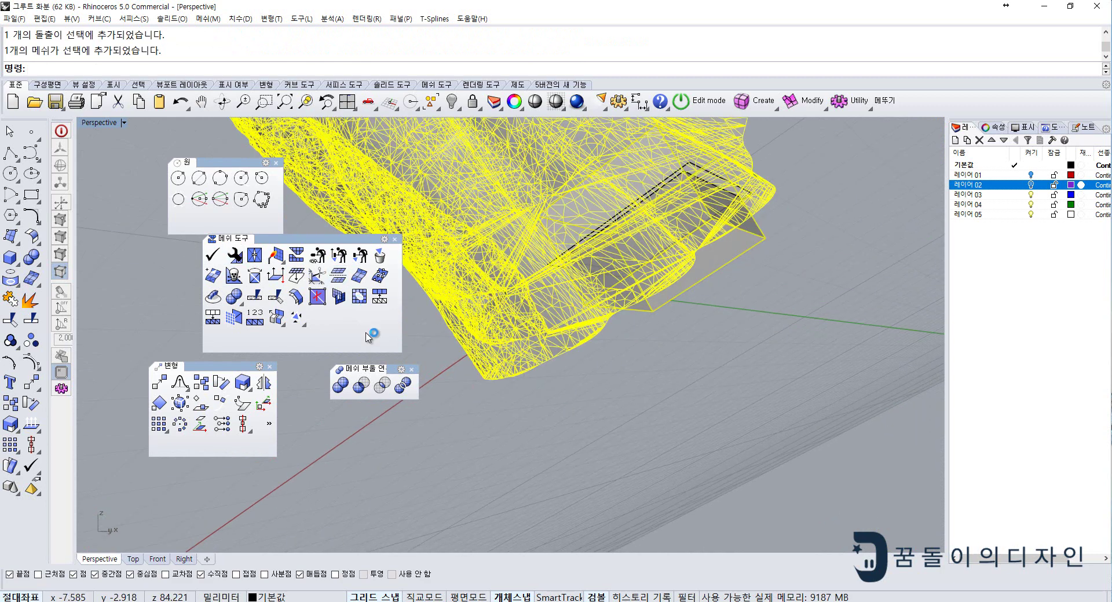
click(346, 386)
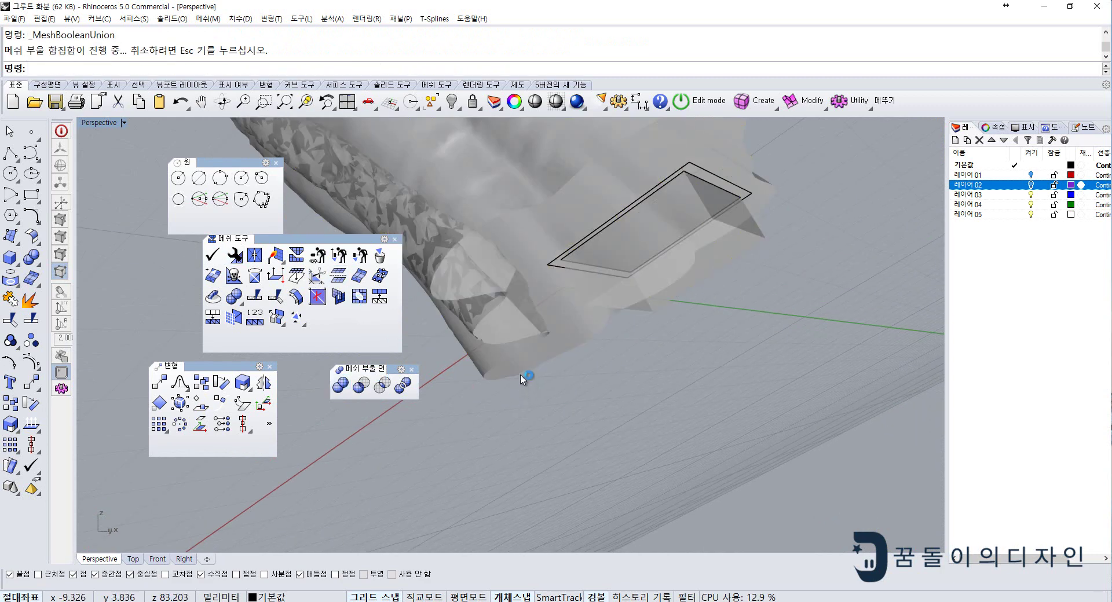
- Delete the two leftover curves at the trunk's cut end
scroll(520, 375, down, 3)
right_drag(520, 375, 623, 262)
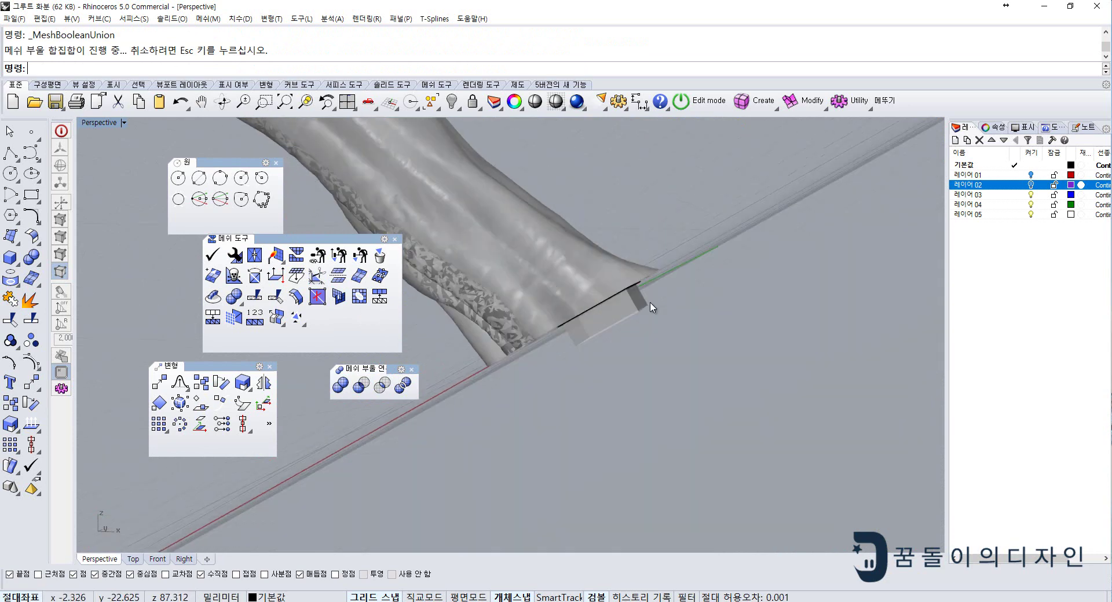
click(623, 262)
key(Delete)
- Show the hidden parts and check the trunk, hand and pot pieces one by one
click(451, 102)
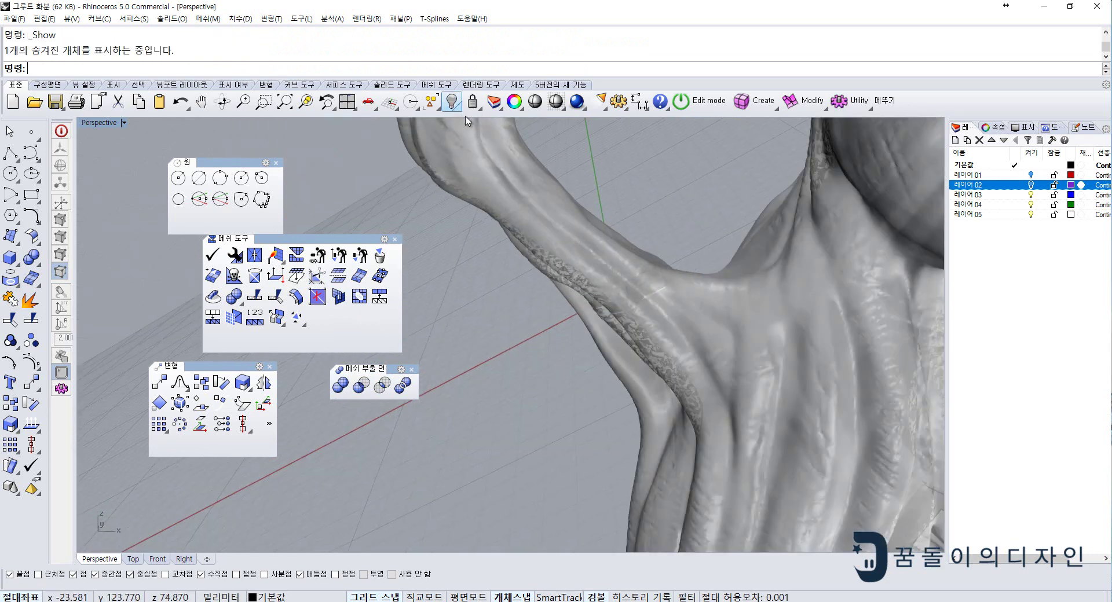
scroll(526, 242, down, 3)
click(528, 240)
click(603, 300)
scroll(637, 440, up, 3)
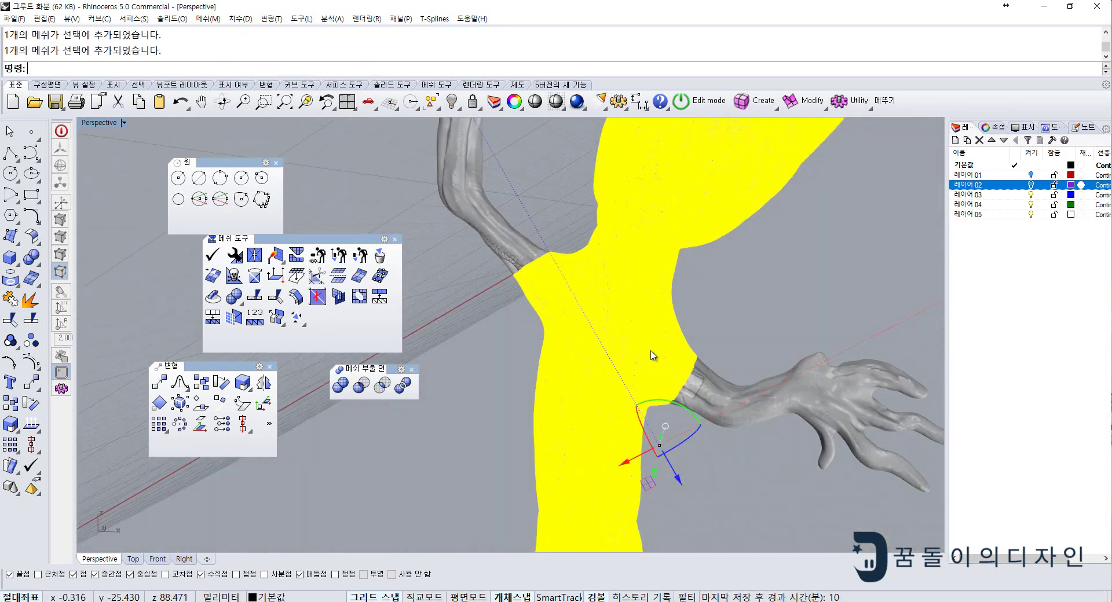
scroll(708, 432, down, 2)
scroll(708, 432, down, 1)
scroll(684, 371, down, 2)
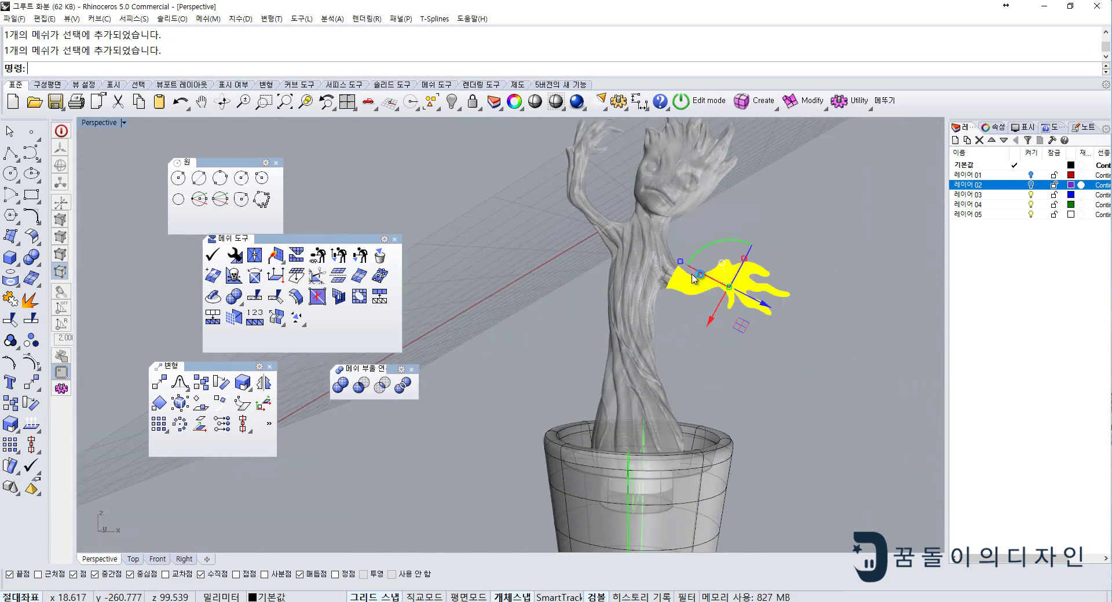
click(648, 385)
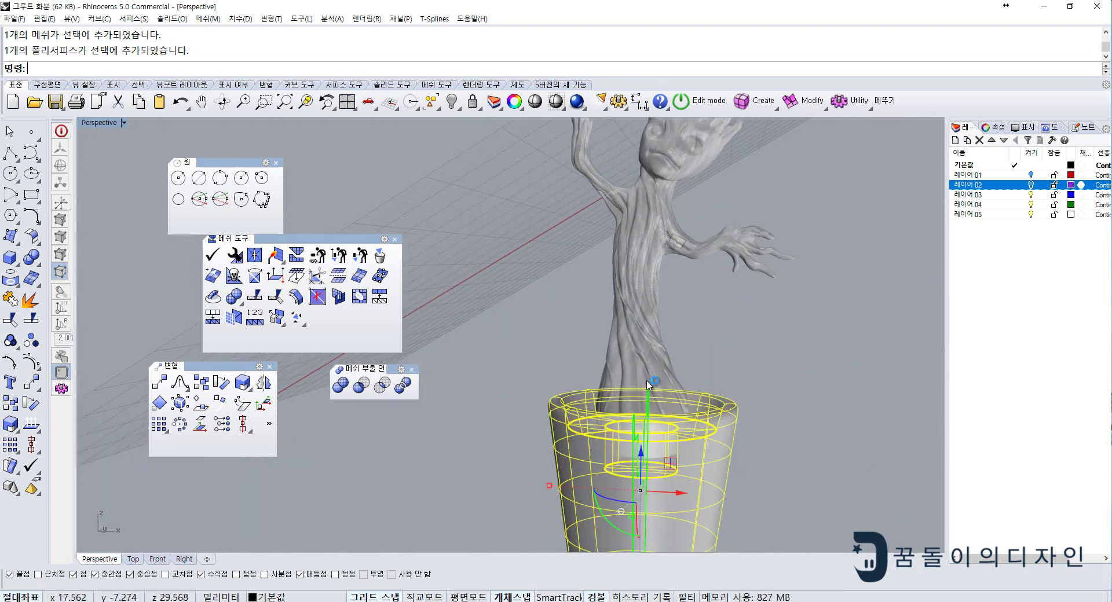
click(657, 322)
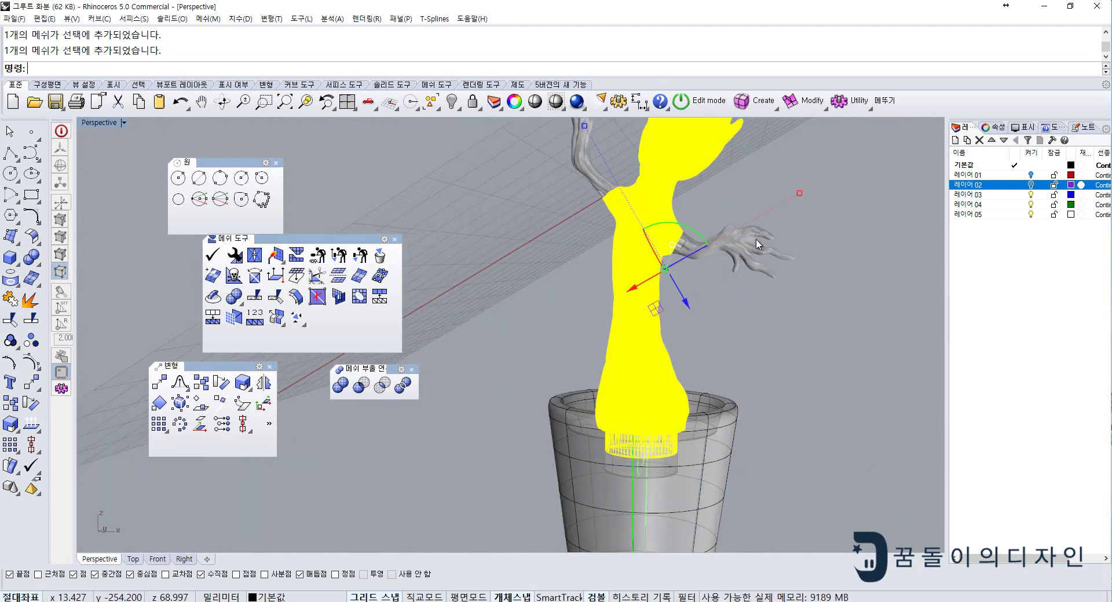
click(756, 245)
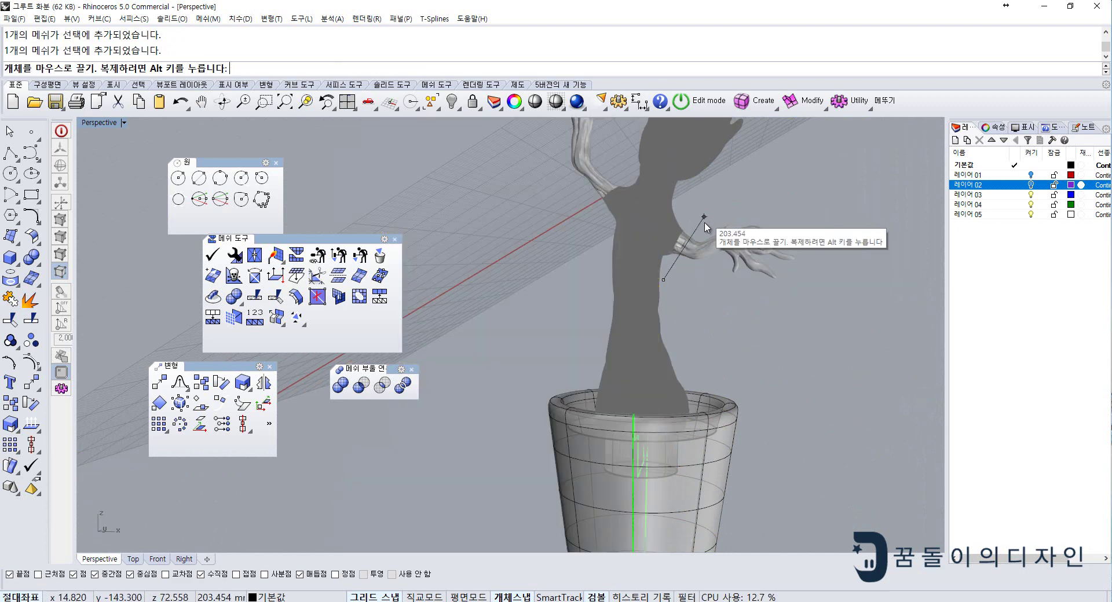
- Undo and redo the trunk reveal, then check the upper branch mesh
key(ctrl+z)
key(ctrl+z)
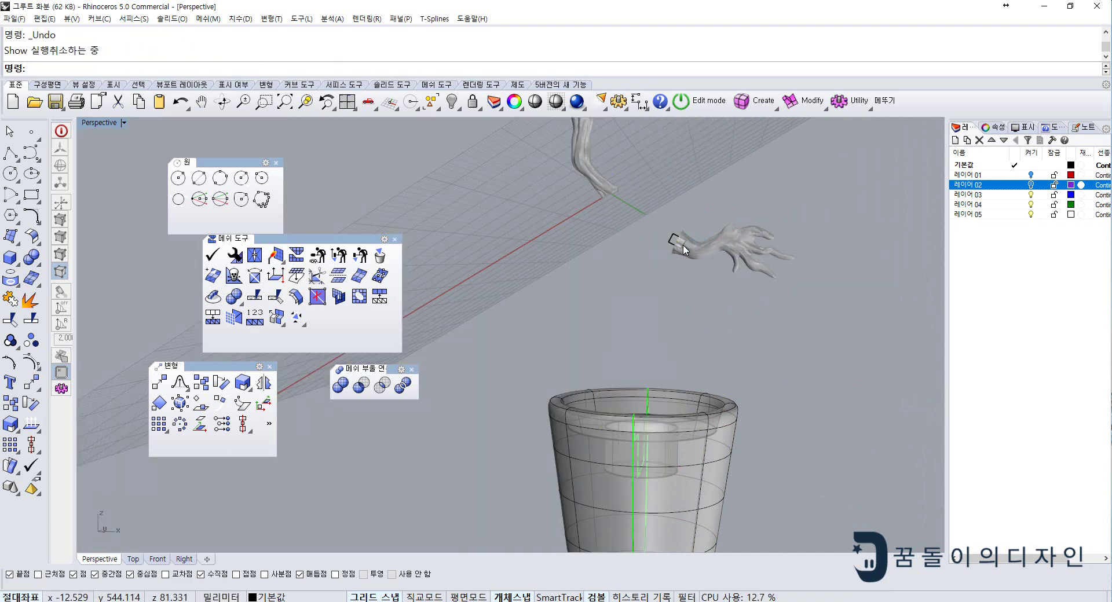
key(ctrl+y)
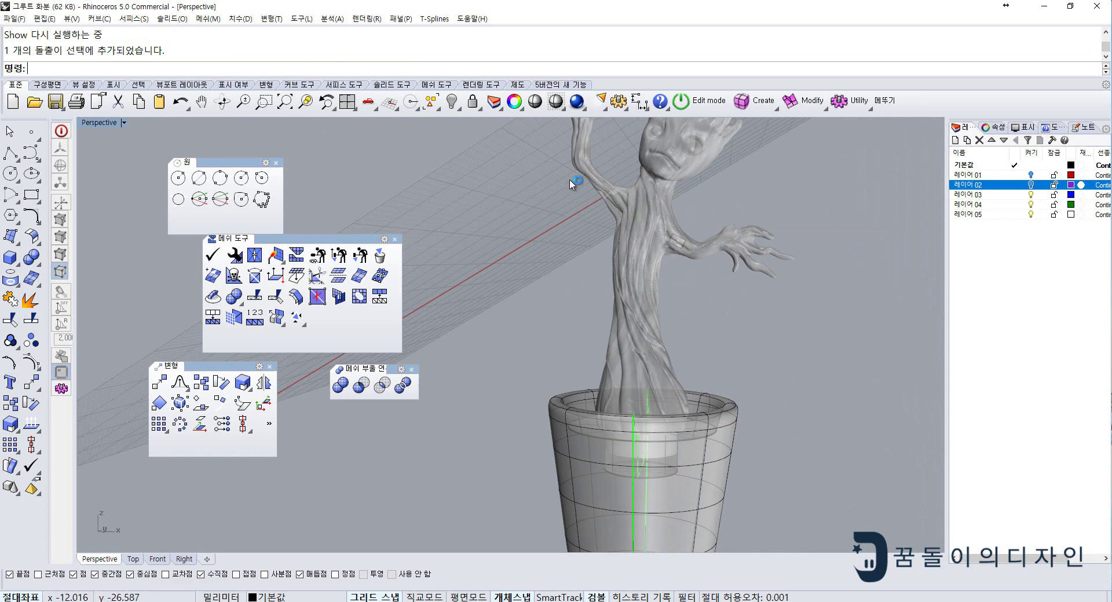
click(572, 184)
scroll(585, 249, up, 2)
scroll(630, 246, up, 1)
scroll(630, 248, up, 3)
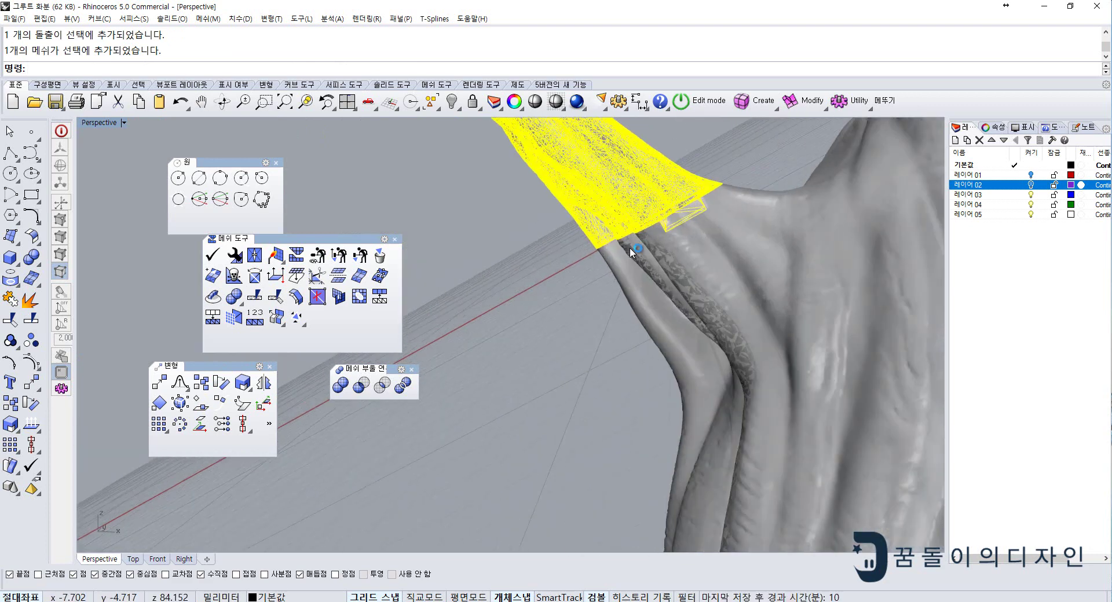
scroll(630, 248, down, 3)
scroll(630, 248, down, 3)
key(Escape)
scroll(396, 120, up, 1)
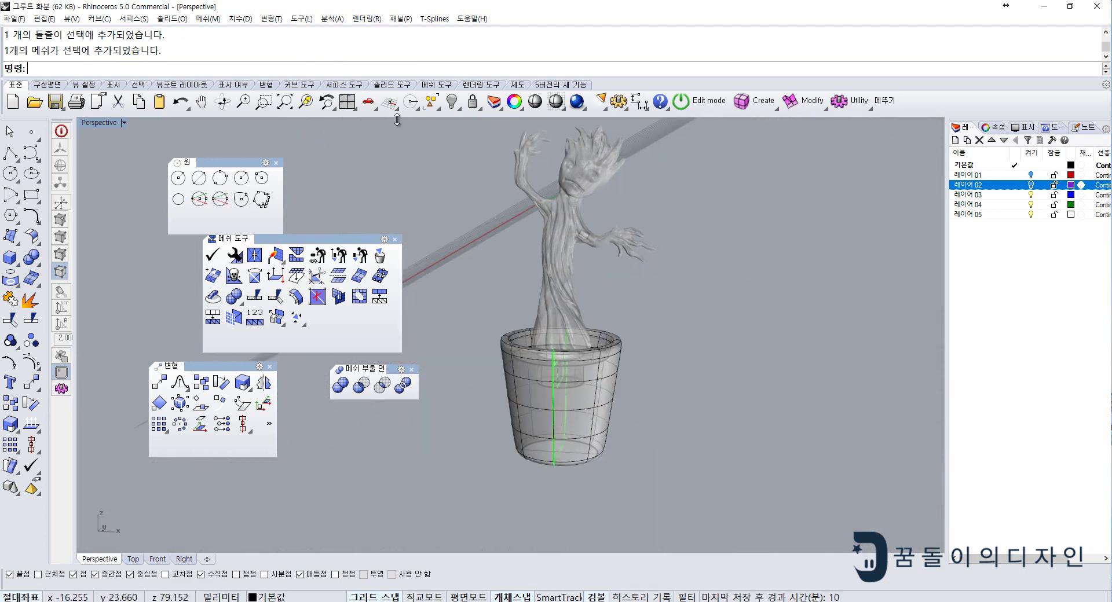
- Restore the previous construction plane under the pot
click(398, 111)
click(450, 177)
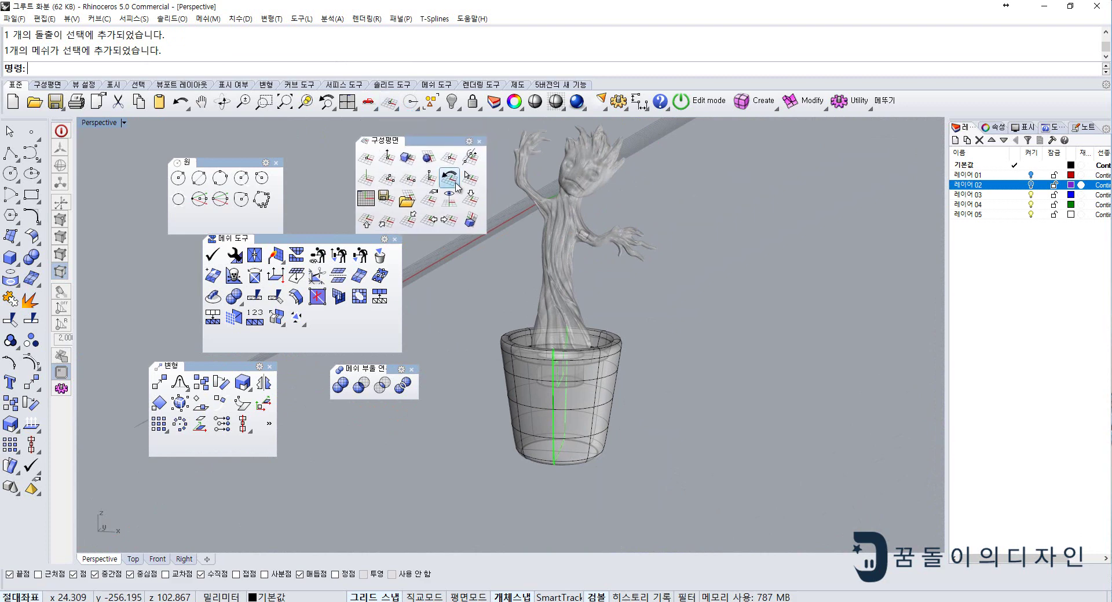
click(453, 184)
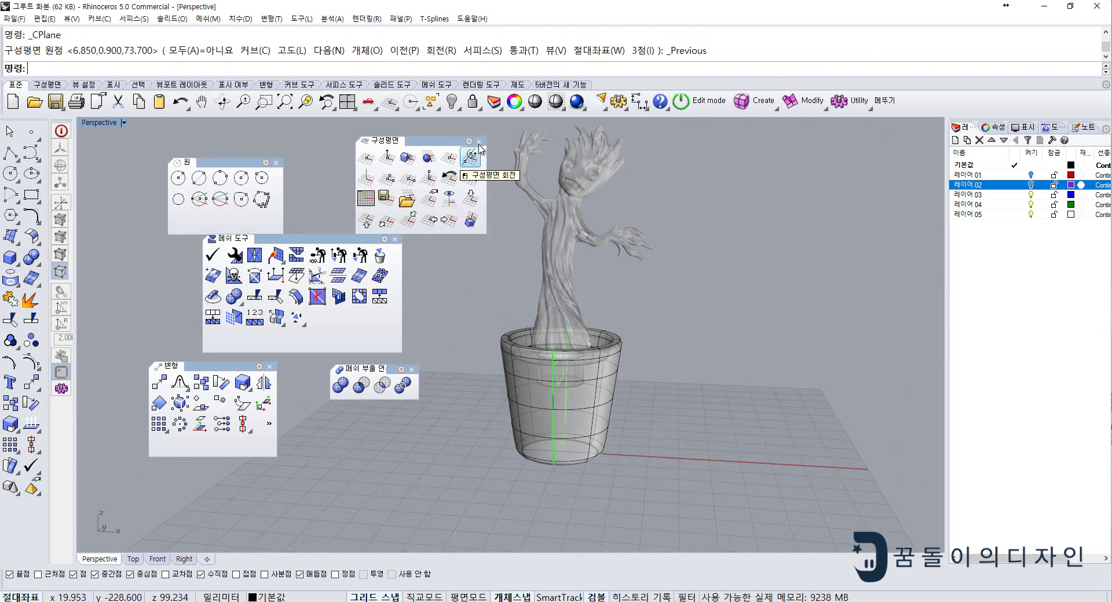
shift+right_drag(531, 229, 601, 229)
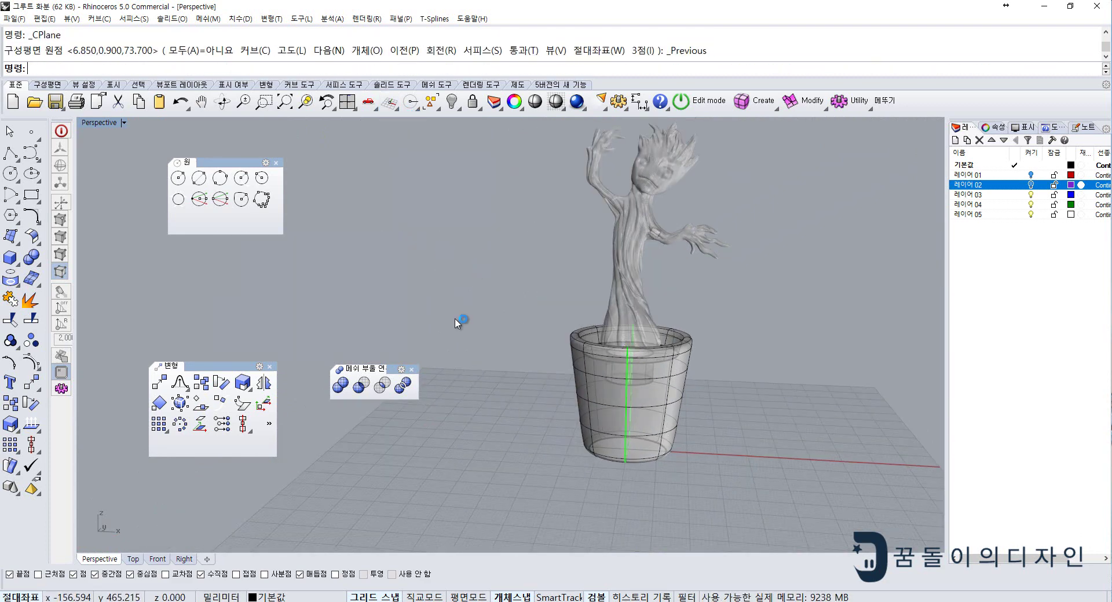
right_drag(454, 319, 412, 377)
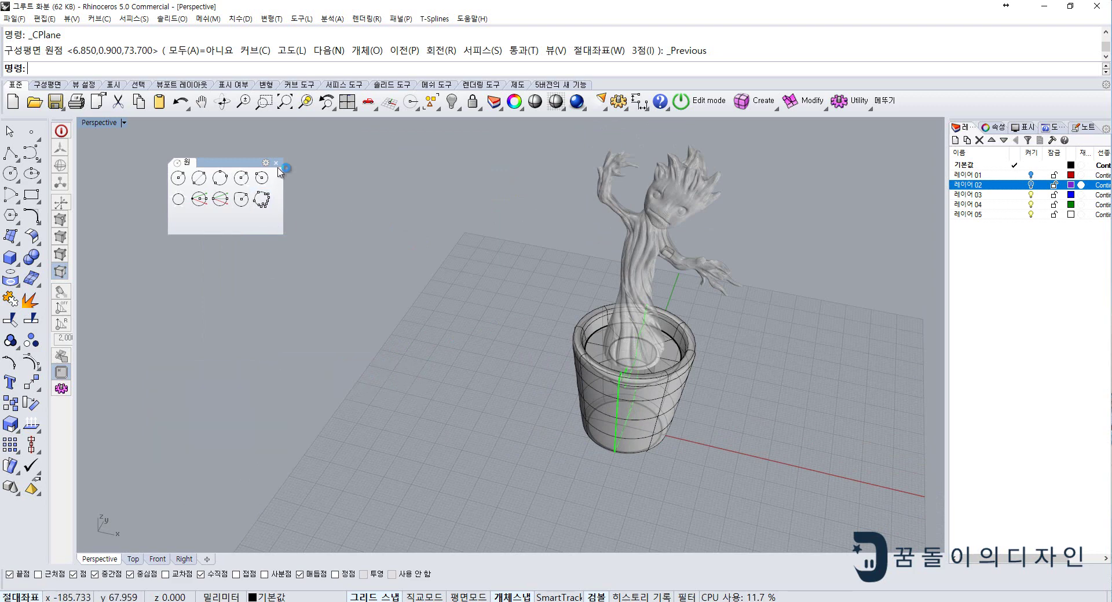
scroll(541, 293, up, 3)
- Save the model as 그루트 화분_출력.3dm, overwriting the existing file
click(9, 18)
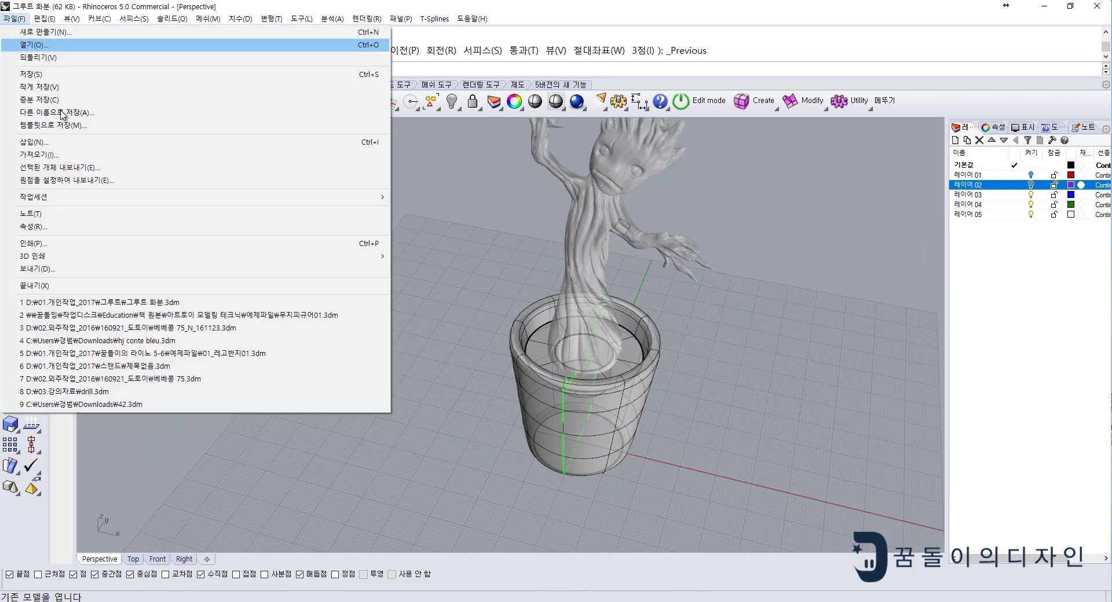
click(29, 113)
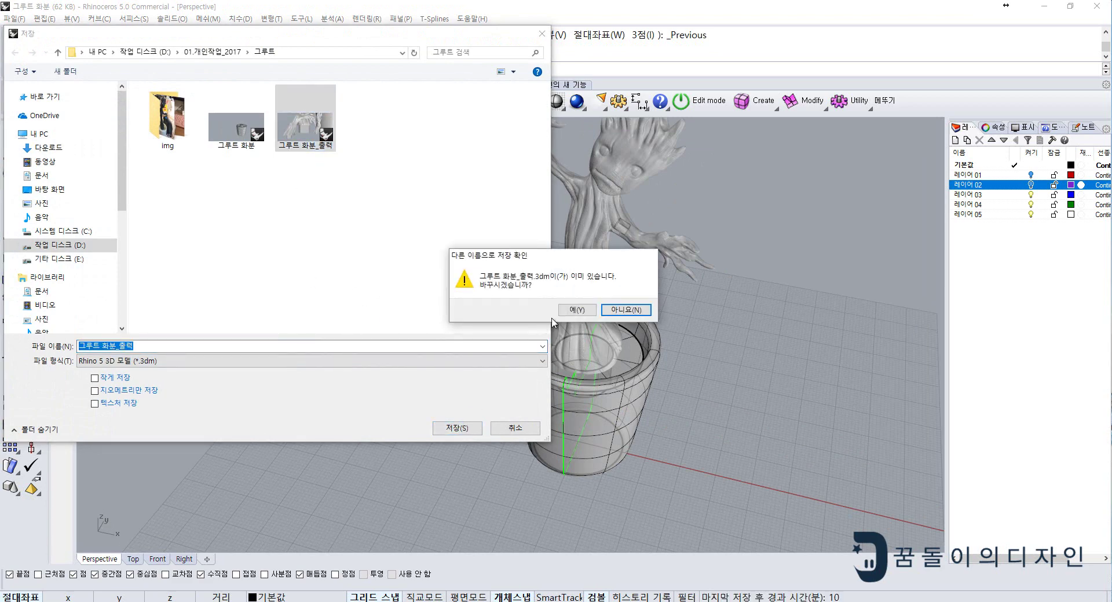
click(560, 309)
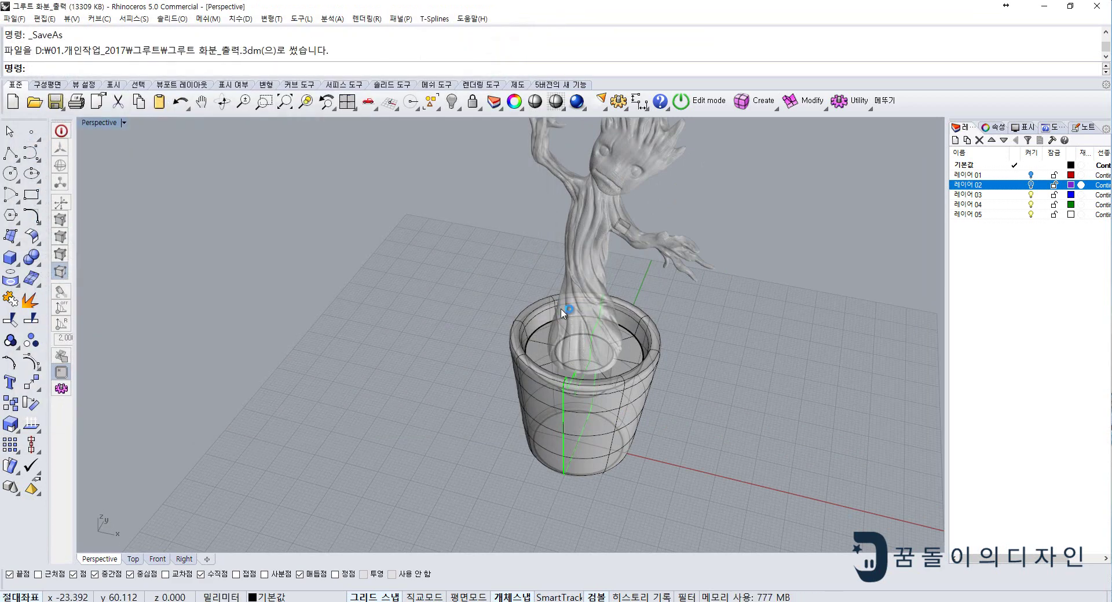
- Convert the pot polysurface to a standard surface and turn off its isocurves
shift+right_drag(570, 316, 511, 257)
click(599, 289)
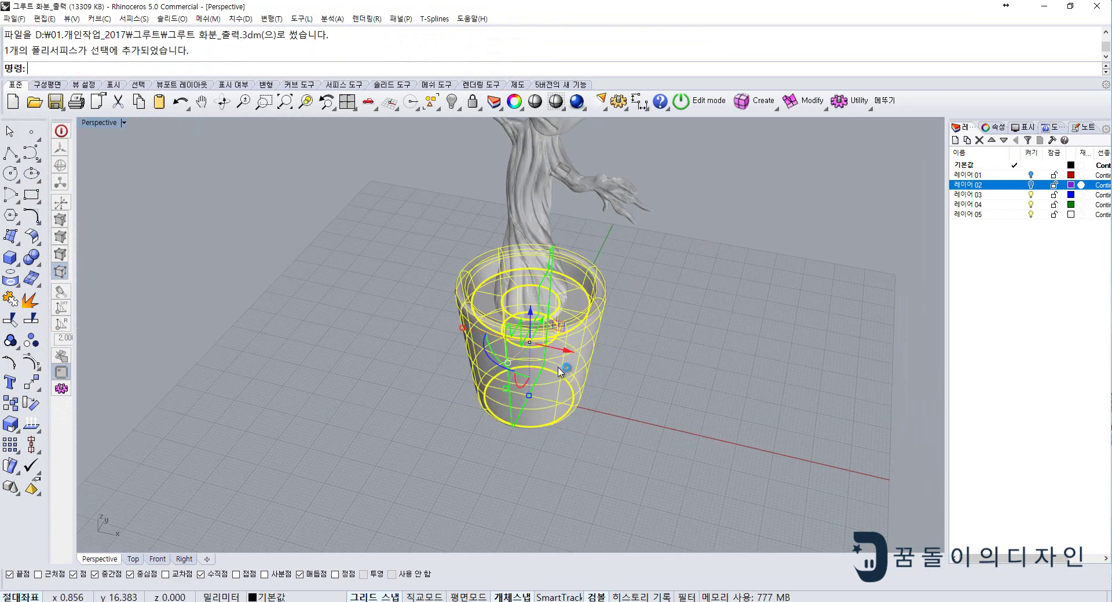
click(776, 109)
click(750, 131)
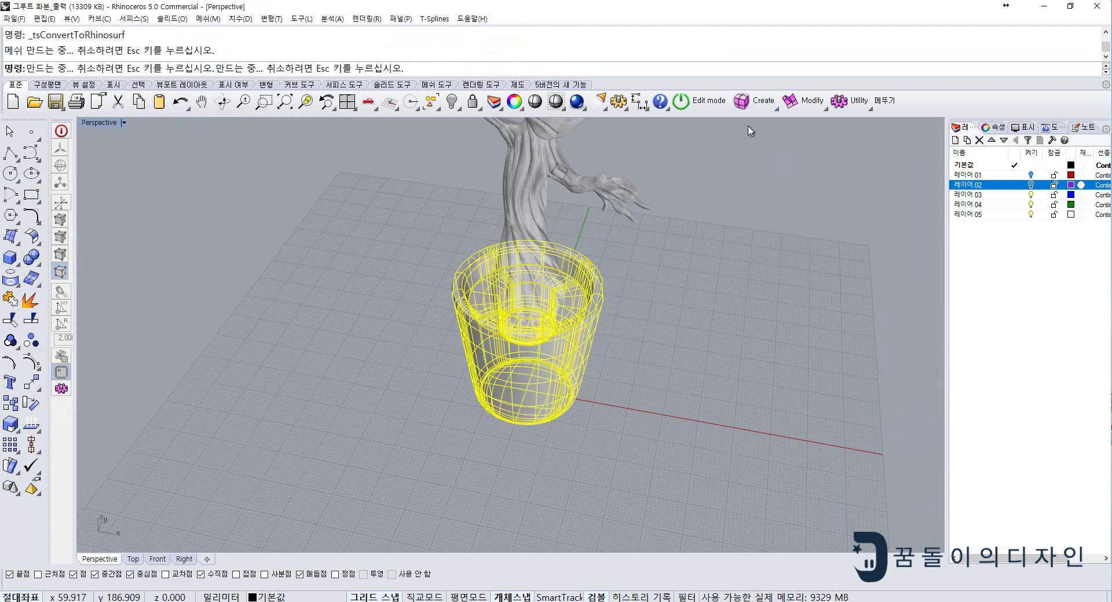
click(539, 375)
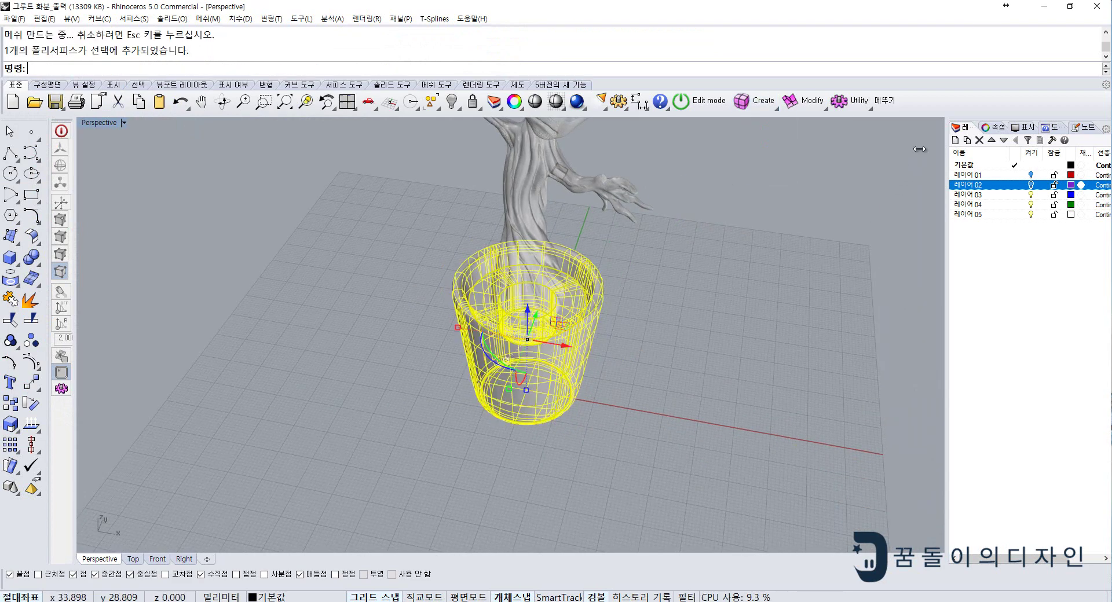
click(994, 128)
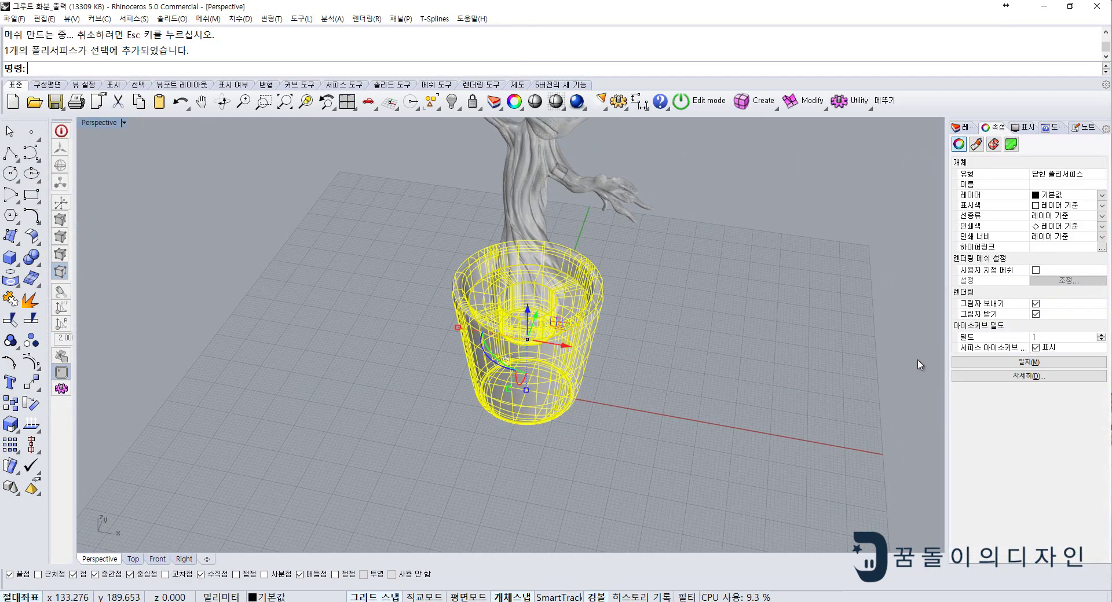
click(1035, 347)
- Mesh the pot (12296 points, 12275 polygons) and delete the original polysurface
click(640, 368)
click(503, 324)
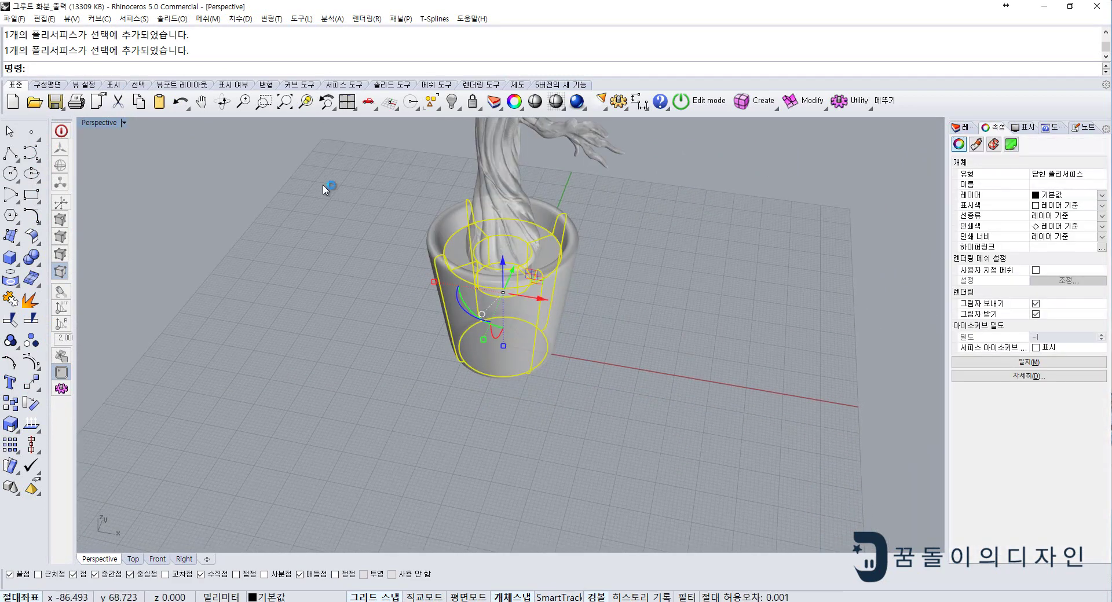
click(31, 284)
click(551, 286)
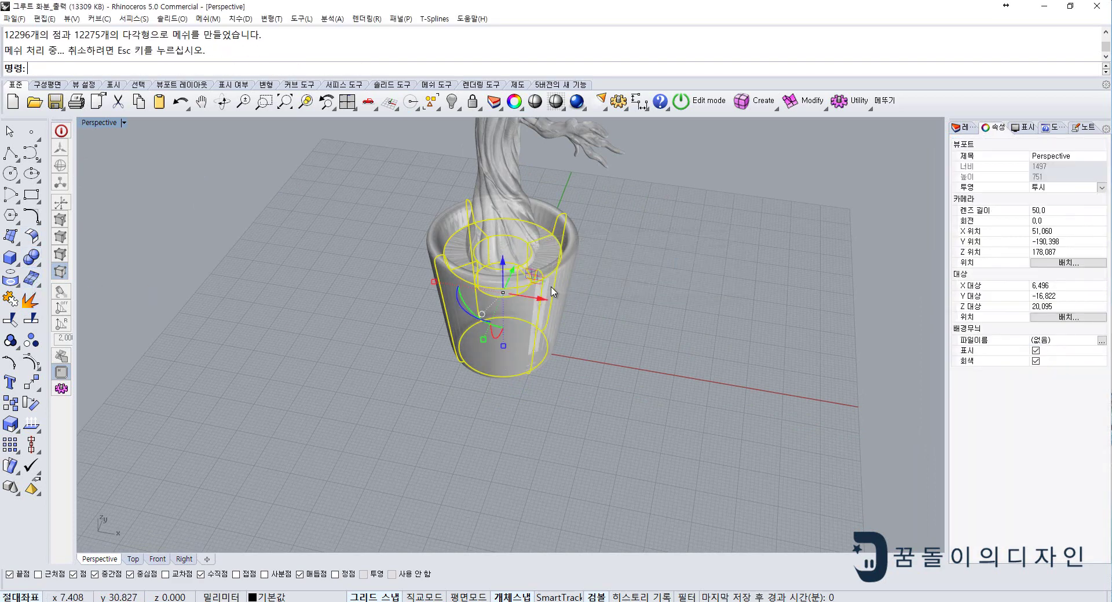
key(Delete)
click(551, 327)
click(672, 342)
click(539, 330)
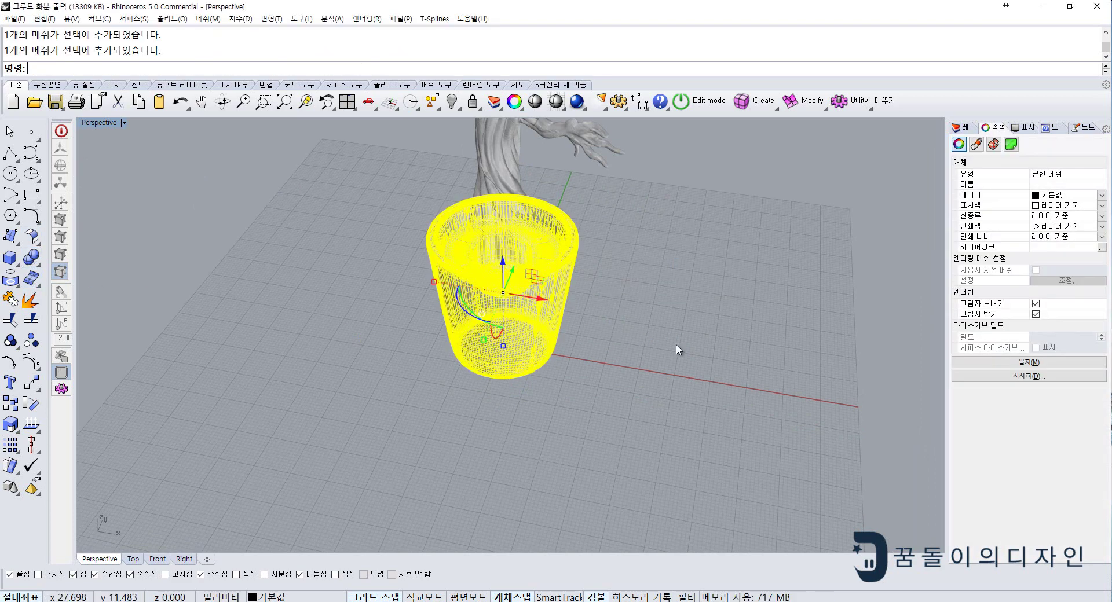
- Drag the pot mesh to the left, away from the tree trunk
shift+right_drag(617, 336, 700, 348)
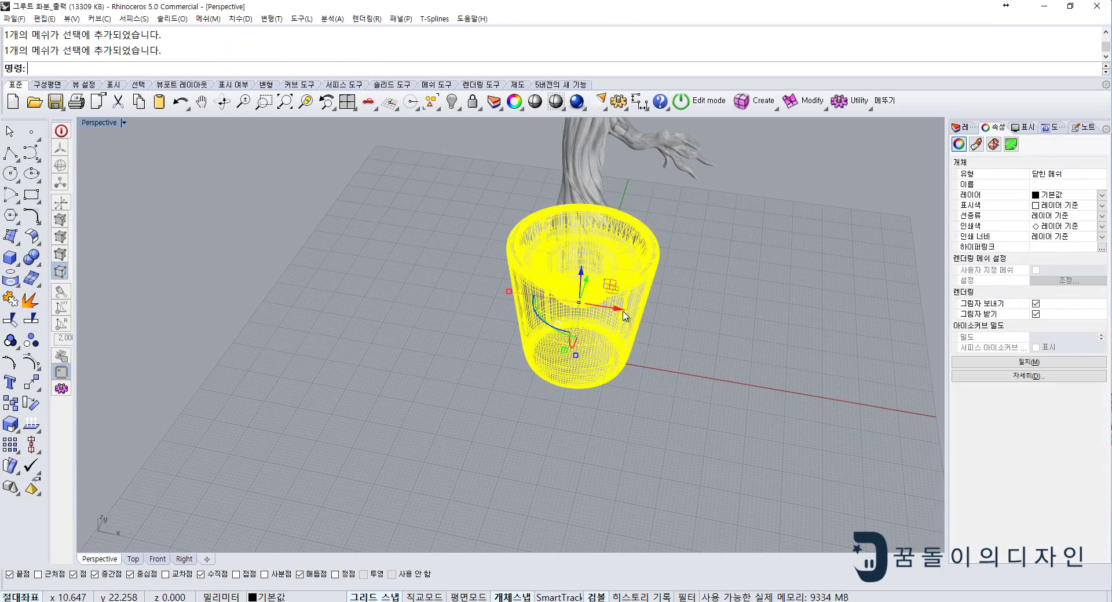
drag(574, 308, 370, 246)
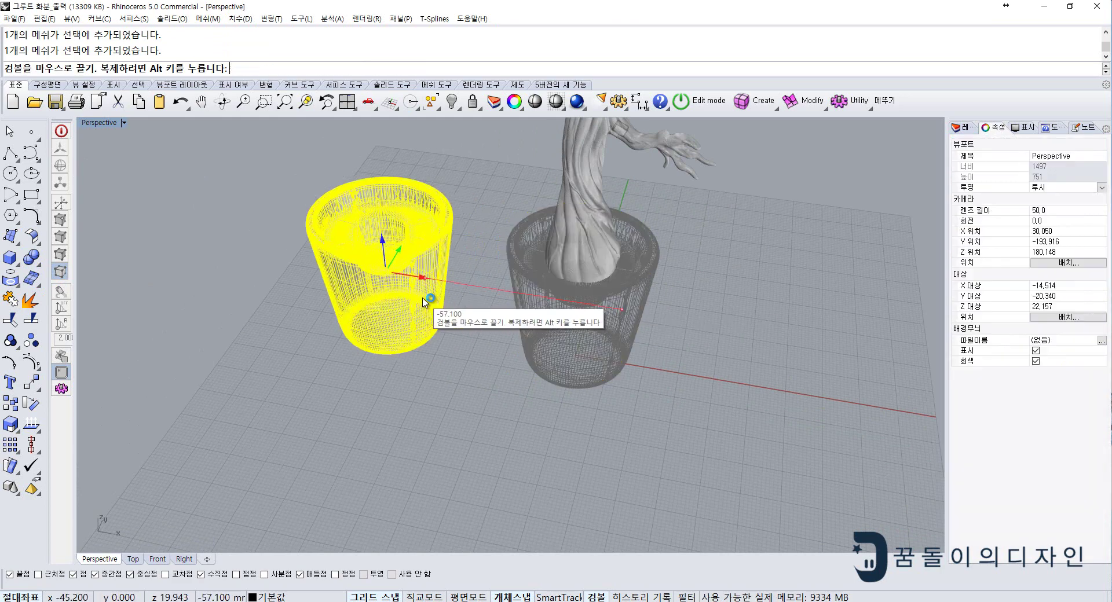
key(Escape)
right_drag(440, 261, 607, 308)
- Select the tree trunk mesh and switch to the Front viewport
scroll(607, 308, up, 3)
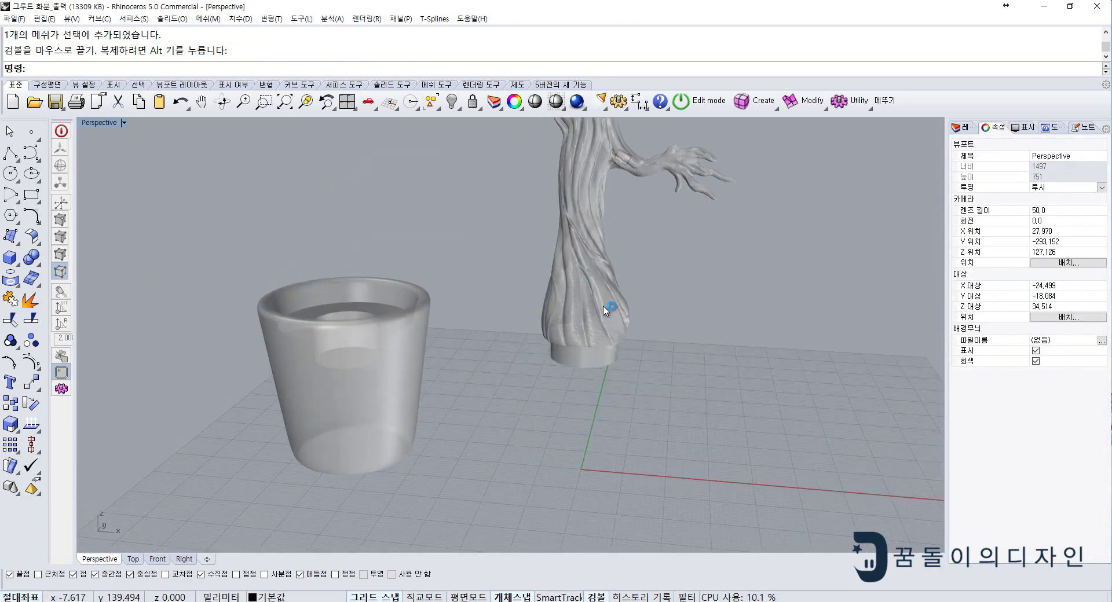
click(608, 306)
click(138, 558)
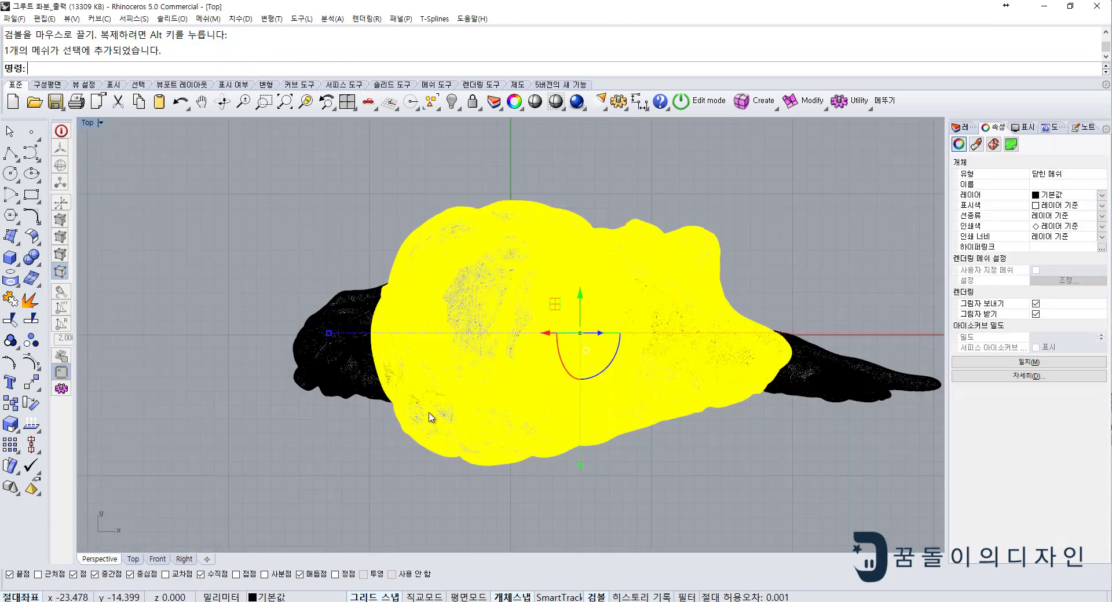
click(183, 559)
click(158, 559)
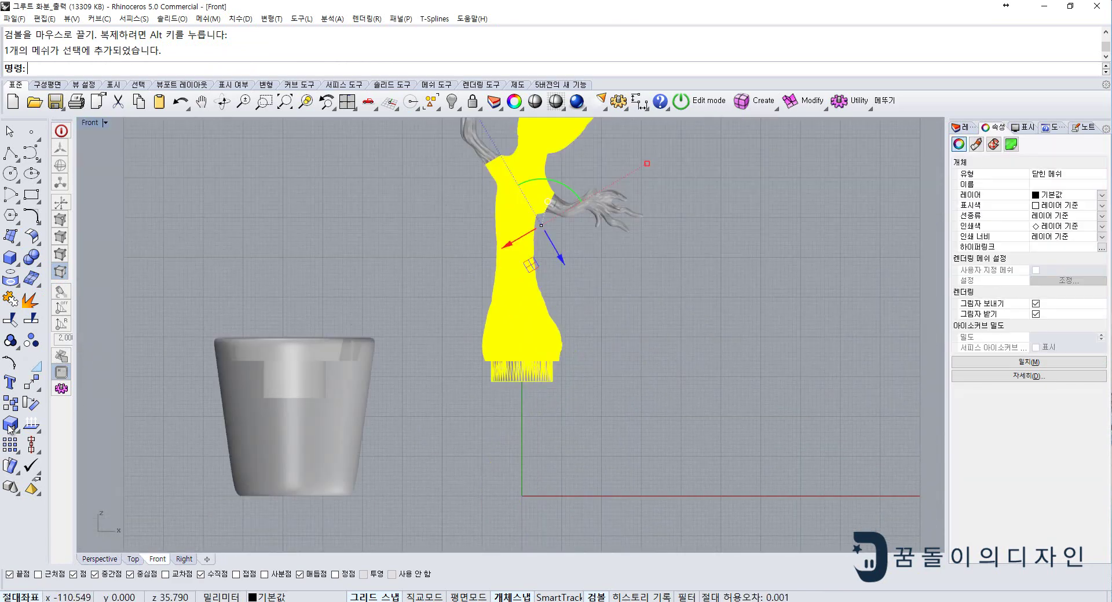
- Bottom-align the trunk to ground level 0 and slide it 20.3 units left
click(39, 455)
click(74, 450)
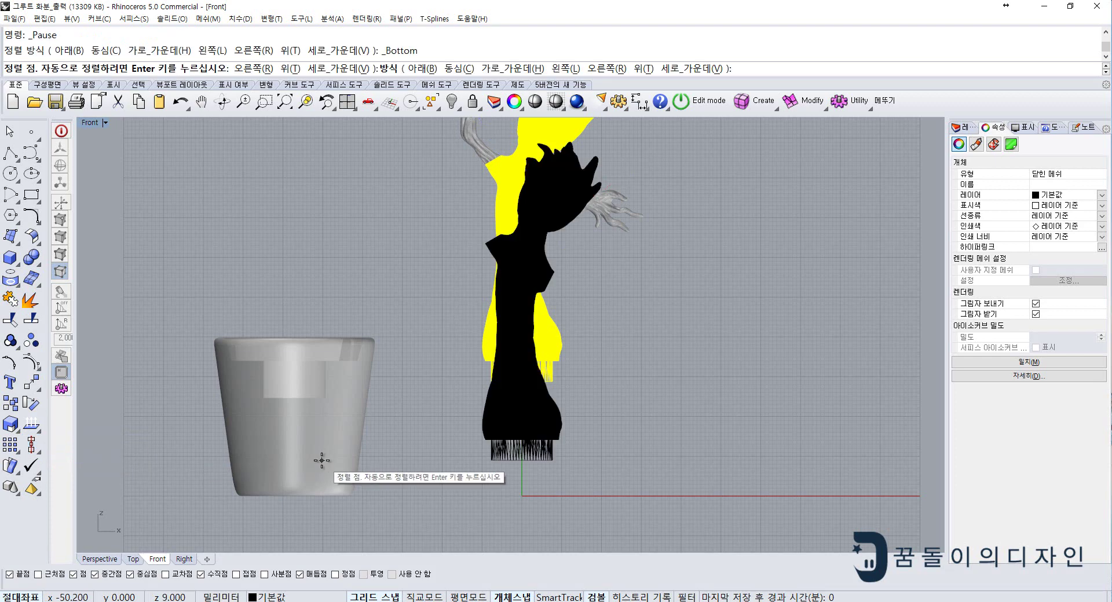
text(0)
key(Return)
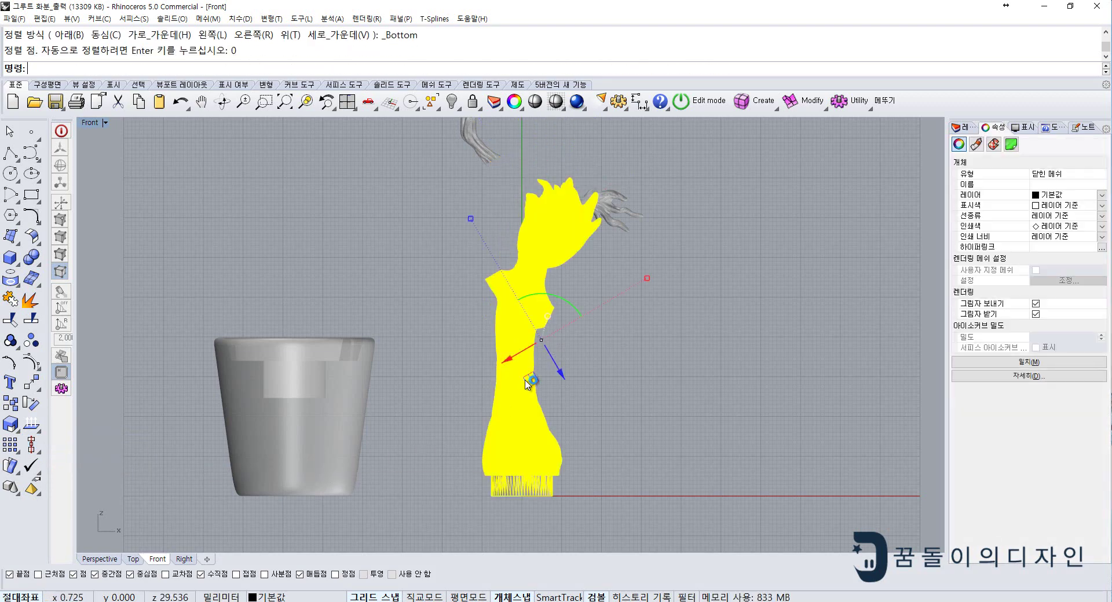
drag(493, 492, 418, 494)
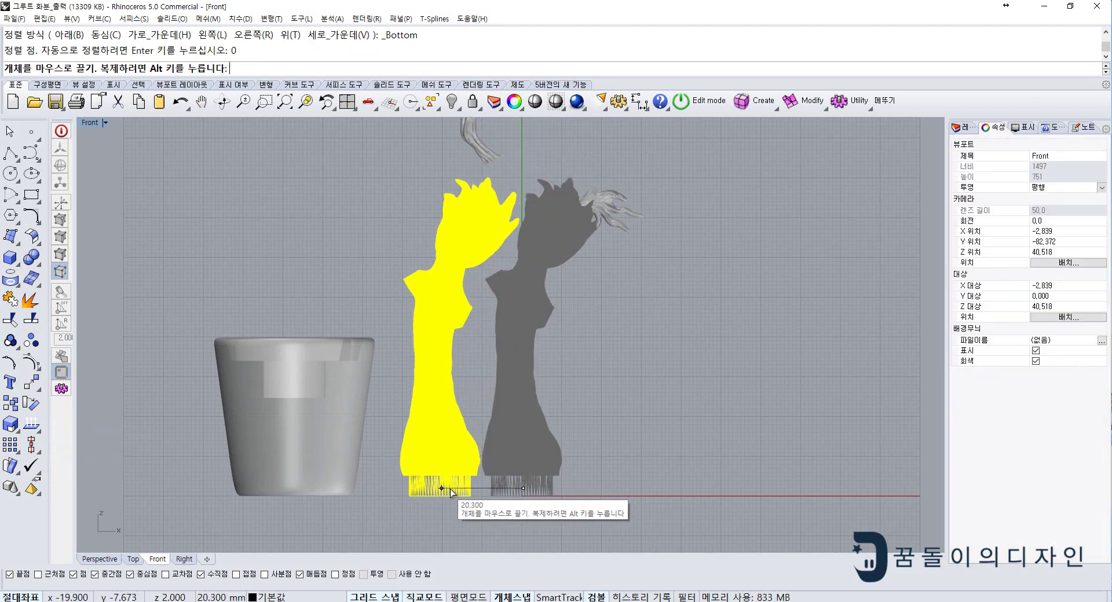
key(Escape)
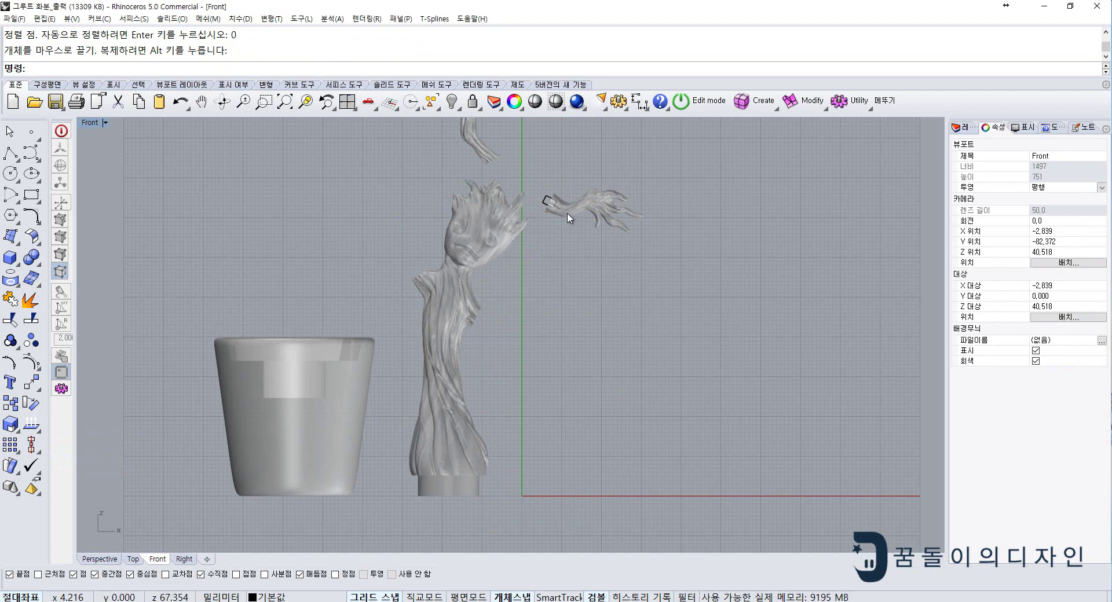
- Rotate the detached hand piece to its new angle and drag it down toward the ground
click(569, 222)
scroll(579, 249, up, 2)
scroll(557, 278, up, 3)
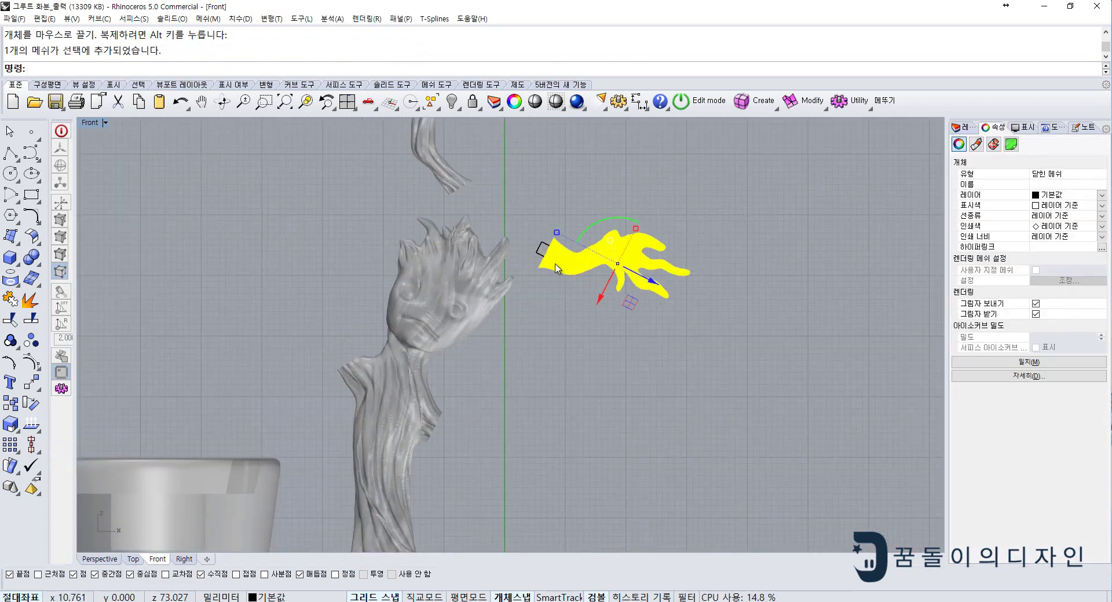
scroll(557, 268, up, 3)
scroll(521, 268, up, 3)
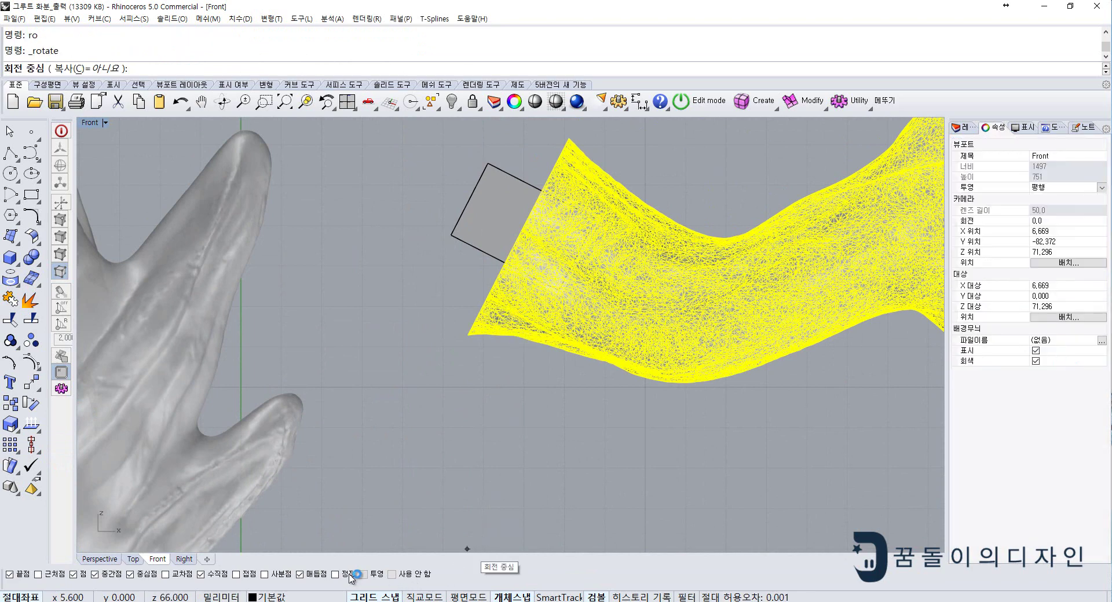
click(469, 331)
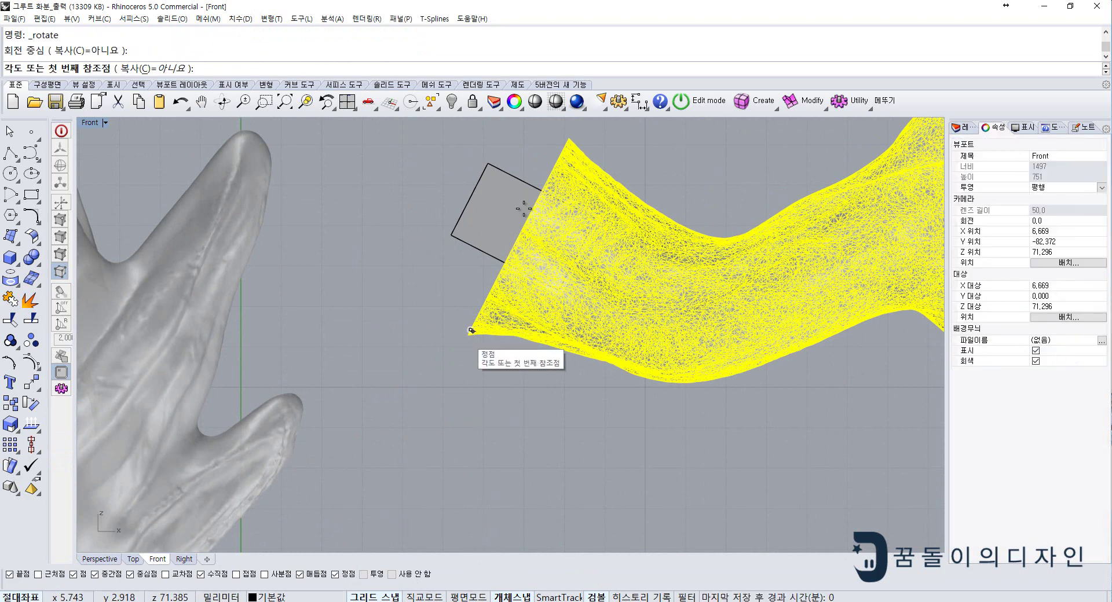
click(566, 141)
click(318, 343)
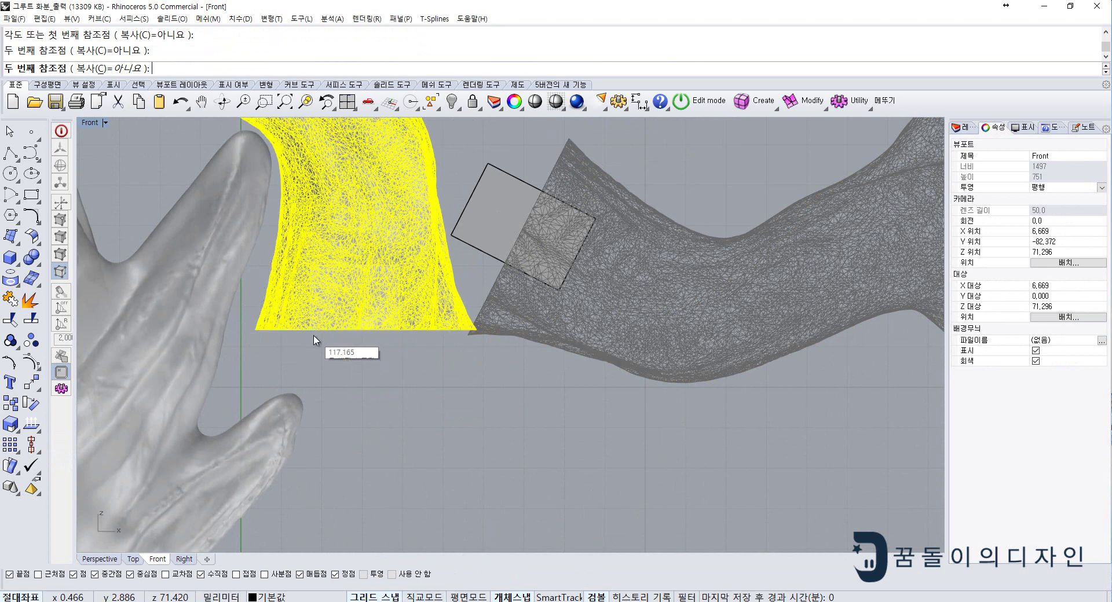
scroll(347, 325, down, 3)
scroll(515, 322, down, 3)
scroll(516, 322, down, 3)
right_drag(537, 241, 500, 142)
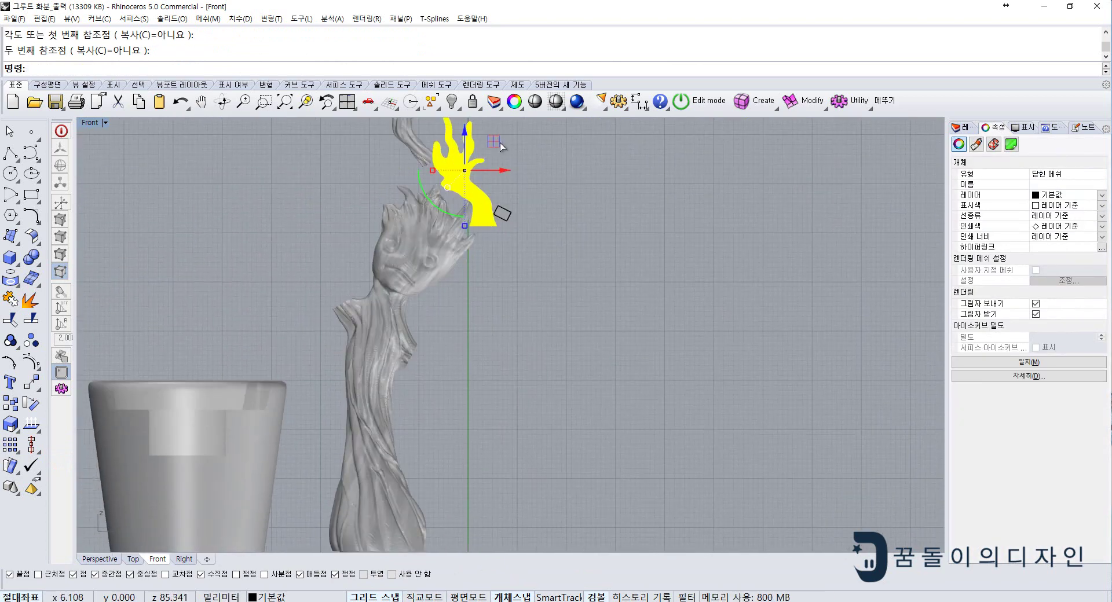
drag(500, 142, 567, 388)
- Rotate the small rectangular connector upright and move it down beside the hand
click(502, 213)
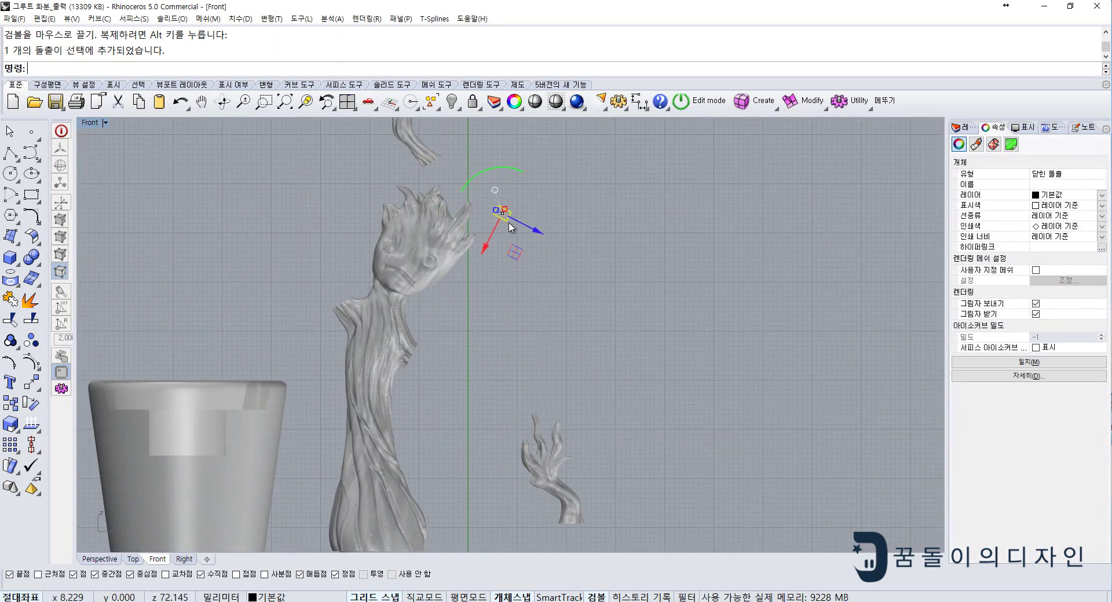
scroll(510, 226, up, 3)
scroll(509, 228, up, 3)
click(501, 216)
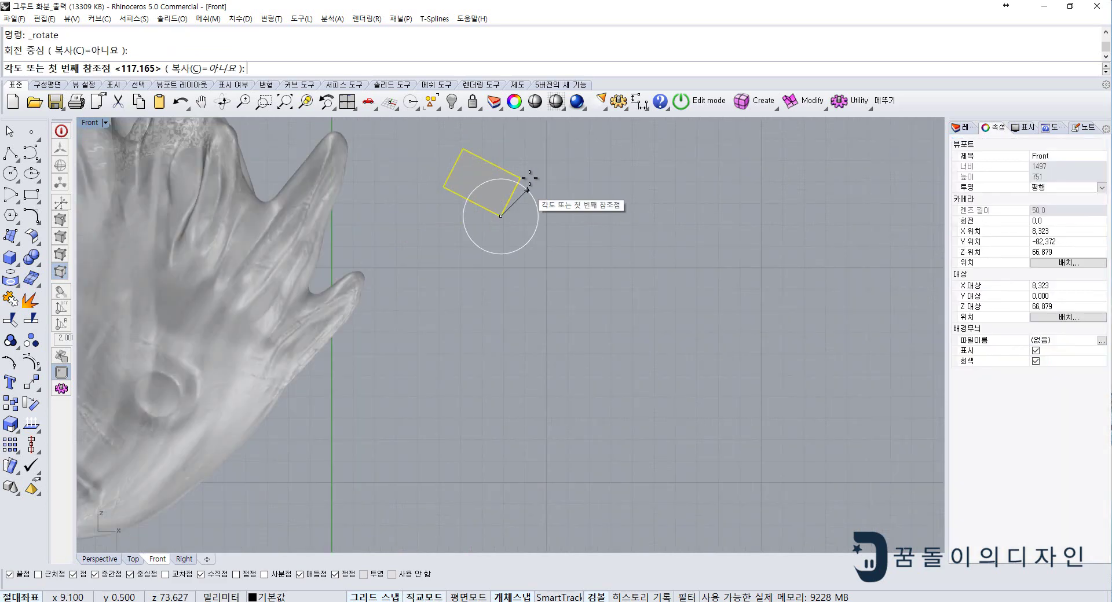
click(529, 177)
click(624, 228)
scroll(616, 231, down, 3)
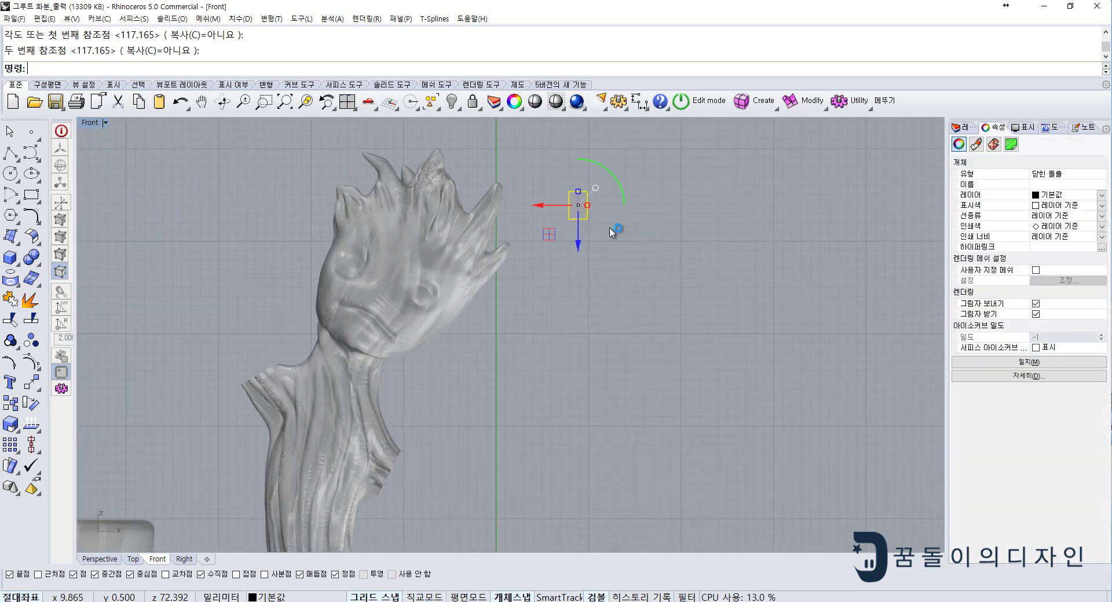
scroll(536, 210, down, 2)
drag(532, 193, 647, 448)
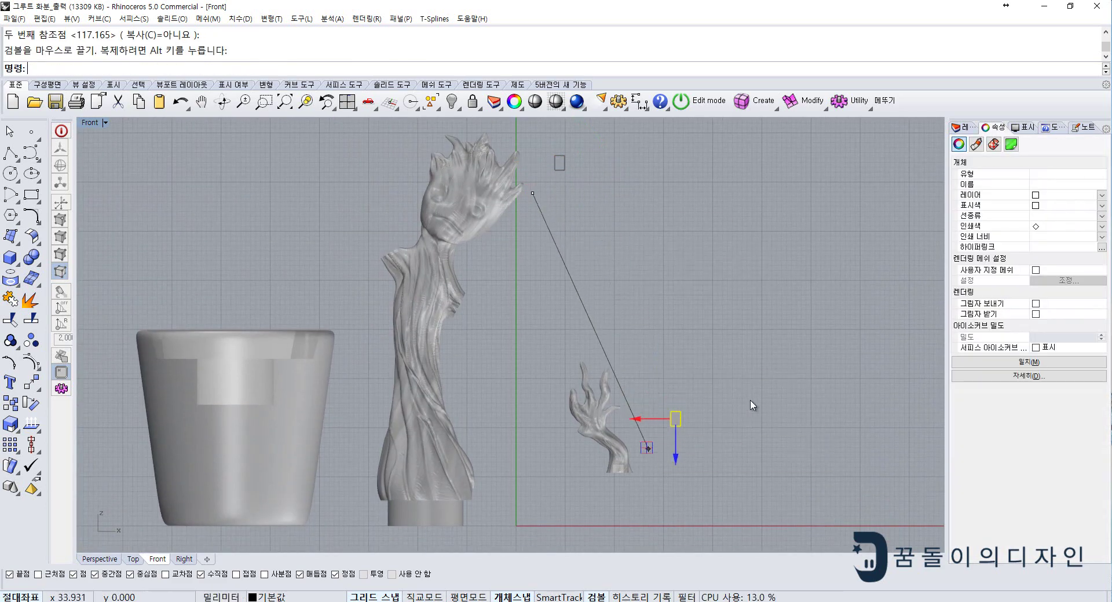
- Align the hand's bottom to ground level 0
click(39, 454)
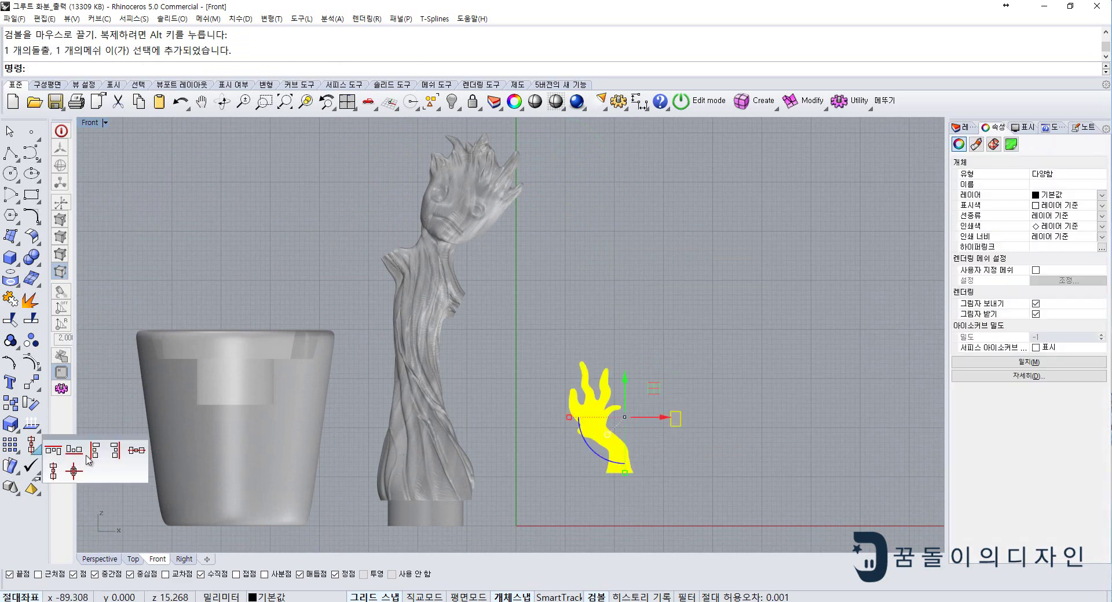
click(74, 450)
text(0)
key(Return)
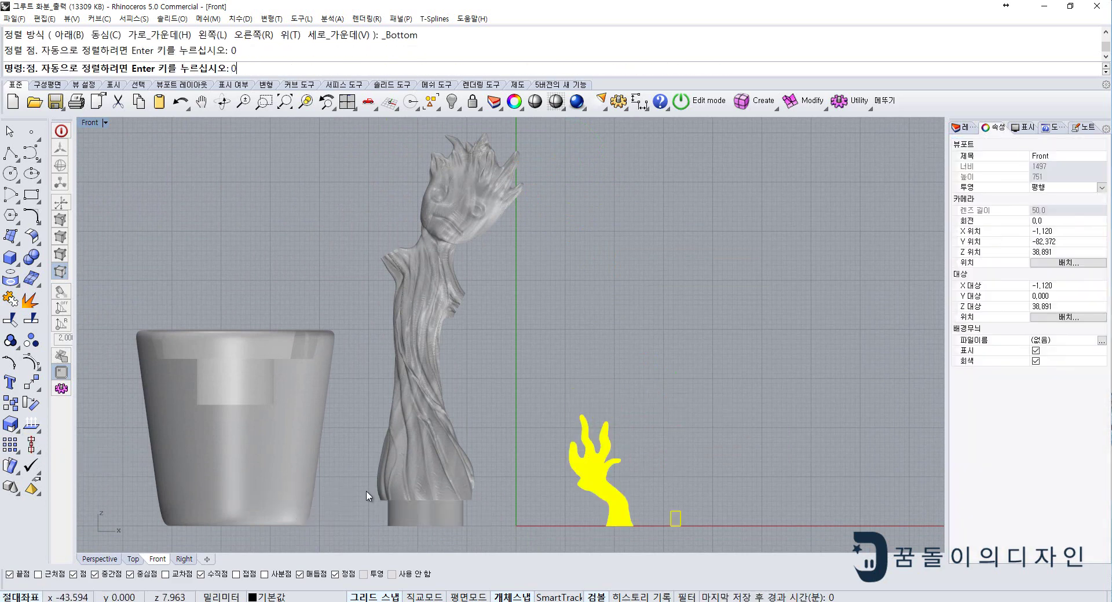
- Slide the hand and the connector left toward the trunk, then deselect
click(512, 390)
click(599, 464)
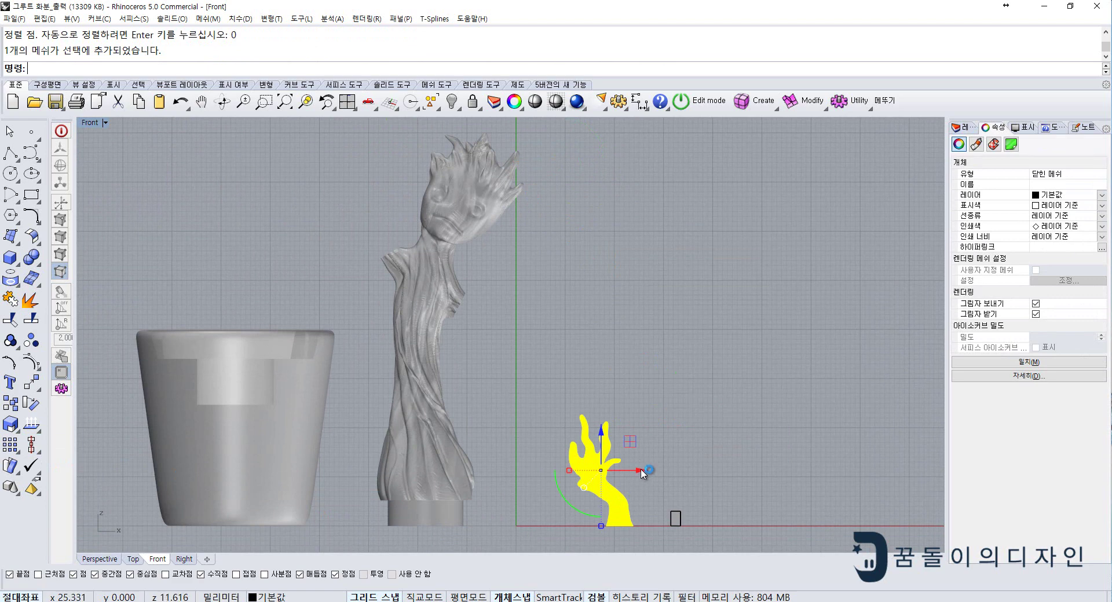
drag(614, 470, 546, 484)
click(674, 518)
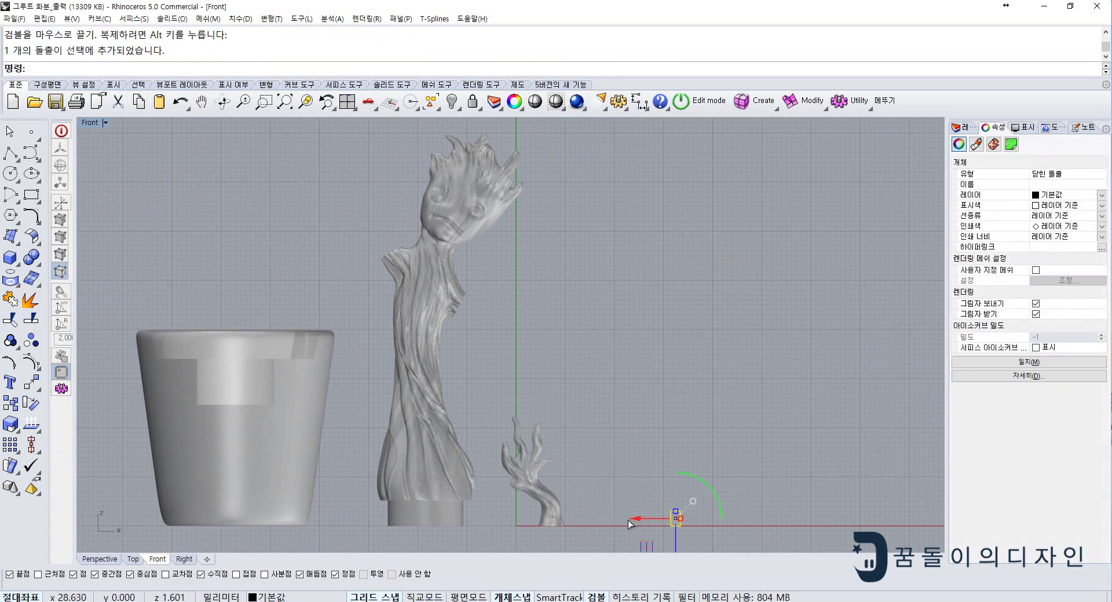
drag(627, 520, 585, 520)
click(521, 287)
- Rotate the upper arm piece about its corner to its new orientation
right_drag(521, 287, 634, 469)
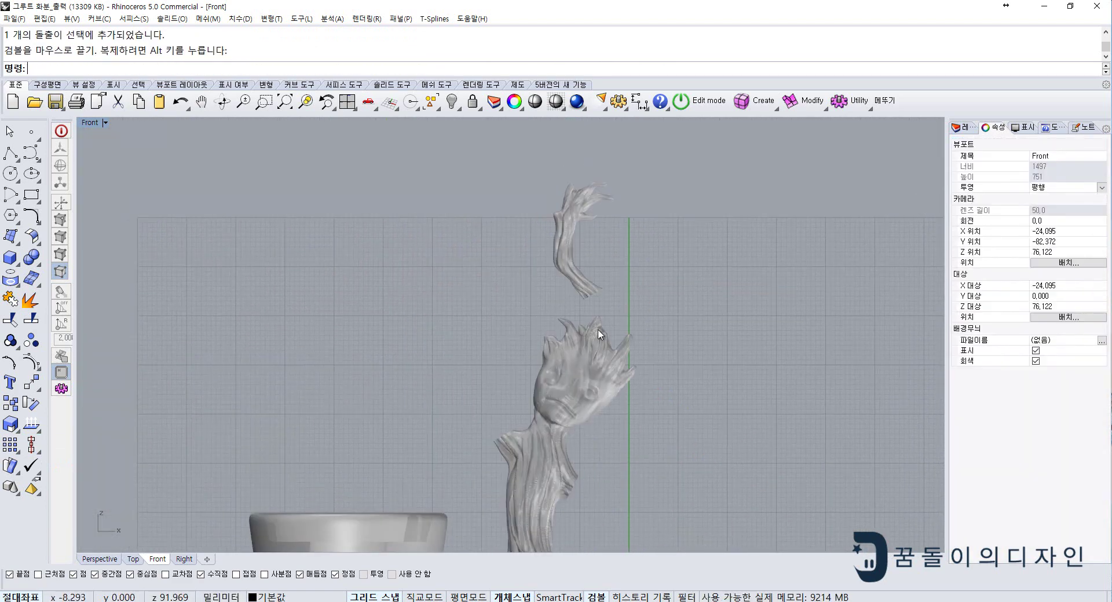
scroll(591, 285, up, 5)
click(585, 366)
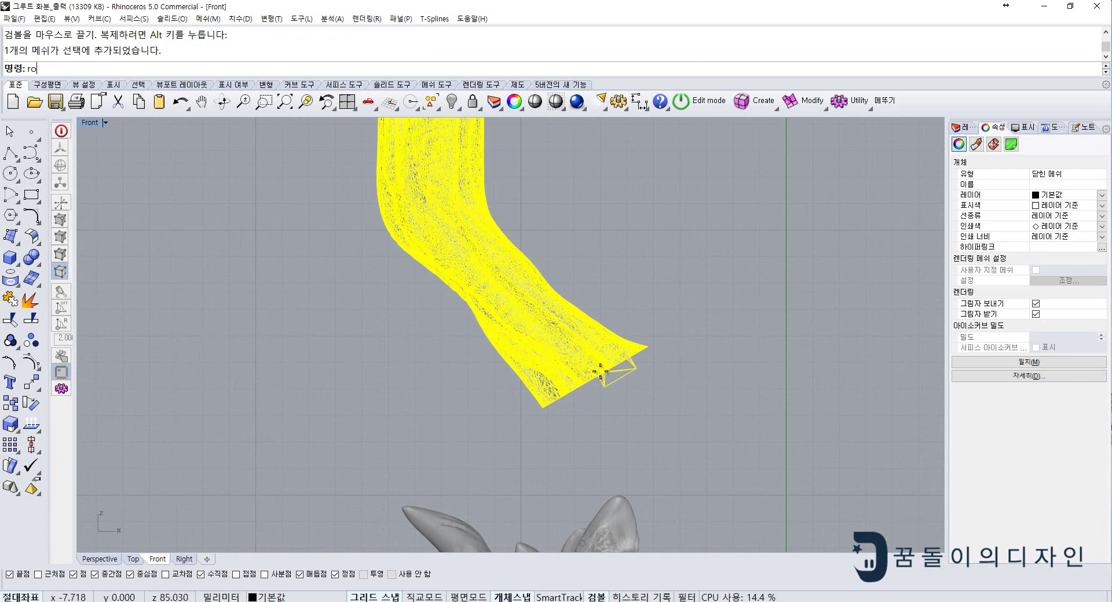
click(636, 369)
click(599, 368)
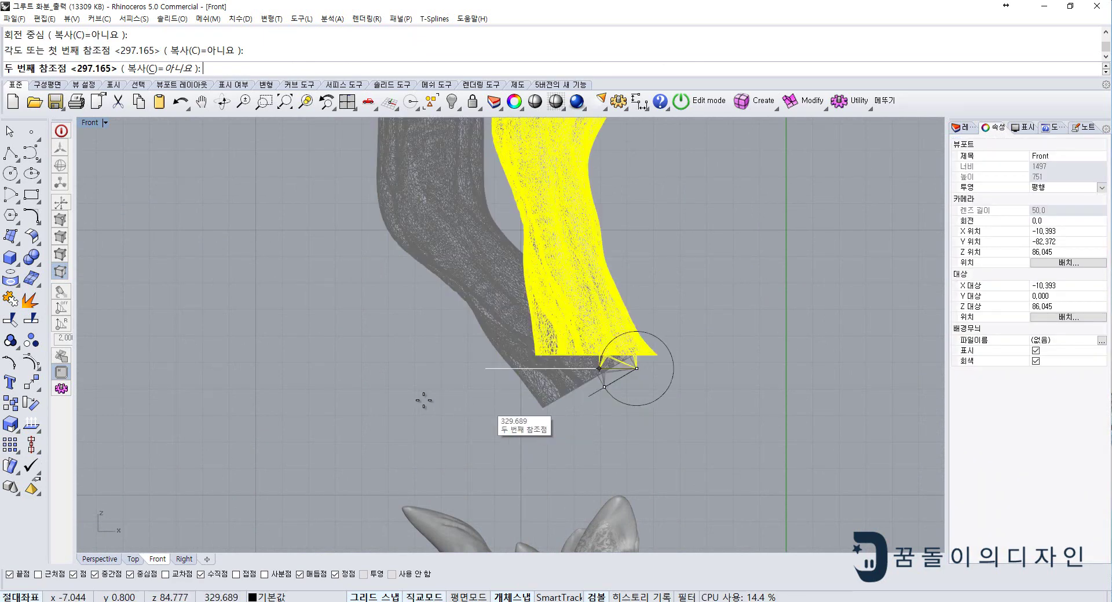
click(356, 396)
scroll(347, 397, down, 3)
scroll(348, 397, up, 2)
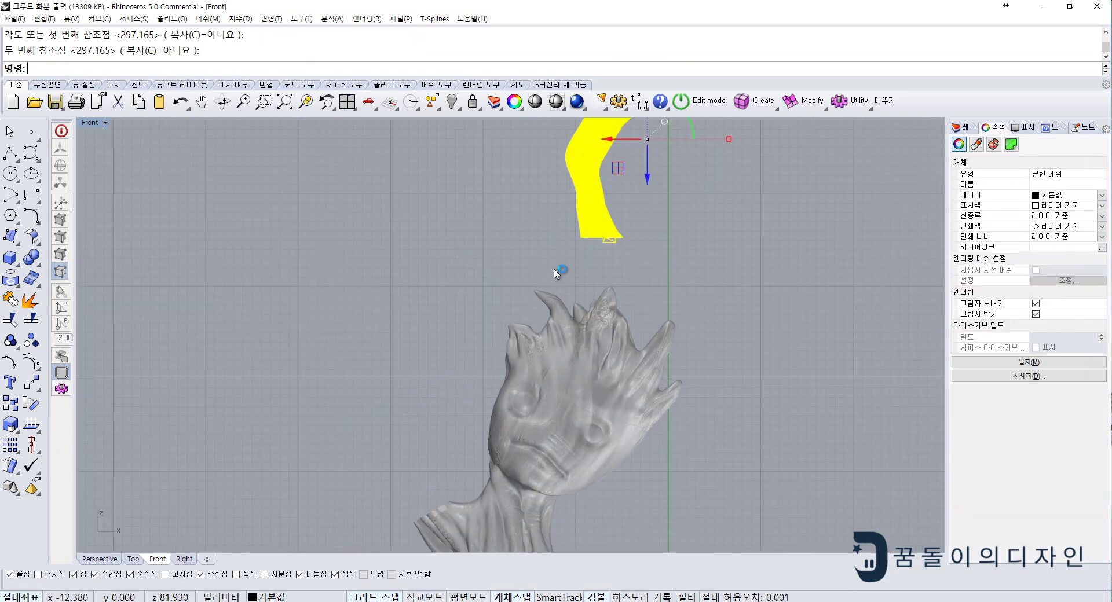
scroll(603, 168, down, 2)
right_drag(603, 168, 608, 117)
- Move the upper arm from its tip onto the red X-axis ground line, then deselect
key(Return)
scroll(591, 200, up, 2)
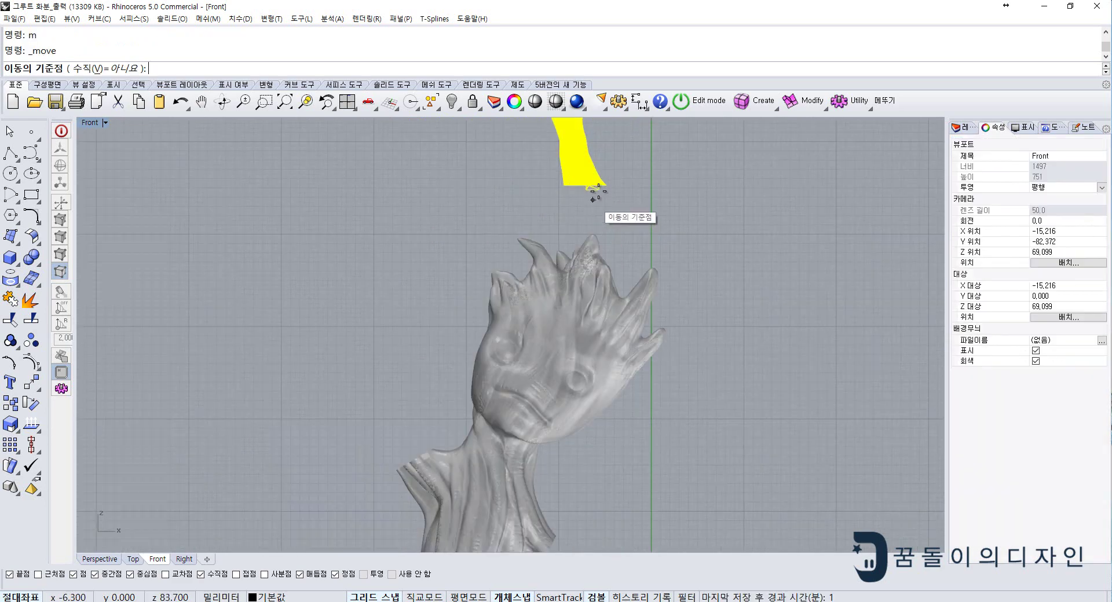
click(596, 191)
scroll(600, 194, up, 3)
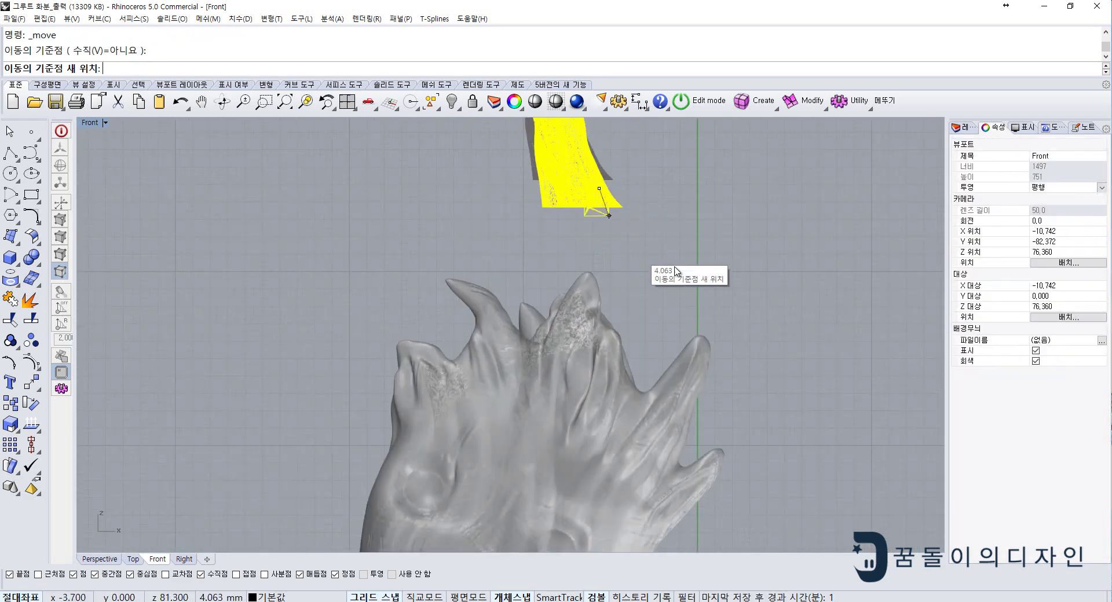
scroll(772, 374, down, 2)
scroll(614, 301, down, 3)
scroll(654, 429, down, 1)
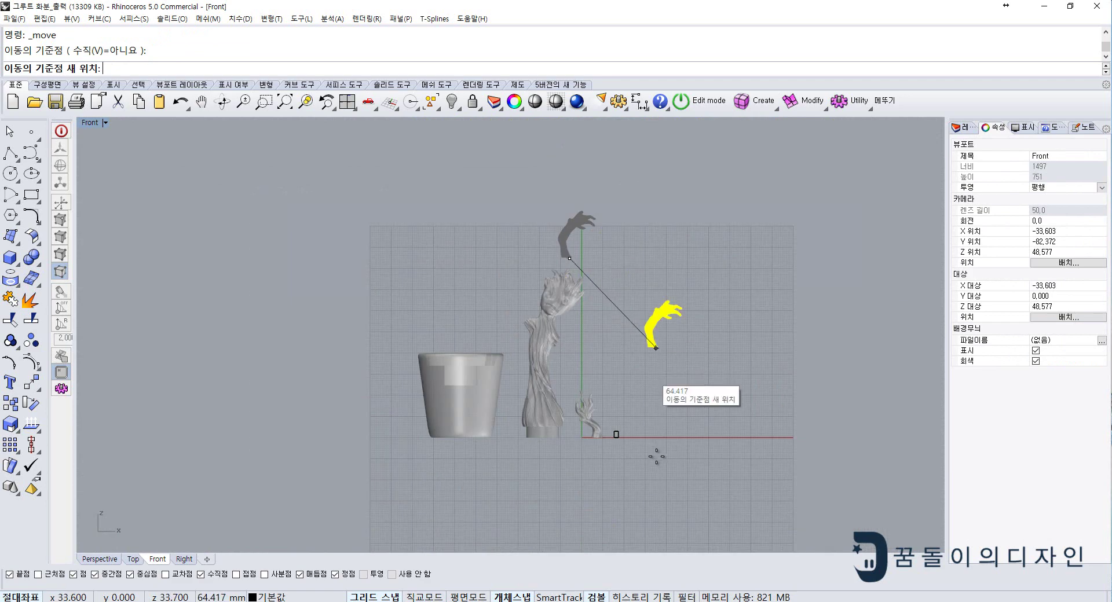
scroll(643, 464, up, 3)
scroll(579, 382, up, 2)
scroll(559, 369, up, 2)
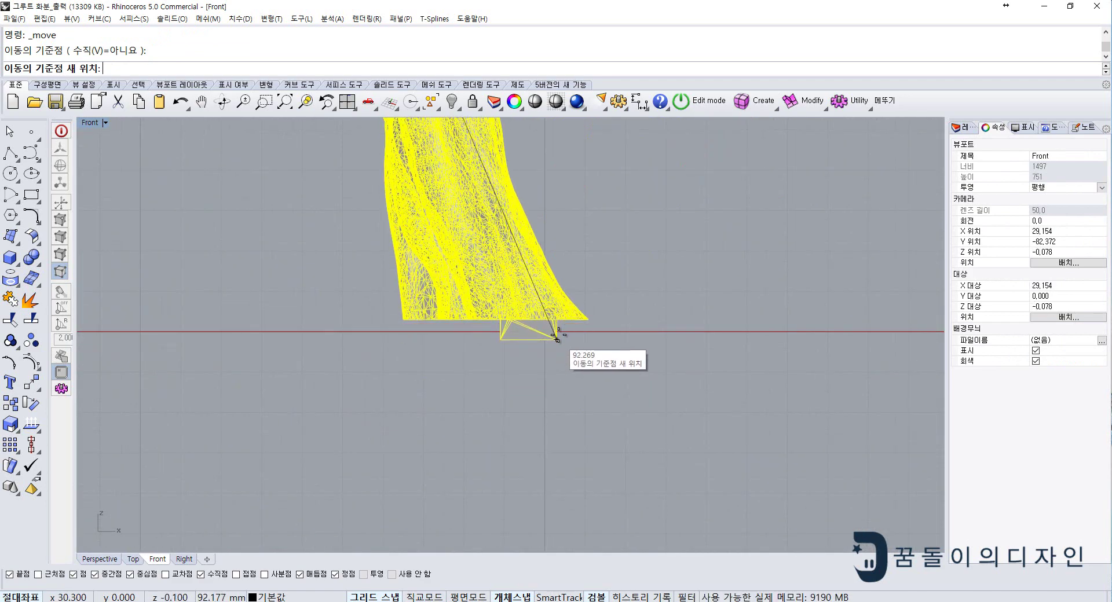
click(559, 332)
click(236, 515)
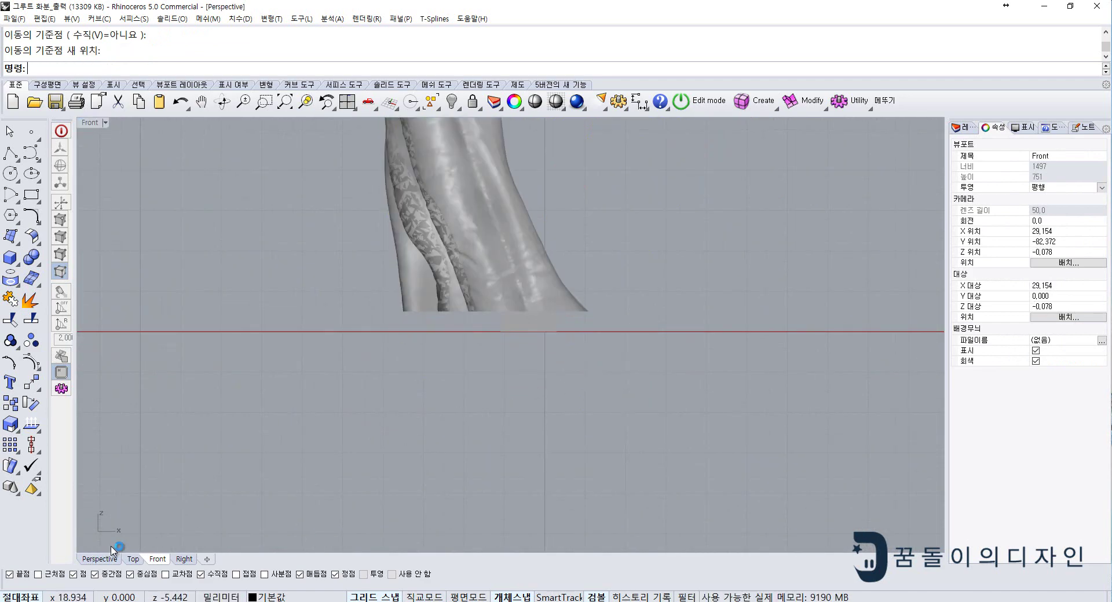
- In Perspective, mesh the small connector cube with the default Polygon Mesh Options
click(110, 557)
scroll(534, 384, up, 1)
scroll(579, 371, up, 1)
scroll(641, 363, up, 3)
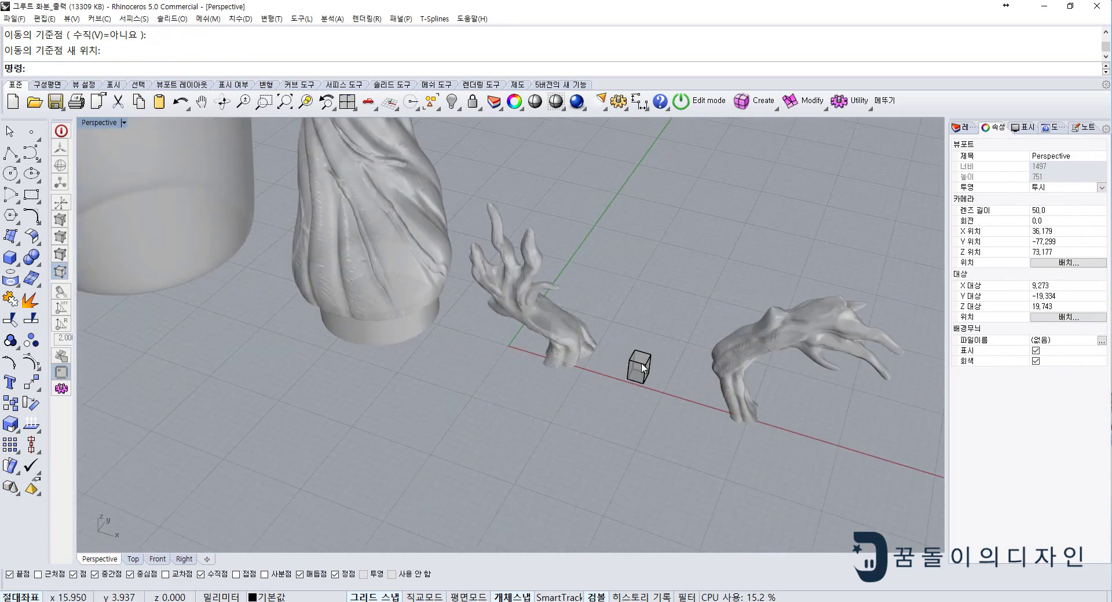
click(641, 363)
shift+right_drag(641, 363, 557, 381)
click(32, 279)
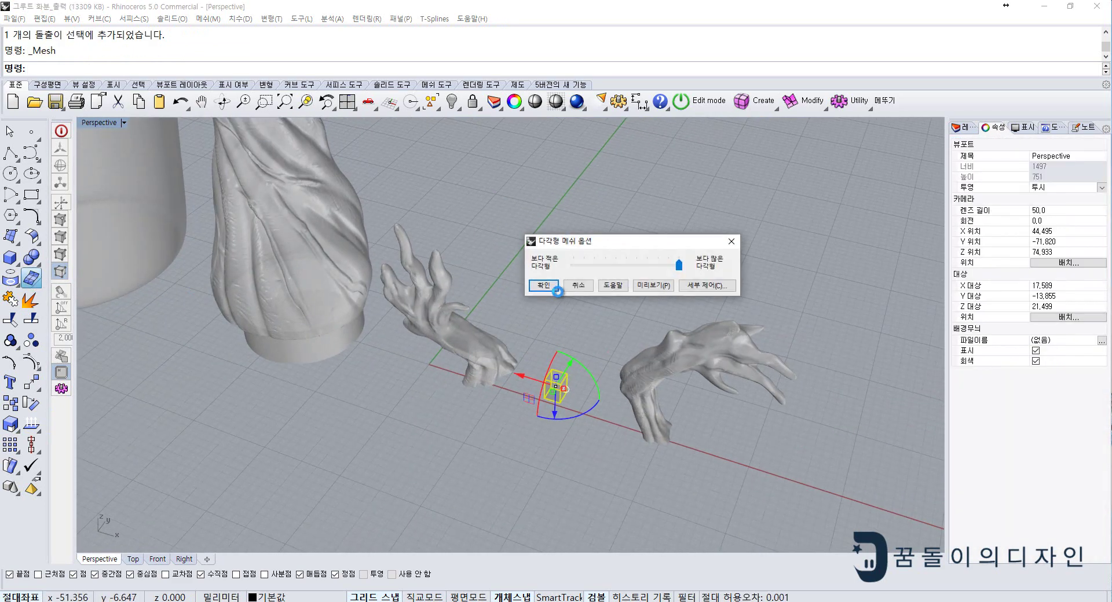
click(553, 288)
- Delete the original solid cube, then select all five meshes and orbit to check them
click(550, 385)
key(Delete)
scroll(551, 384, down, 2)
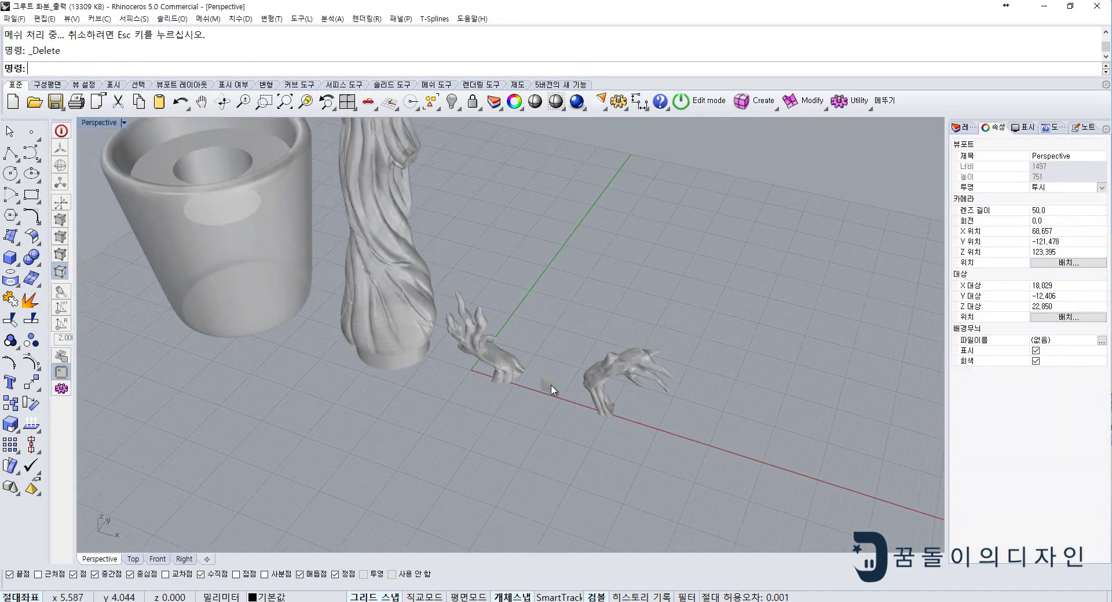
shift+right_drag(551, 385, 589, 399)
shift+right_drag(496, 369, 536, 399)
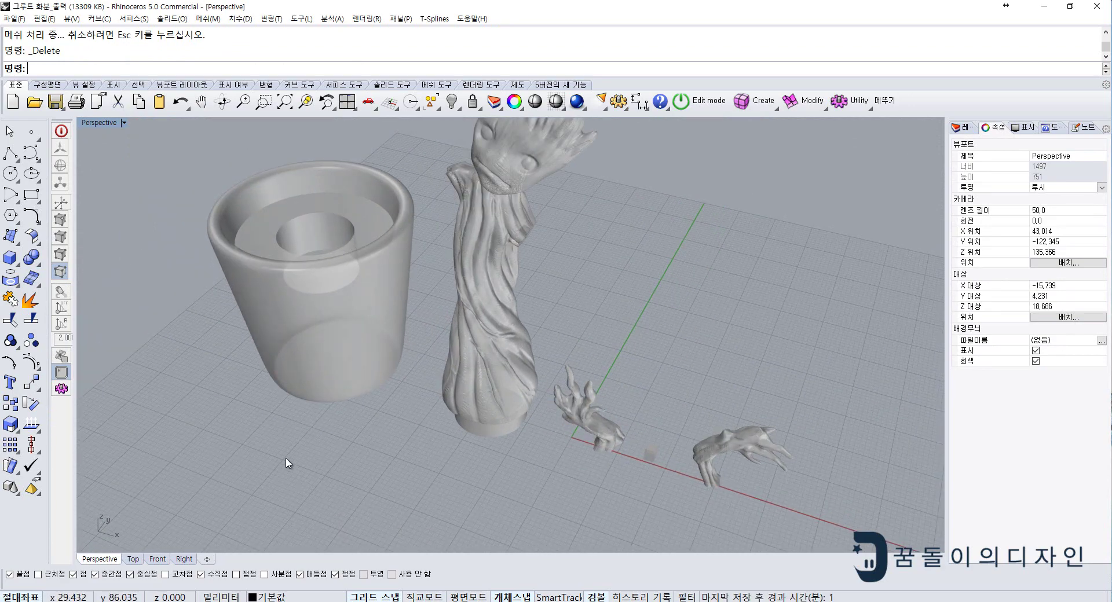
key(ctrl+a)
mouse_move(405, 513)
right_down()
mouse_move(421, 441)
mouse_move(457, 450)
mouse_move(459, 408)
mouse_move(565, 372)
right_up()
key(Escape)
text(Re)
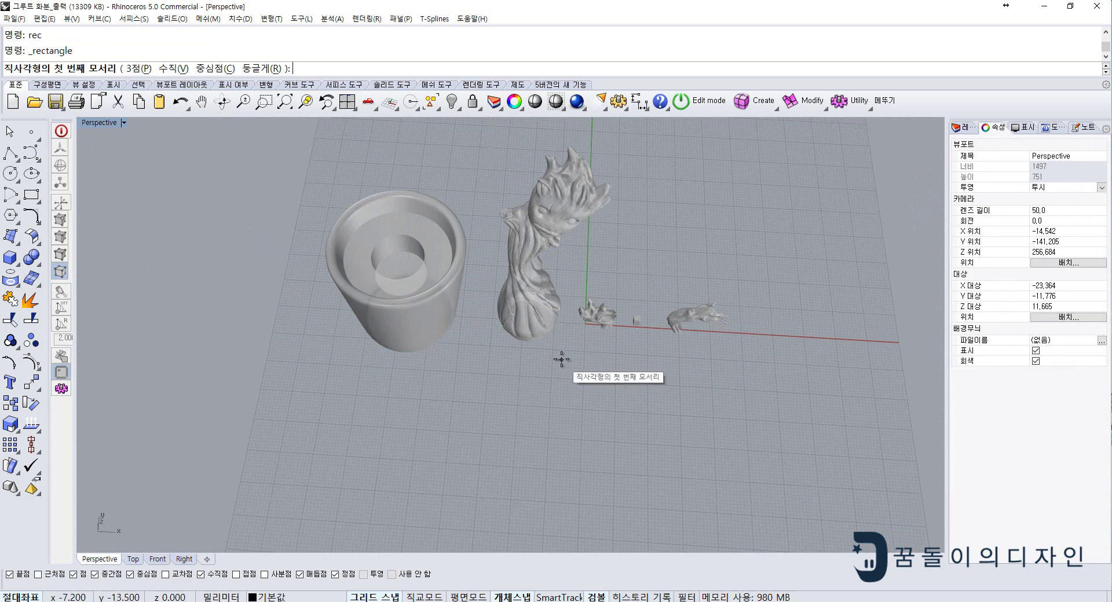
text(0)
key(Return)
text(250)
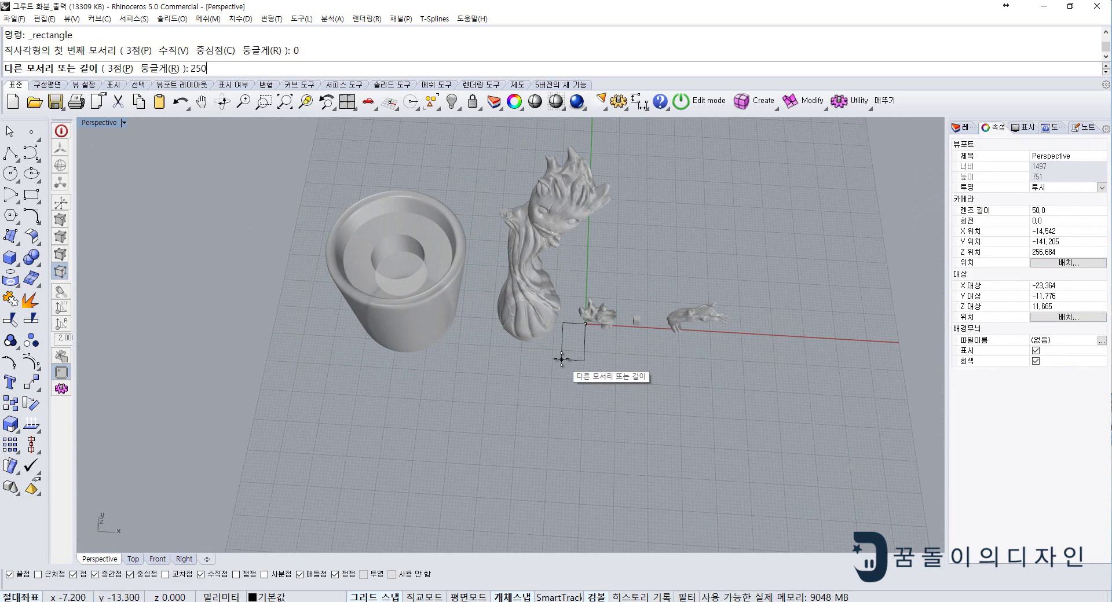
key(Return)
text(250)
key(Return)
scroll(604, 324, down, 8)
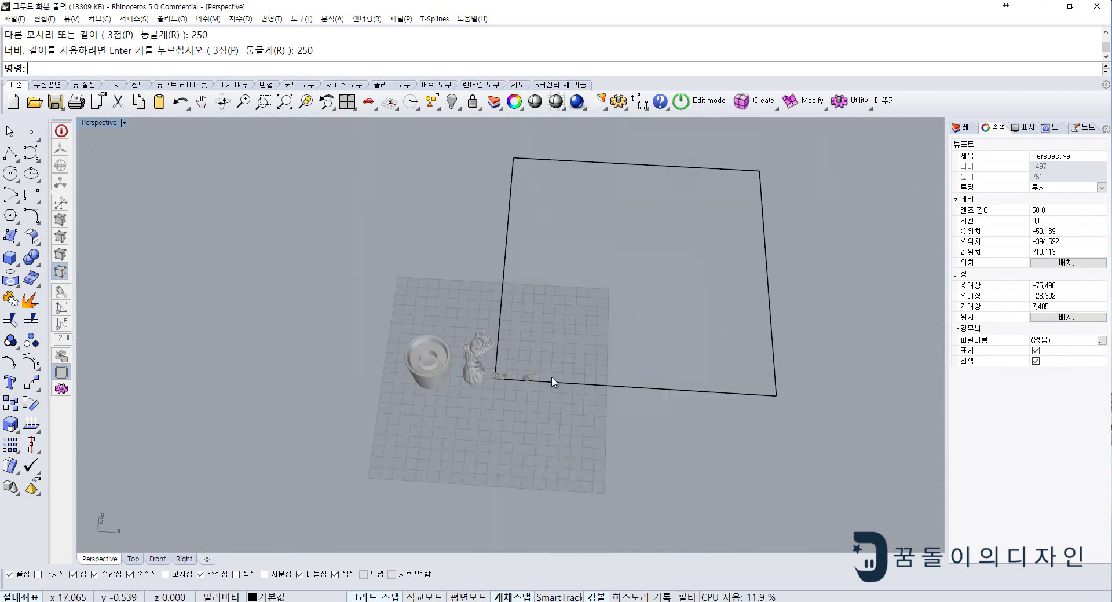
scroll(541, 379, down, 2)
mouse_move(612, 400)
mouse_down()
mouse_move(435, 509)
mouse_move(440, 446)
mouse_up()
mouse_move(608, 405)
right_down()
mouse_move(617, 292)
mouse_move(486, 380)
mouse_move(590, 331)
mouse_move(578, 338)
mouse_move(586, 355)
mouse_move(615, 363)
right_up()
scroll(590, 331, up, 2)
scroll(589, 331, up, 2)
scroll(589, 331, up, 2)
key(ctrl+z)
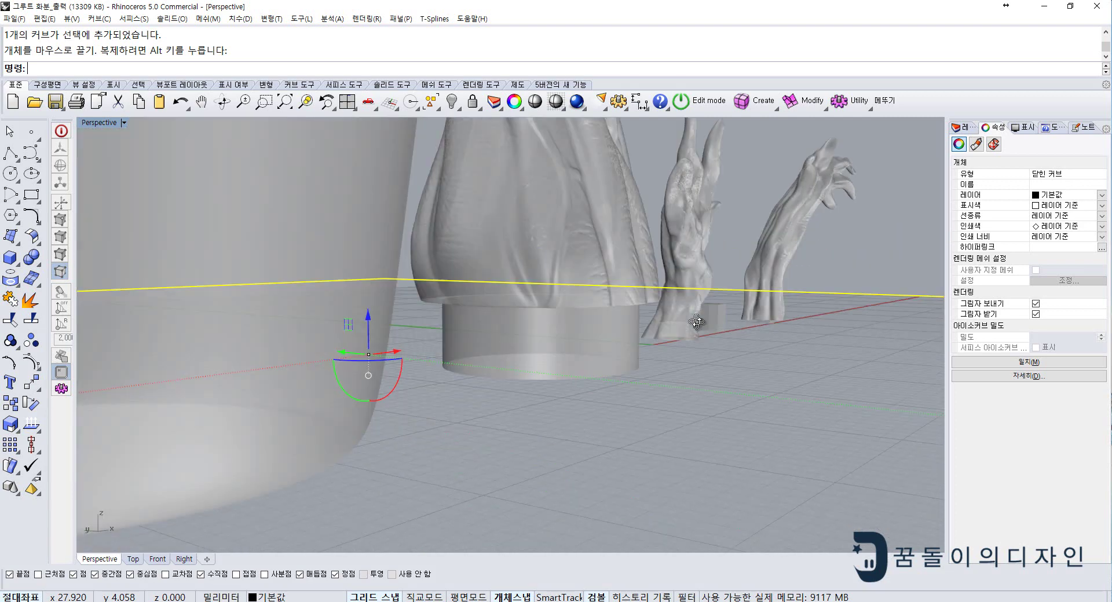
scroll(593, 354, down, 5)
key(ctrl+z)
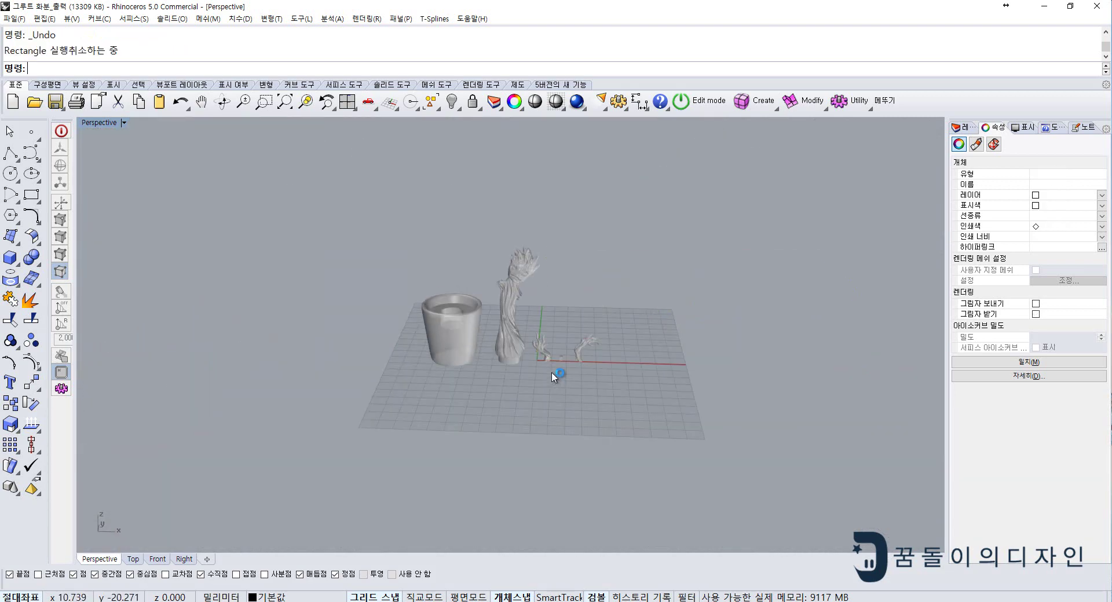
drag(167, 139, 799, 495)
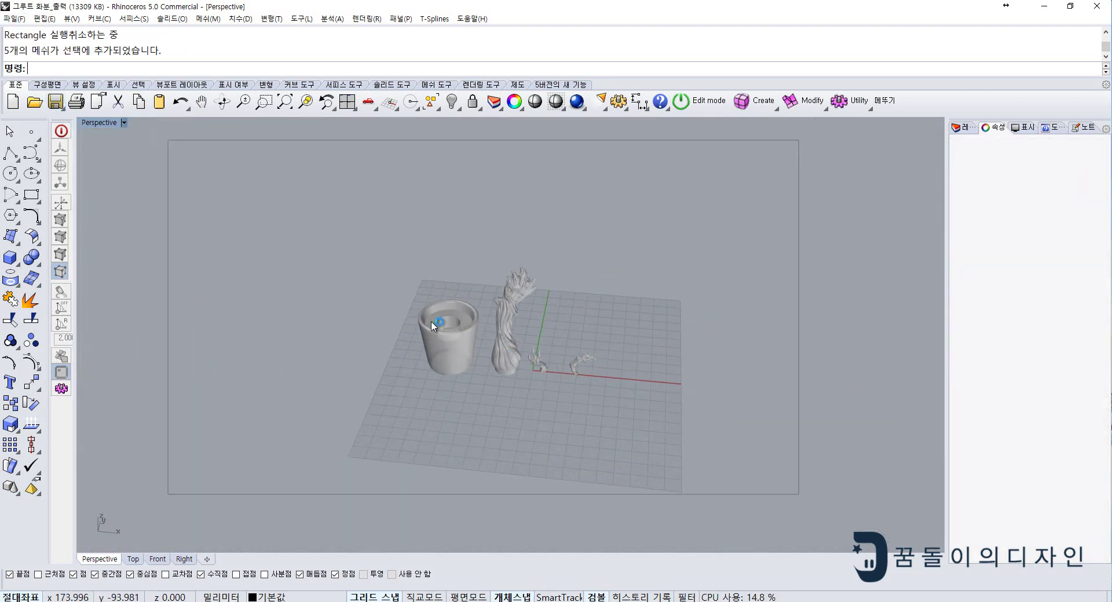
- Export with Origin to STL (*.stl) as groot.stl, accepting the STL Export Options
click(14, 19)
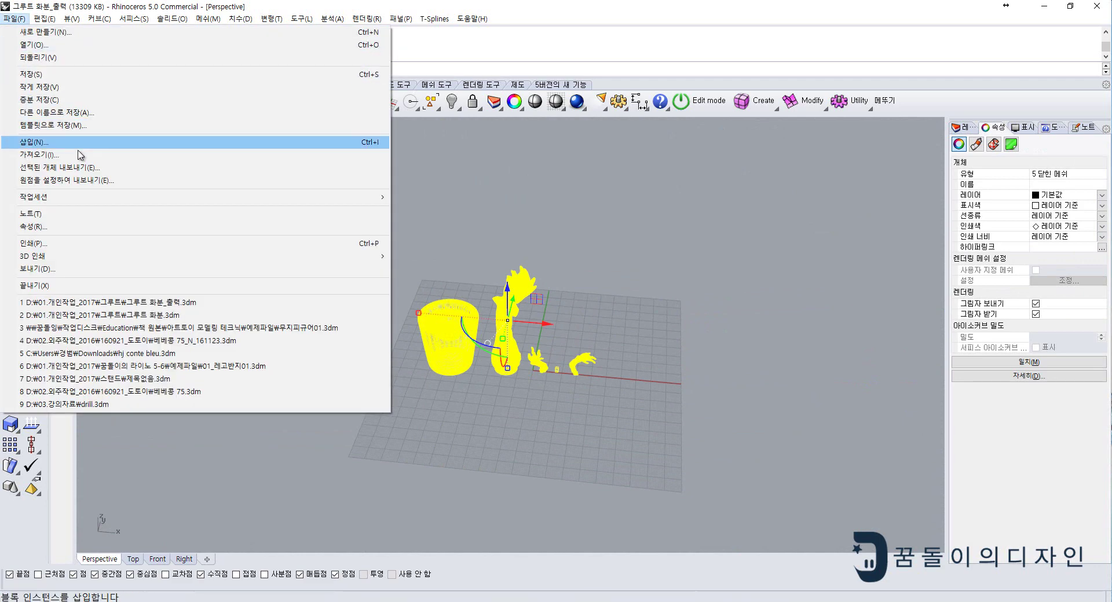
click(84, 168)
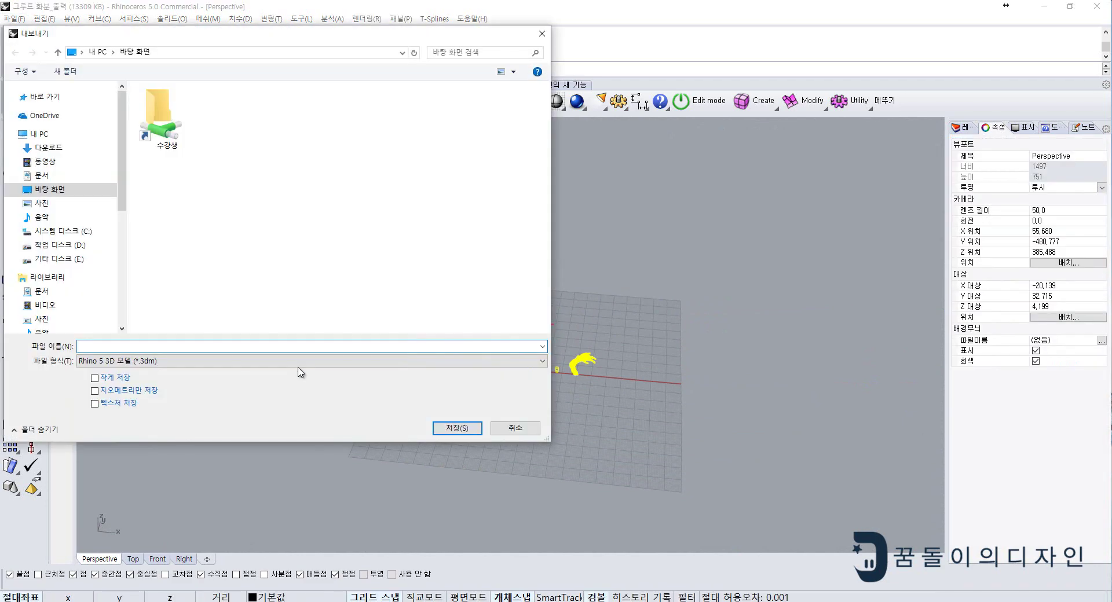
click(292, 358)
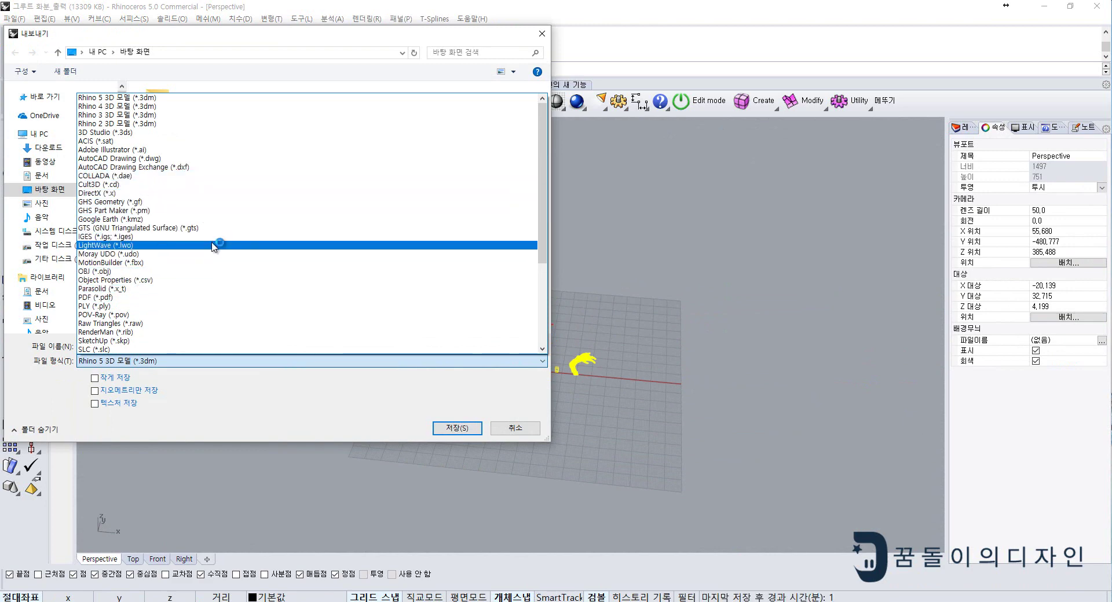
scroll(186, 320, down, 1)
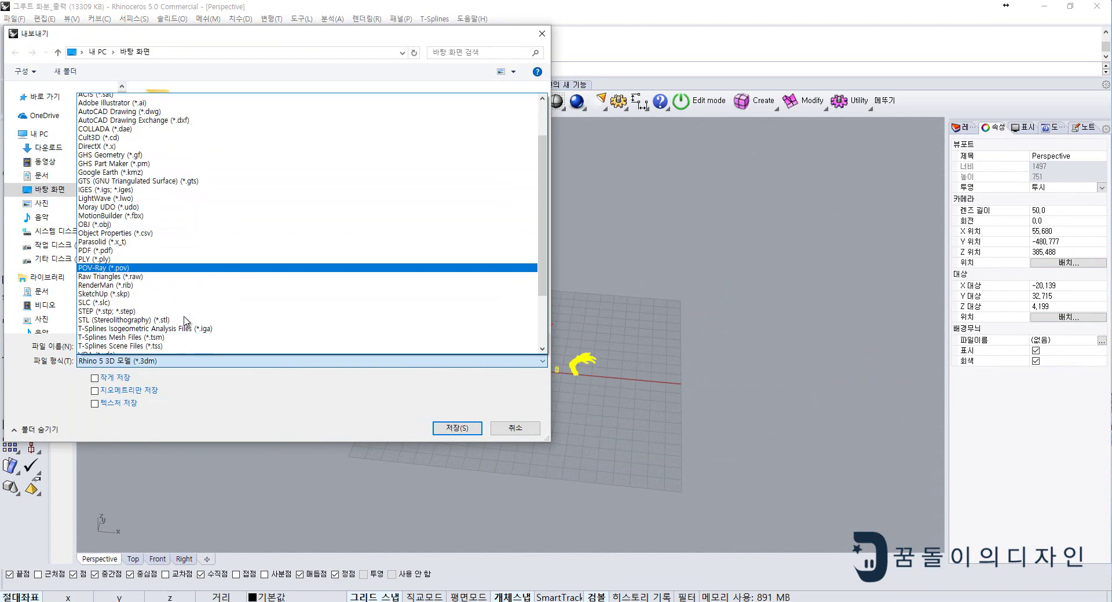
scroll(186, 320, down, 1)
click(185, 316)
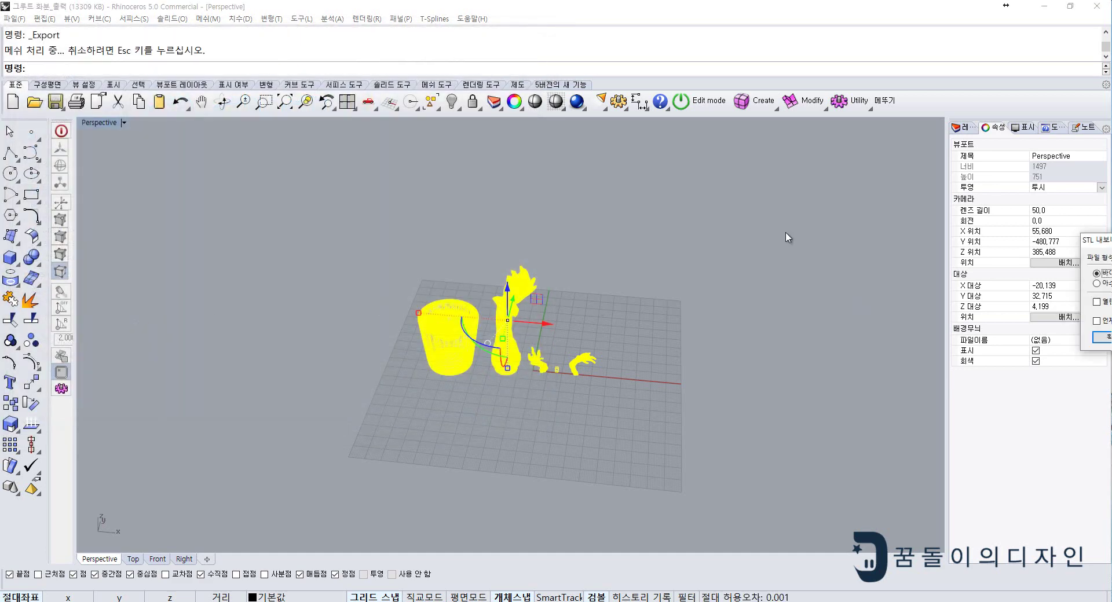
click(555, 322)
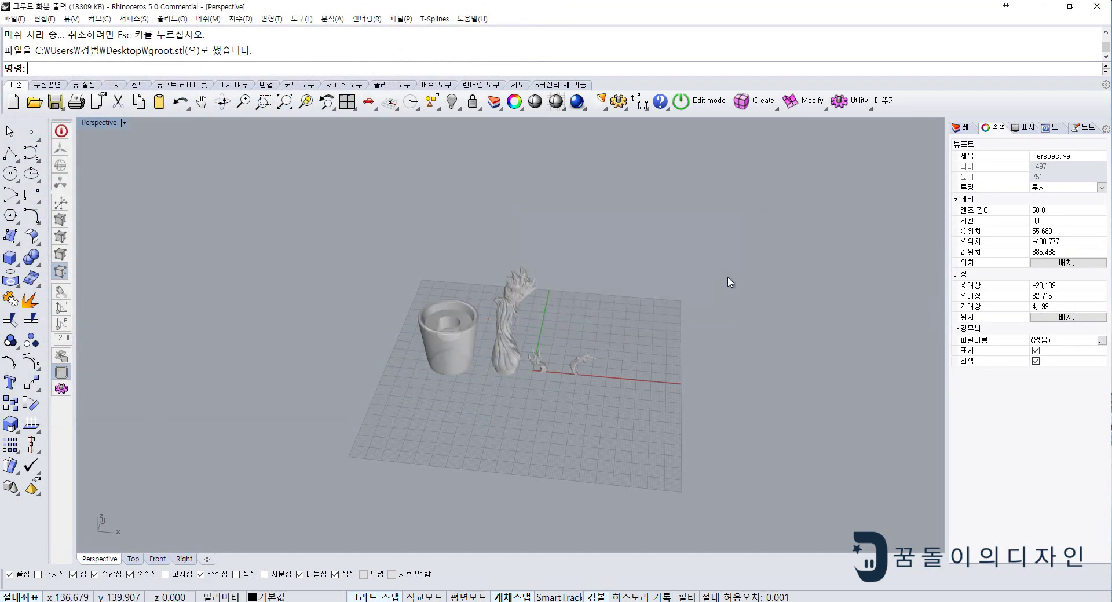
- Reselect the five meshes, clear the selection, and orbit to inspect the models
drag(728, 277, 321, 435)
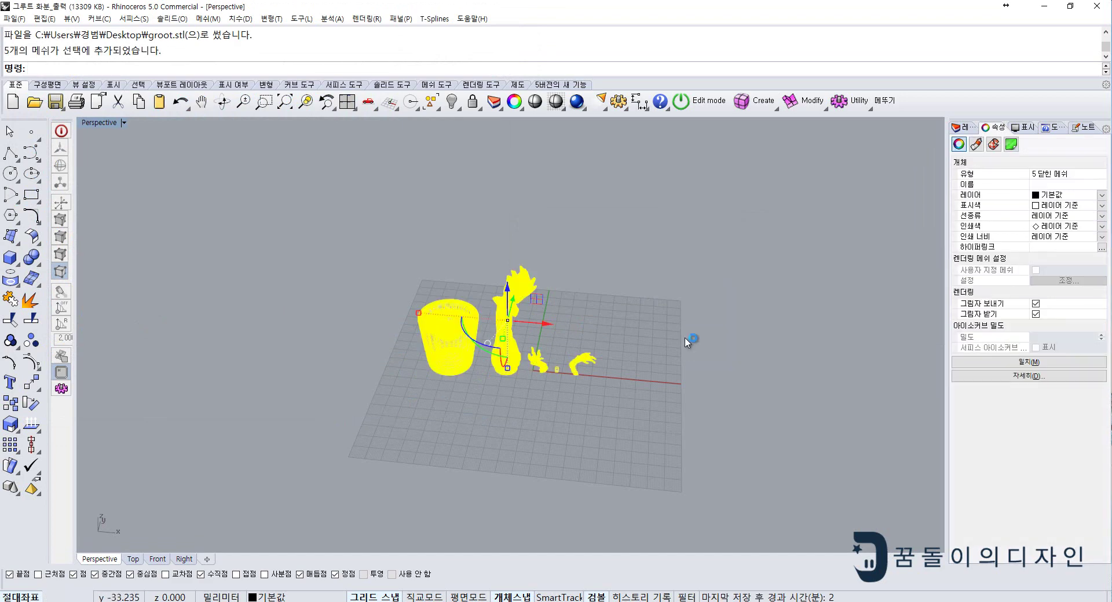
click(678, 299)
right_drag(578, 308, 639, 316)
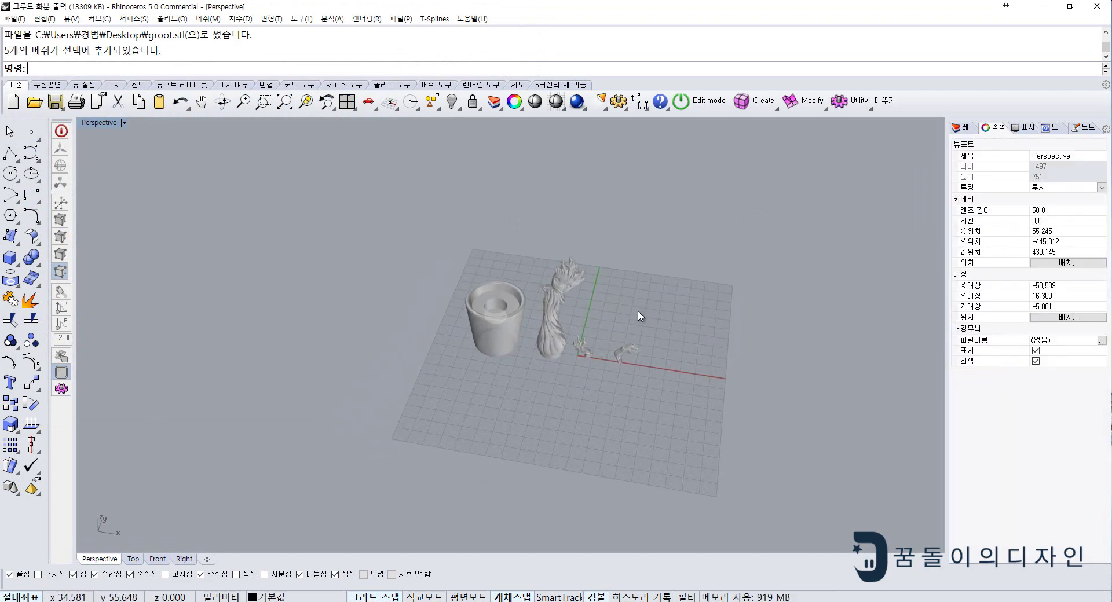
scroll(639, 316, up, 4)
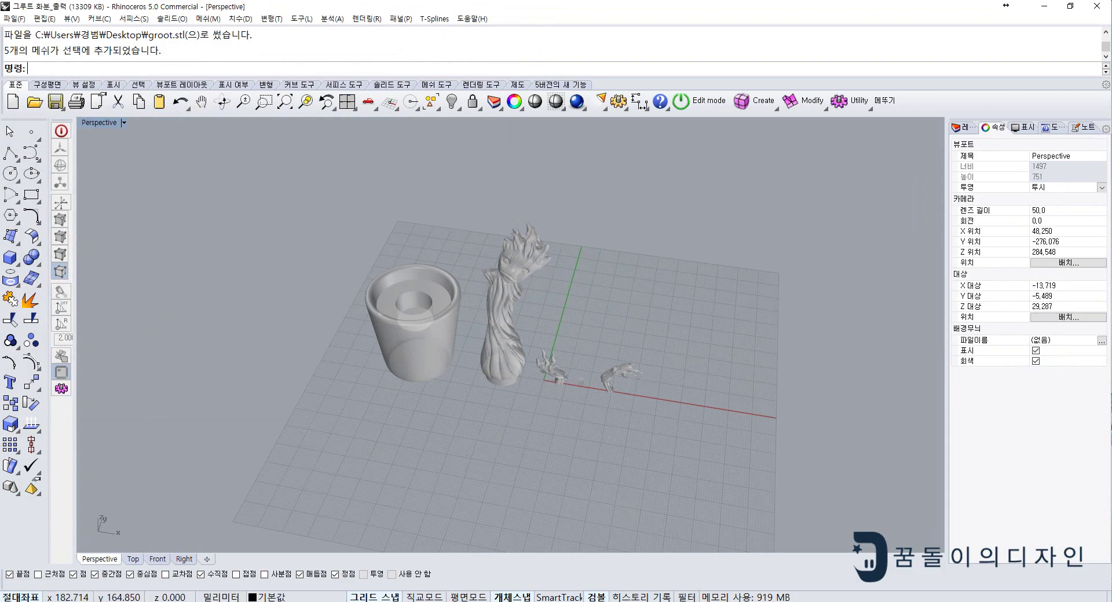